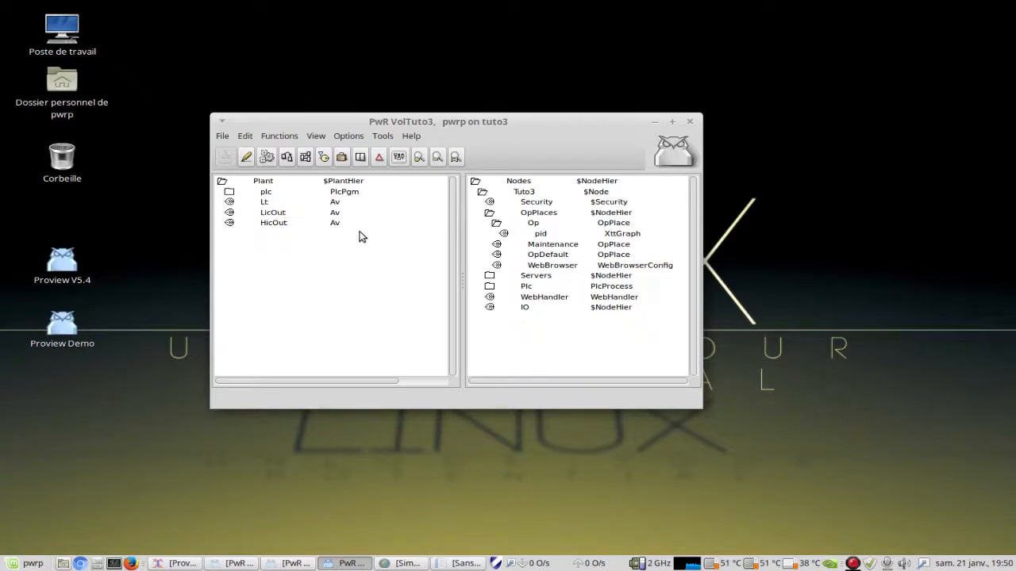
# - Open the Plant hierarchy's plc program in a maximized window showing both pages and enable editing
pyautogui.rightClick(275, 197)
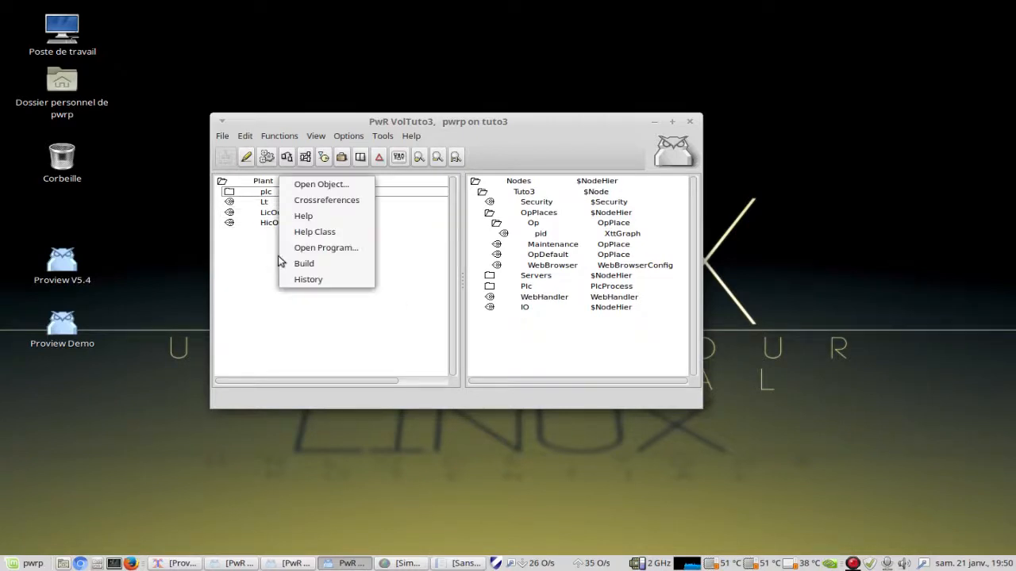
pyautogui.click(309, 249)
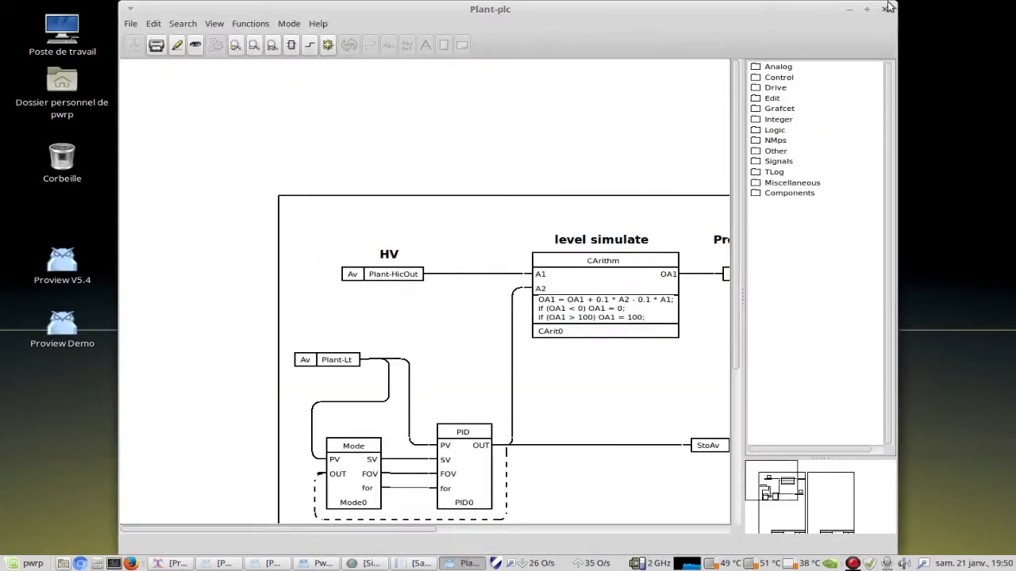
pyautogui.click(867, 9)
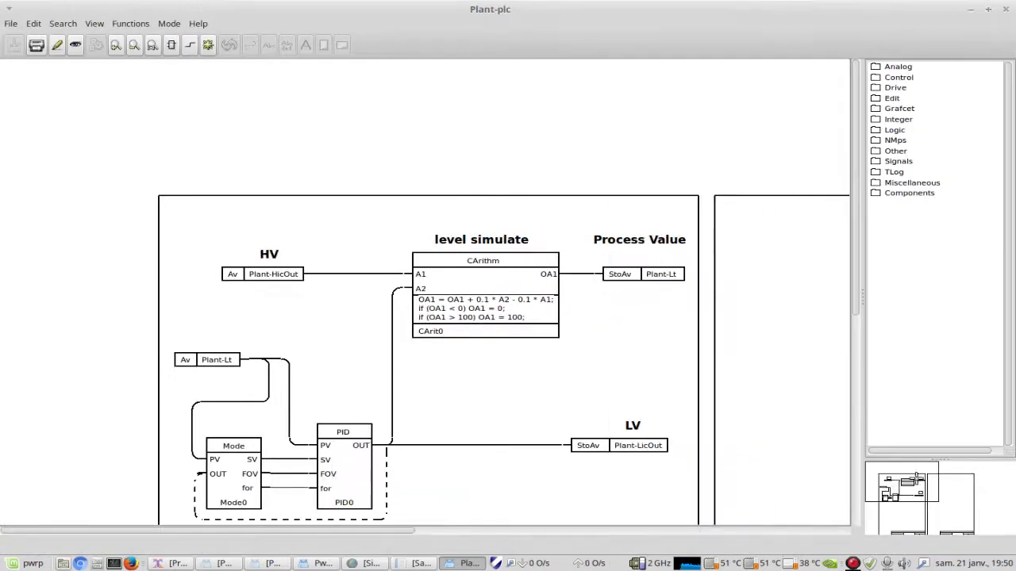
pyautogui.moveTo(908, 481); pyautogui.dragTo(925, 492)
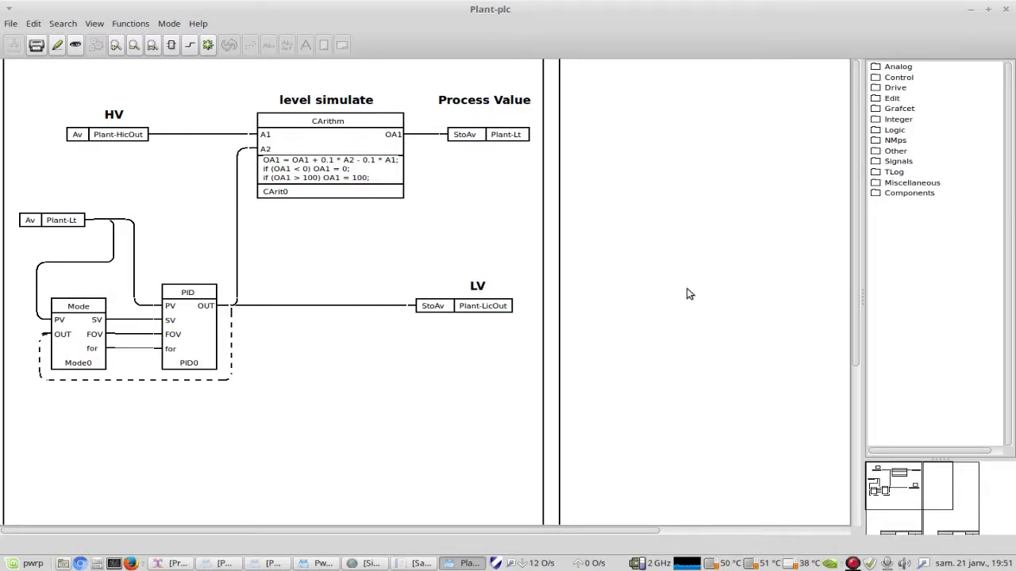
pyautogui.click(133, 46)
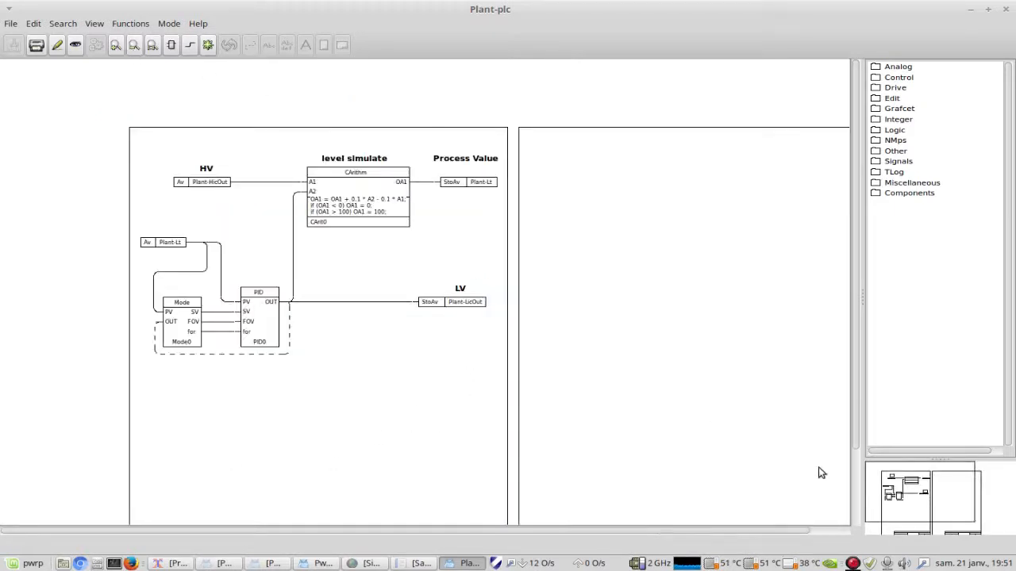
pyautogui.moveTo(887, 492); pyautogui.dragTo(904, 501)
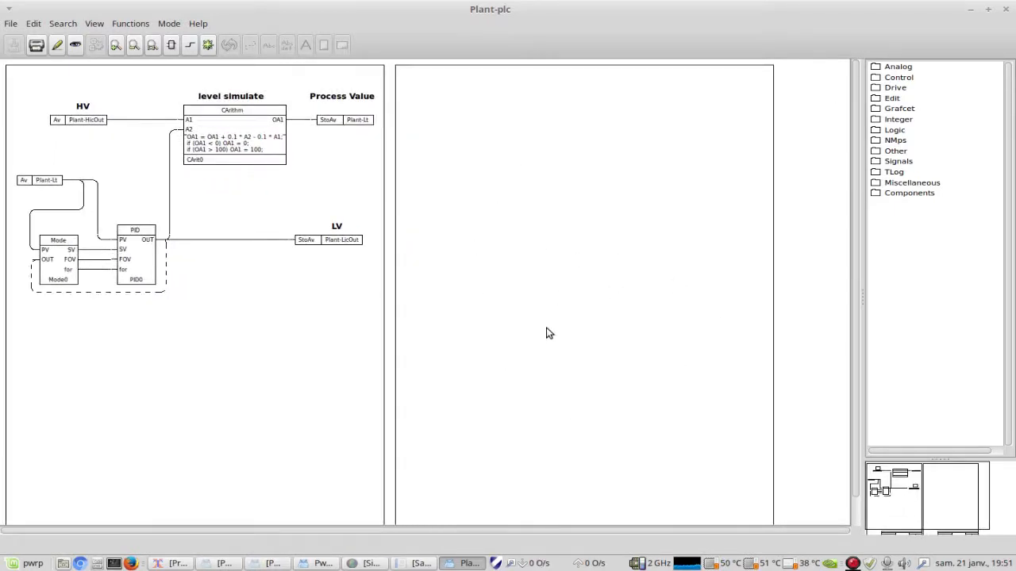
pyautogui.click(59, 46)
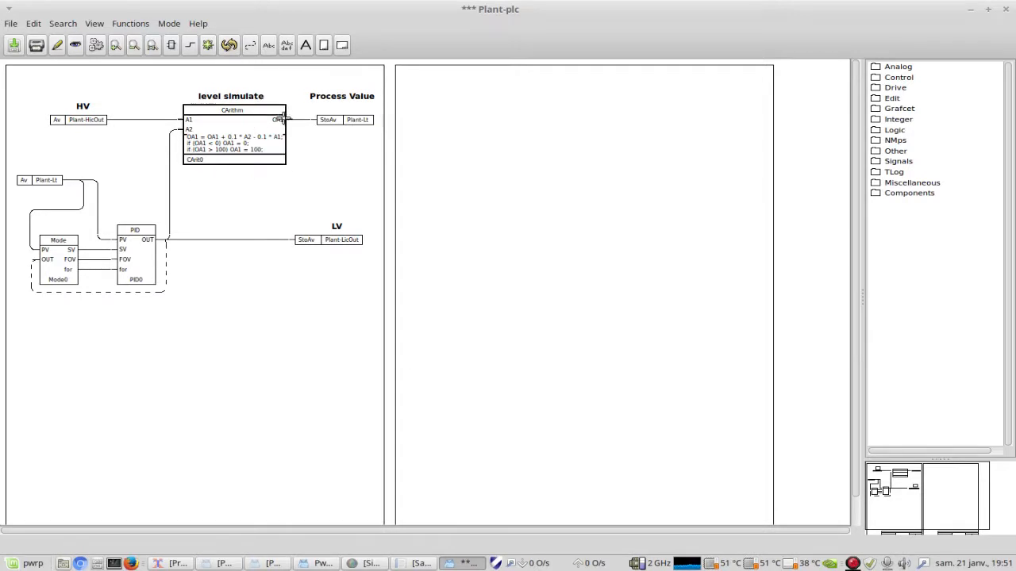
# - Add an analog CArithm block near the top of the empty second page and enable its AIn2 input
pyautogui.click(876, 68)
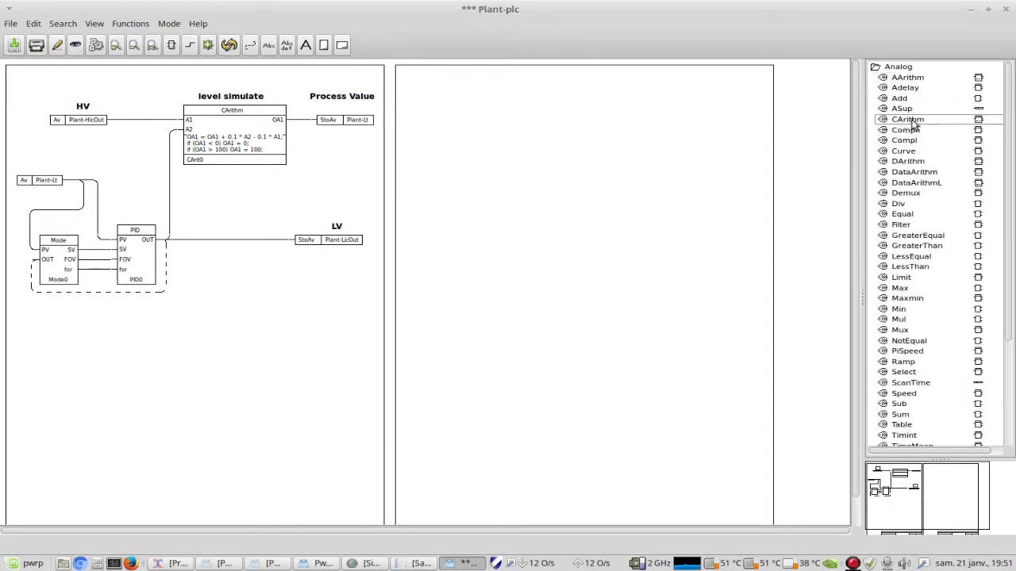
pyautogui.moveTo(914, 127); pyautogui.dragTo(577, 148)
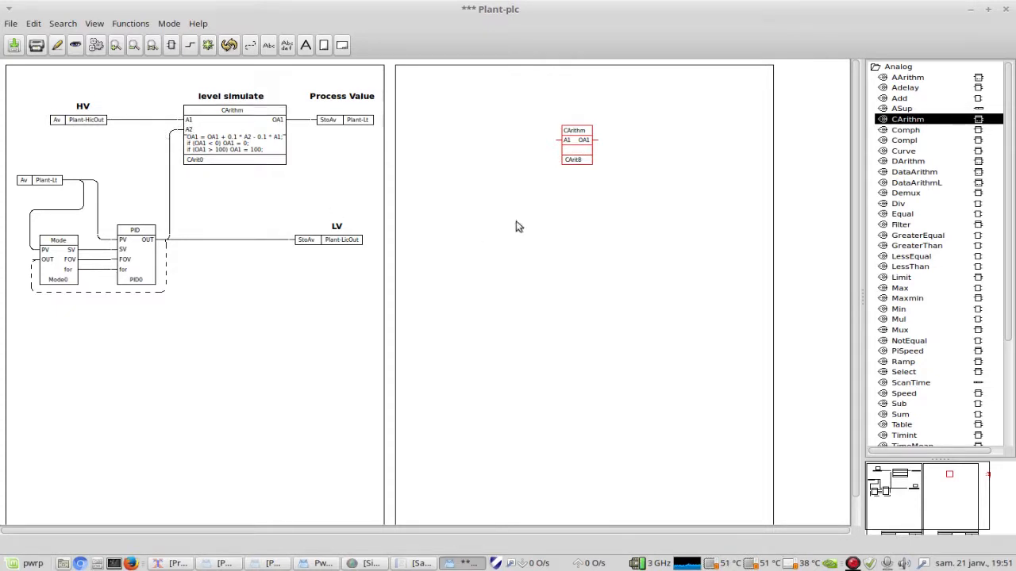
pyautogui.doubleClick(577, 140)
pyautogui.moveTo(411, 92); pyautogui.dragTo(757, 63)
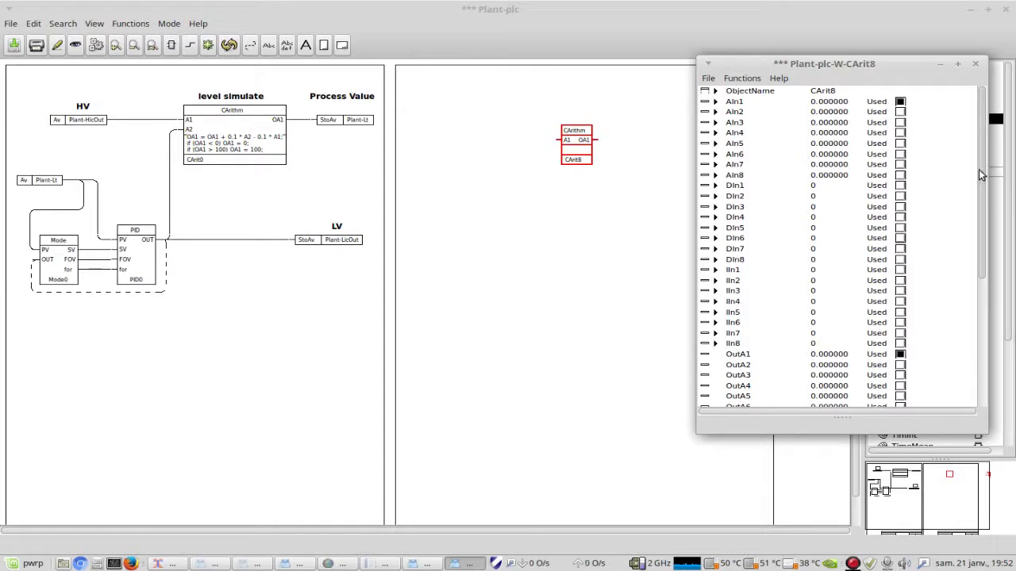
pyautogui.moveTo(984, 178); pyautogui.dragTo(981, 317)
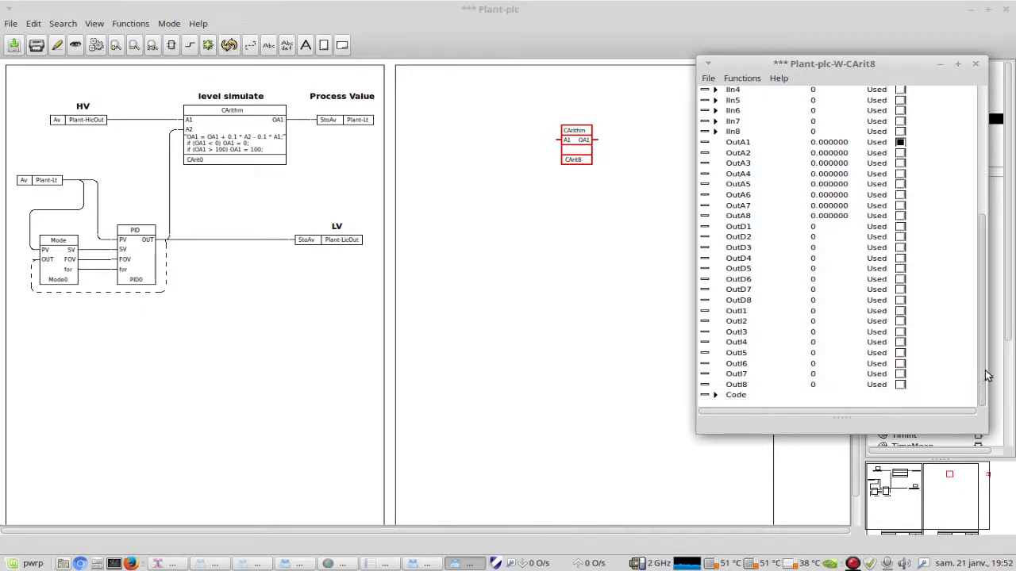
pyautogui.moveTo(984, 376); pyautogui.dragTo(987, 220)
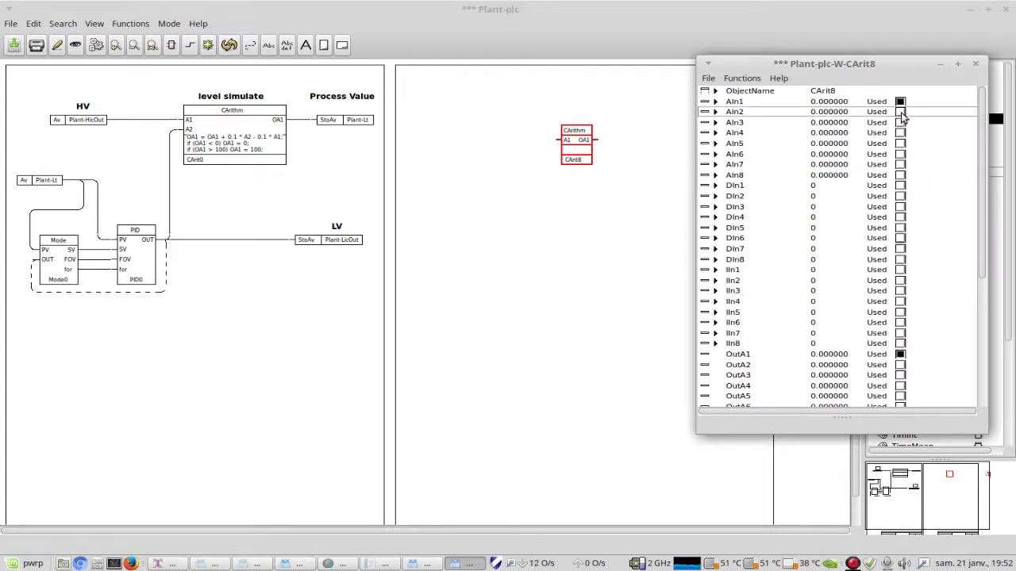
pyautogui.click(900, 113)
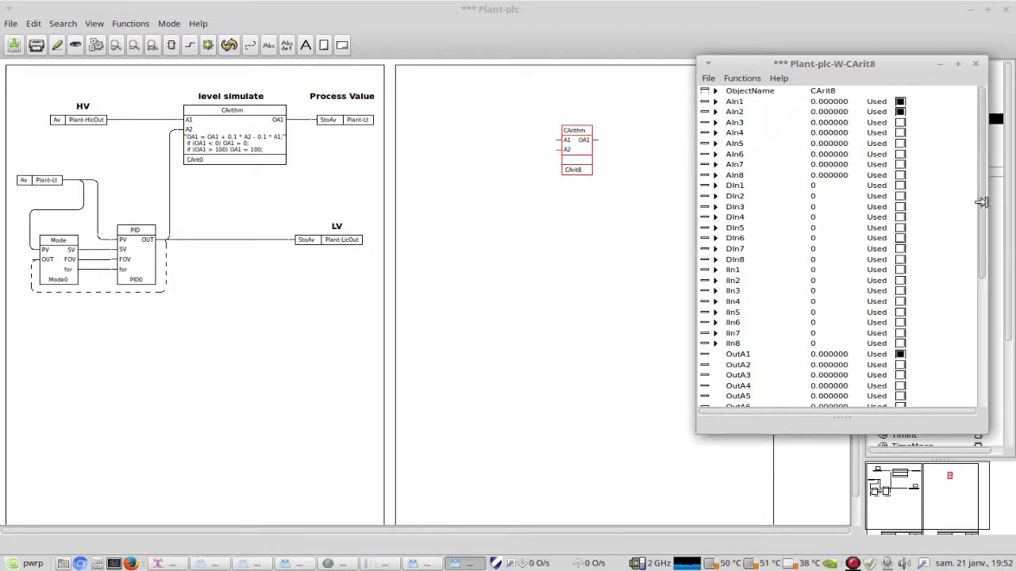
# - Enter "OA1 = OA1 + 0.1 * A2 - 0.1 * A1;" as the first code line of the new CArithm block
pyautogui.moveTo(984, 135); pyautogui.dragTo(986, 291)
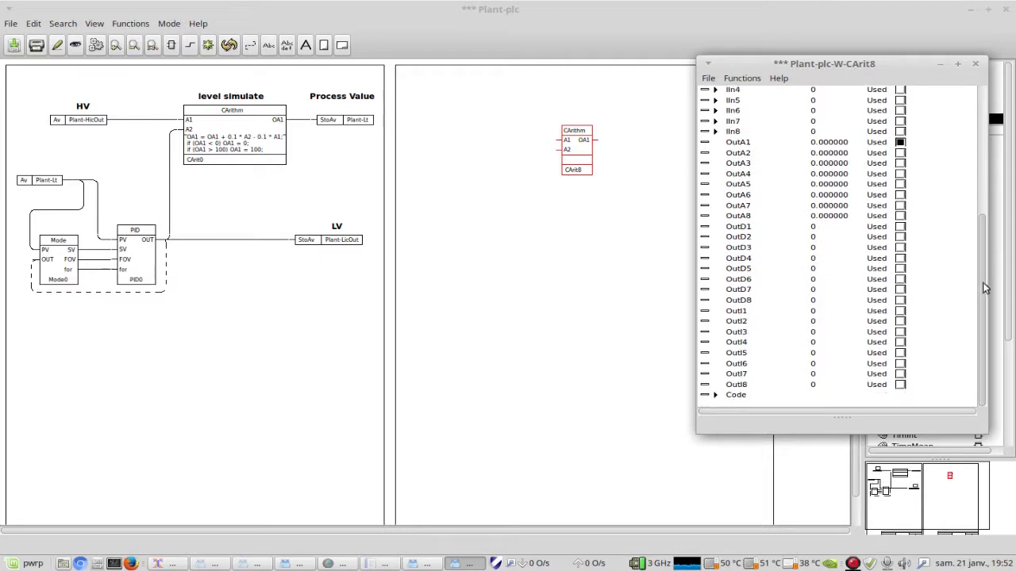
pyautogui.click(841, 397)
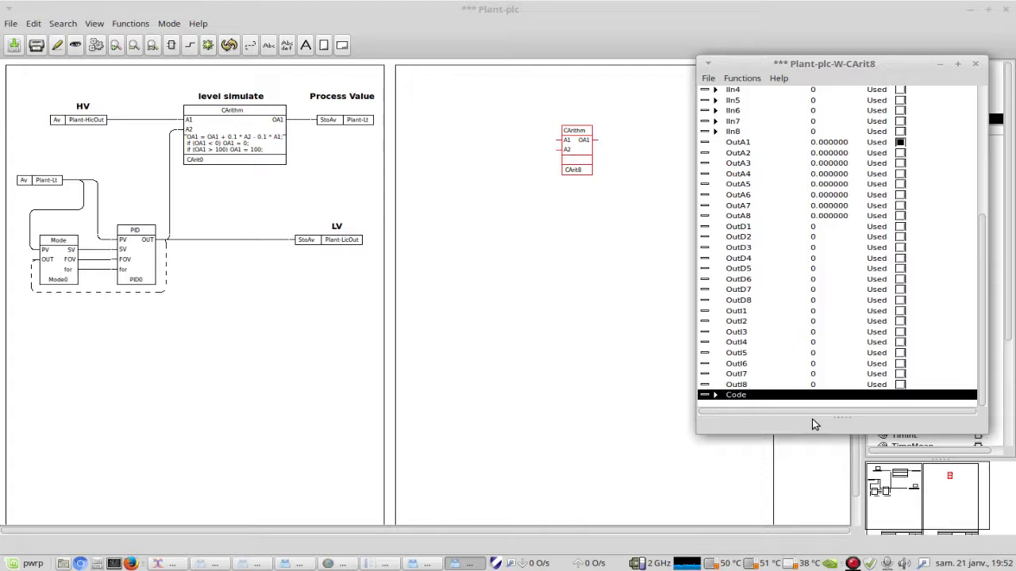
pyautogui.press('Right')
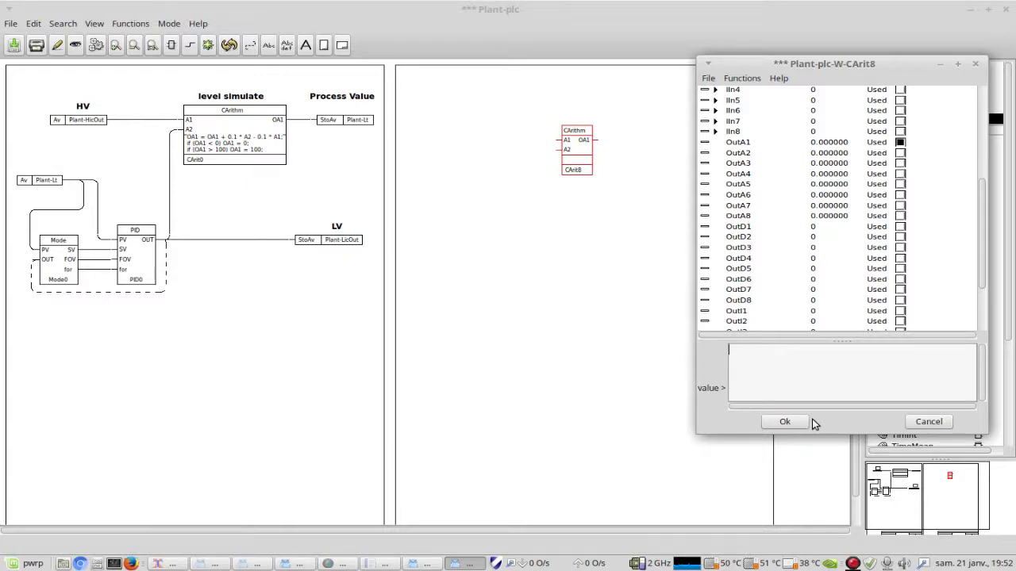
pyautogui.moveTo(840, 342); pyautogui.dragTo(842, 283)
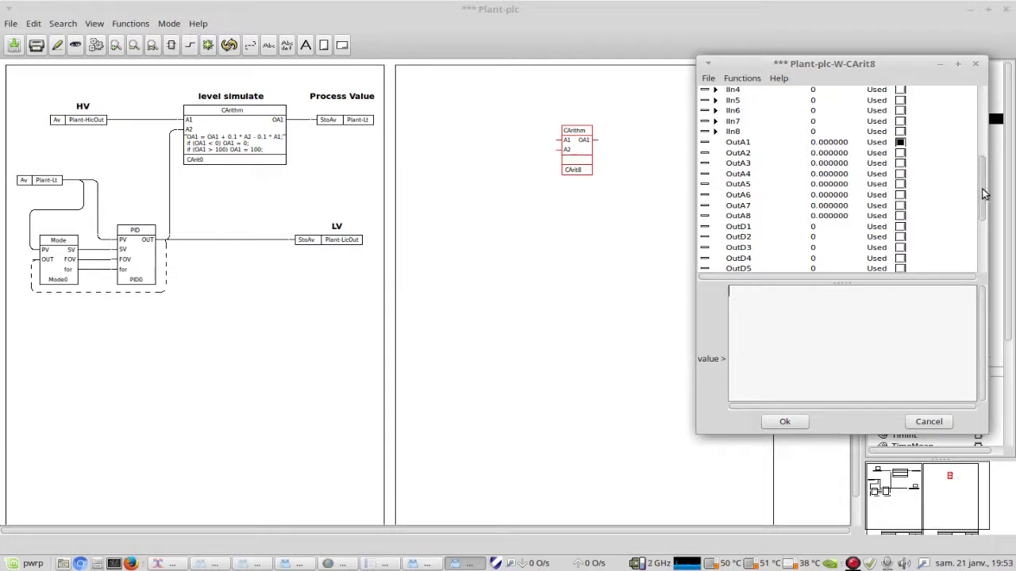
pyautogui.moveTo(984, 193); pyautogui.dragTo(981, 115)
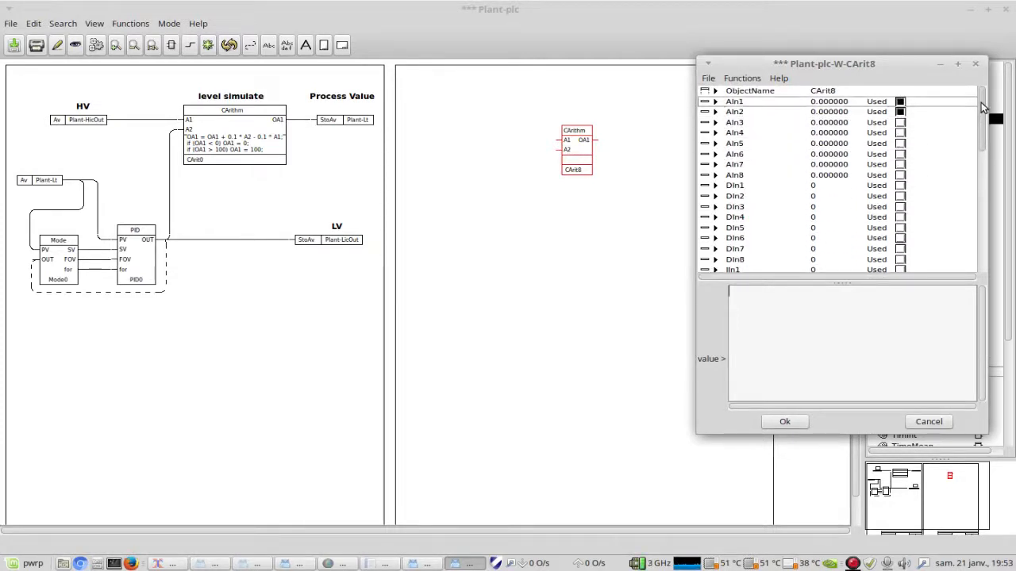
pyautogui.moveTo(982, 107); pyautogui.dragTo(983, 214)
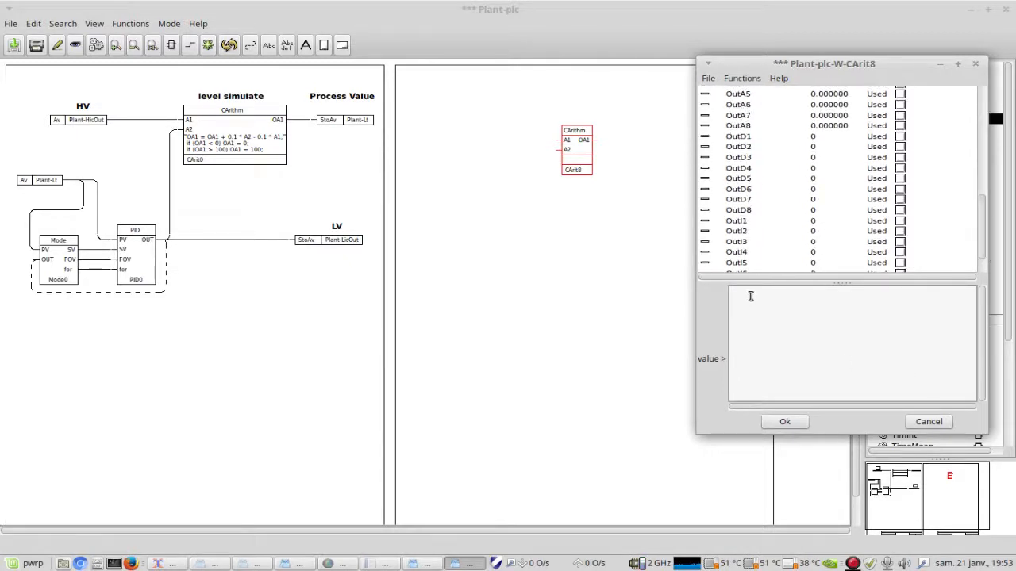
pyautogui.click(808, 357)
pyautogui.write('0.1 * A2')
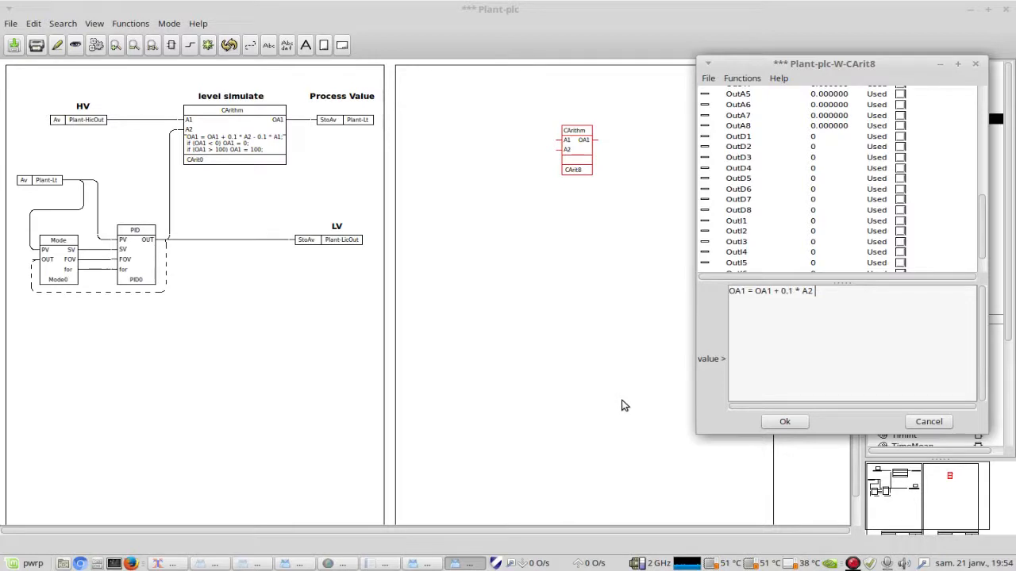
pyautogui.write('.1 * A1')
pyautogui.write(';')
pyautogui.press('Return')
# - Add the code lines "if (OA1 < 0) OA1 = 0;" and "if (OA1 > 100) OA1 = 100;", apply the code and close the block's attributes
pyautogui.write('if (OA1 < 0')
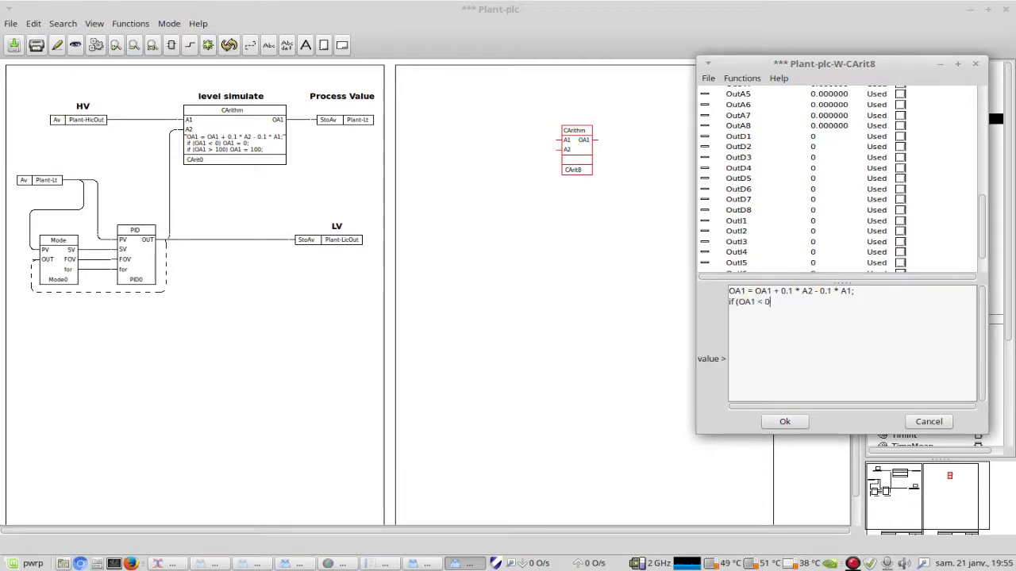
pyautogui.write(') OA1')
pyautogui.write('= ')
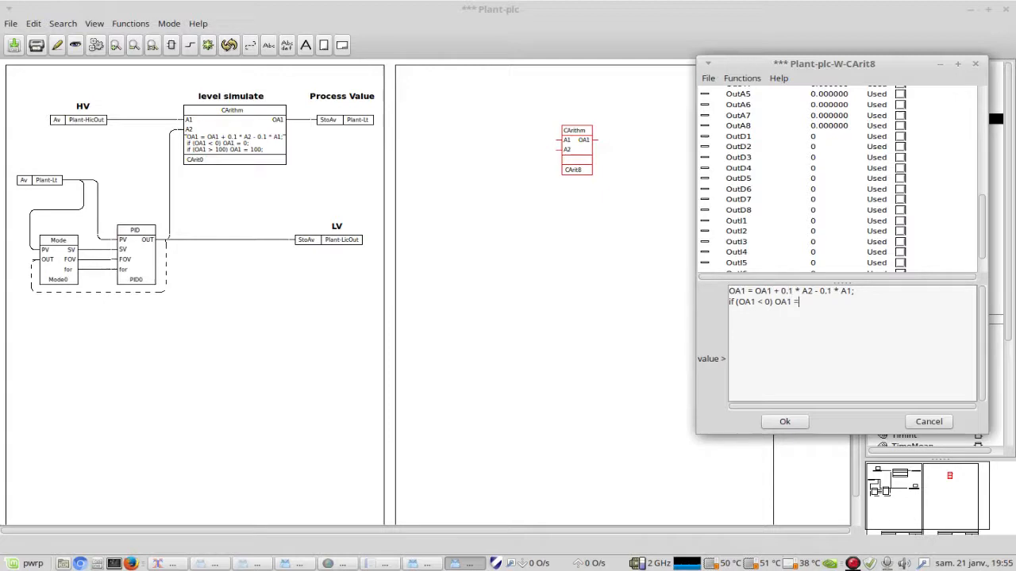
pyautogui.write('0;')
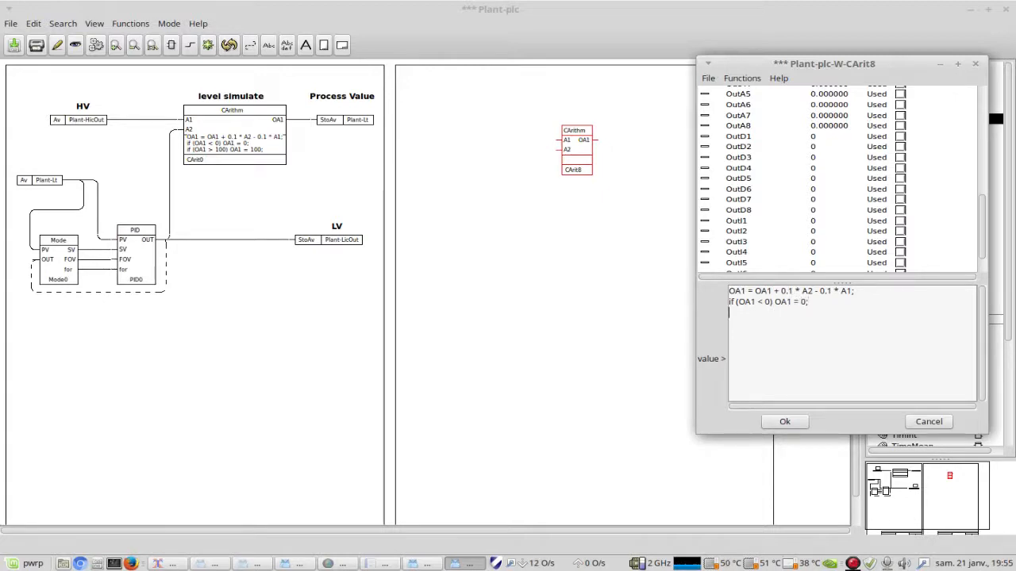
pyautogui.press('Return')
pyautogui.write('OA1 > 100')
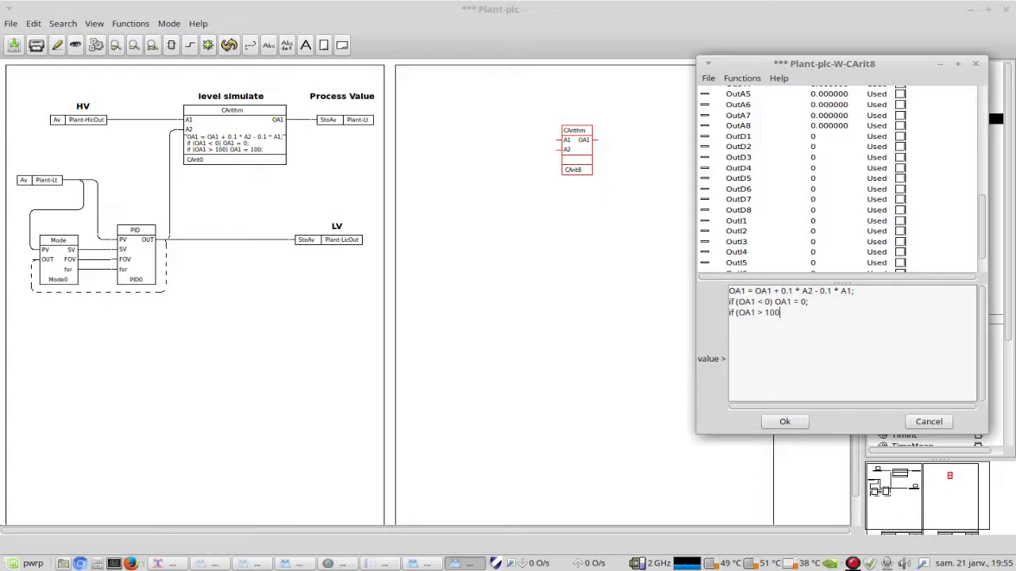
pyautogui.write(') OA1 = 100;')
pyautogui.click(785, 422)
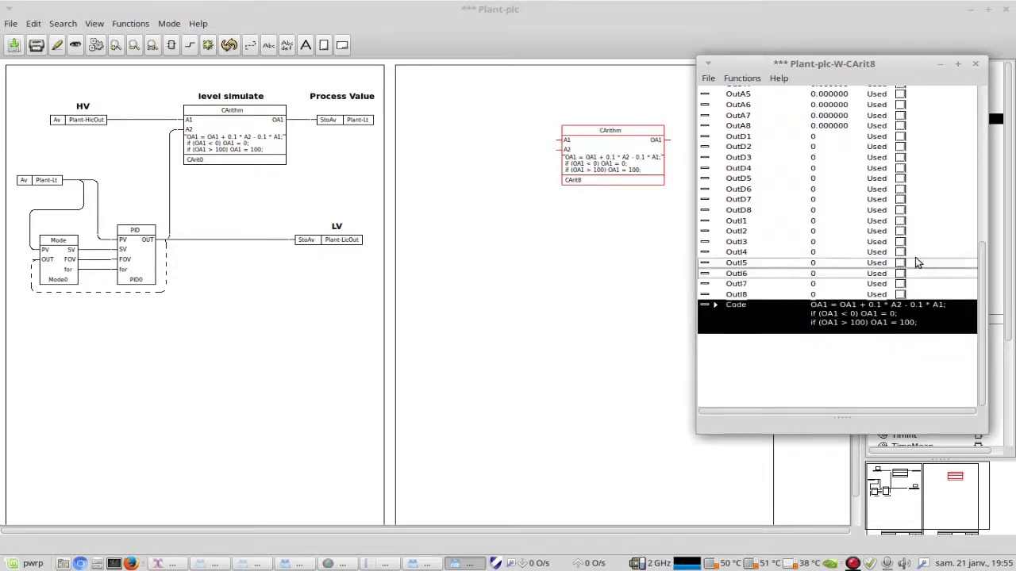
pyautogui.click(977, 66)
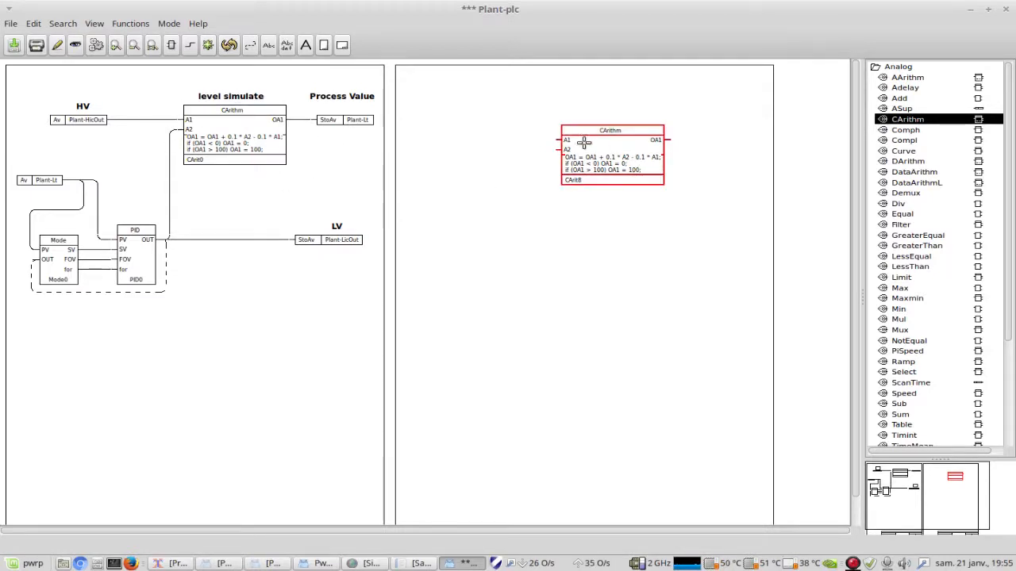
# - Move the new CArithm block up and slightly right, level with the CArithm block on the first page
pyautogui.moveTo(601, 146); pyautogui.dragTo(626, 126)
pyautogui.click(699, 300)
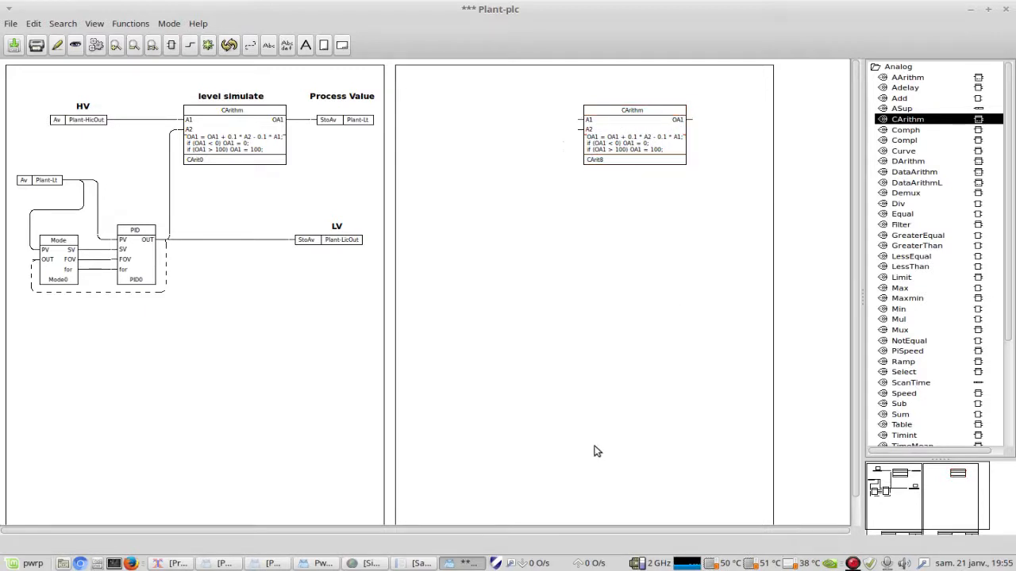
# - Place a PID control block on the second page, below and to the left of the CArithm block
pyautogui.click(876, 69)
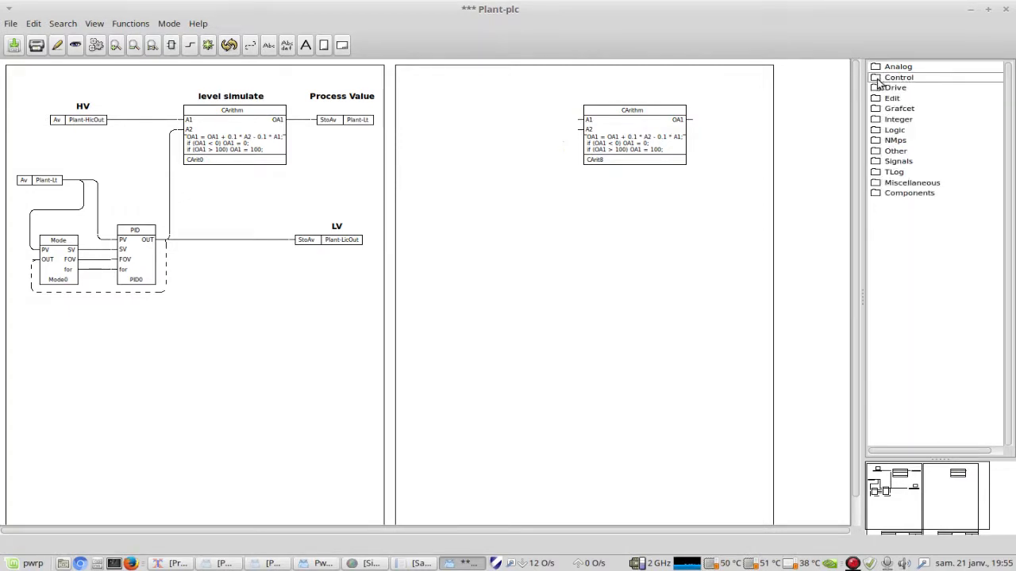
pyautogui.click(876, 77)
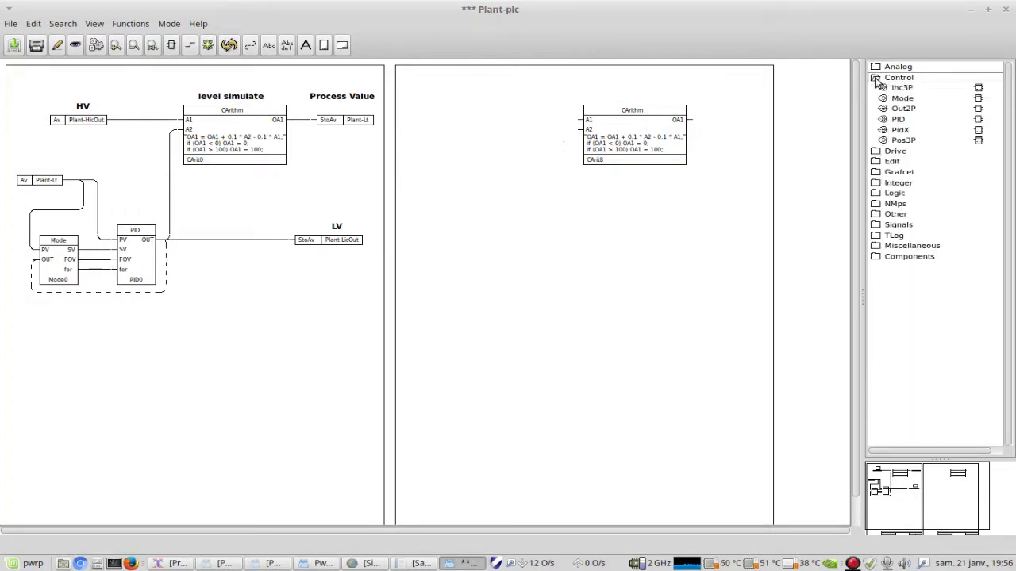
pyautogui.click(899, 120)
pyautogui.moveTo(900, 126); pyautogui.dragTo(524, 254)
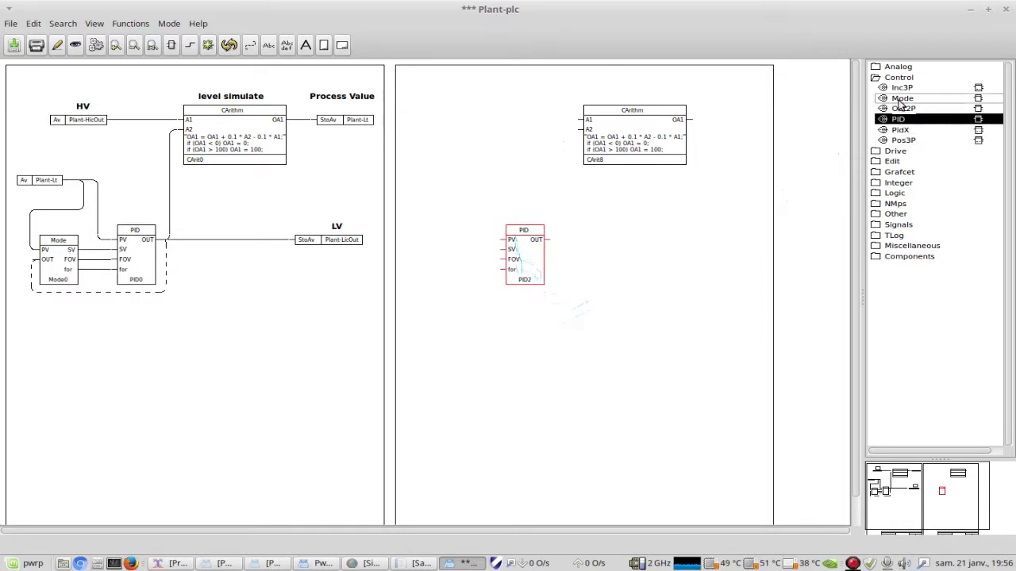
# - Place a Mode block just left of the new PID block and disable its XSetVal input
pyautogui.moveTo(902, 99); pyautogui.dragTo(458, 260)
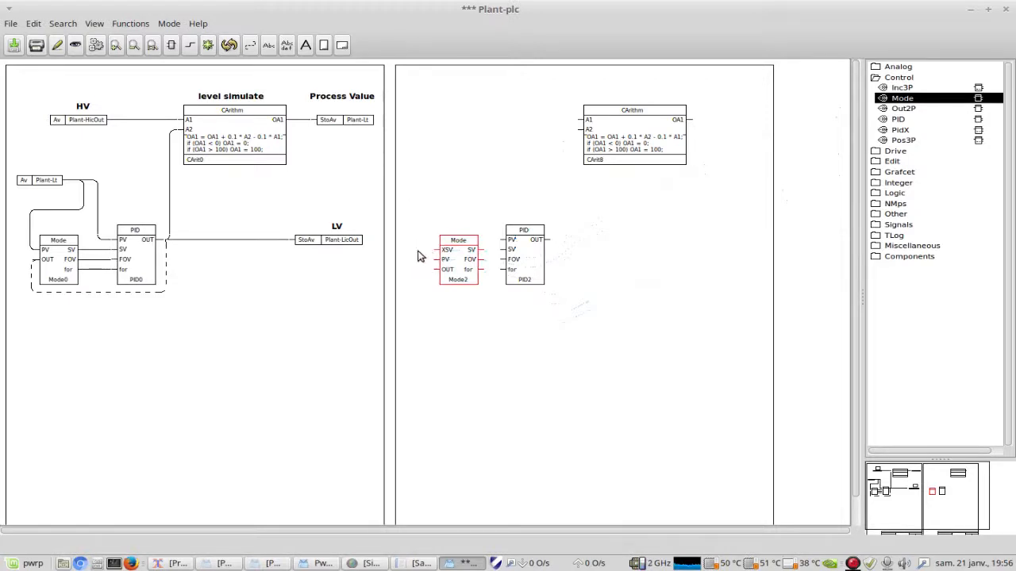
pyautogui.click(469, 272)
pyautogui.doubleClick(458, 252)
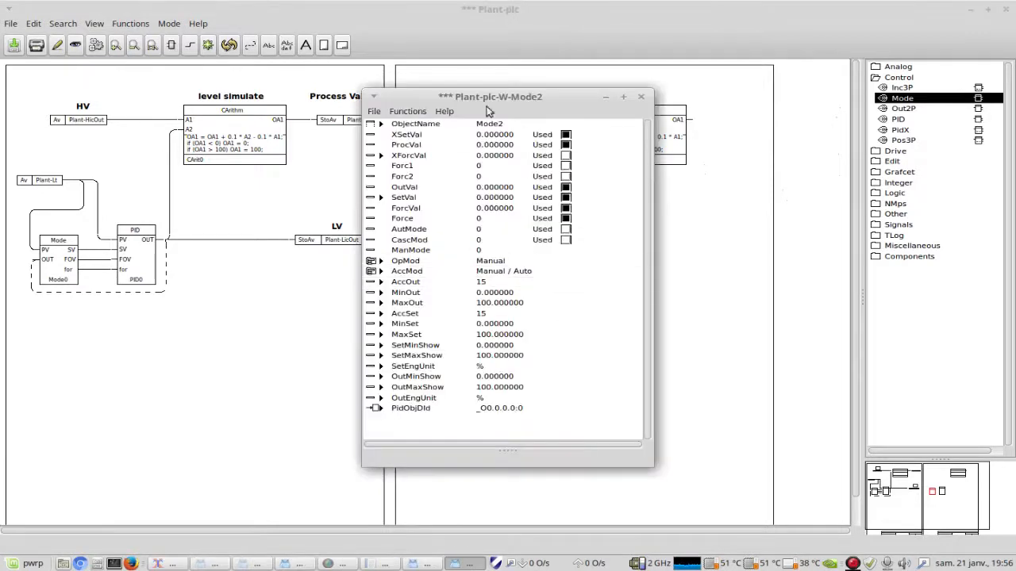
pyautogui.moveTo(417, 101); pyautogui.dragTo(741, 74)
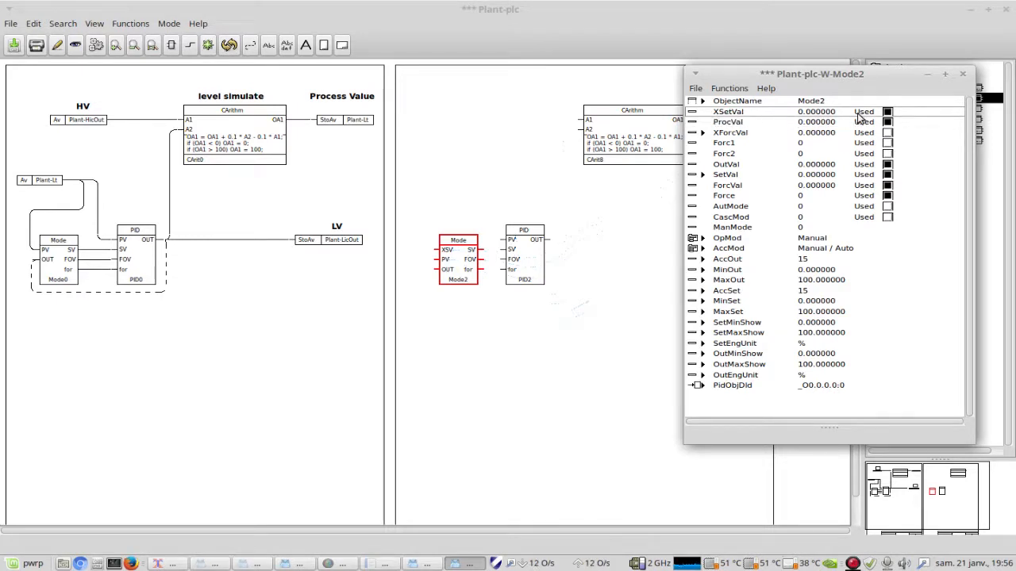
pyautogui.click(888, 112)
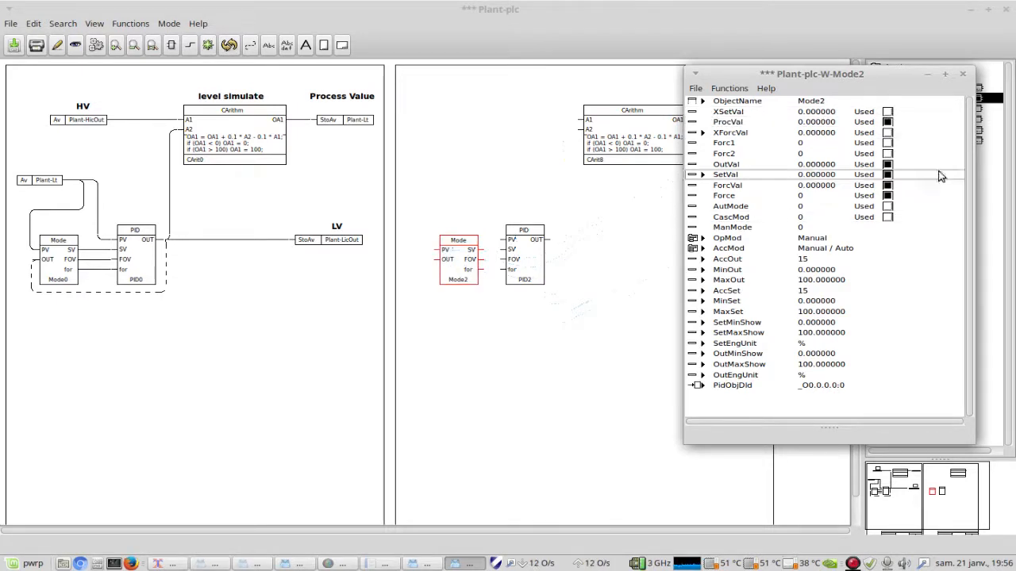
pyautogui.click(963, 75)
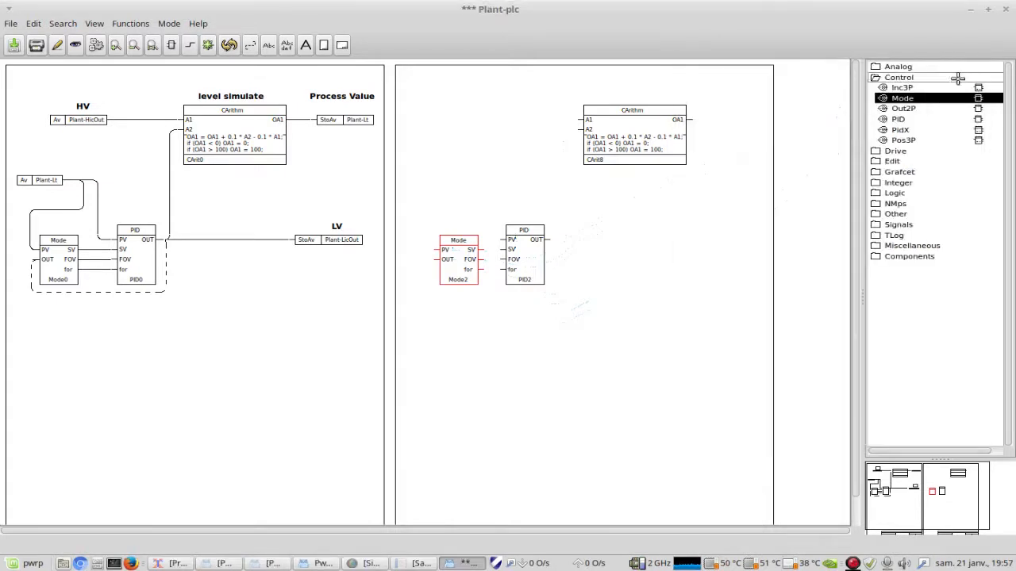
# - Connect the new Mode block's SV, FOV and for outputs to the matching inputs of the PID block beside it
pyautogui.moveTo(480, 249); pyautogui.dragTo(503, 270)
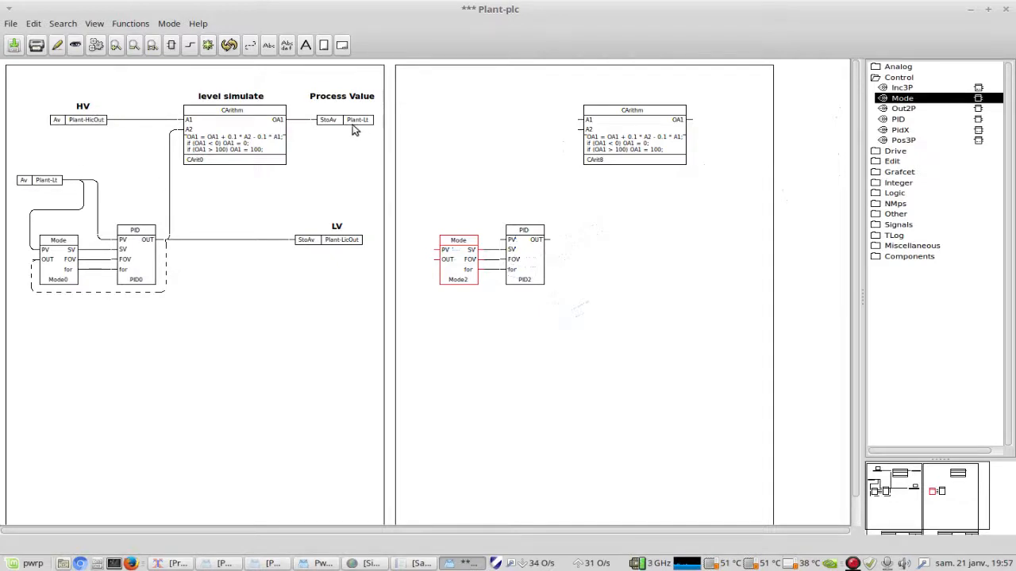
# - Place two GetAv blocks on the second page, one level with the CArithm's A1 input and one above the Mode block
pyautogui.click(873, 77)
pyautogui.click(876, 163)
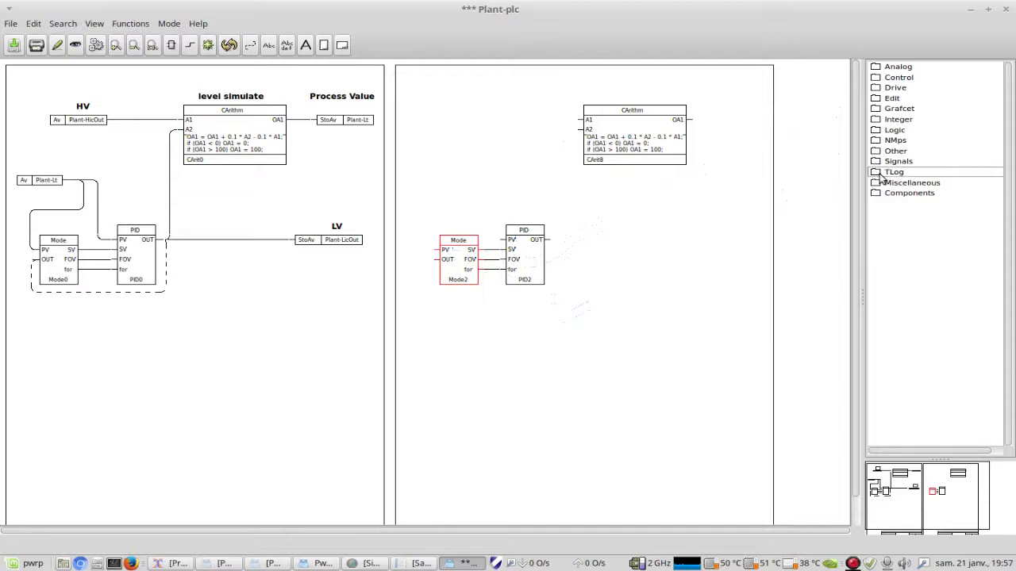
pyautogui.click(883, 173)
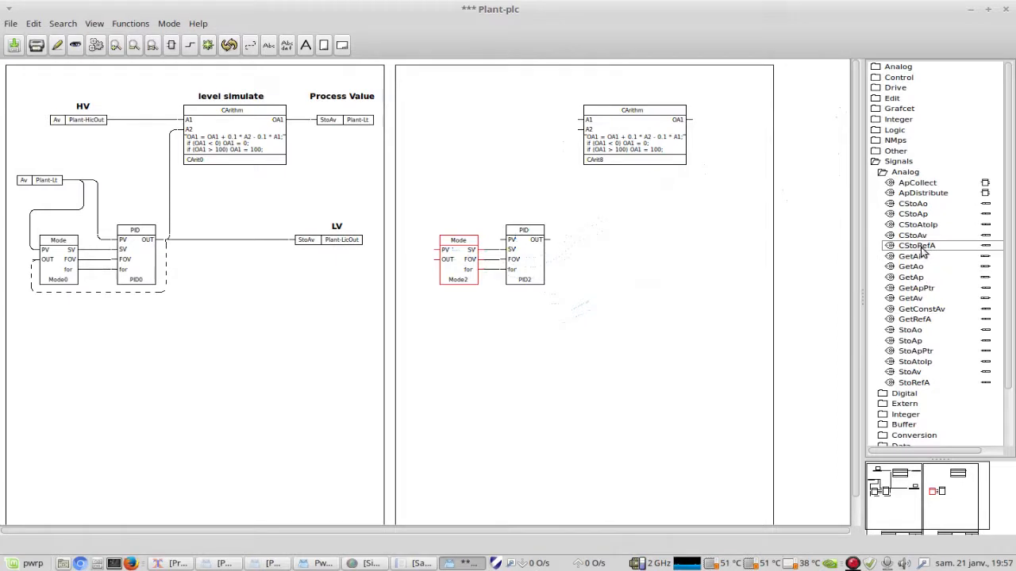
pyautogui.click(911, 302)
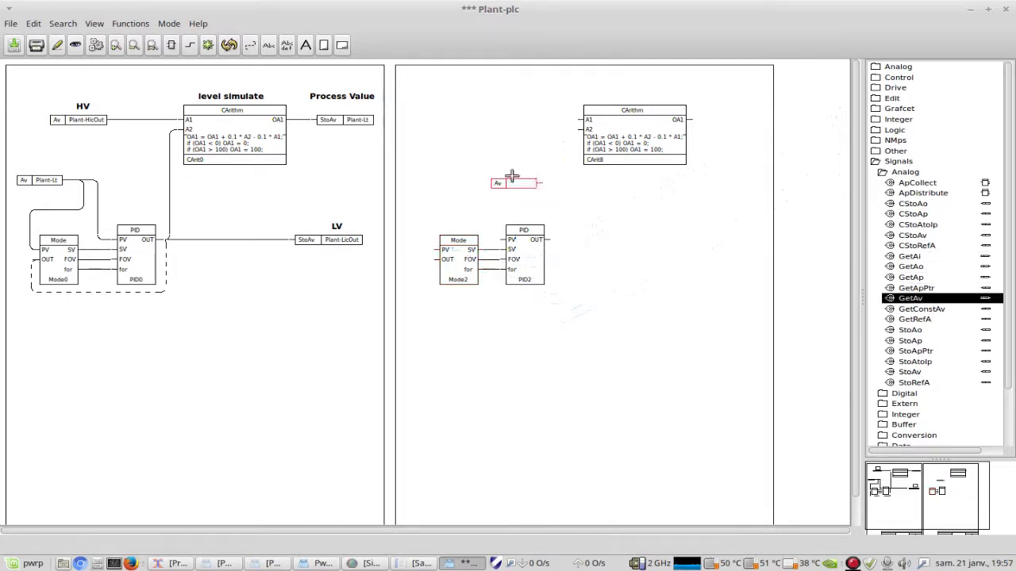
pyautogui.click(491, 120)
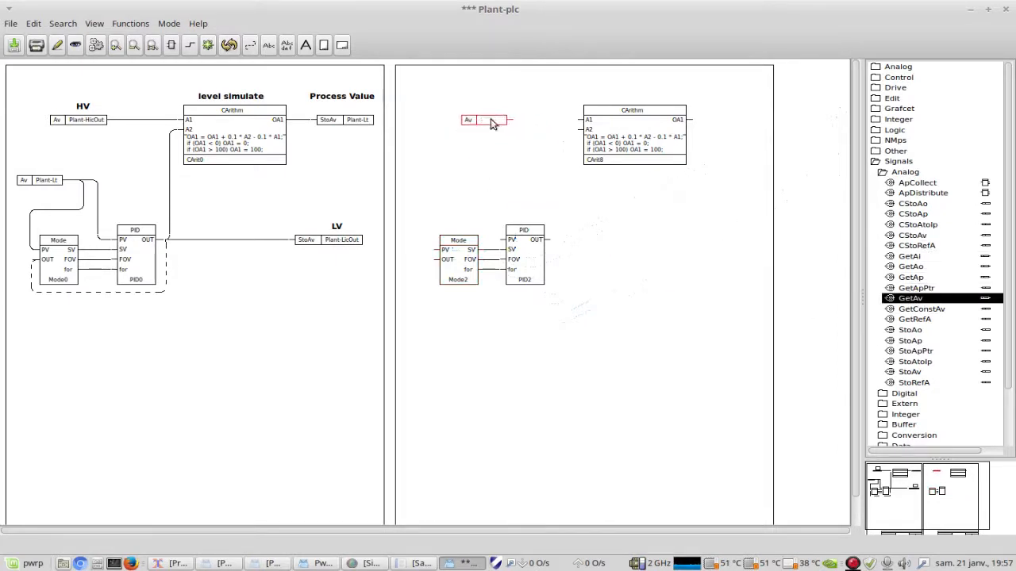
pyautogui.middleClick(422, 190)
pyautogui.moveTo(437, 190); pyautogui.dragTo(440, 199)
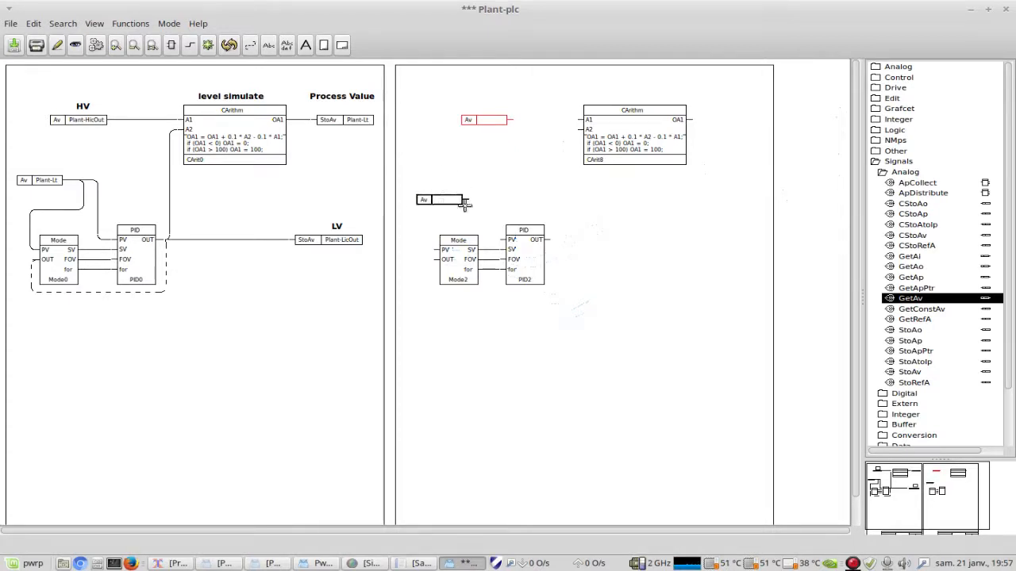
# - Place two StoAv blocks on the second page, one level with the CArithm's OA1 output and one level with the PID's OUT
pyautogui.click(910, 372)
pyautogui.middleClick(758, 197)
pyautogui.moveTo(758, 197); pyautogui.dragTo(739, 120)
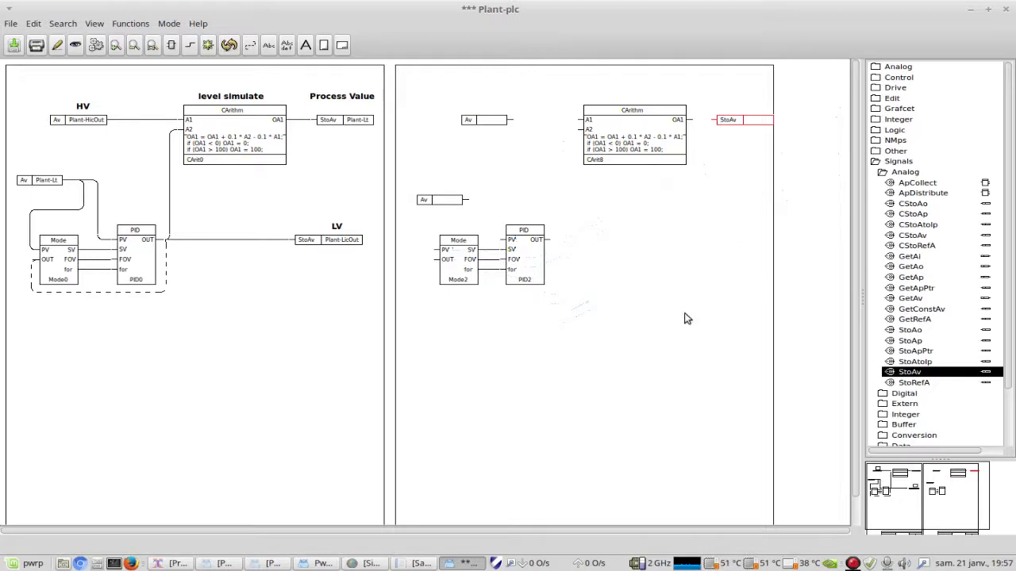
pyautogui.click(696, 242)
# - Wire the CArithm's A1 and OA1 to the upper GetAv and StoAv blocks, and the lower GetAv to the PV inputs of PID and Mode
pyautogui.moveTo(508, 119); pyautogui.dragTo(578, 120)
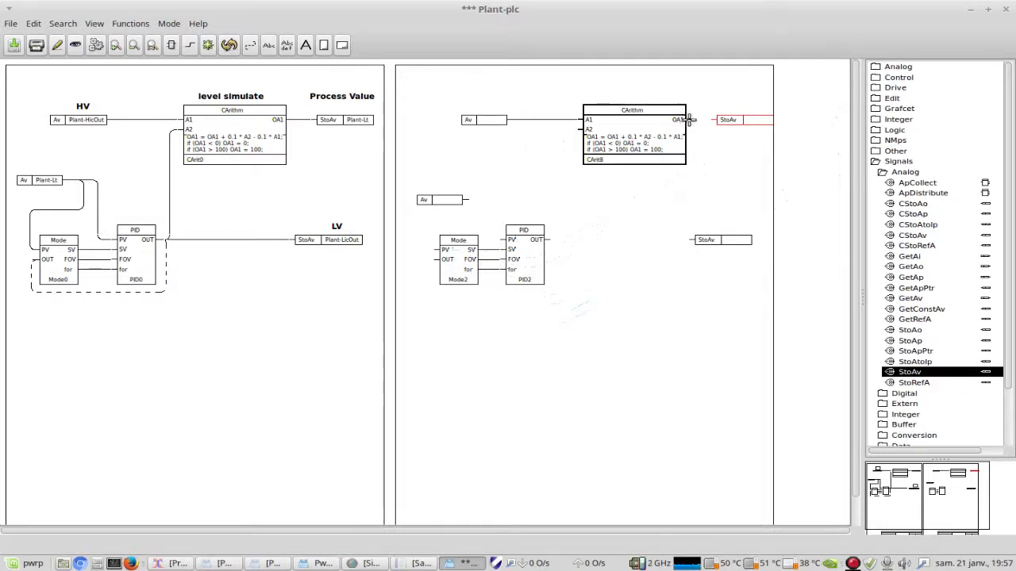
pyautogui.moveTo(690, 120); pyautogui.dragTo(715, 120)
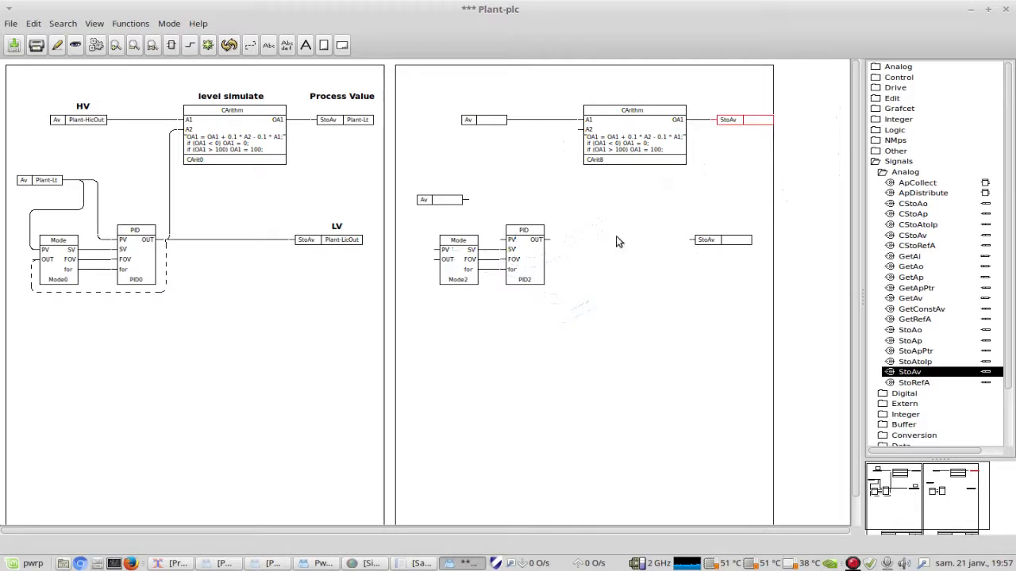
pyautogui.moveTo(468, 199); pyautogui.dragTo(502, 239)
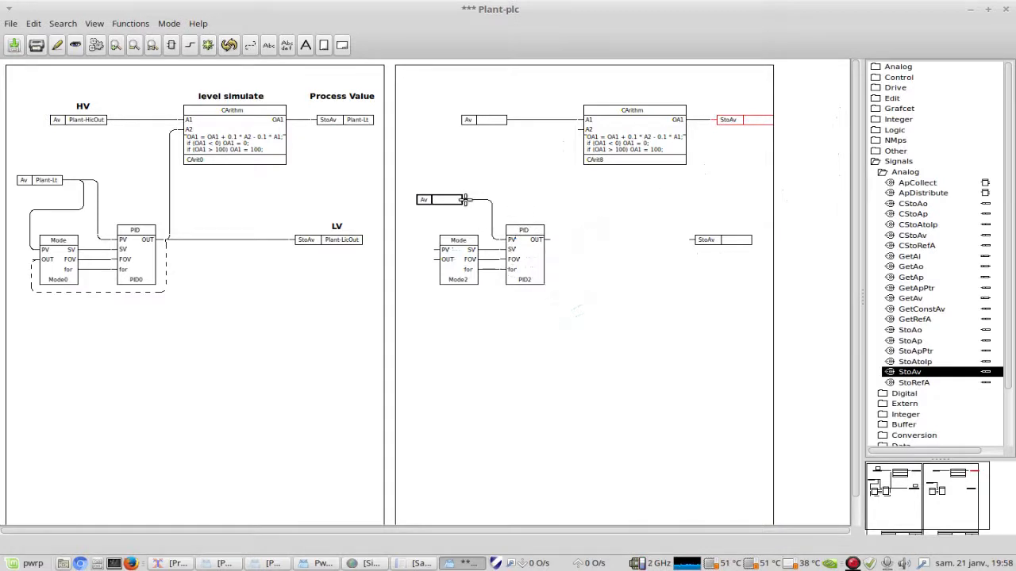
pyautogui.moveTo(465, 199); pyautogui.dragTo(434, 249)
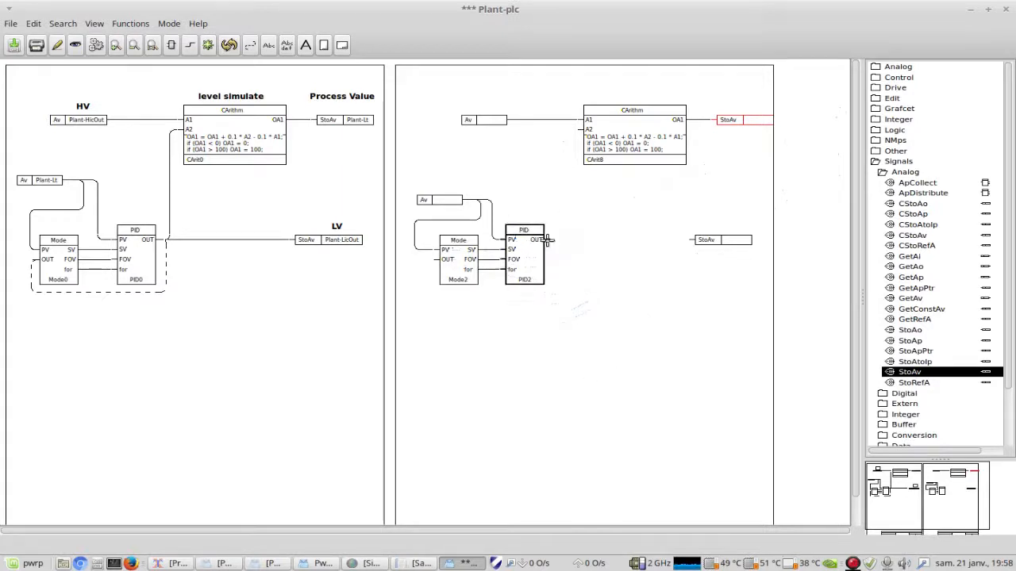
# - Connect the PID's OUT to the lower StoAv and the CArithm's A2, and add a dashed feedback connection to the Mode's OUT input
pyautogui.moveTo(547, 238); pyautogui.dragTo(690, 240)
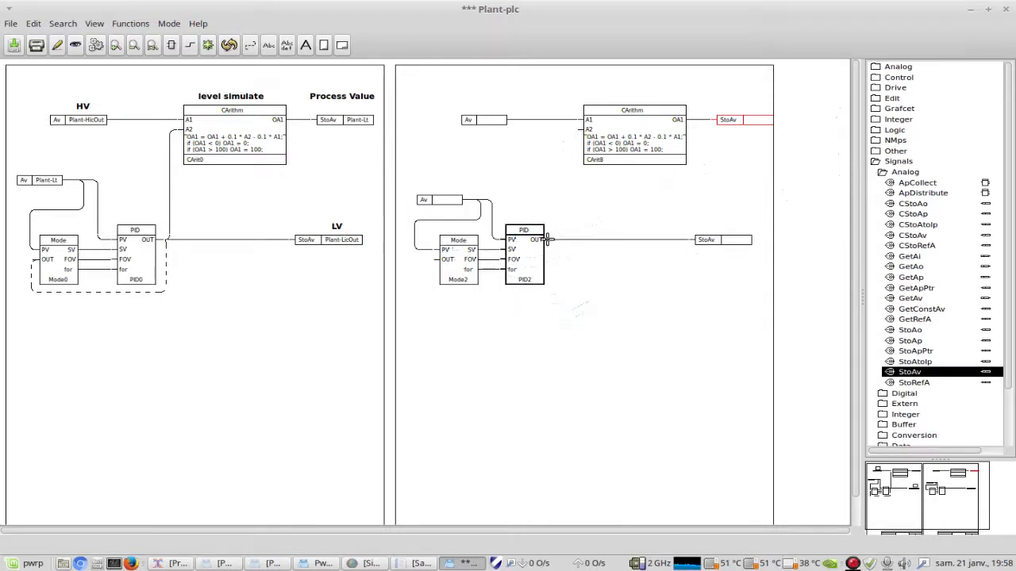
pyautogui.moveTo(547, 238); pyautogui.dragTo(580, 129)
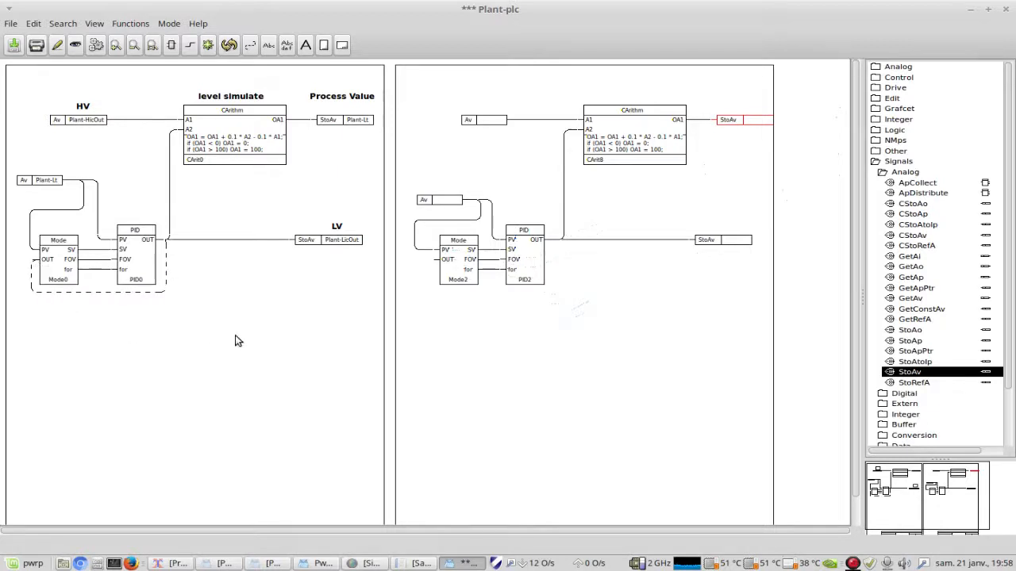
pyautogui.click(248, 47)
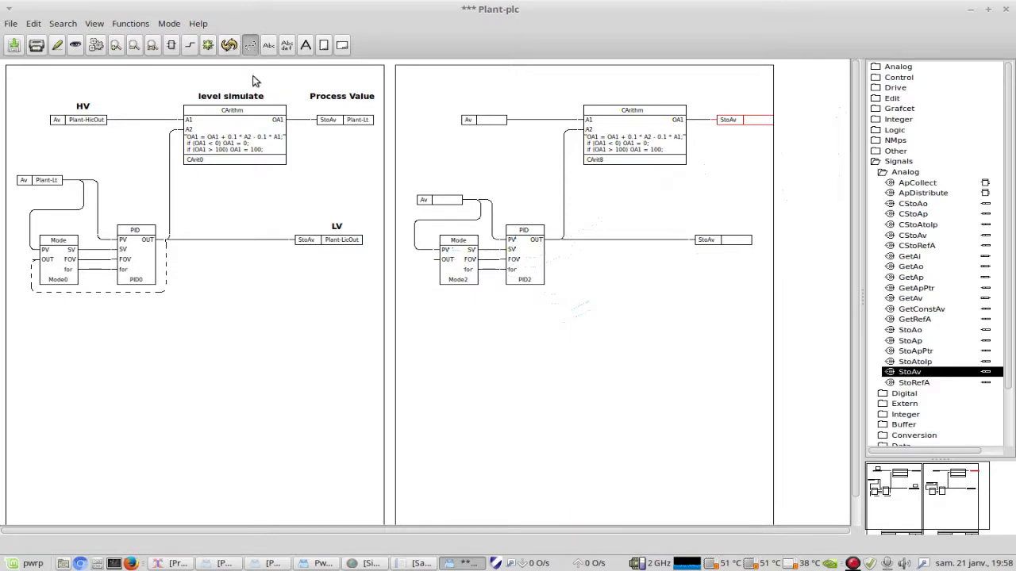
pyautogui.moveTo(548, 240); pyautogui.dragTo(434, 259)
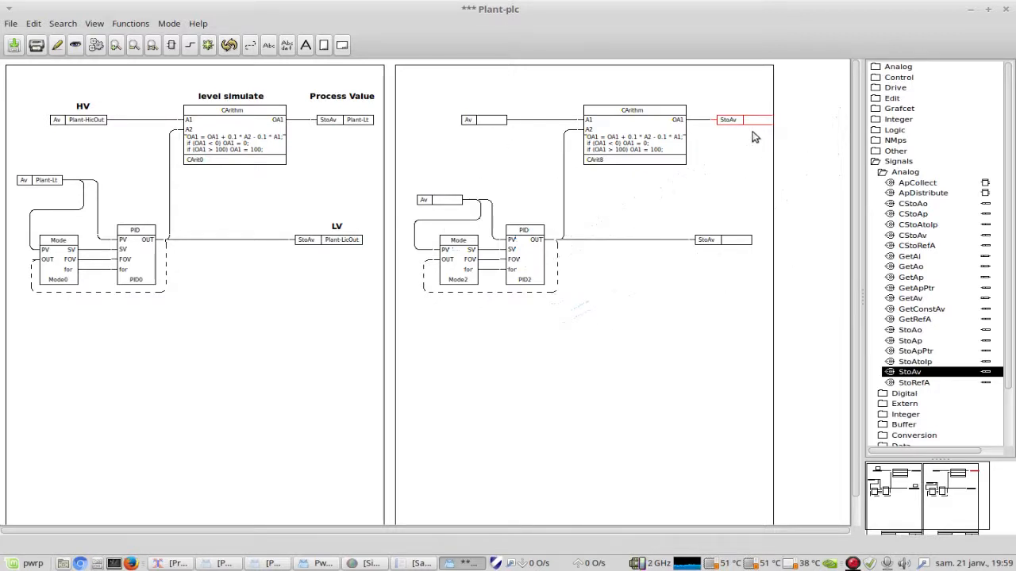
# - Move the upper StoAv block slightly left so it lies inside the page border, and deselect it
pyautogui.moveTo(754, 119); pyautogui.dragTo(743, 120)
pyautogui.click(732, 384)
# - Assign the Plant signal Lt to the upper StoAv block and to the lower GetAv block on the second page
pyautogui.click(208, 46)
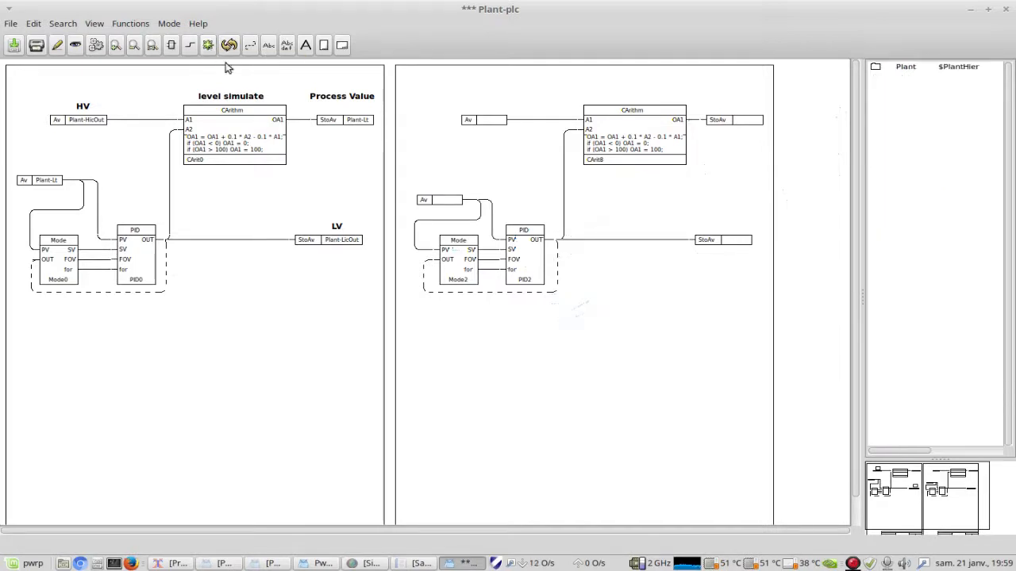
pyautogui.click(878, 67)
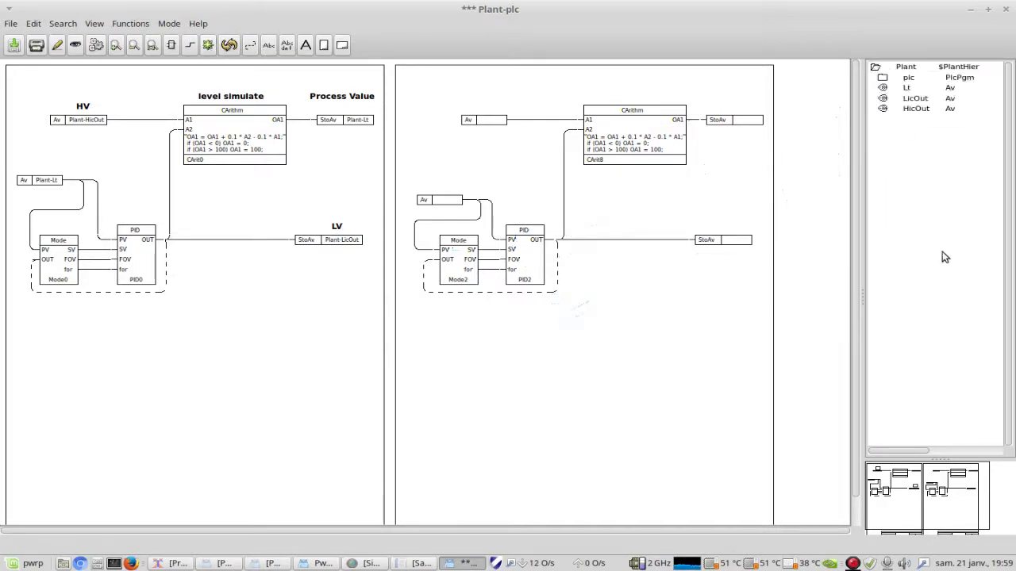
pyautogui.click(909, 89)
pyautogui.click(909, 88)
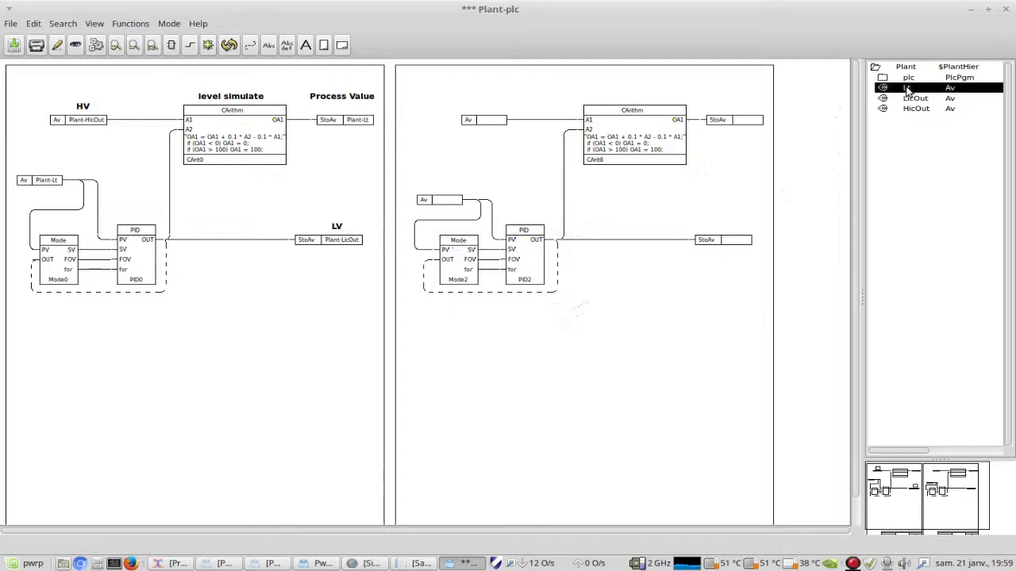
pyautogui.click(742, 120)
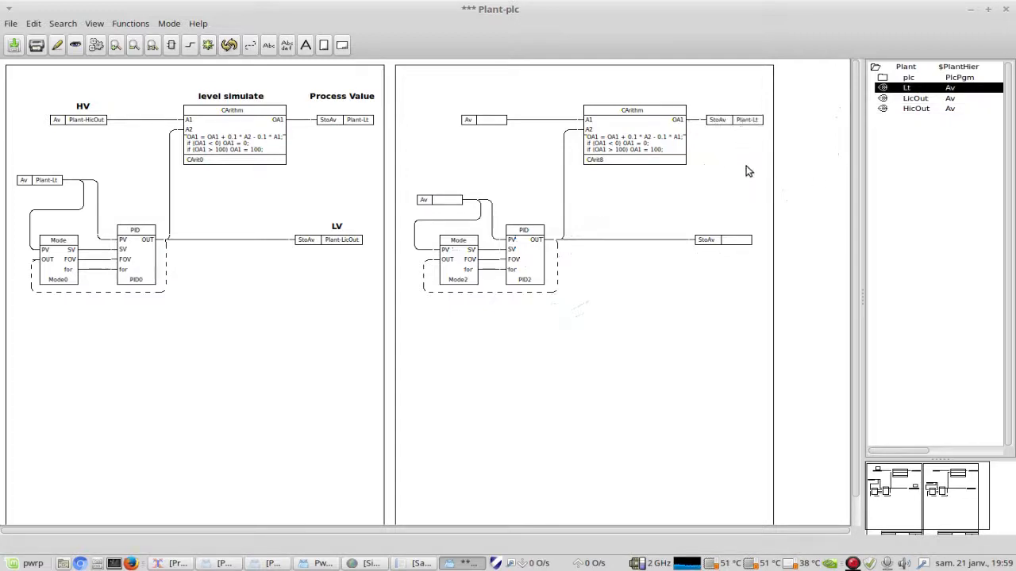
pyautogui.click(446, 199)
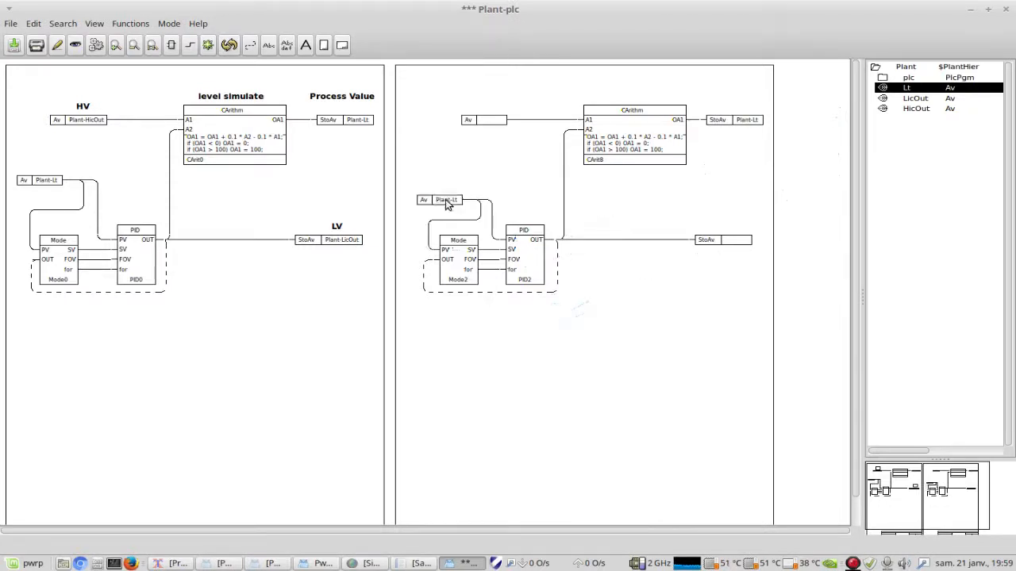
# - Assign the Plant signal LicOut to the lower StoAv block and HicOut to the upper GetAv block on the second page
pyautogui.click(918, 100)
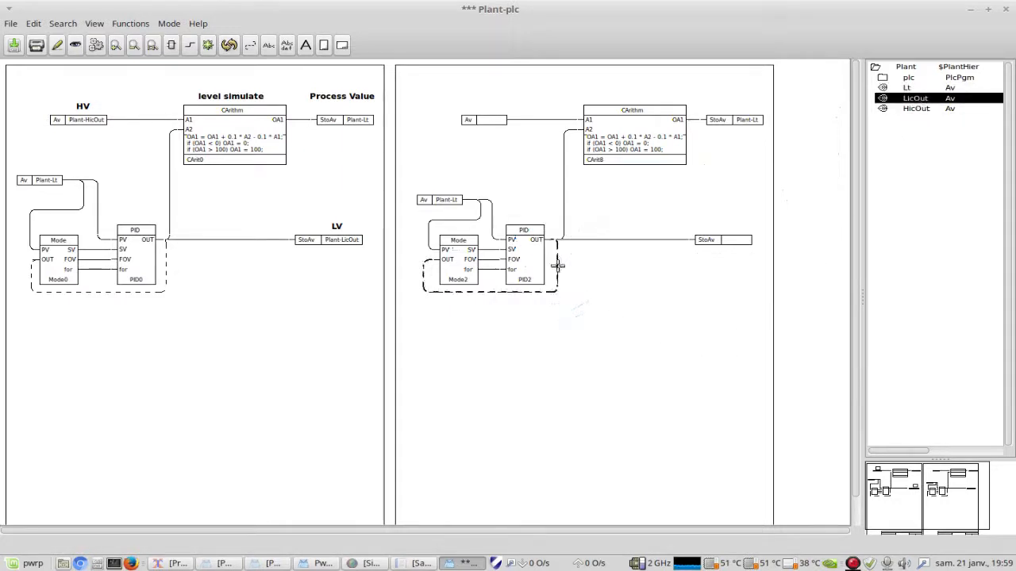
pyautogui.click(737, 239)
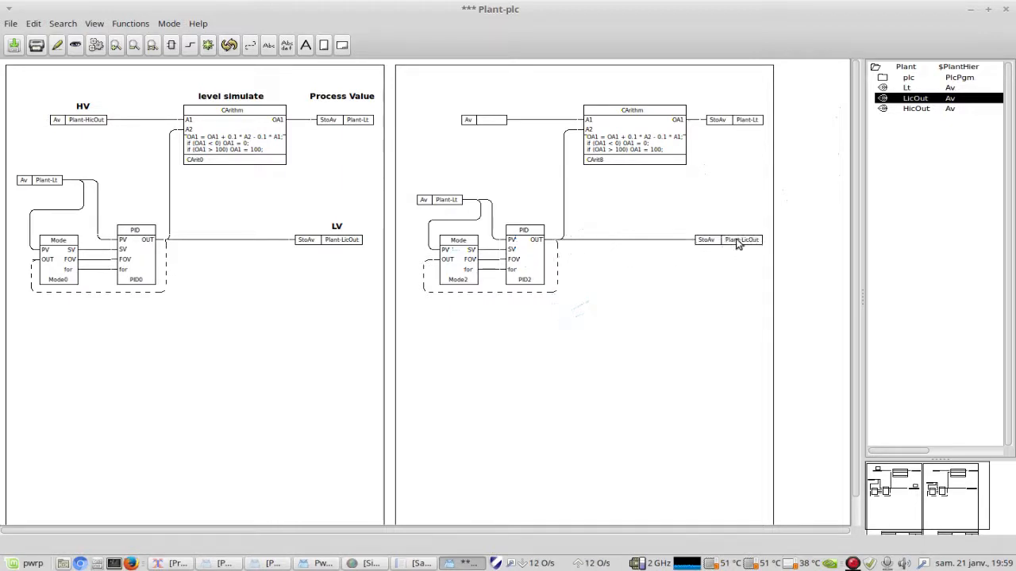
pyautogui.click(927, 109)
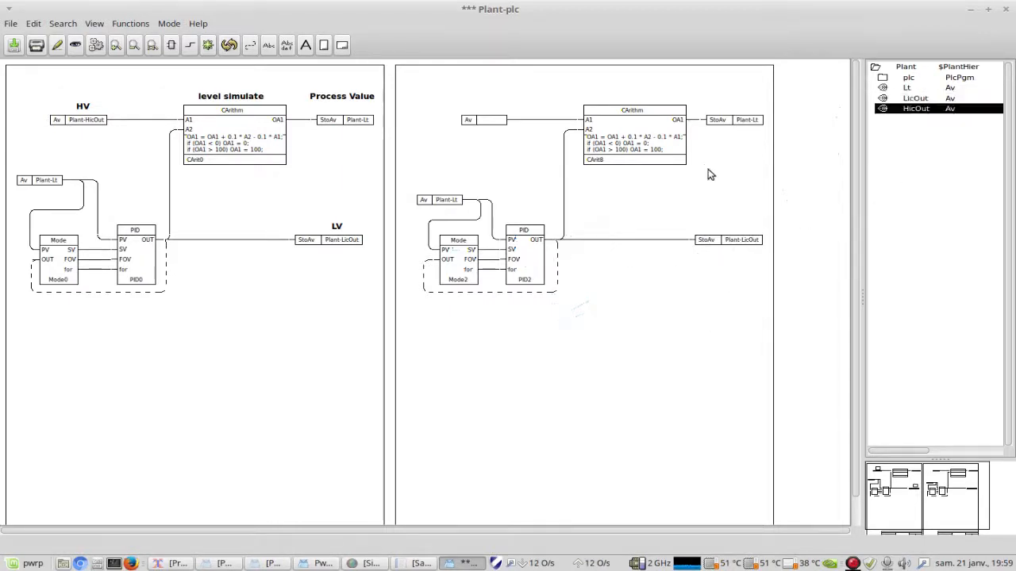
pyautogui.click(492, 119)
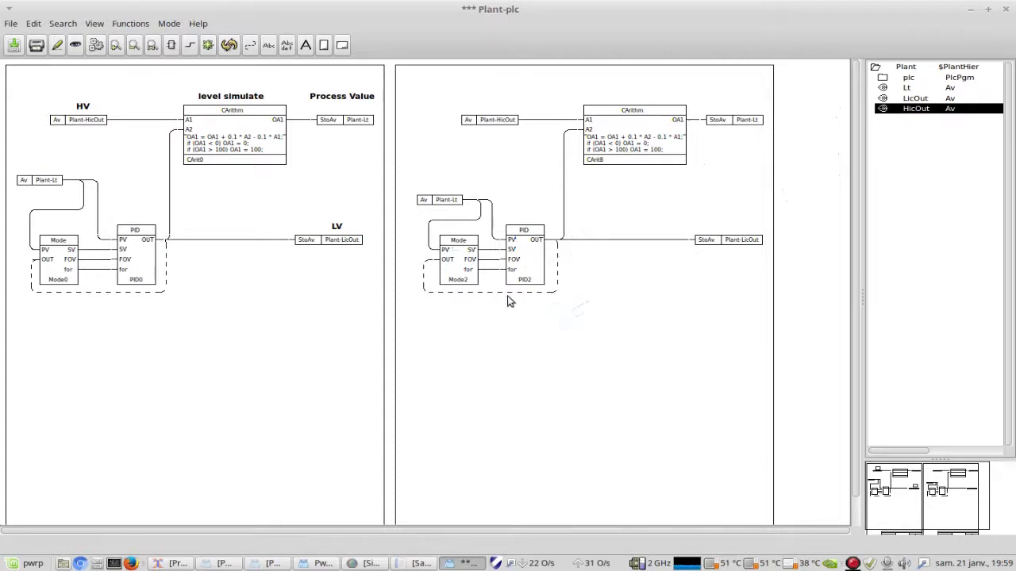
# - Open the second page's PID block attributes, move the window clear of the diagram and set Gain to 5
pyautogui.doubleClick(524, 256)
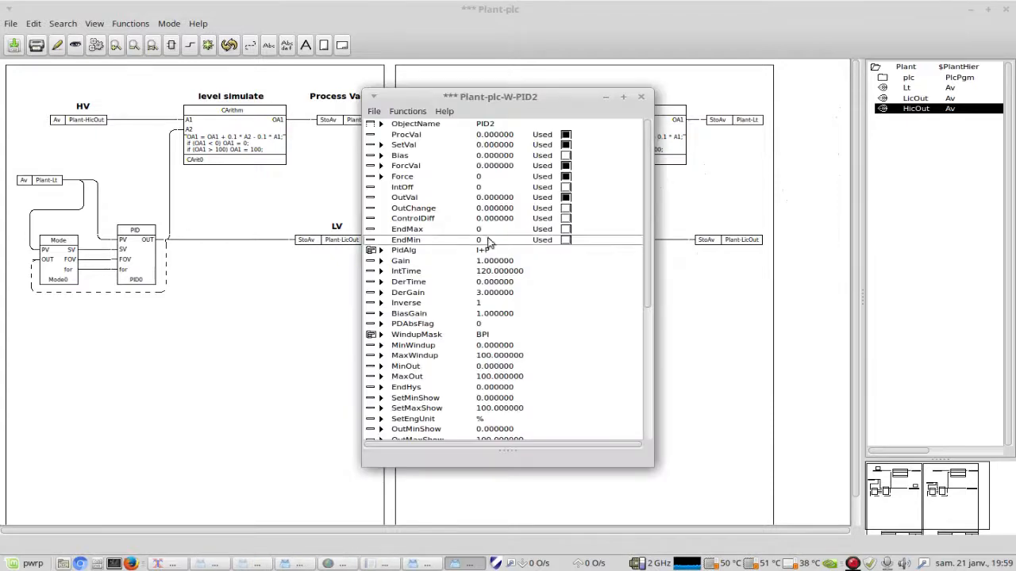
pyautogui.moveTo(397, 94); pyautogui.dragTo(746, 26)
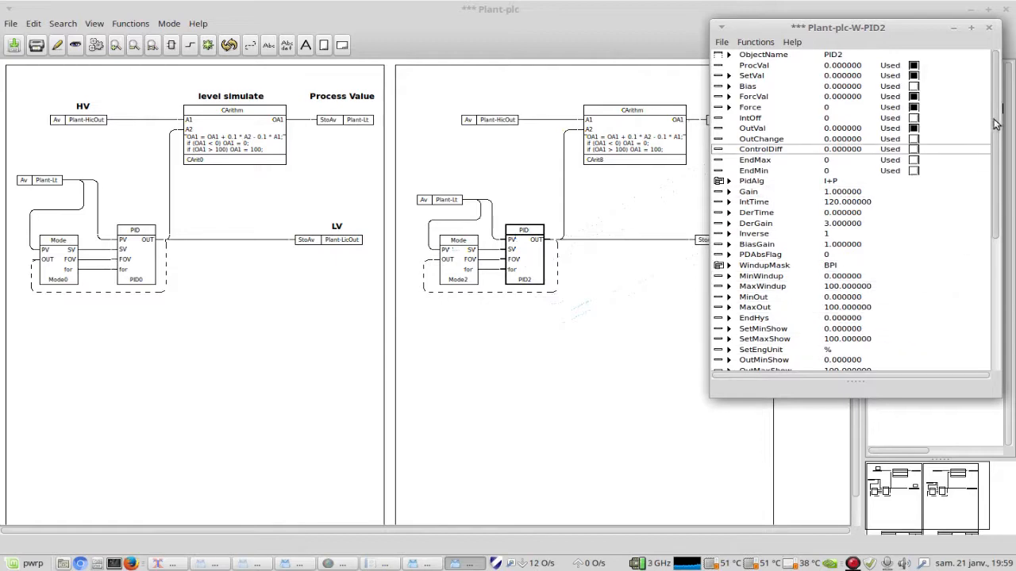
pyautogui.moveTo(997, 121)
pyautogui.mouseDown()
pyautogui.moveTo(1011, 267)
pyautogui.moveTo(1003, 121)
pyautogui.mouseUp()
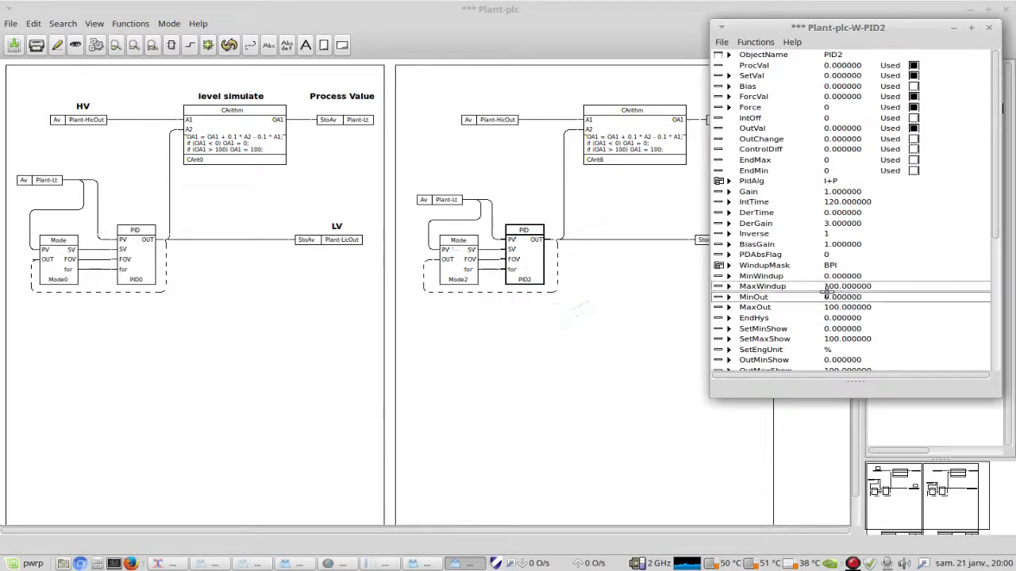
pyautogui.click(837, 198)
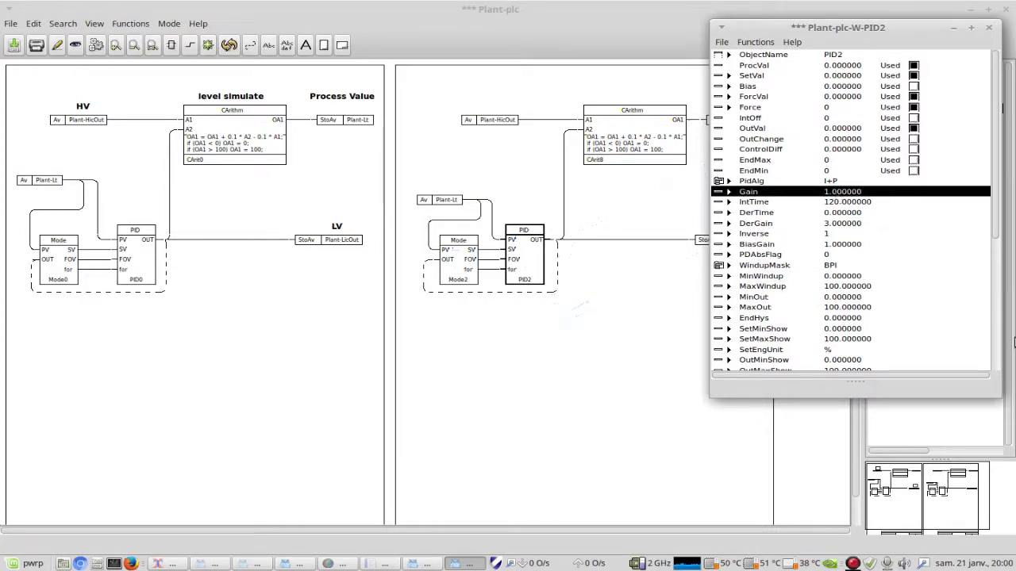
pyautogui.press('Right')
pyautogui.write('5')
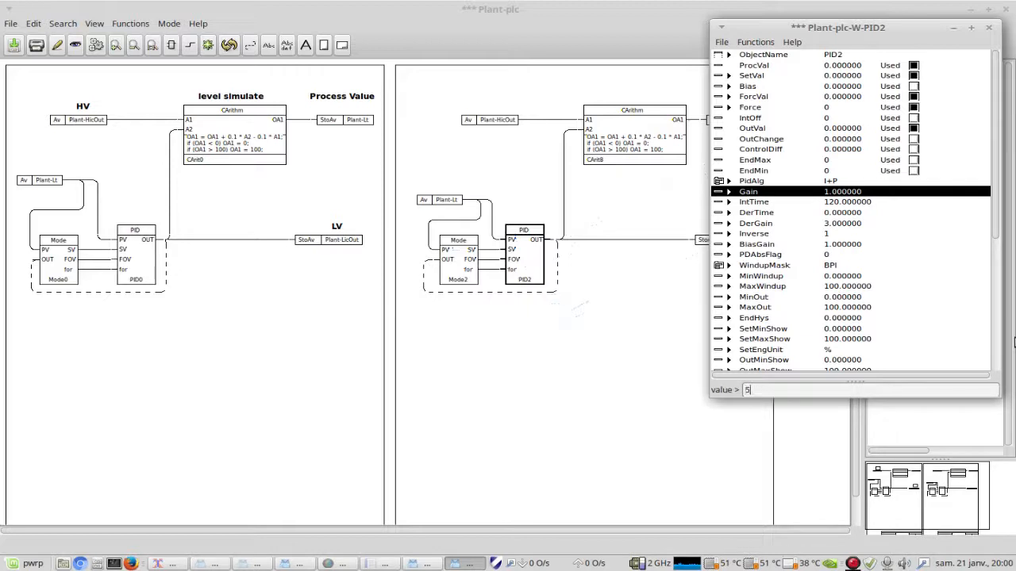
pyautogui.press('Return')
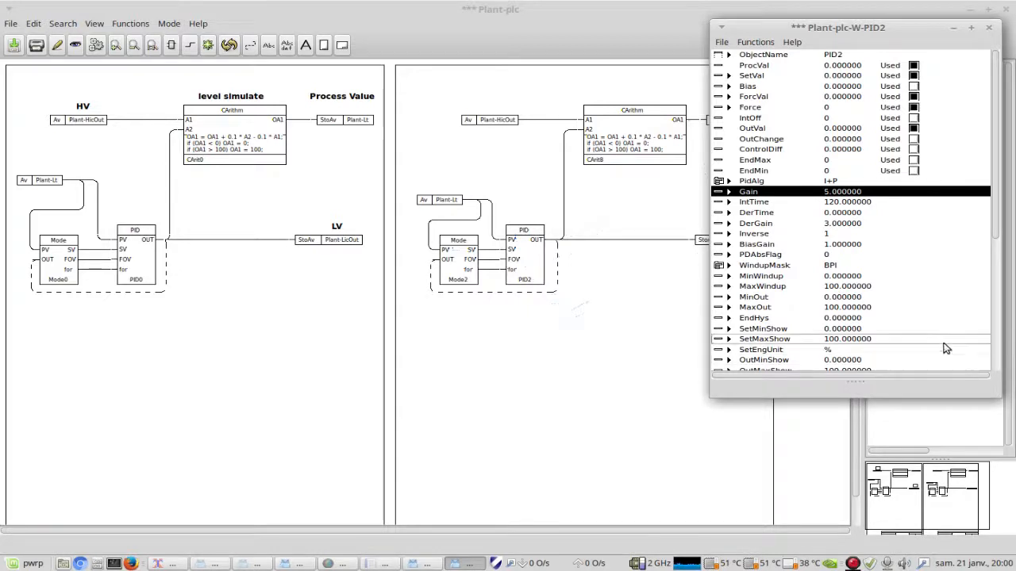
# - Set the PID block's IntTime to 5 and review the available PidAlg algorithm options
pyautogui.click(830, 203)
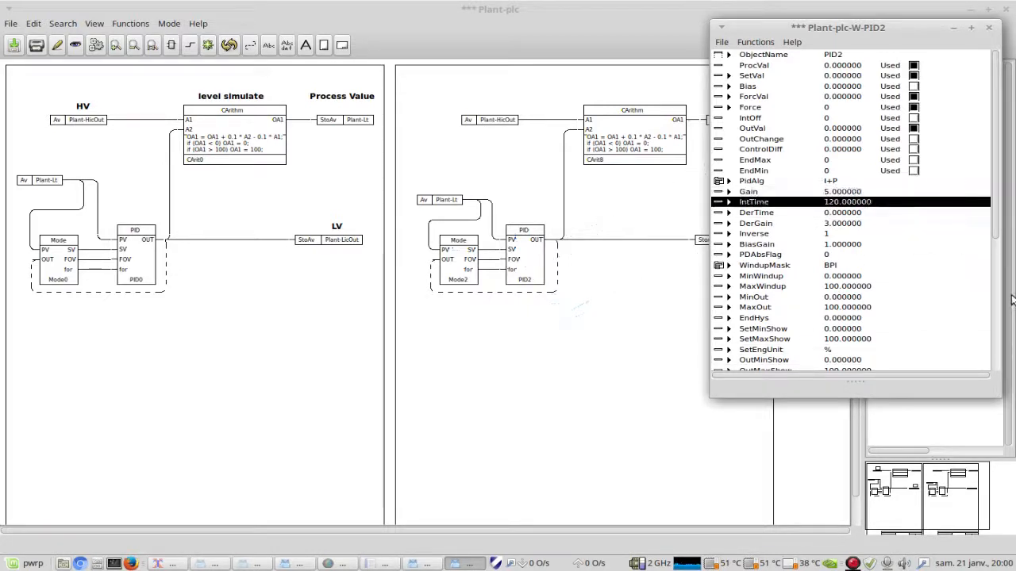
pyautogui.press('Right')
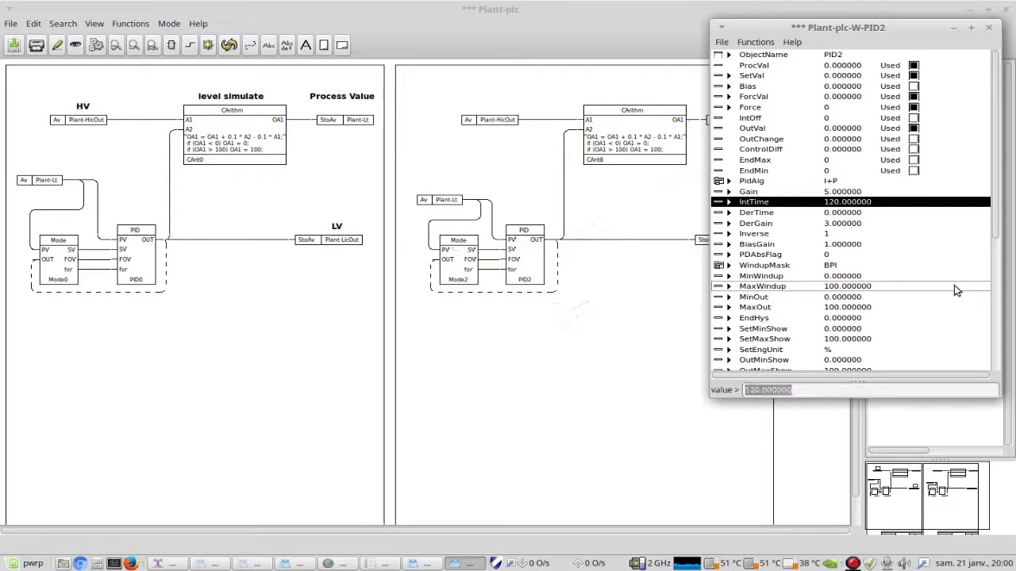
pyautogui.write('5')
pyautogui.press('Return')
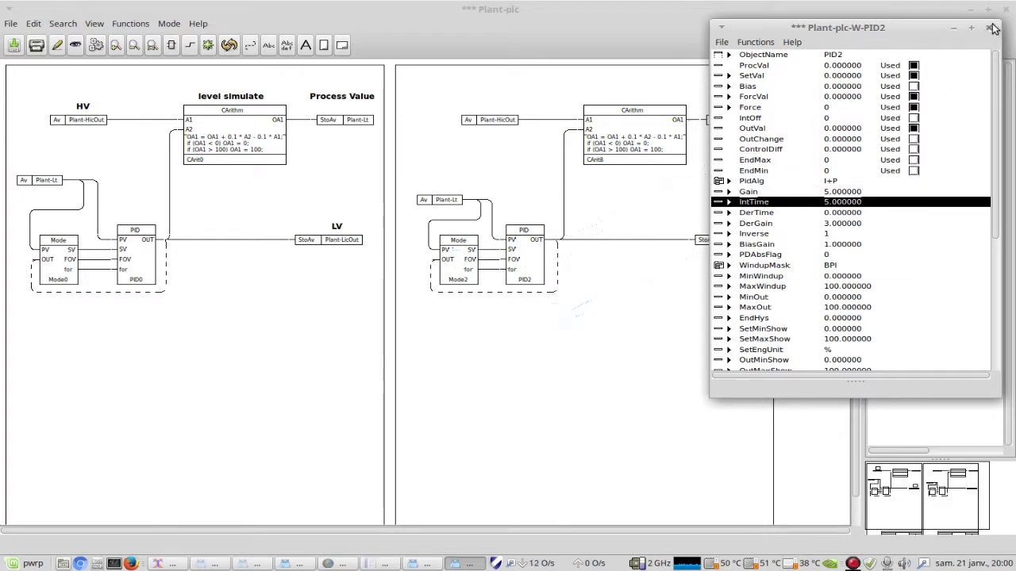
pyautogui.click(719, 182)
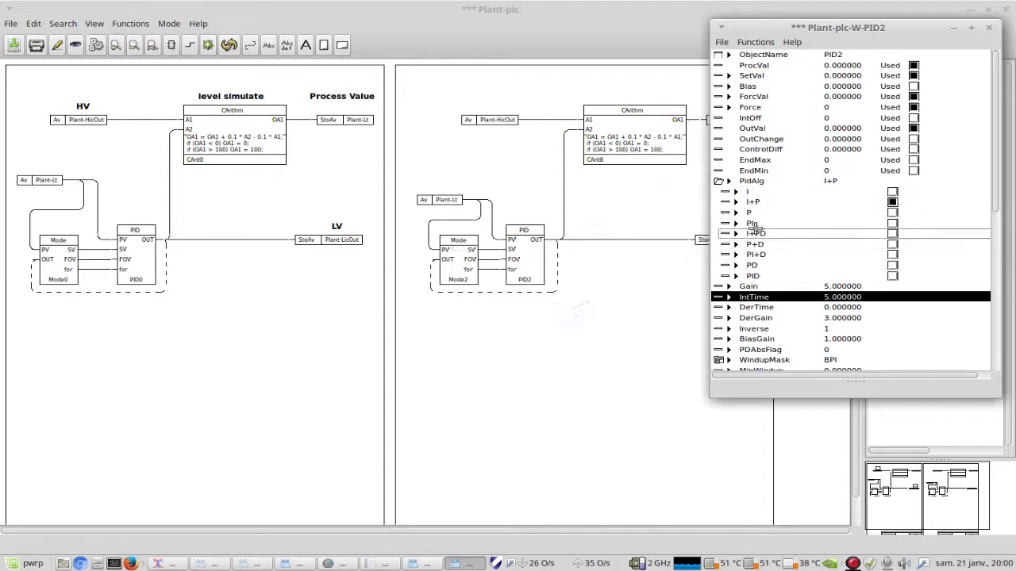
pyautogui.click(725, 182)
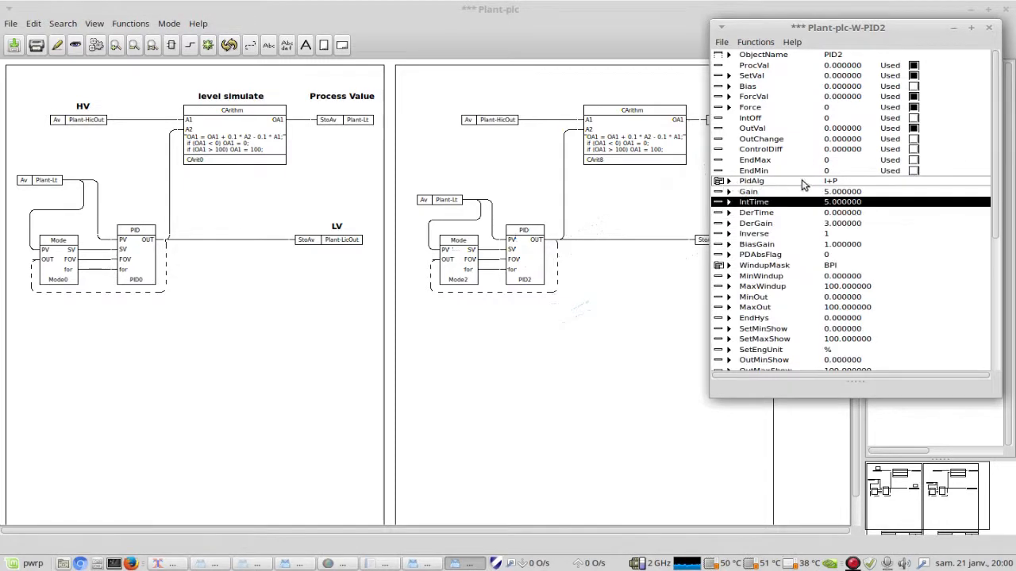
# - Close the PID attributes, open the PID block's class help, read the PidAlg algorithm descriptions and close the help
pyautogui.click(991, 28)
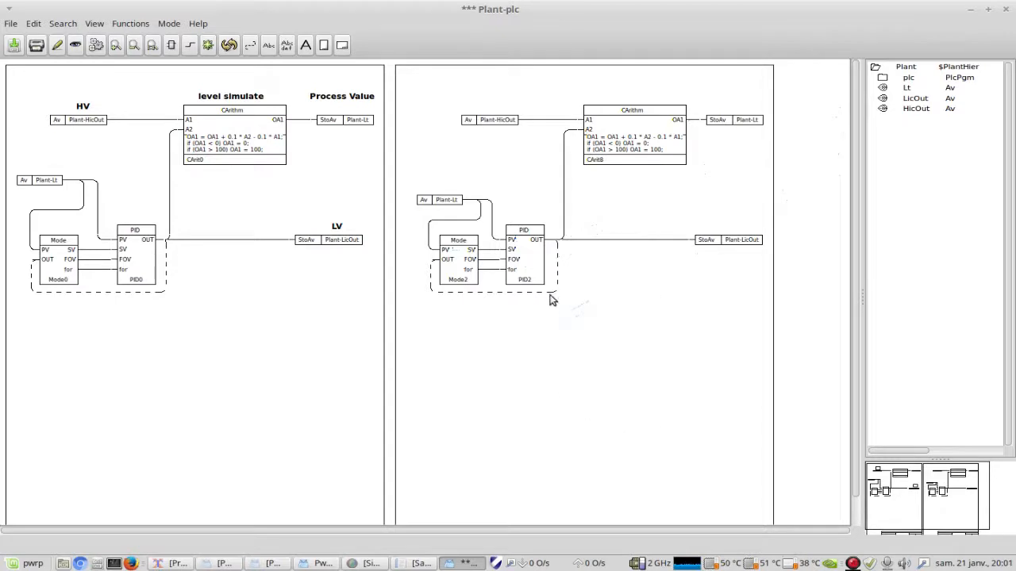
pyautogui.click(536, 253)
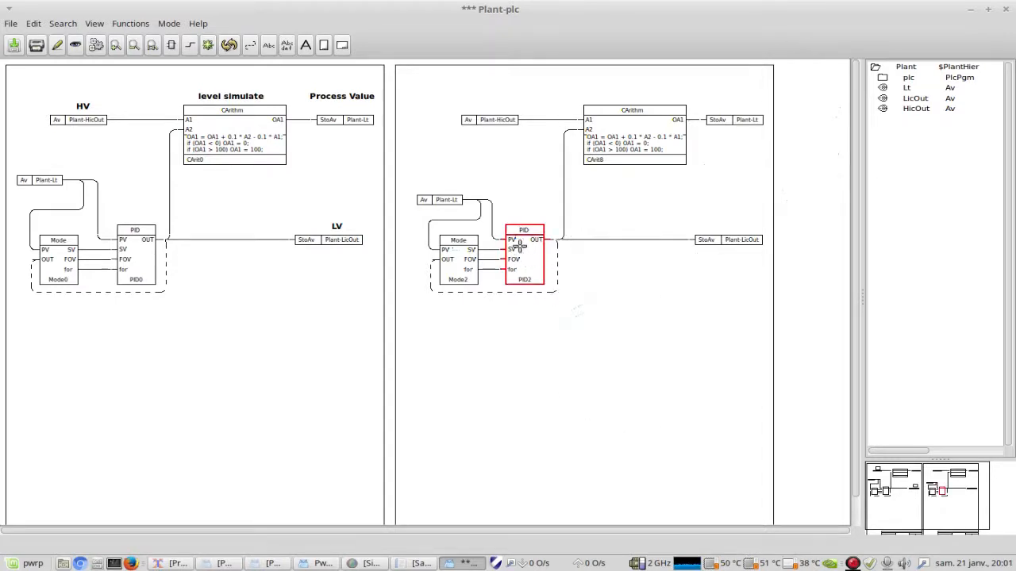
pyautogui.rightClick(515, 249)
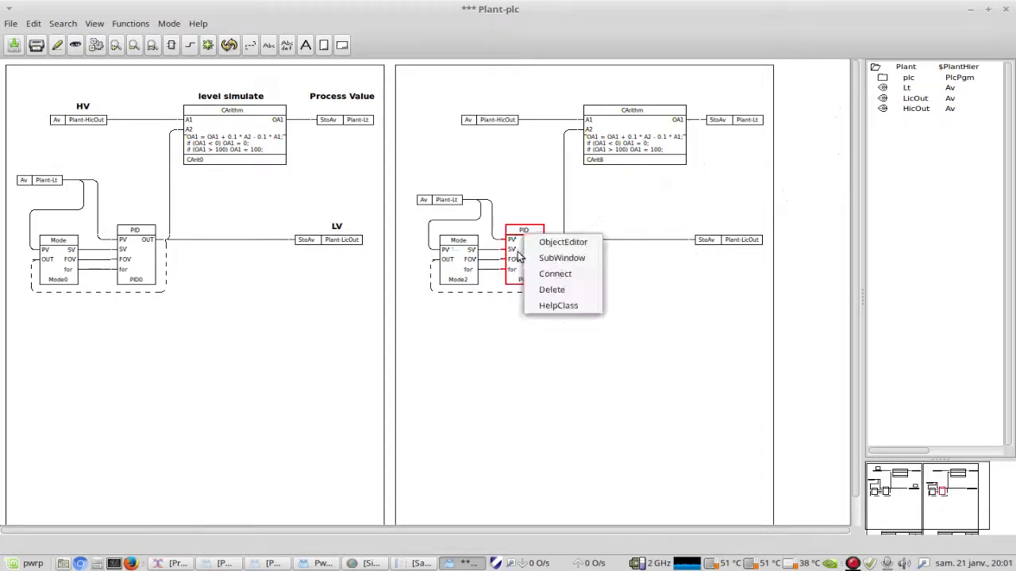
pyautogui.click(555, 307)
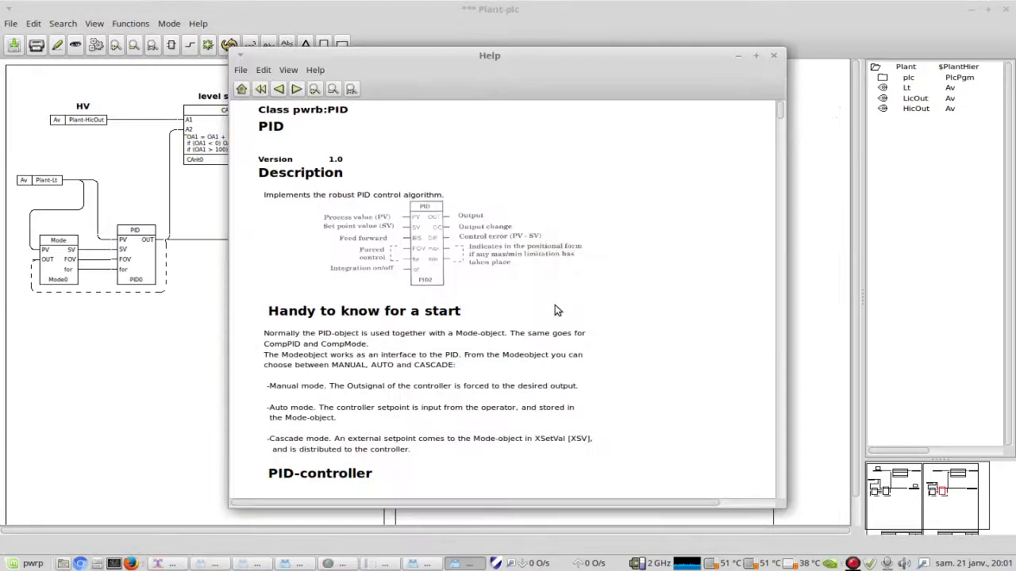
pyautogui.moveTo(781, 108); pyautogui.dragTo(835, 368)
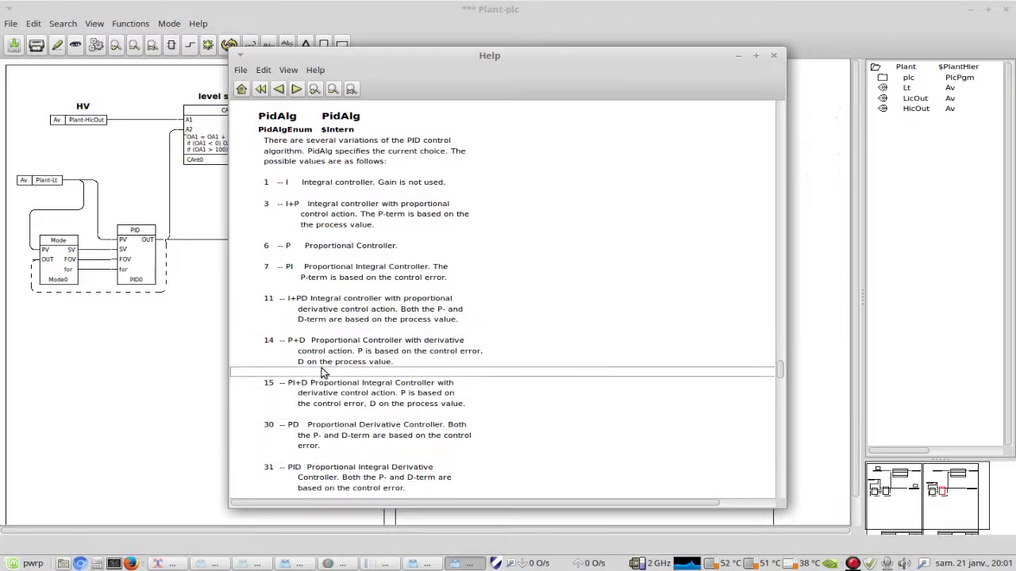
pyautogui.click(775, 57)
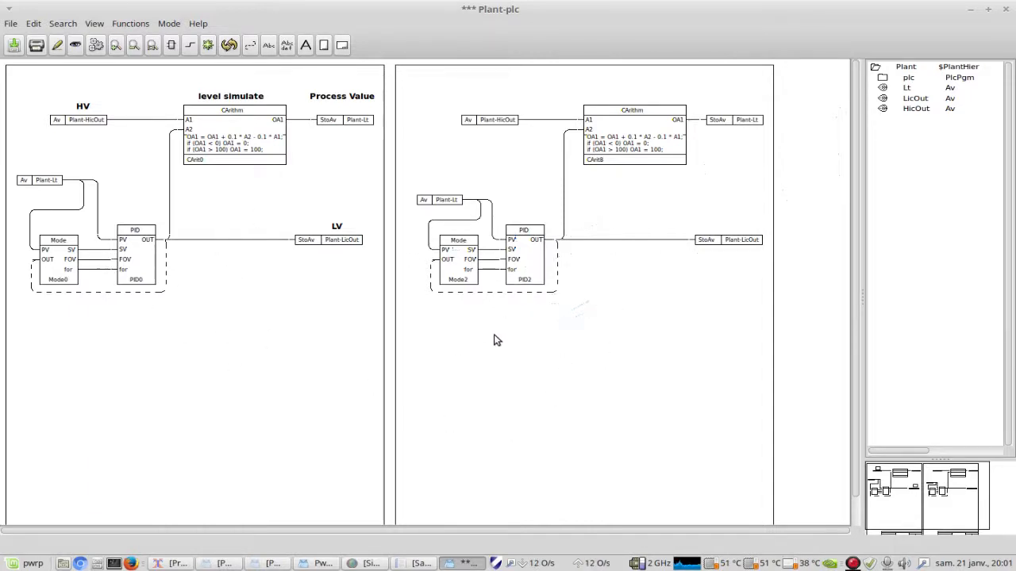
# - Close the Plant-plc program editor without saving the changes
pyautogui.click(884, 100)
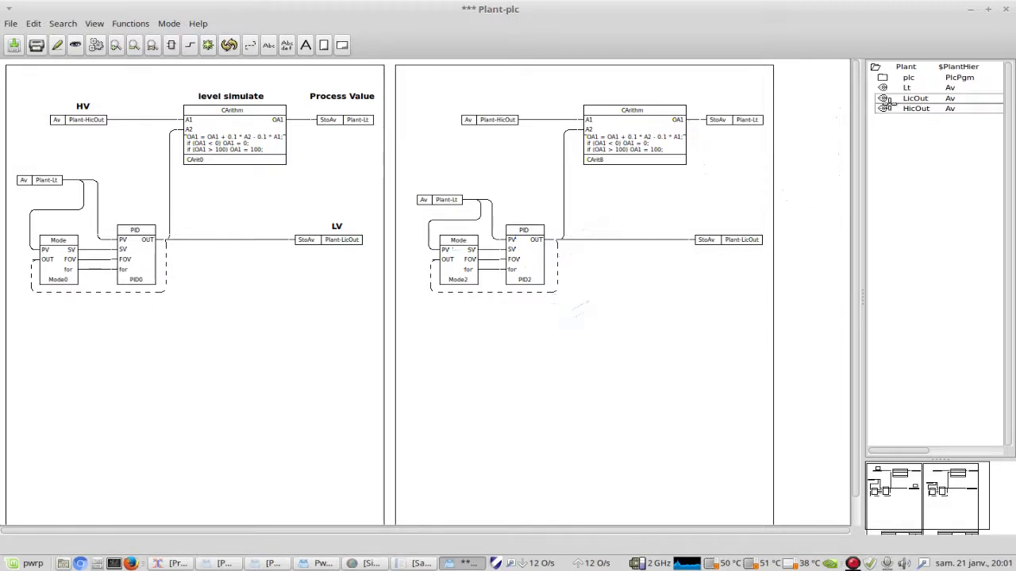
pyautogui.click(1006, 9)
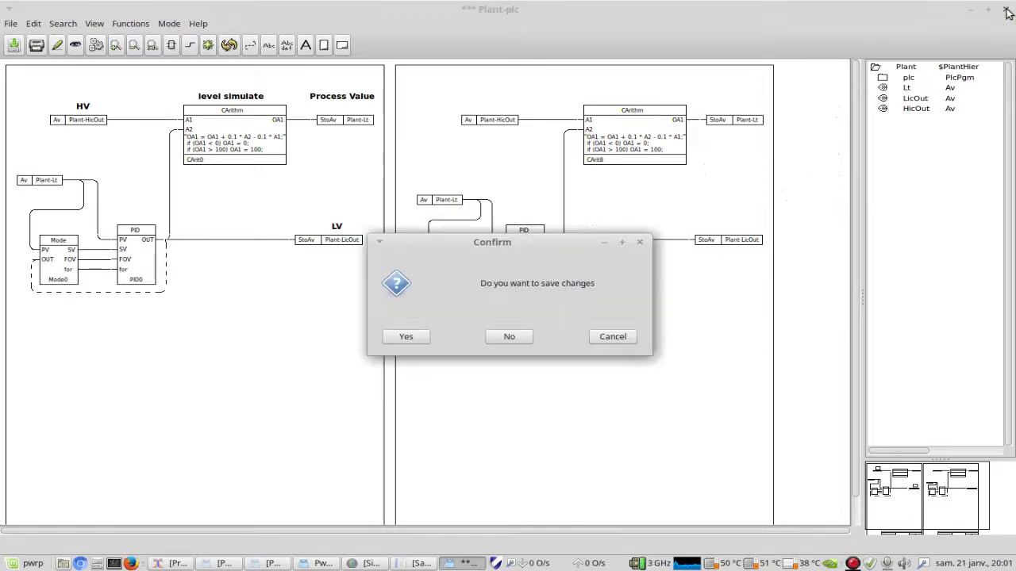
pyautogui.click(509, 336)
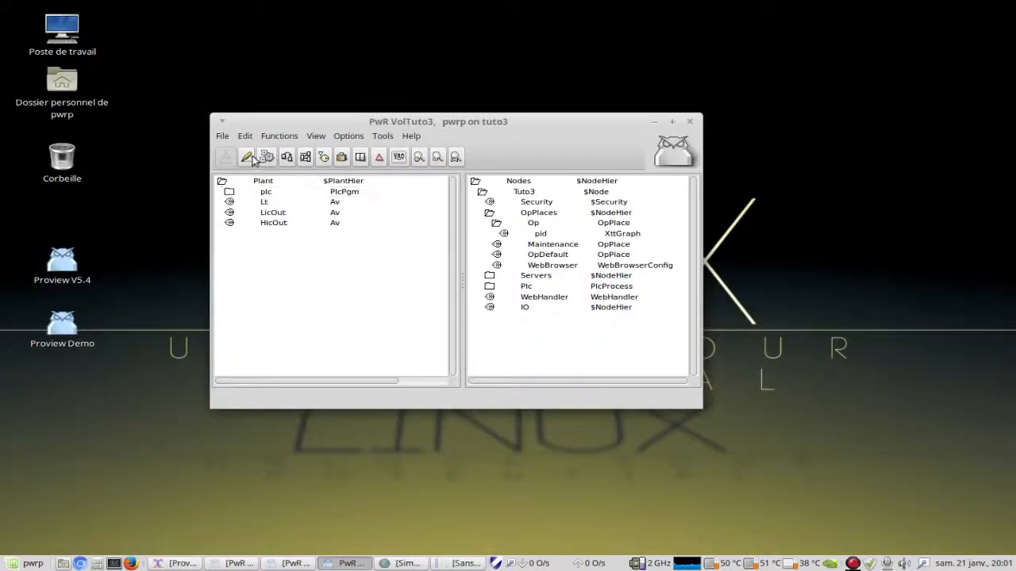
# - Switch the VolTuto3 configurator to edit mode and reposition its window on the desktop
pyautogui.moveTo(269, 120); pyautogui.dragTo(384, 107)
pyautogui.click(375, 166)
pyautogui.click(362, 143)
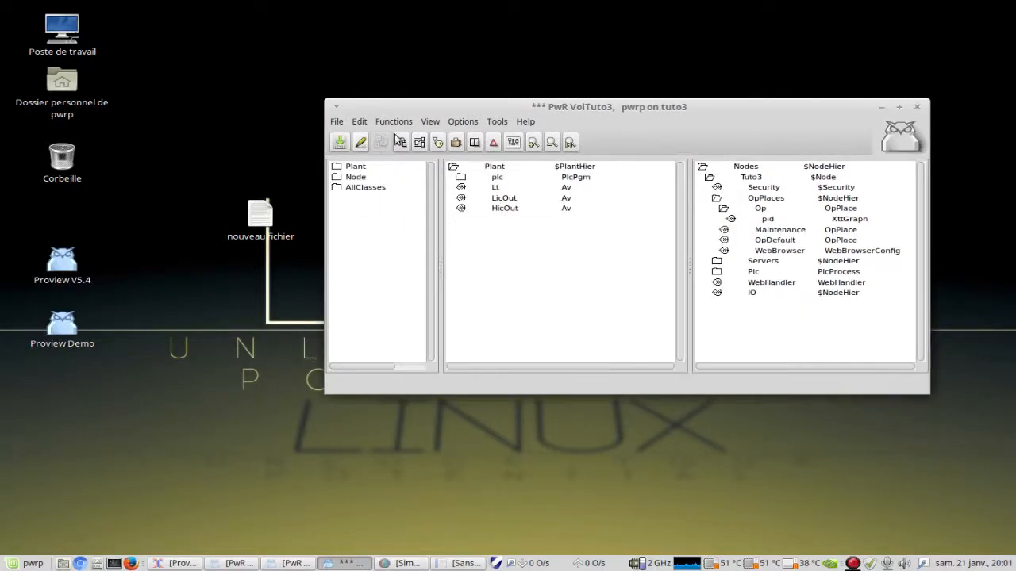
pyautogui.moveTo(450, 104); pyautogui.dragTo(379, 129)
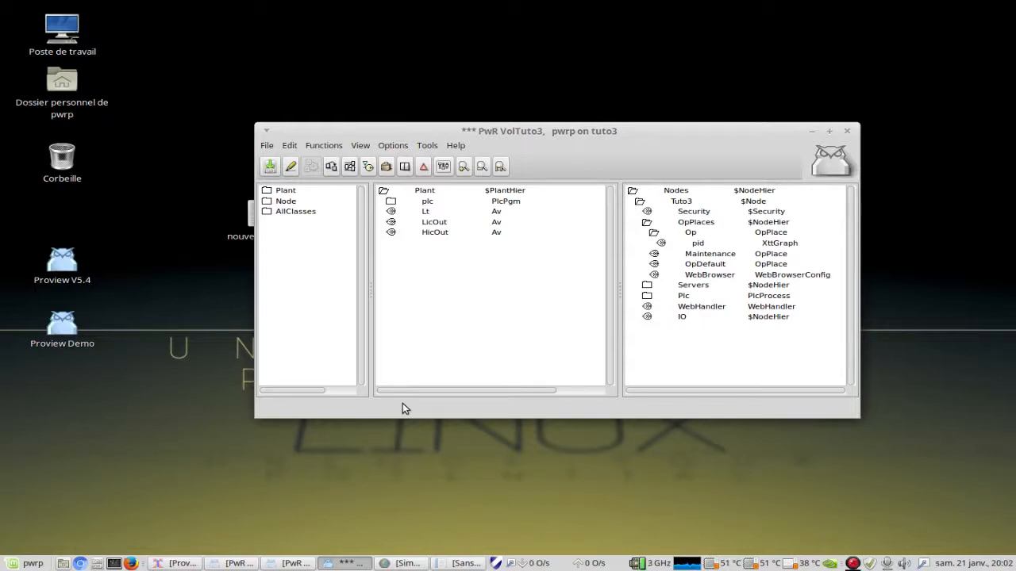
# - Expand plc and its W window in the plant hierarchy, open the PID0 object's attributes and place them beside the configurator
pyautogui.click(391, 203)
pyautogui.click(391, 203)
pyautogui.click(396, 213)
pyautogui.click(396, 213)
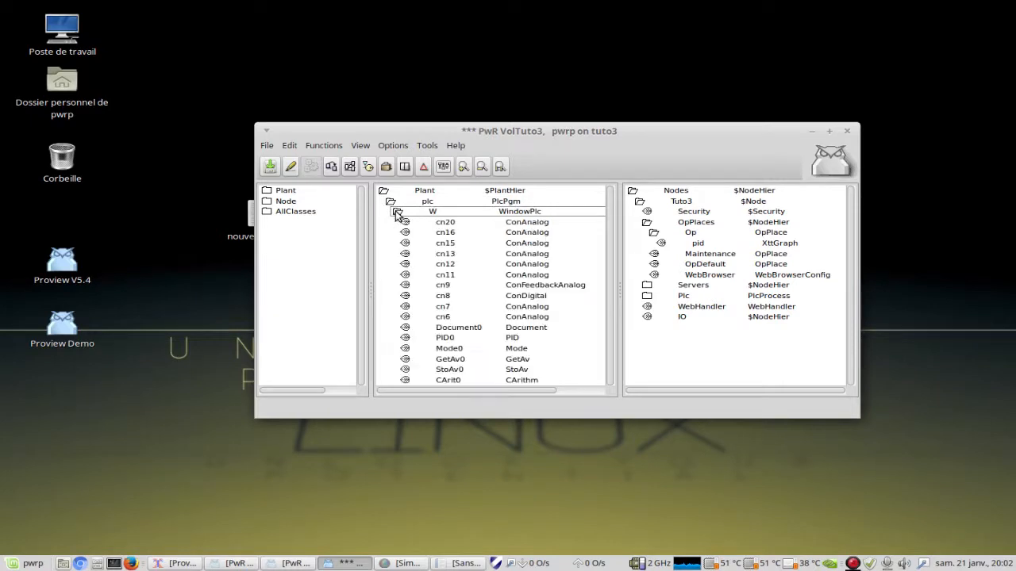
pyautogui.moveTo(611, 219); pyautogui.dragTo(603, 261)
pyautogui.click(491, 302)
pyautogui.click(448, 271)
pyautogui.rightClick(464, 269)
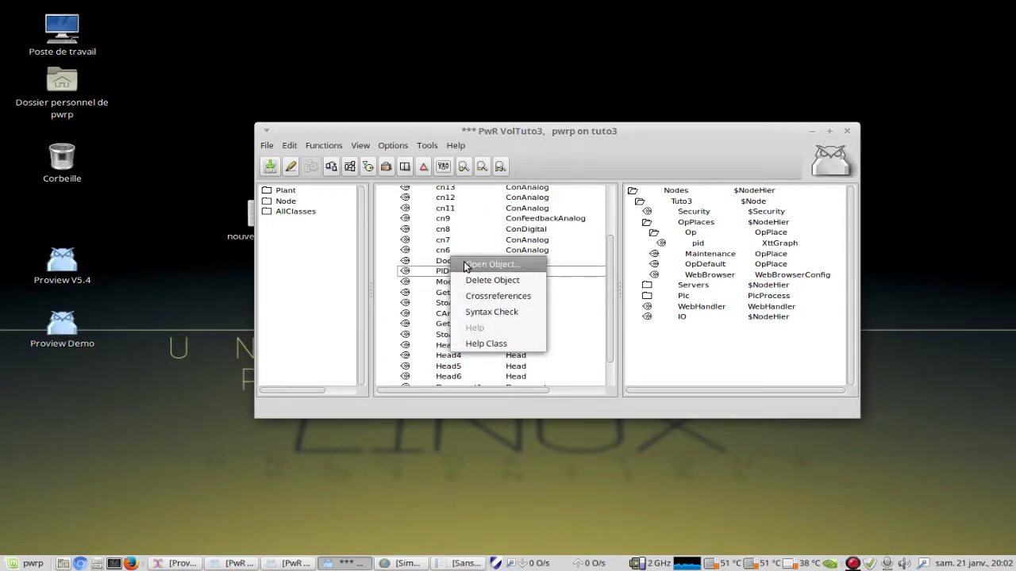
pyautogui.click(467, 267)
pyautogui.moveTo(513, 102); pyautogui.dragTo(156, 61)
pyautogui.moveTo(345, 127); pyautogui.dragTo(388, 46)
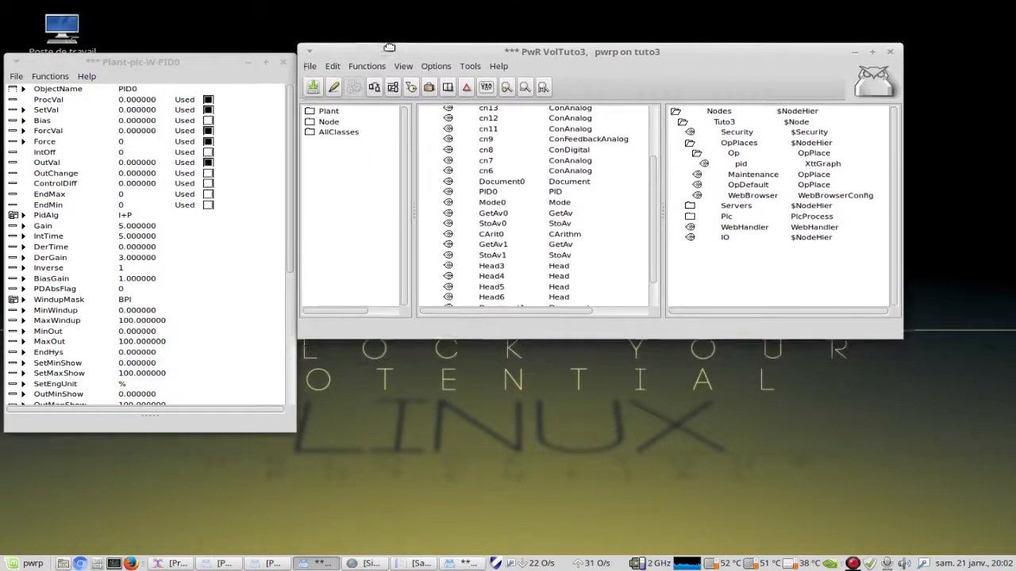
# - Open the Mode0 object's attributes and move their window clear of the plant hierarchy
pyautogui.rightClick(497, 202)
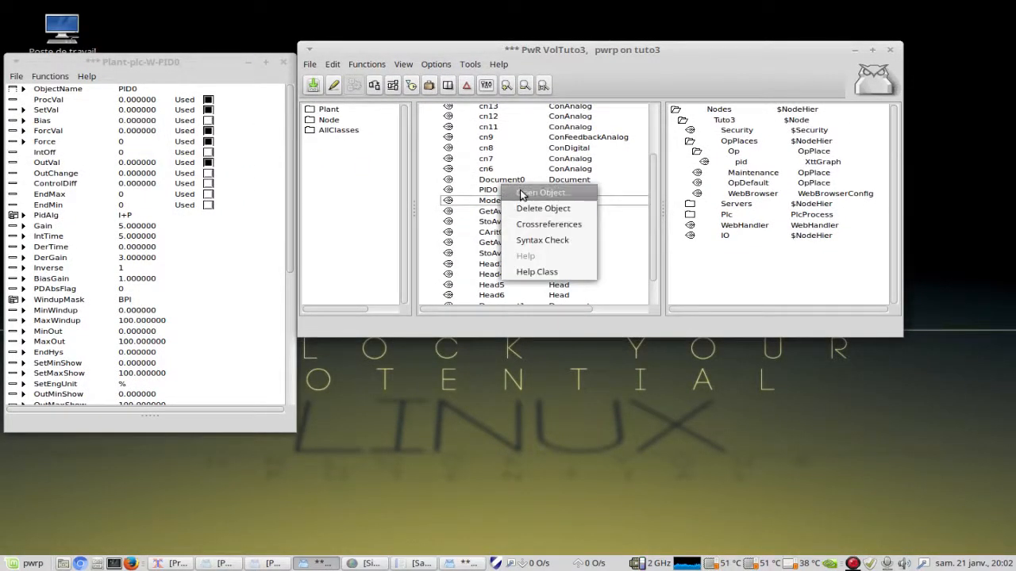
pyautogui.click(522, 195)
pyautogui.moveTo(550, 163); pyautogui.dragTo(896, 167)
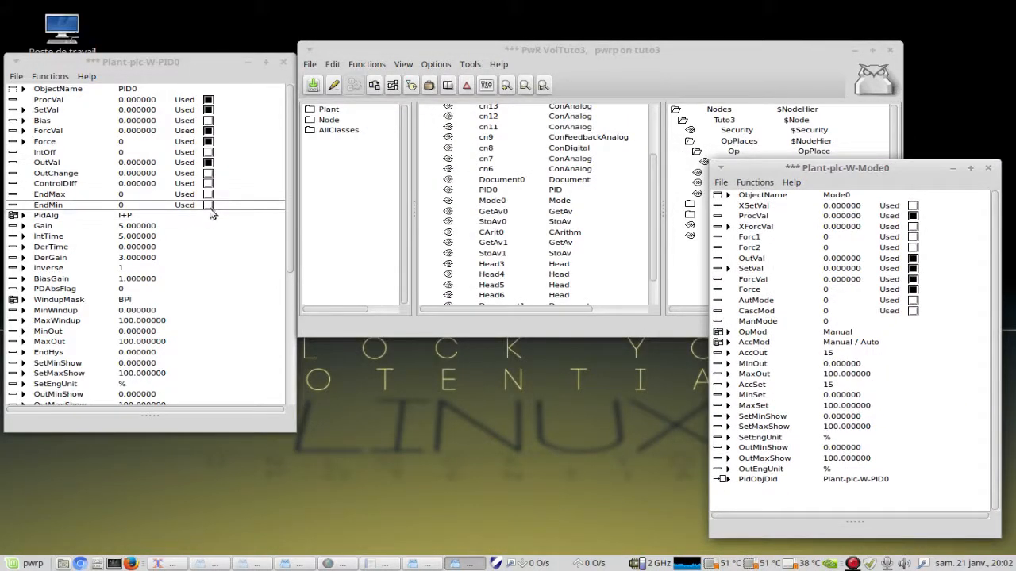
# - Review PID0's attributes down to ModeObjDId and compare that reference with PidObjDId in Mode0
pyautogui.scroll(-5, 218, 204)
pyautogui.scroll(-6, 218, 204)
pyautogui.scroll(5, 217, 204)
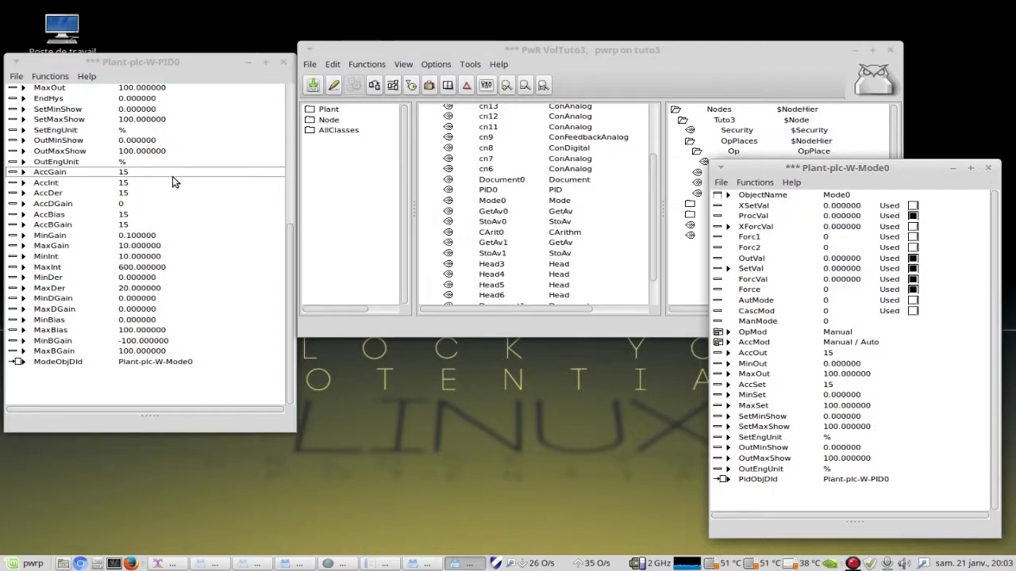
pyautogui.click(136, 361)
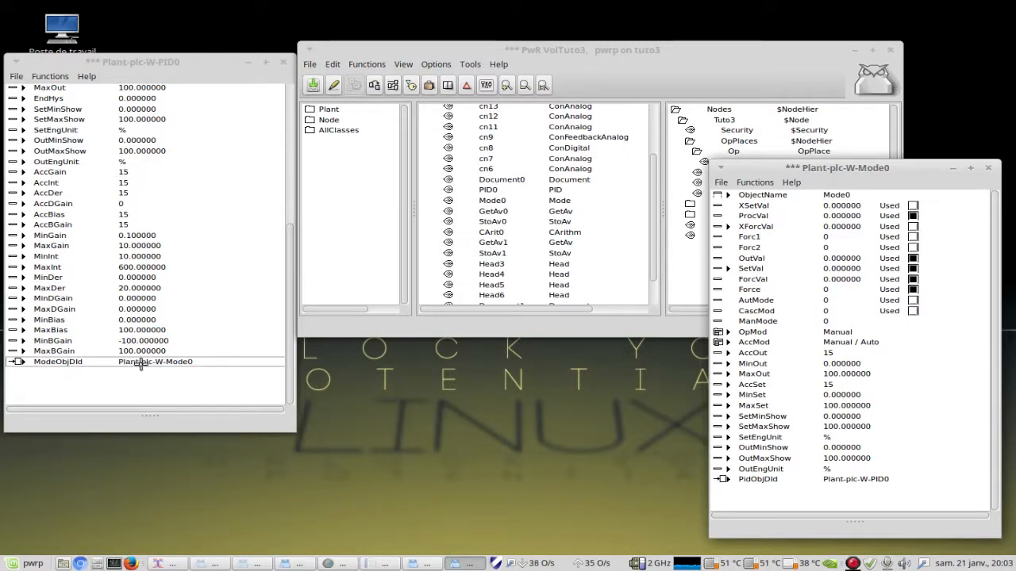
pyautogui.click(859, 479)
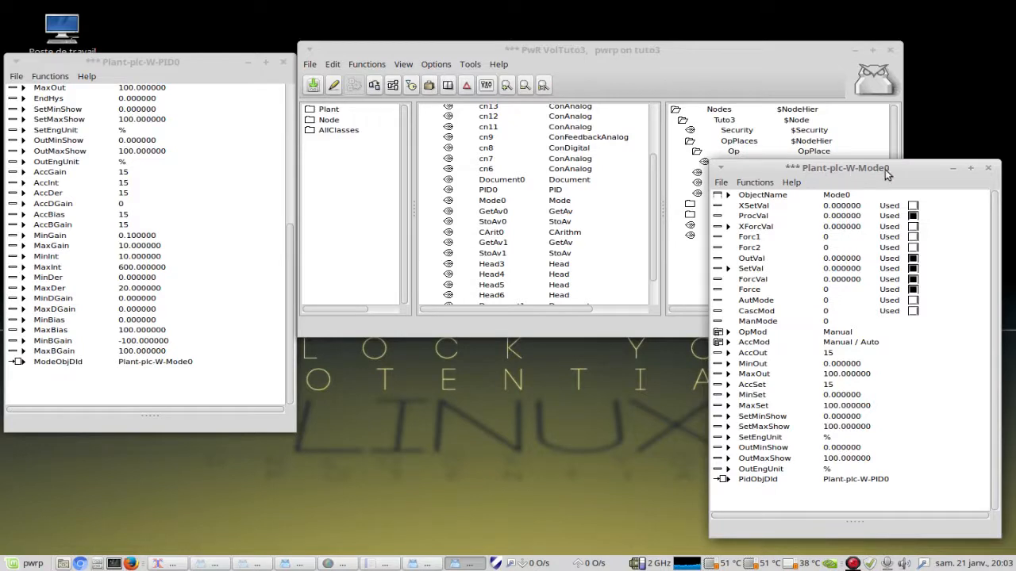
# - Clear the PidObjDId reference in the Mode0 attributes
pyautogui.click(894, 479)
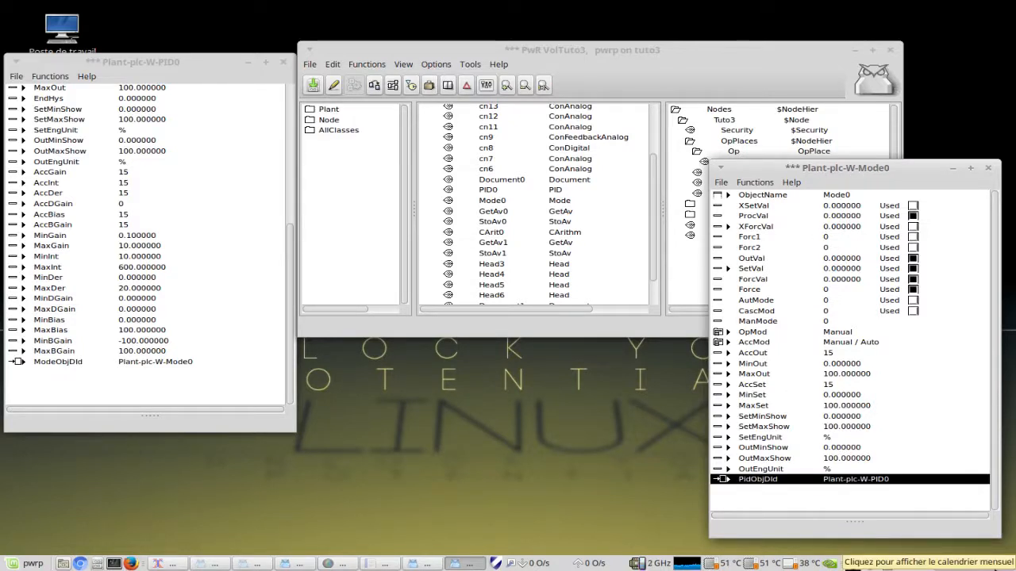
pyautogui.hotkey('ctrl', 'q')
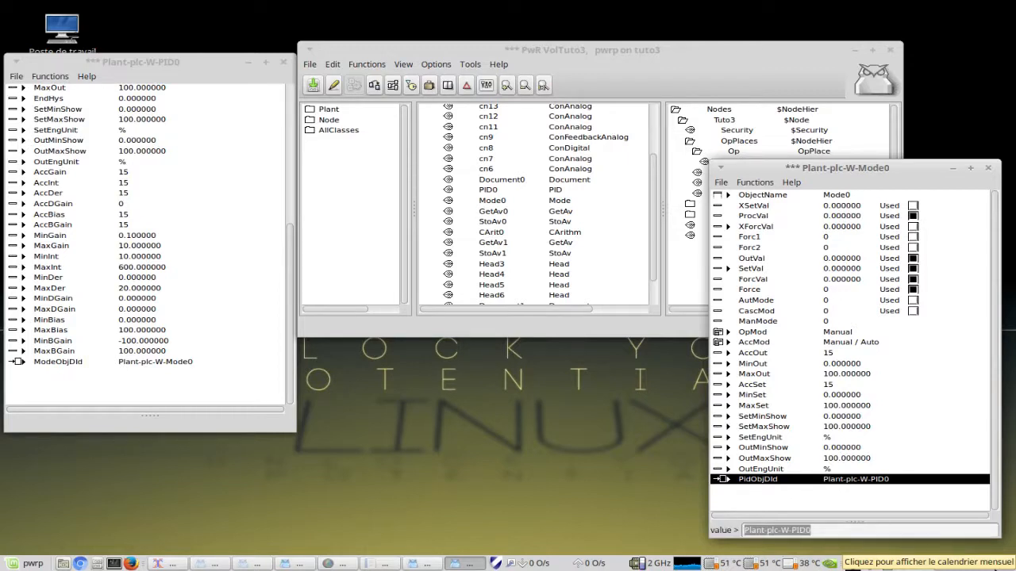
pyautogui.press('BackSpace')
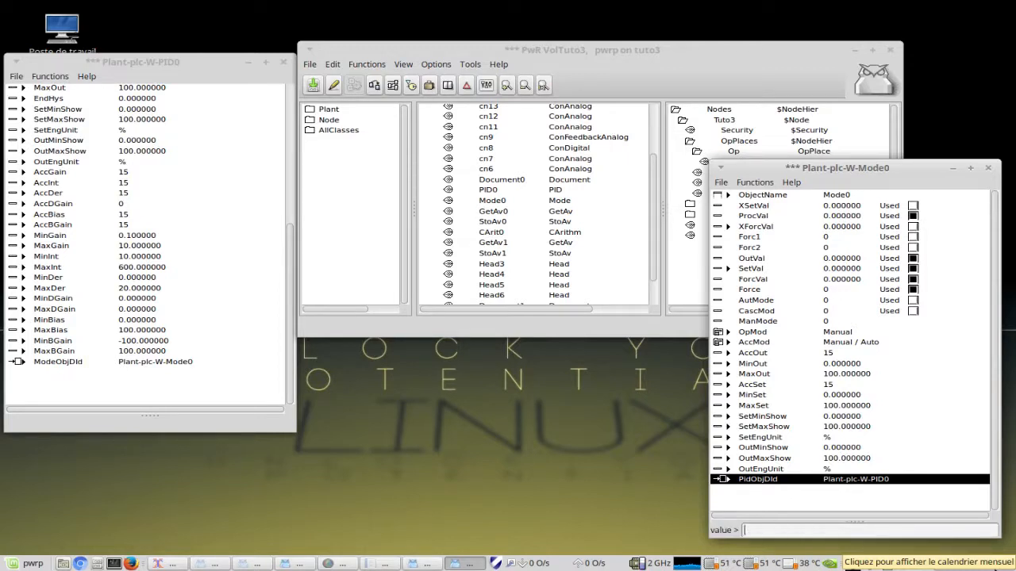
pyautogui.press('Return')
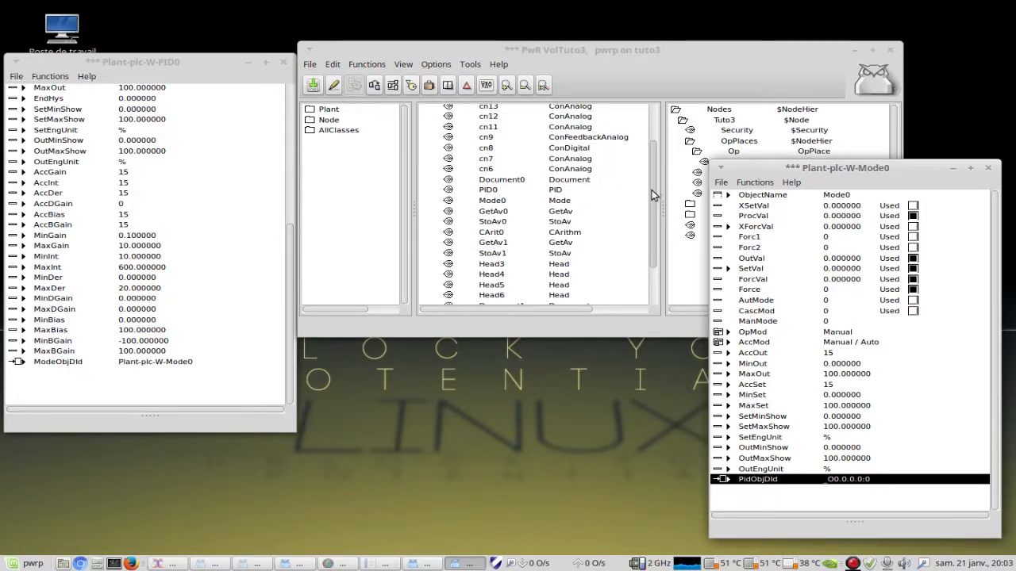
# - Link Mode0's PidObjDId to the PID0 object from the plant hierarchy and close the Mode0 attributes
pyautogui.moveTo(651, 189); pyautogui.dragTo(656, 141)
pyautogui.scroll(-5, 656, 158)
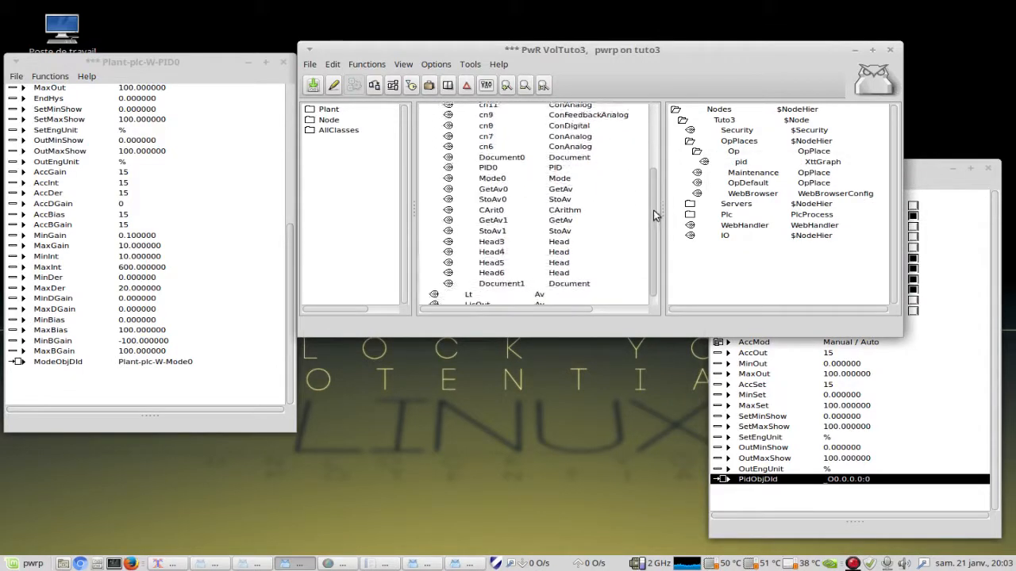
pyautogui.click(921, 169)
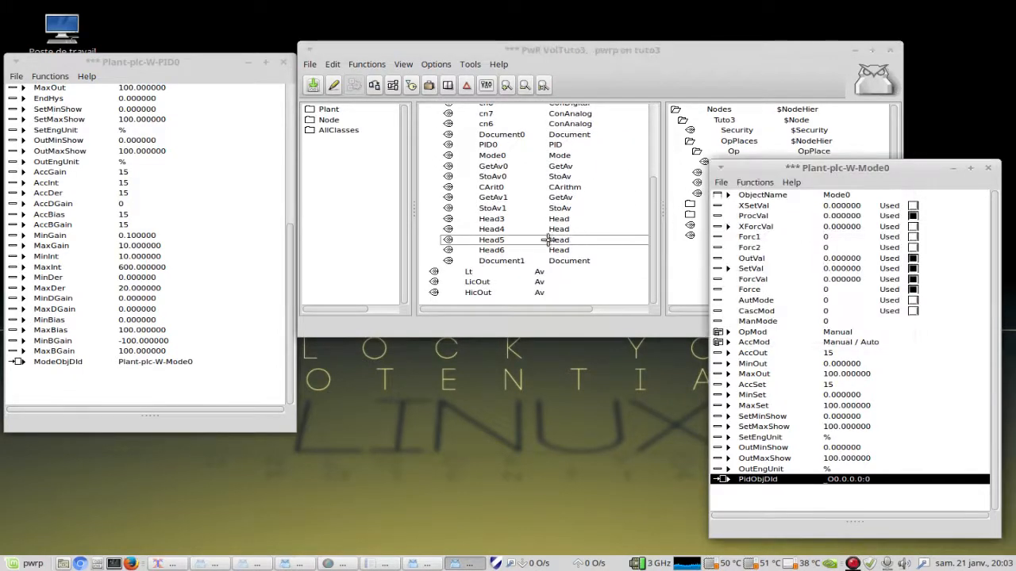
pyautogui.click(488, 145)
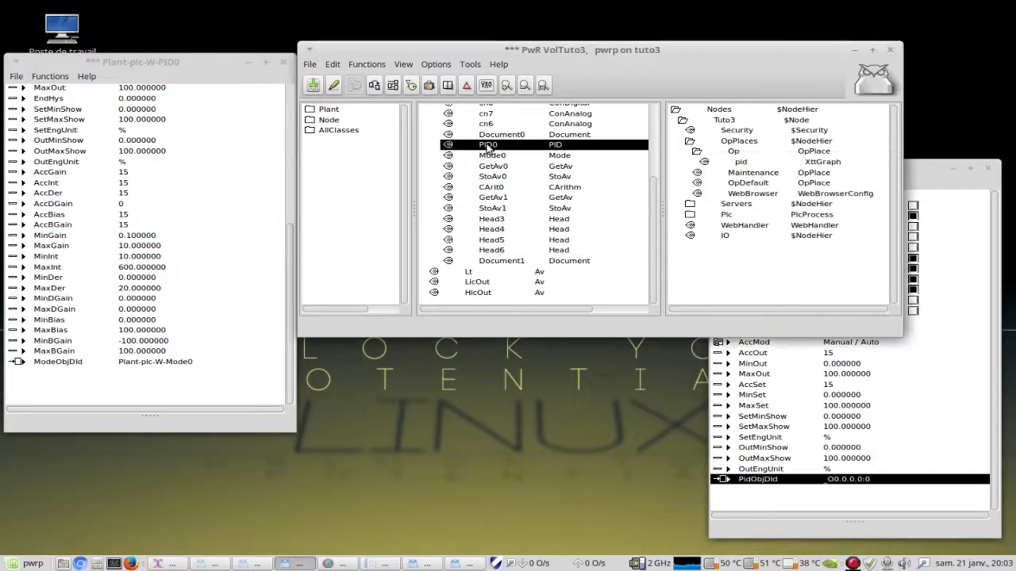
pyautogui.click(926, 168)
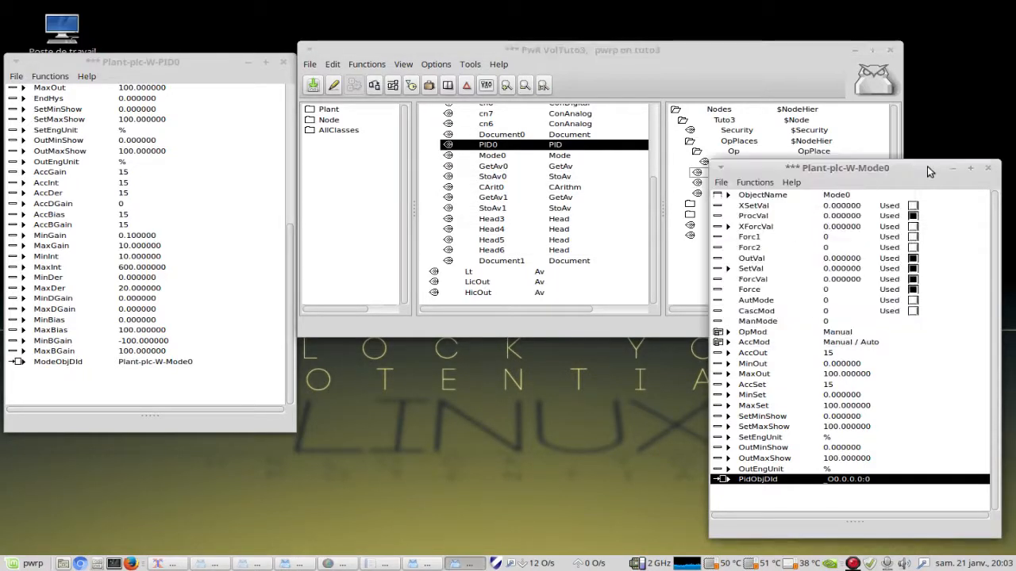
pyautogui.keyDown('ctrl'); pyautogui.doubleClick(842, 481); pyautogui.keyUp('ctrl')
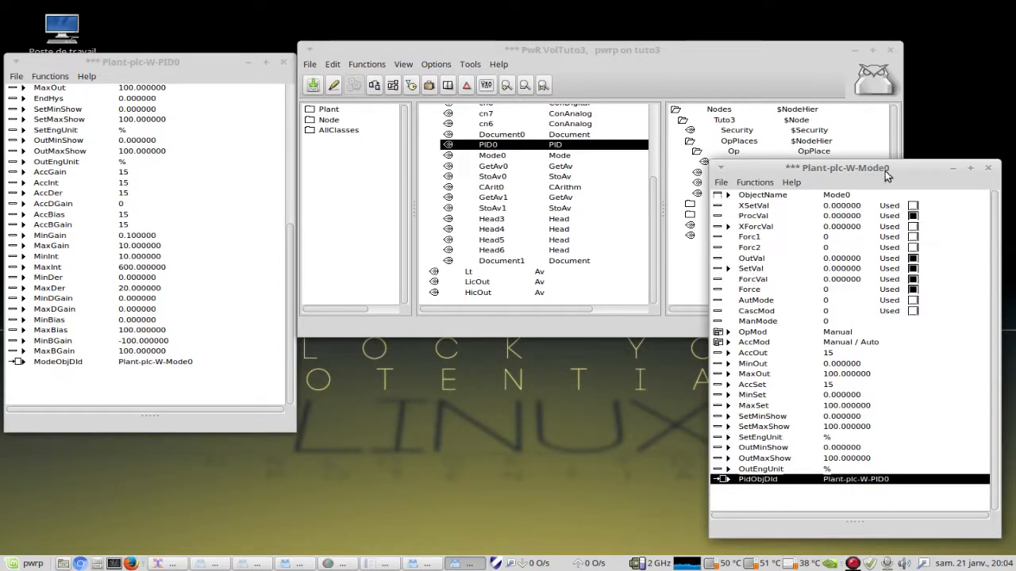
pyautogui.click(988, 172)
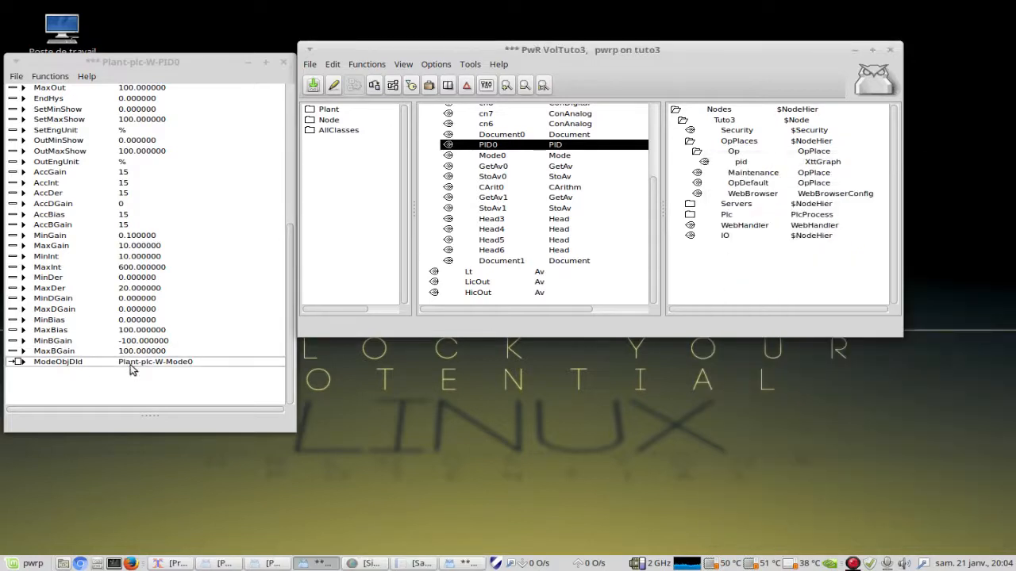
# - Select PID0's ModeObjDId attribute and its target Mode0 in the plant hierarchy, and close the PID0 attributes
pyautogui.click(153, 364)
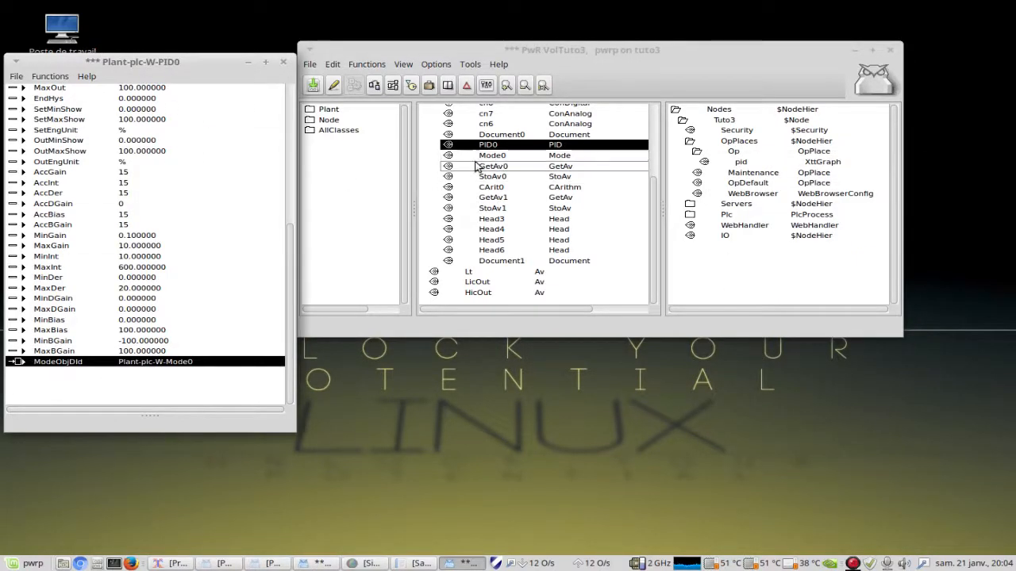
pyautogui.click(516, 155)
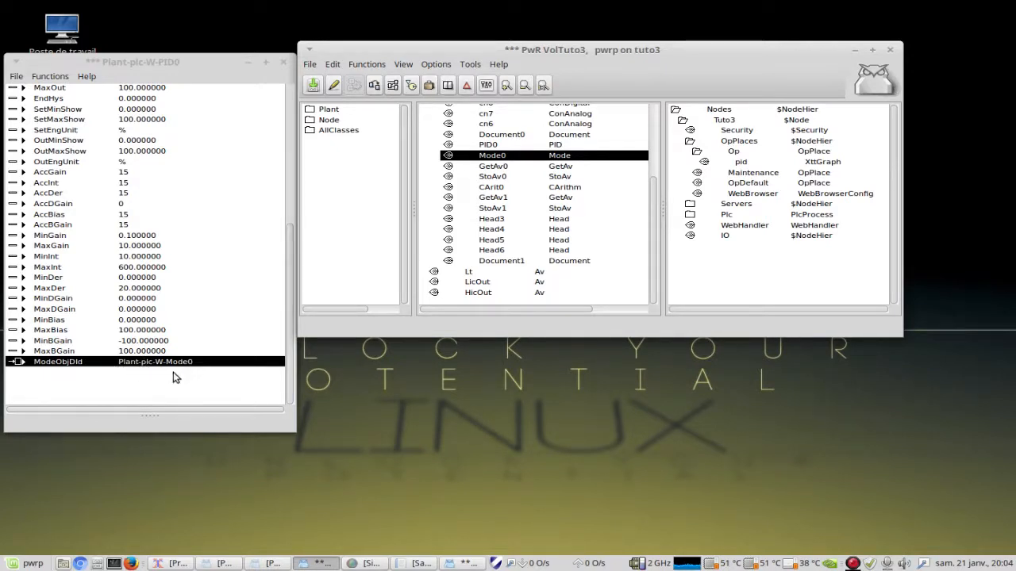
pyautogui.click(284, 62)
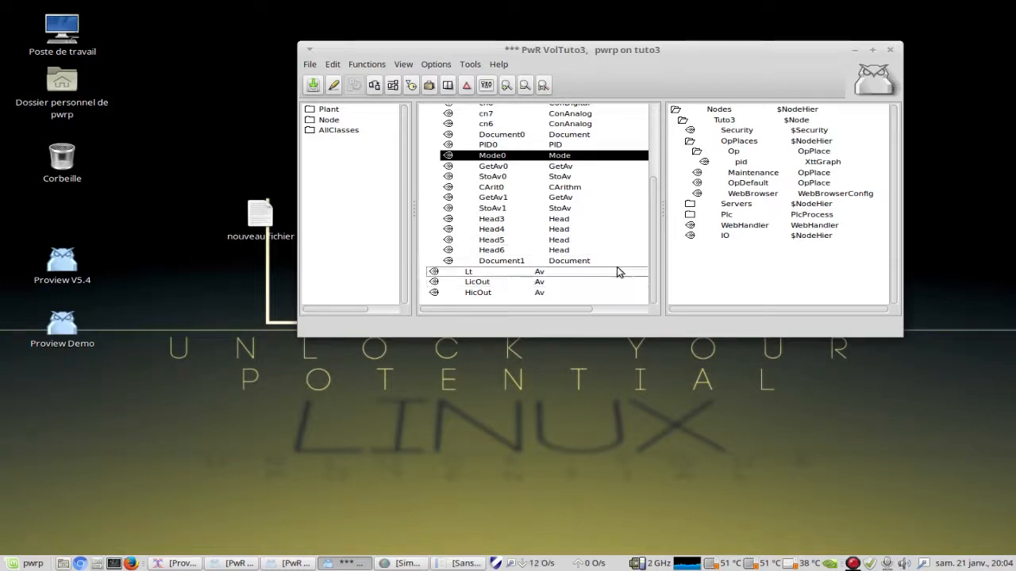
# - Enlarge the configurator window downward and collapse the W window's contents under plc in the plant hierarchy
pyautogui.moveTo(605, 332); pyautogui.dragTo(601, 404)
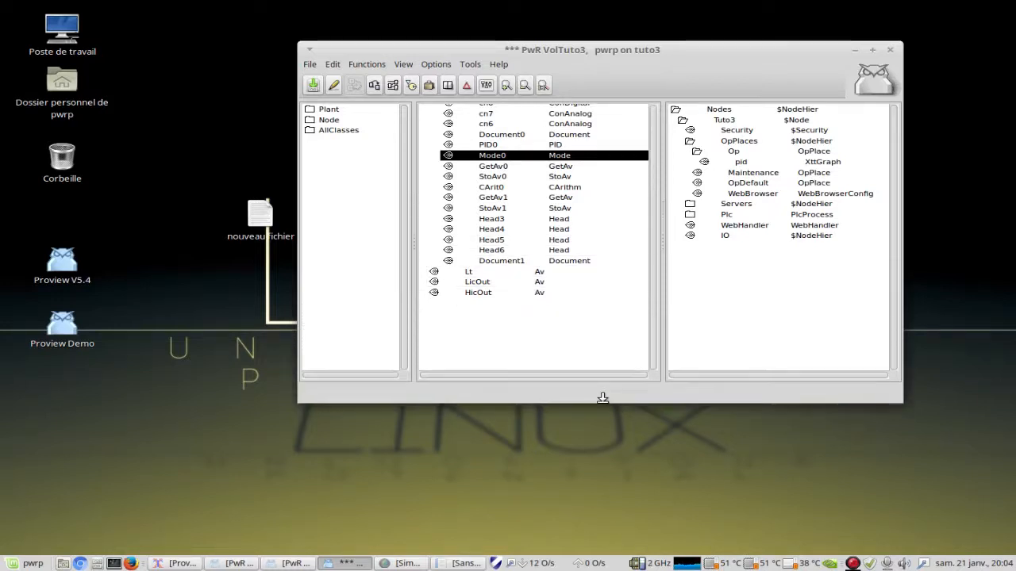
pyautogui.scroll(2, 657, 230)
pyautogui.scroll(2, 657, 230)
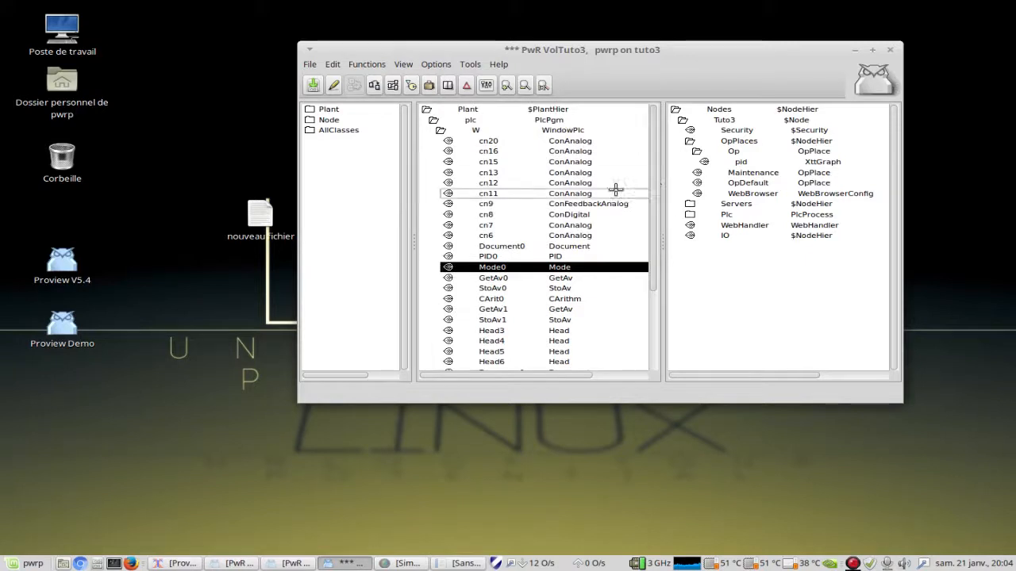
pyautogui.click(435, 120)
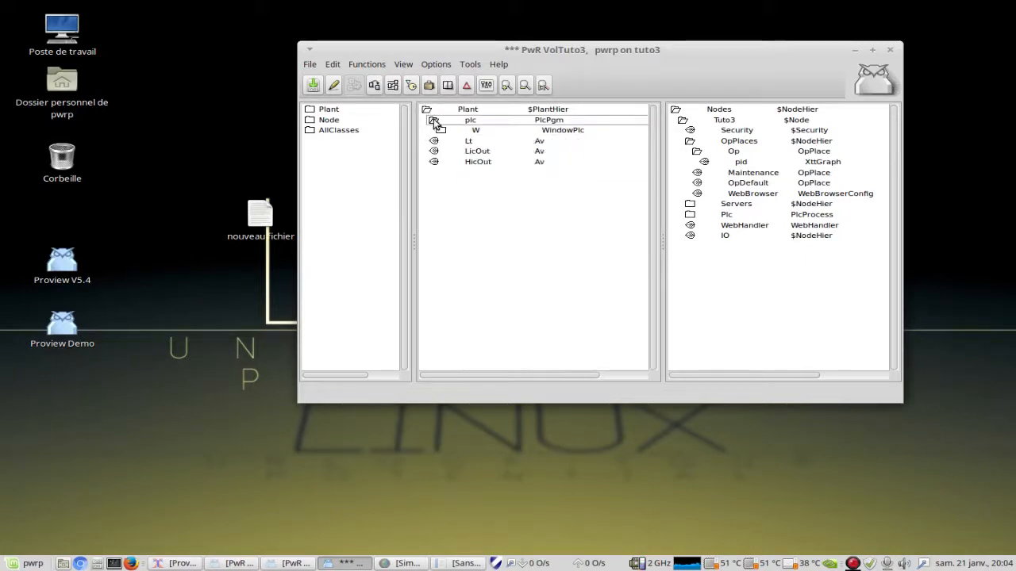
# - Collapse the plc program in the plant hierarchy and save the session
pyautogui.click(434, 121)
pyautogui.click(313, 85)
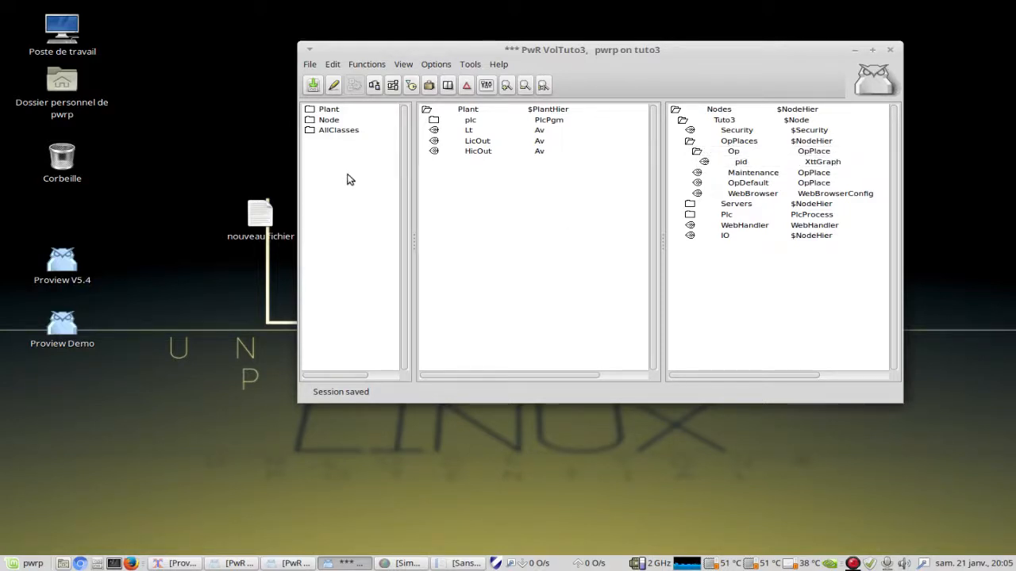
# - Add an XttGraph object from the Node Operator classes directly after pid under the Op operator place
pyautogui.click(310, 119)
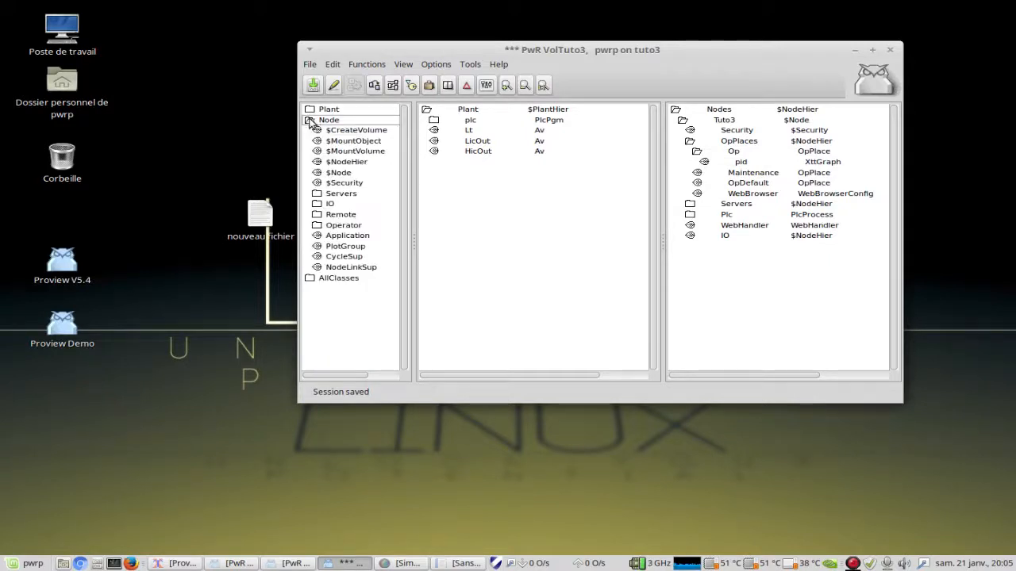
pyautogui.click(316, 226)
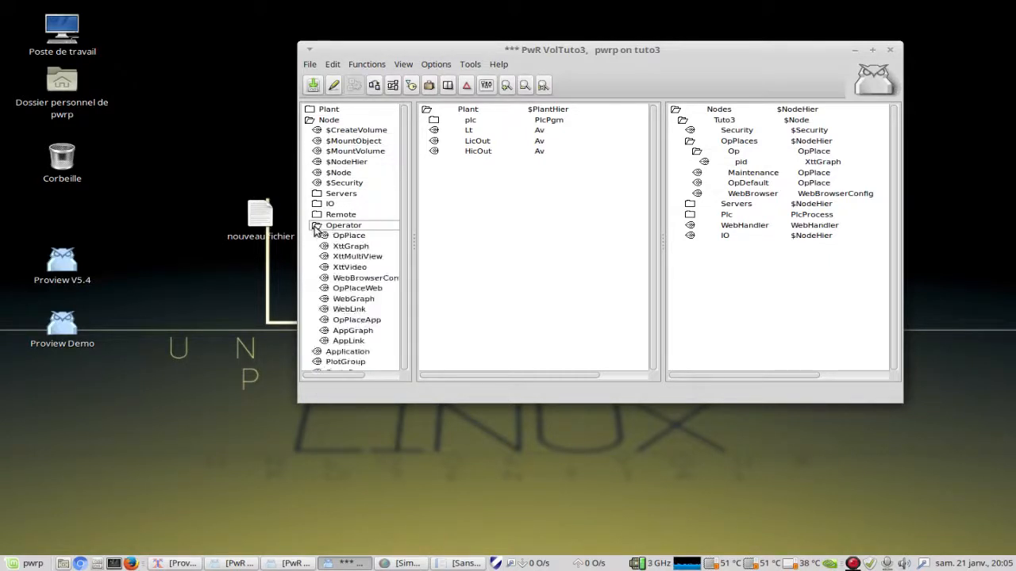
pyautogui.click(349, 248)
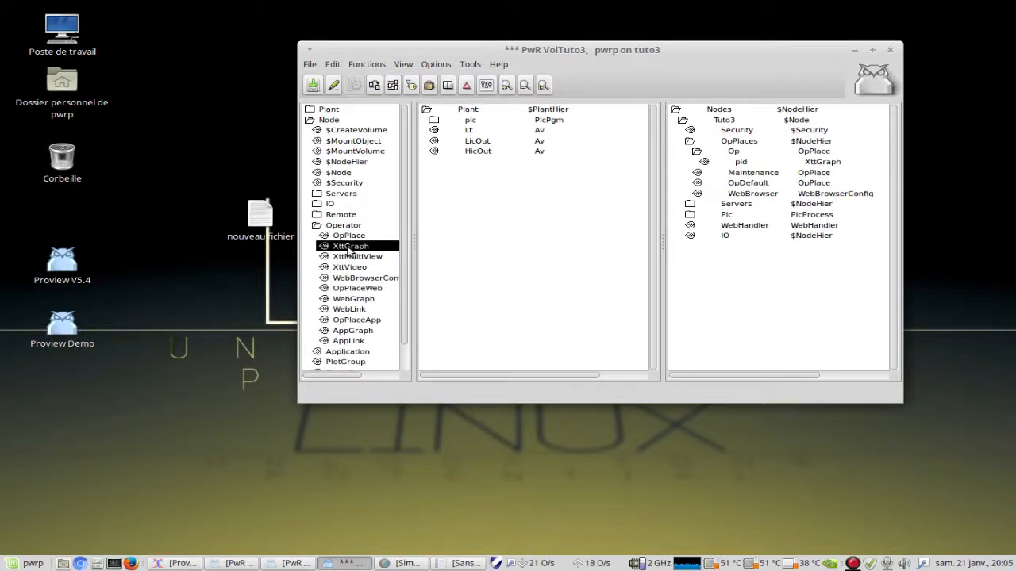
pyautogui.middleClick(741, 163)
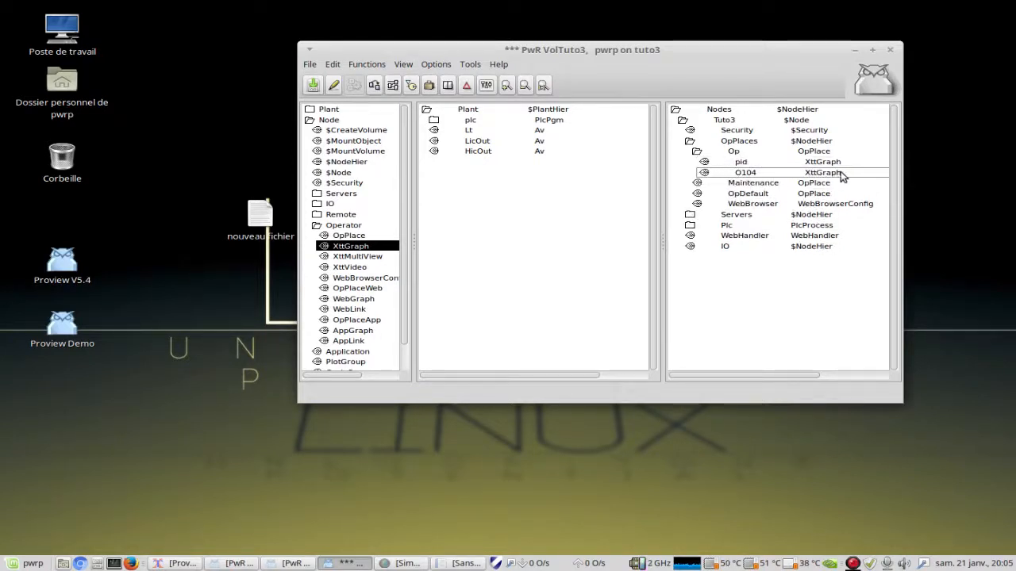
# - Set the new XttGraph's ObjectName to pid2 and close its attributes
pyautogui.click(753, 173)
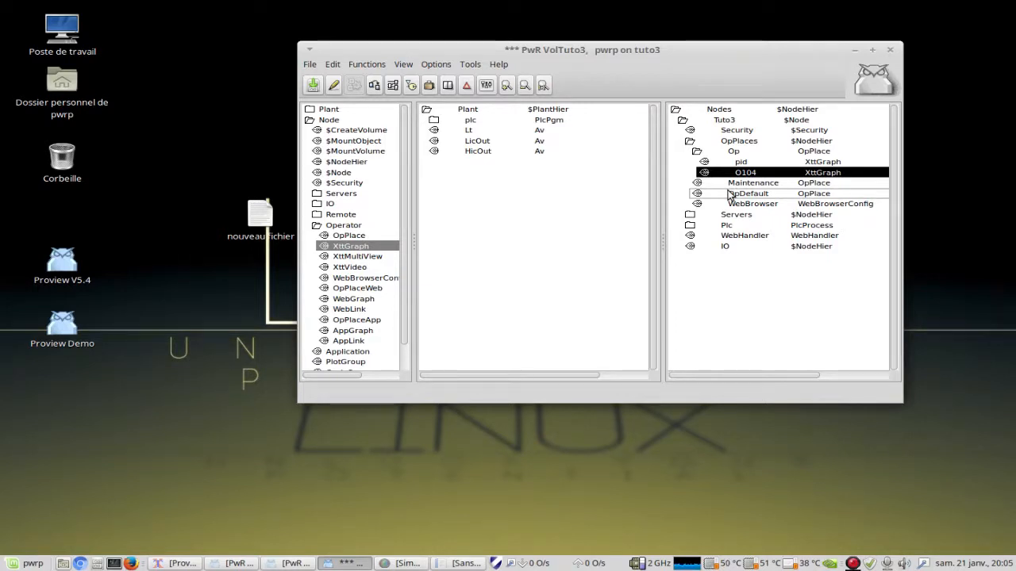
pyautogui.hotkey('shift', 'Right')
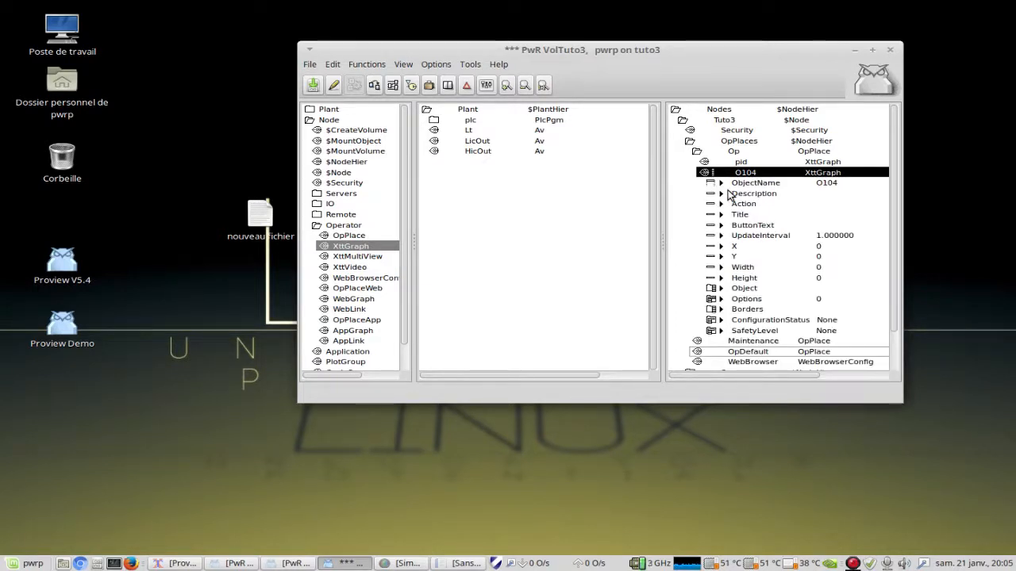
pyautogui.press('Down')
pyautogui.hotkey('ctrl', 'q')
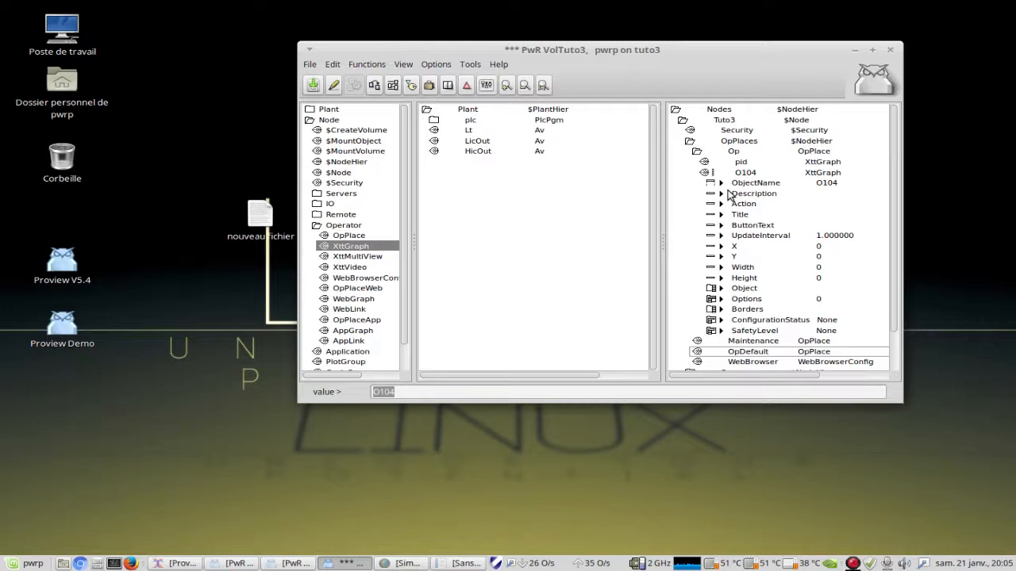
pyautogui.write('pid2')
pyautogui.press('Return')
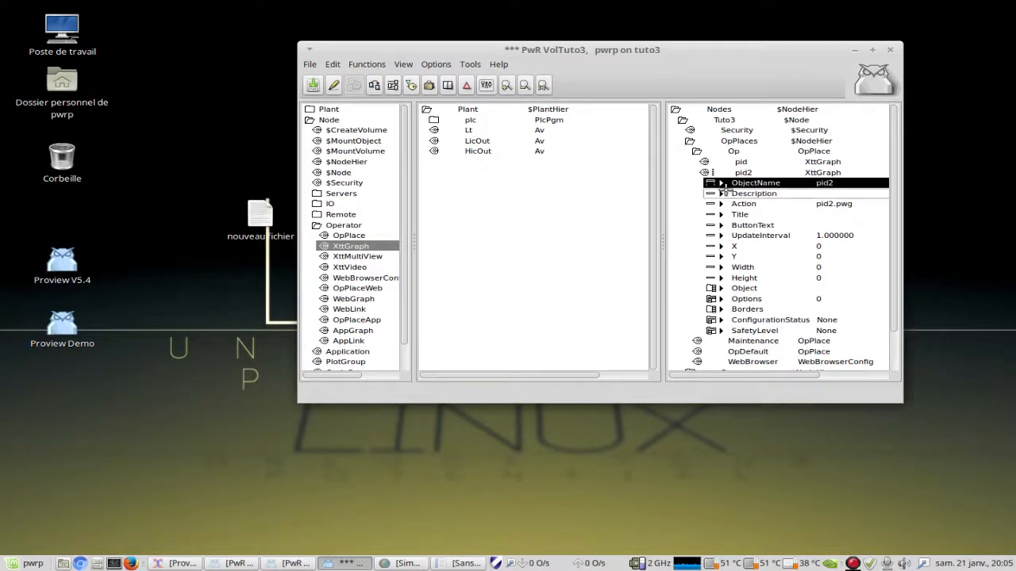
pyautogui.click(704, 173)
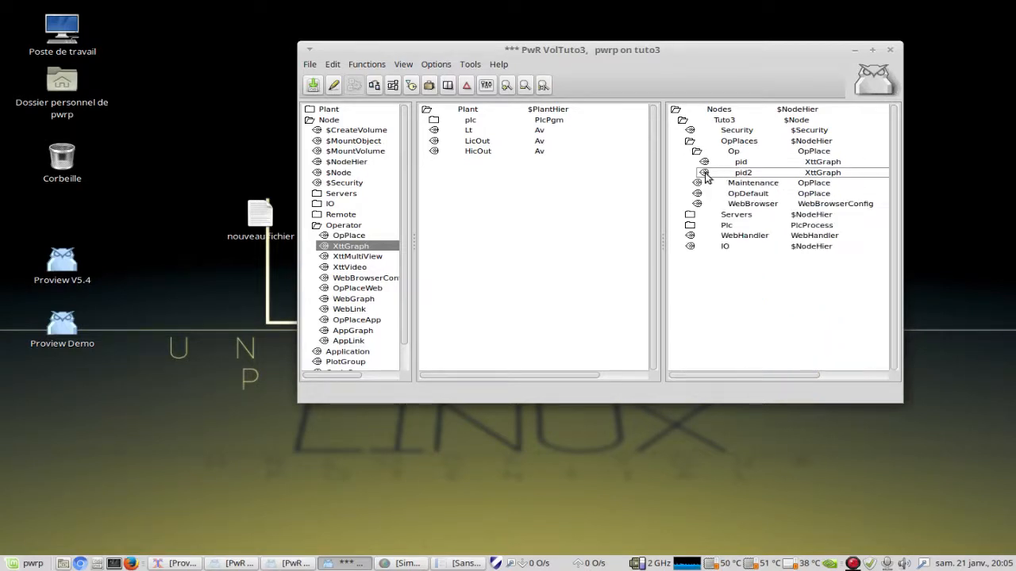
# - Save the session, leave edit mode and move the configurator window lower on the desktop
pyautogui.click(314, 86)
pyautogui.click(333, 86)
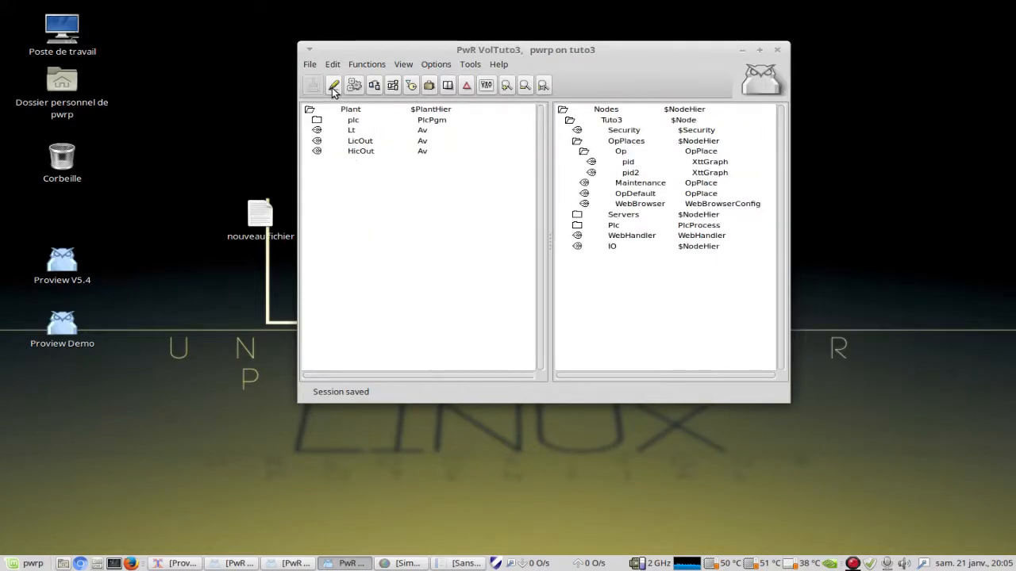
pyautogui.moveTo(439, 49); pyautogui.dragTo(422, 94)
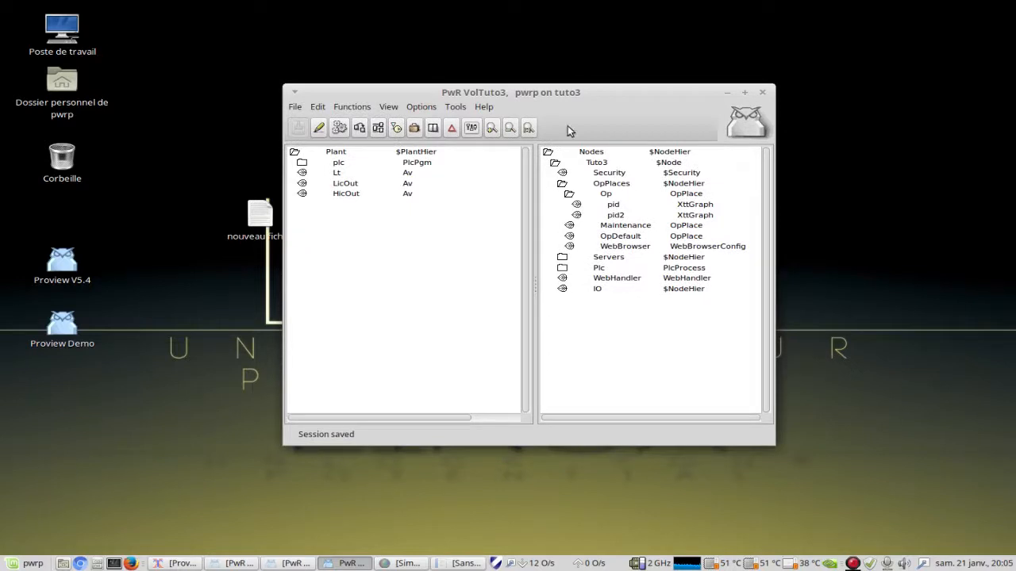
pyautogui.moveTo(535, 92); pyautogui.dragTo(533, 113)
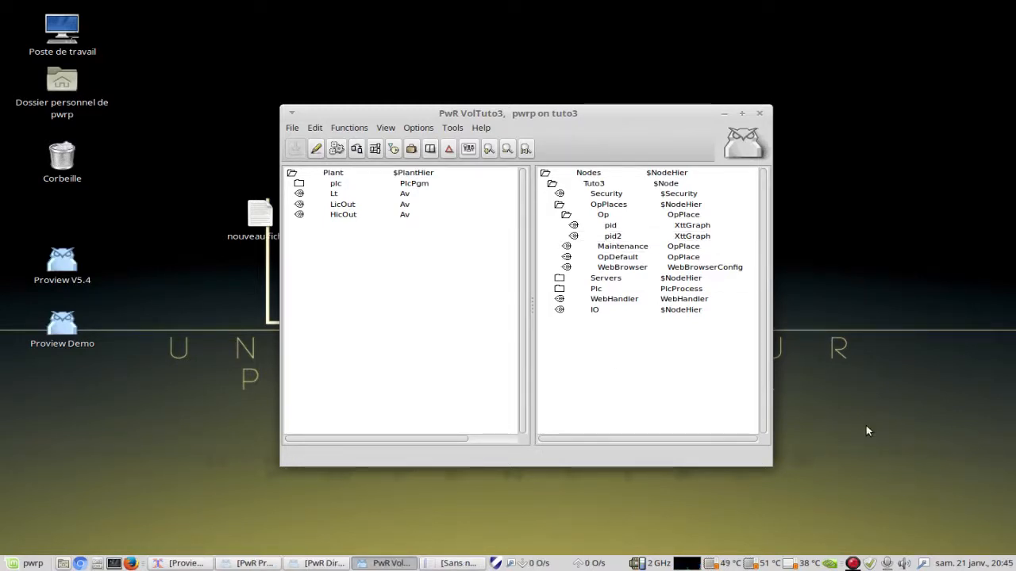
# - Open the pid2 graph in the Ge editor and maximize the editor window
pyautogui.rightClick(616, 238)
pyautogui.click(638, 292)
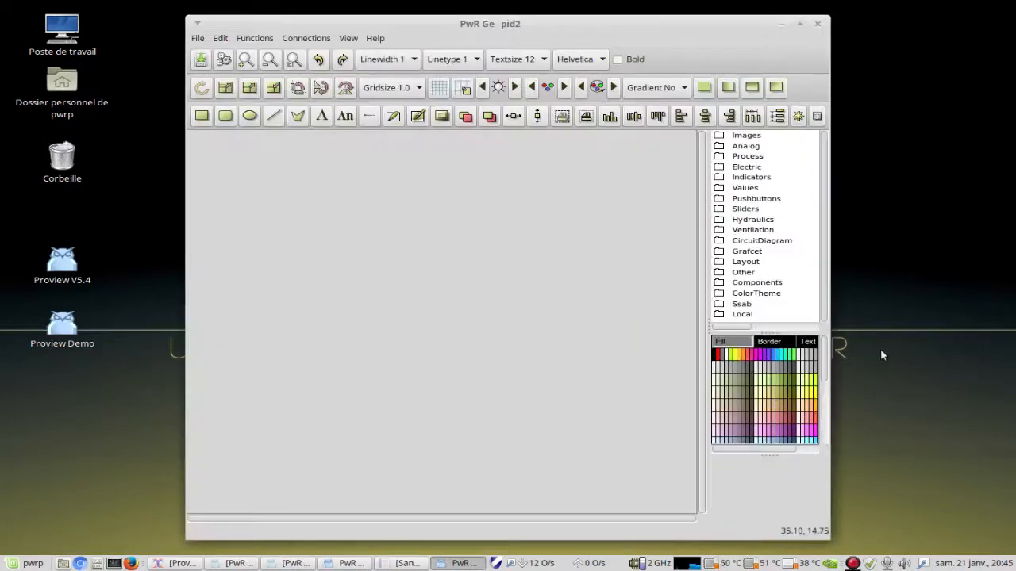
pyautogui.click(800, 24)
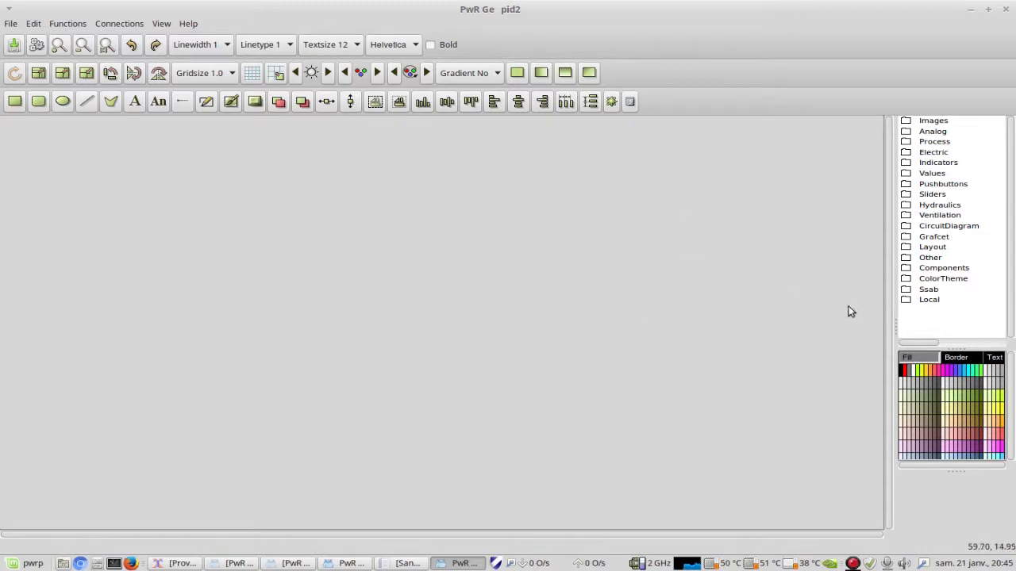
# - Place an Analog Bar in the graph, scale it up to a wide tank-like rectangle and move it slightly lower
pyautogui.click(906, 132)
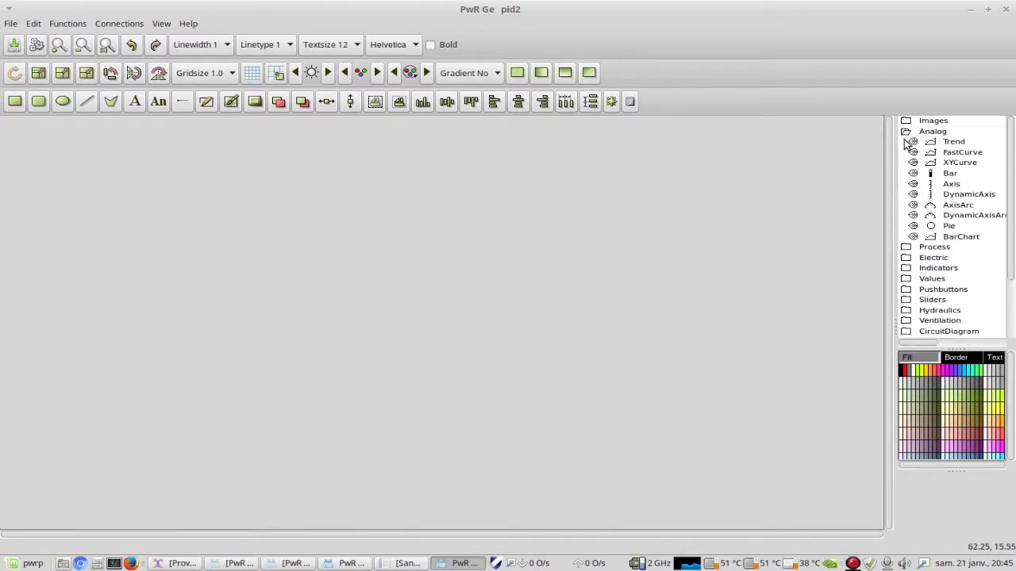
pyautogui.click(947, 174)
pyautogui.middleClick(475, 298)
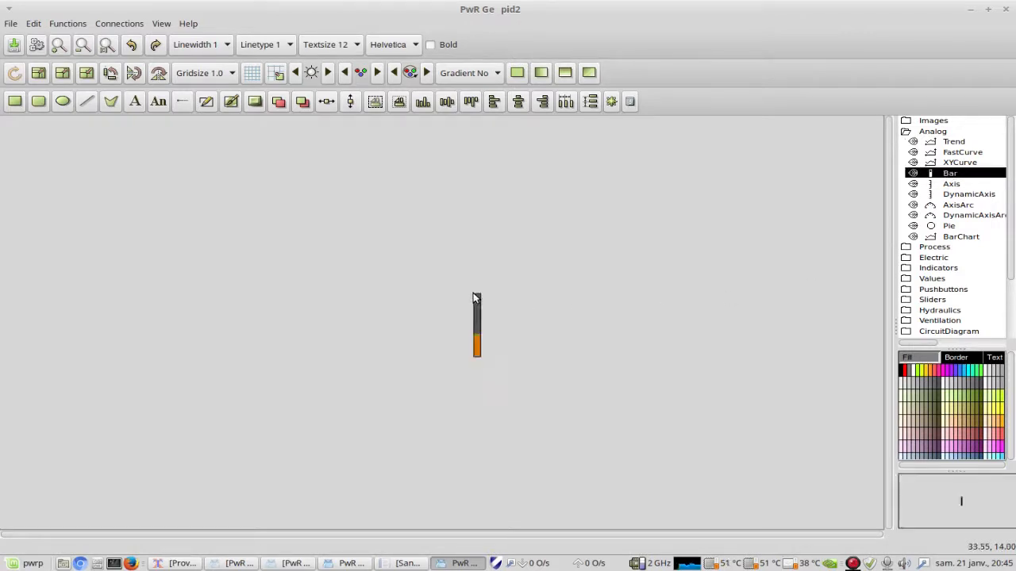
pyautogui.moveTo(432, 261); pyautogui.dragTo(517, 426)
pyautogui.click(38, 72)
pyautogui.moveTo(476, 297); pyautogui.dragTo(602, 203)
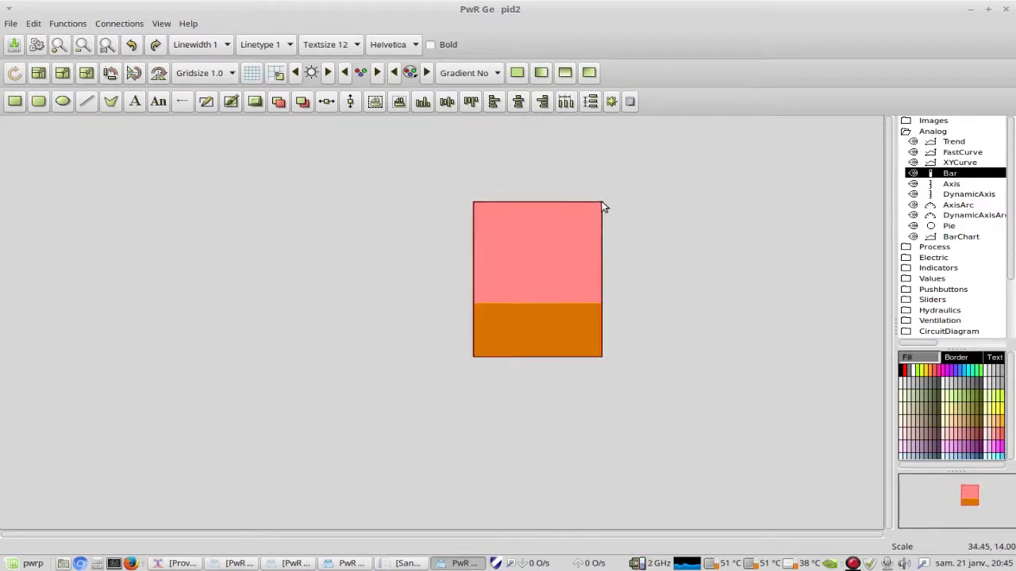
pyautogui.moveTo(514, 262); pyautogui.dragTo(534, 338)
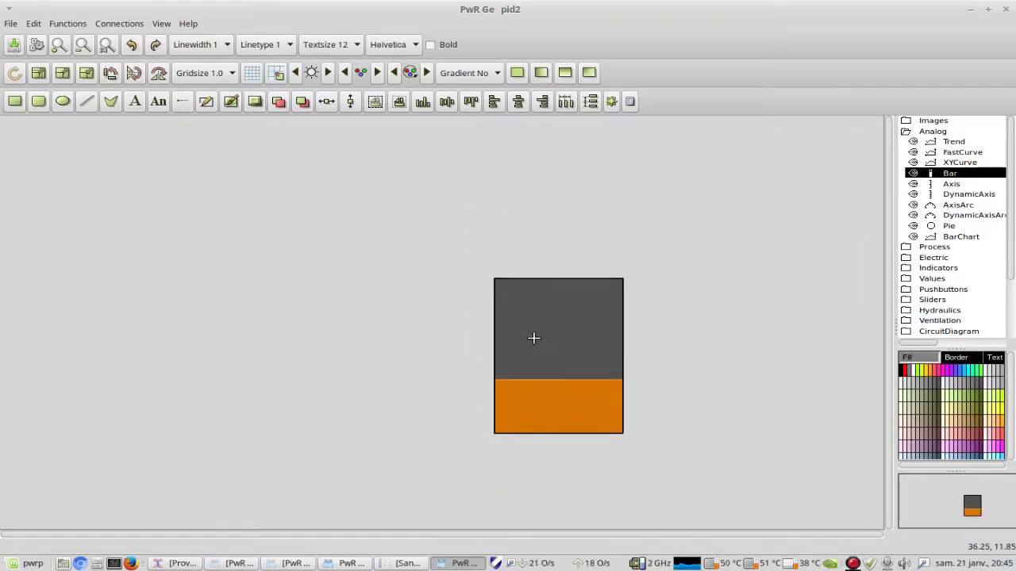
# - Fill the bar's background with light grey and deselect it
pyautogui.moveTo(472, 259); pyautogui.dragTo(715, 493)
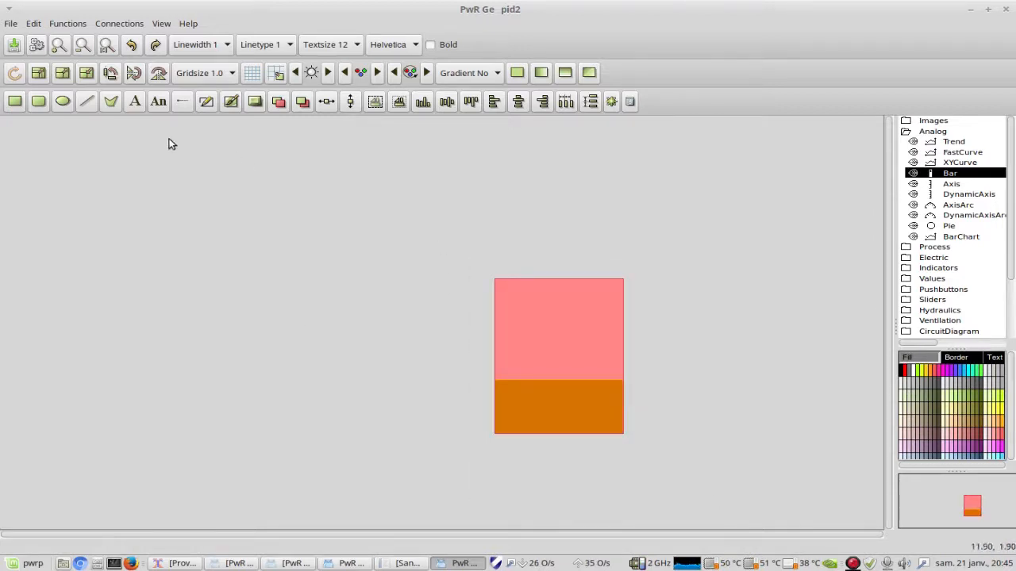
pyautogui.click(231, 101)
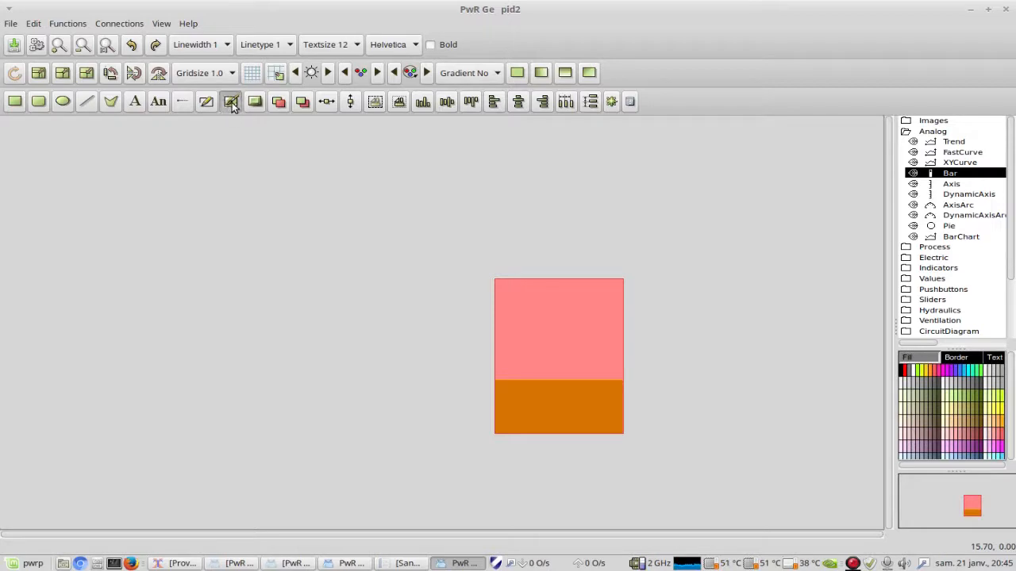
pyautogui.click(914, 391)
pyautogui.click(692, 364)
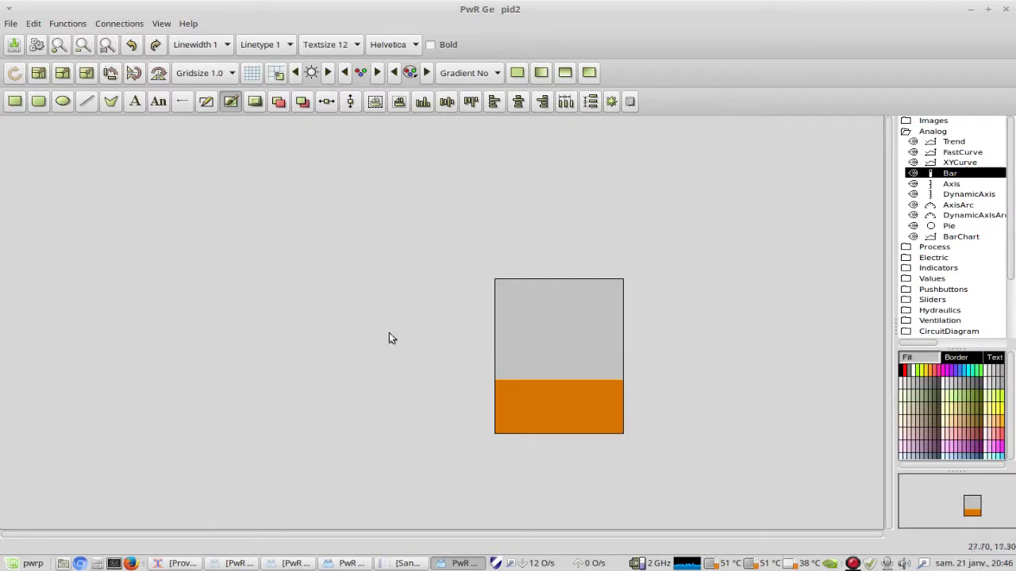
# - Set the bar's Bar.BarColor attribute to Blue, widening the object and colour palettes
pyautogui.doubleClick(540, 333)
pyautogui.moveTo(555, 55); pyautogui.dragTo(878, 18)
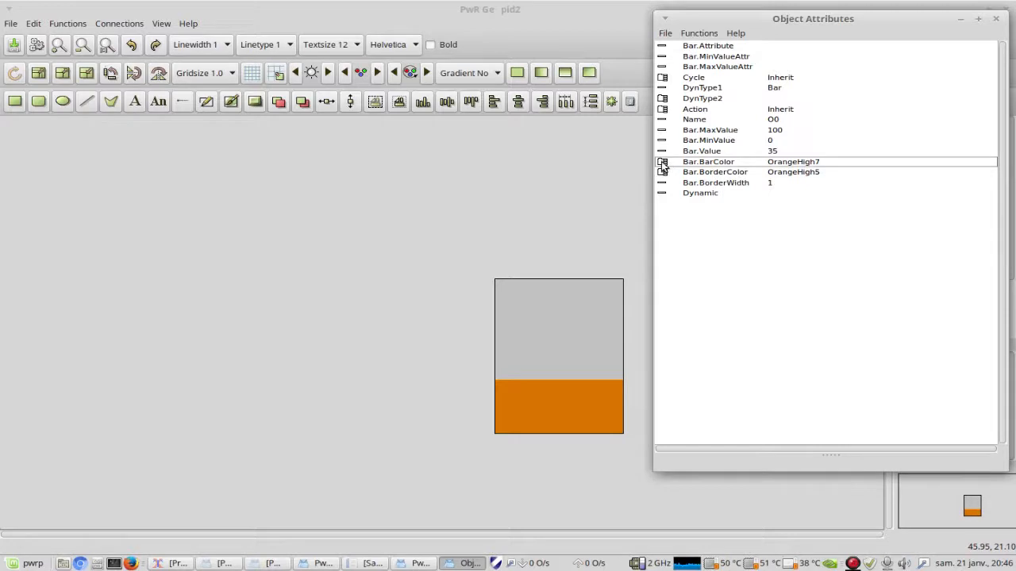
pyautogui.moveTo(567, 78); pyautogui.dragTo(179, 30)
pyautogui.click(96, 175)
pyautogui.click(95, 174)
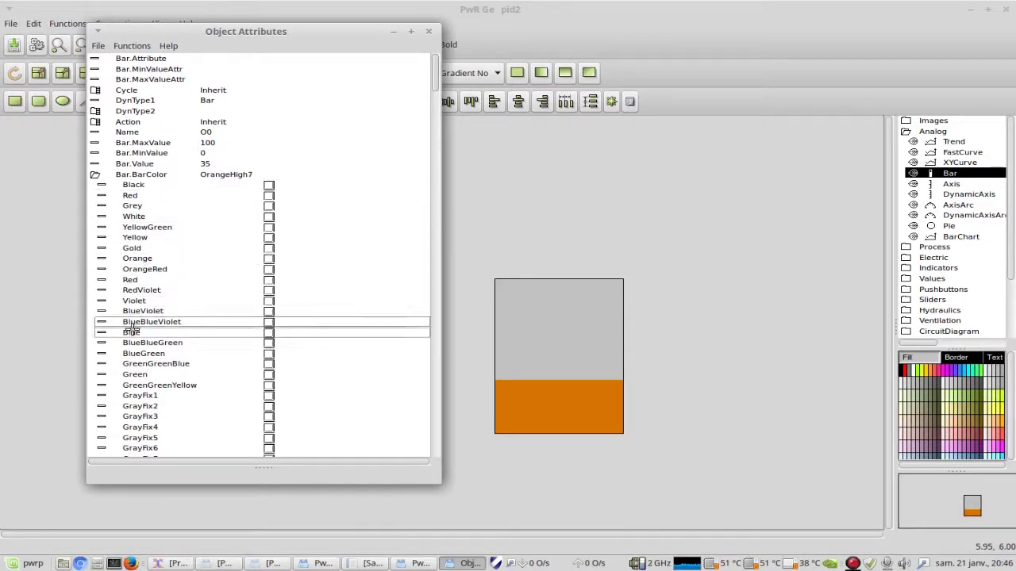
pyautogui.click(896, 326)
pyautogui.moveTo(895, 326); pyautogui.dragTo(850, 325)
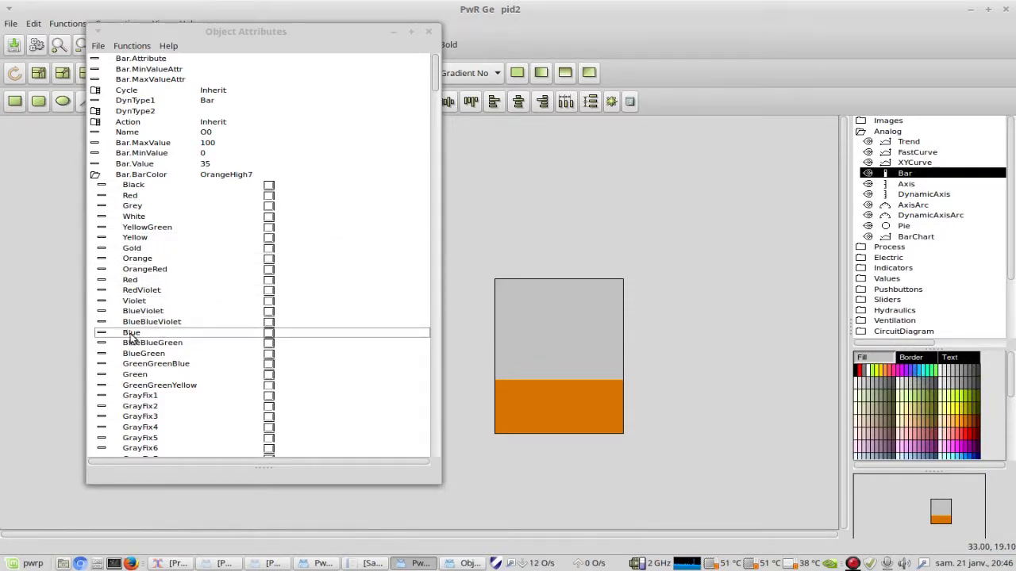
pyautogui.click(269, 333)
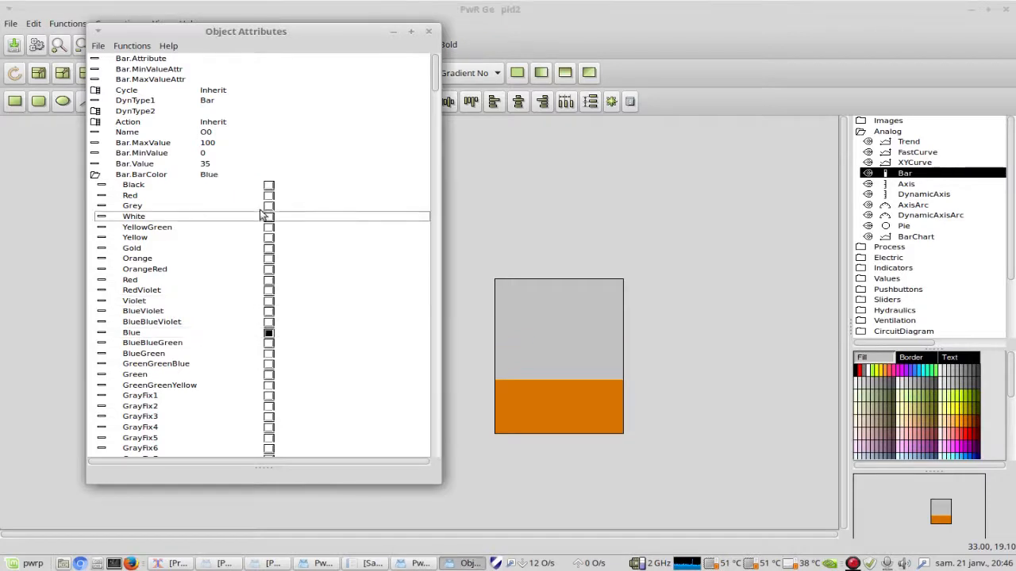
pyautogui.click(94, 174)
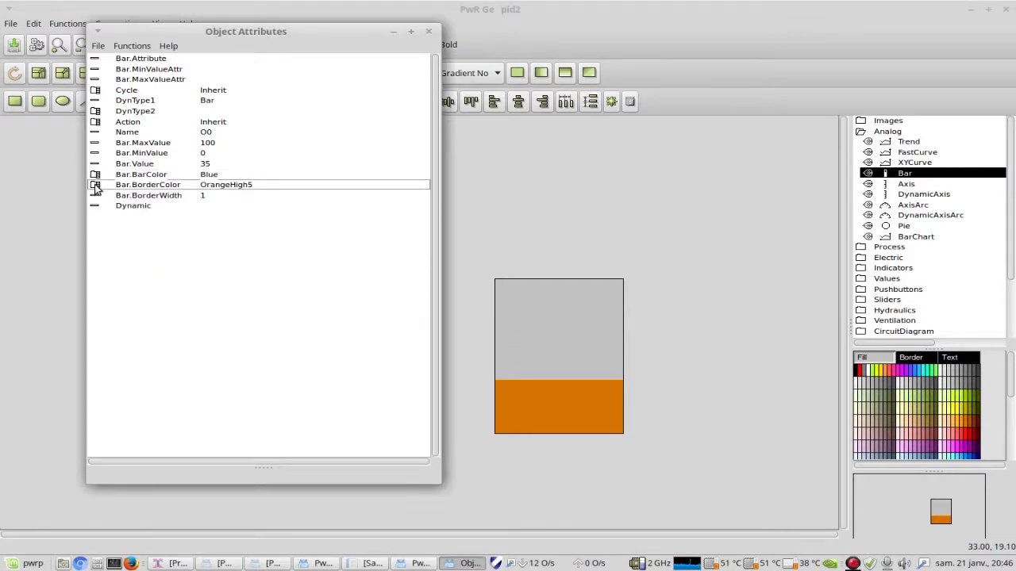
# - Set the bar's Bar.BorderColor attribute to Blue and close the object attributes
pyautogui.click(94, 184)
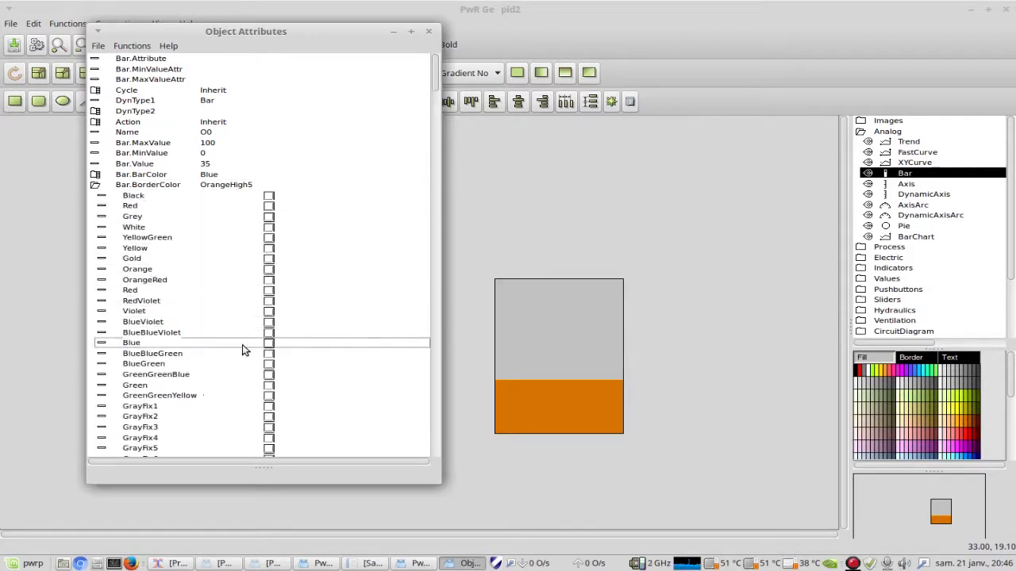
pyautogui.click(269, 343)
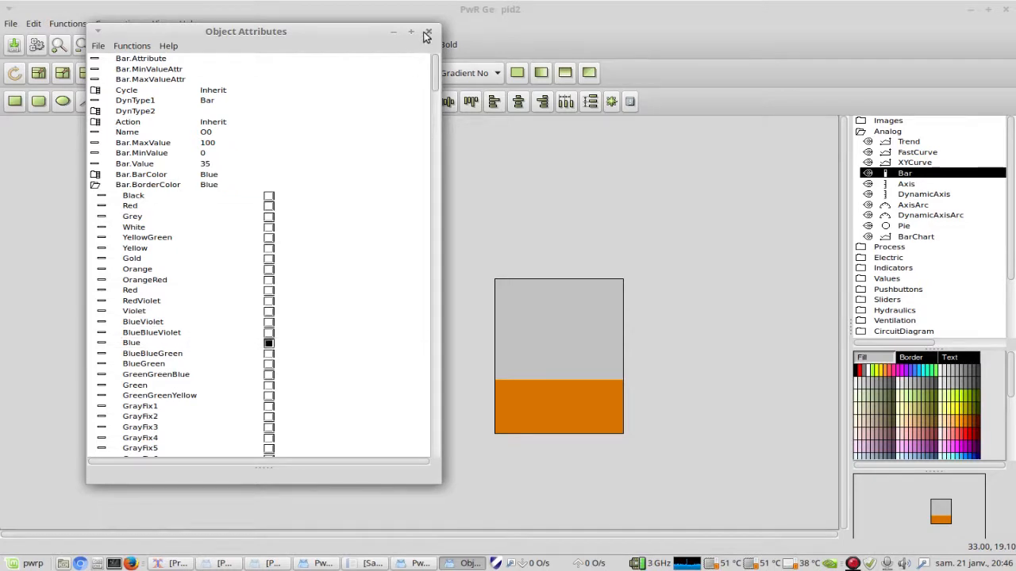
pyautogui.click(428, 32)
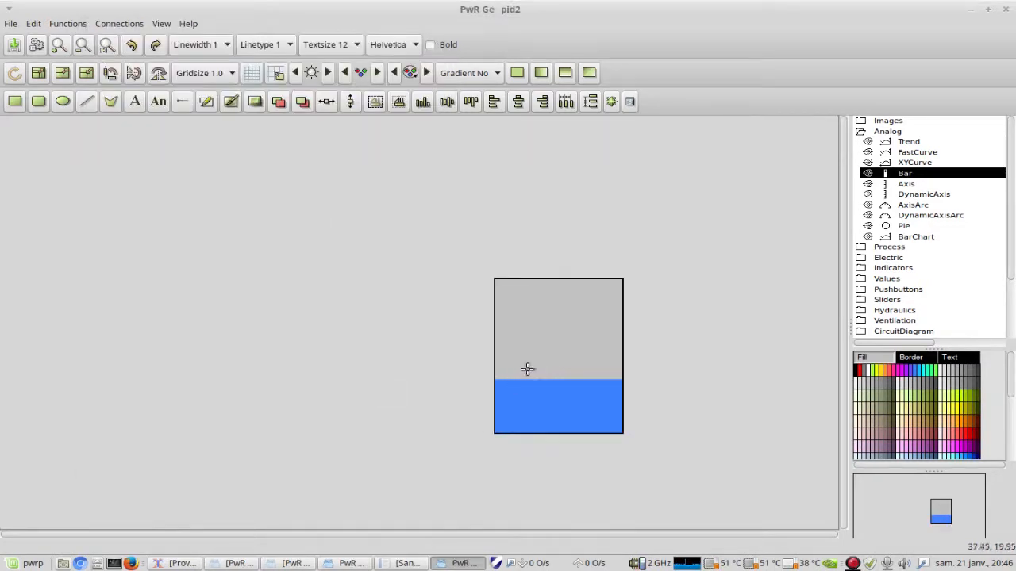
# - Place an Analog Trend to the left of the bar and scale it up to nearly twice its width
pyautogui.click(909, 142)
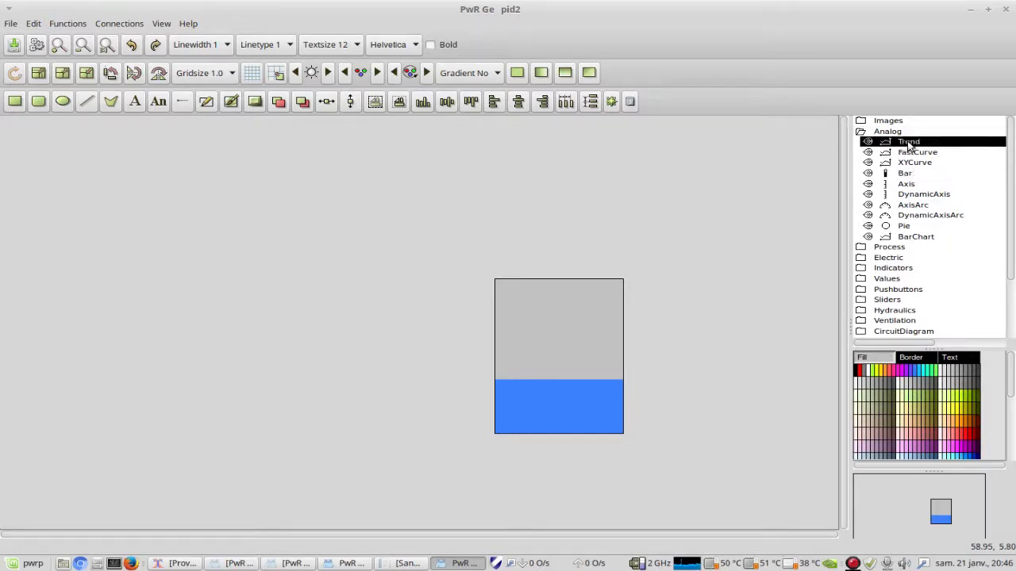
pyautogui.middleClick(297, 356)
pyautogui.moveTo(358, 417); pyautogui.dragTo(238, 373)
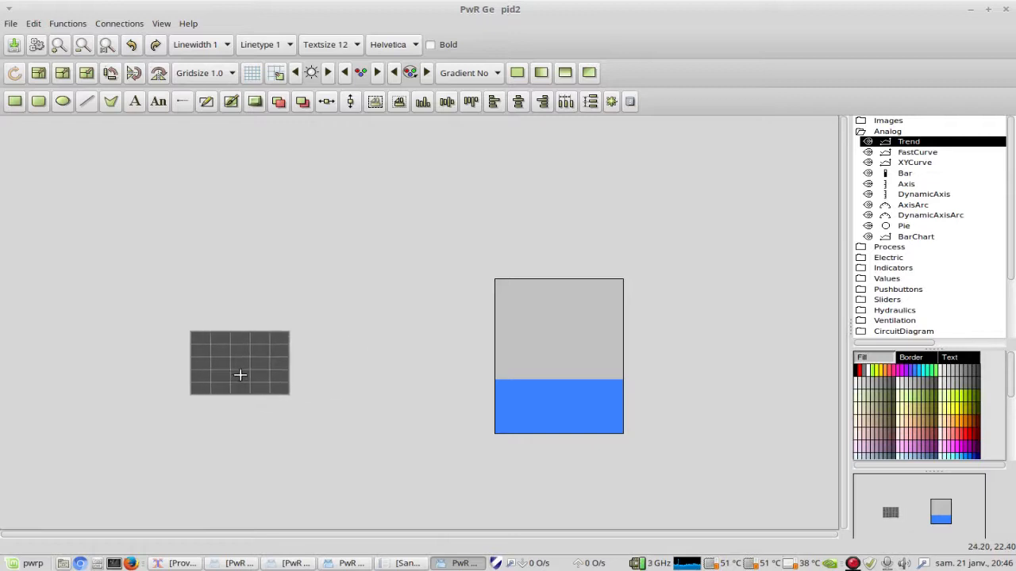
pyautogui.moveTo(166, 310); pyautogui.dragTo(313, 413)
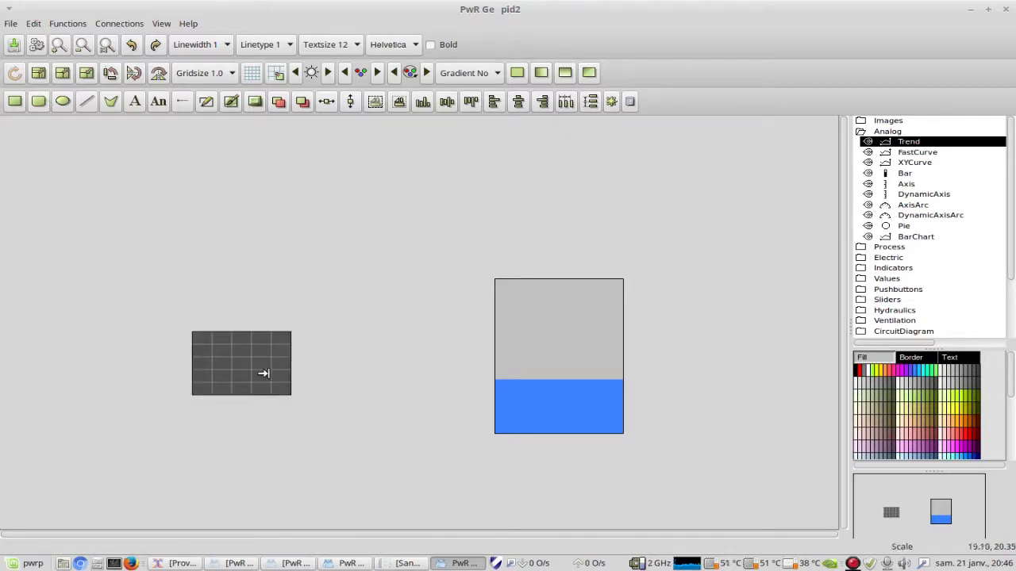
pyautogui.moveTo(284, 338); pyautogui.dragTo(372, 302)
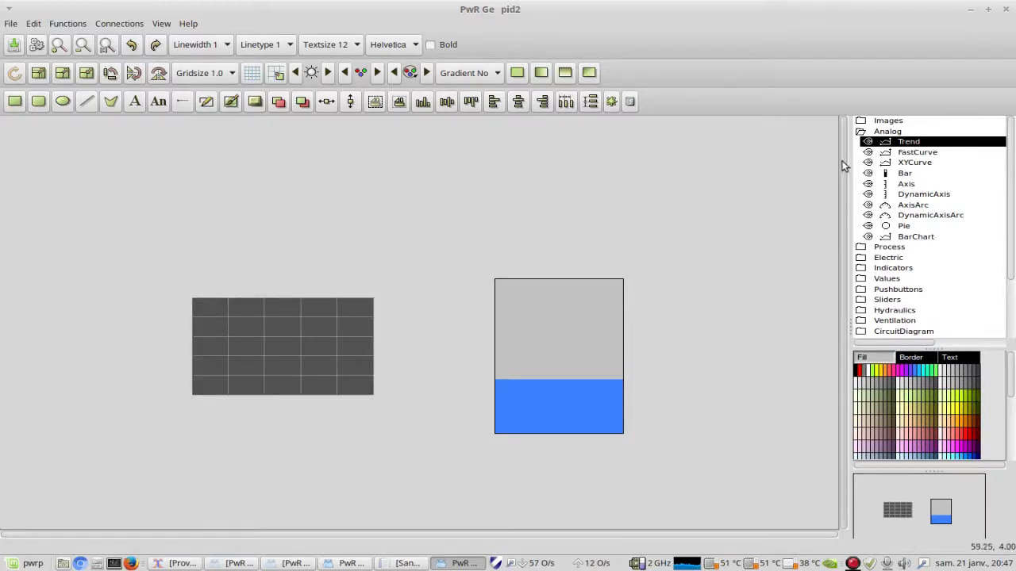
# - Place an Analog Axis against the trend's left edge and scale it to the trend's full height
pyautogui.click(871, 184)
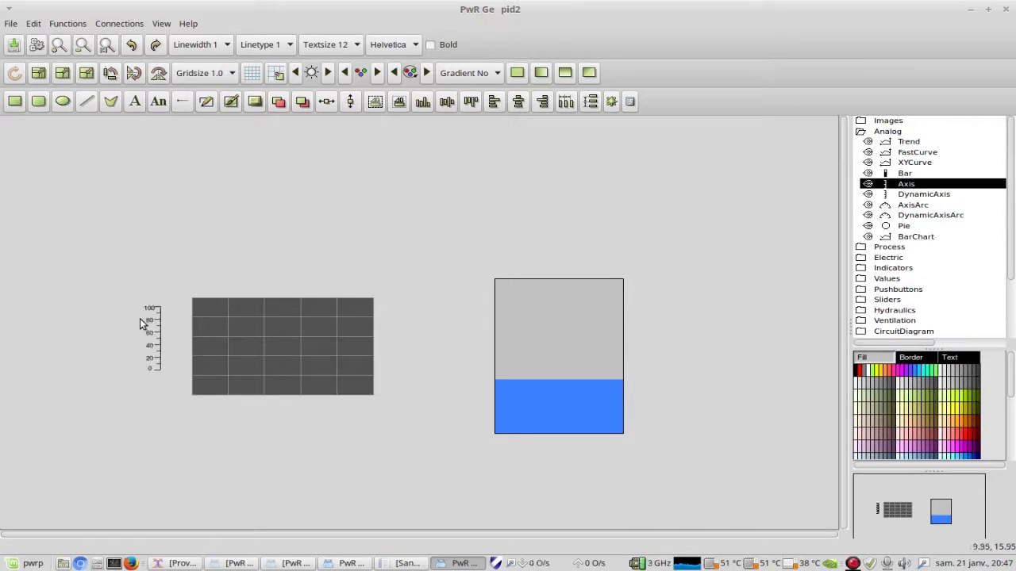
pyautogui.moveTo(156, 321); pyautogui.dragTo(183, 314)
pyautogui.click(38, 74)
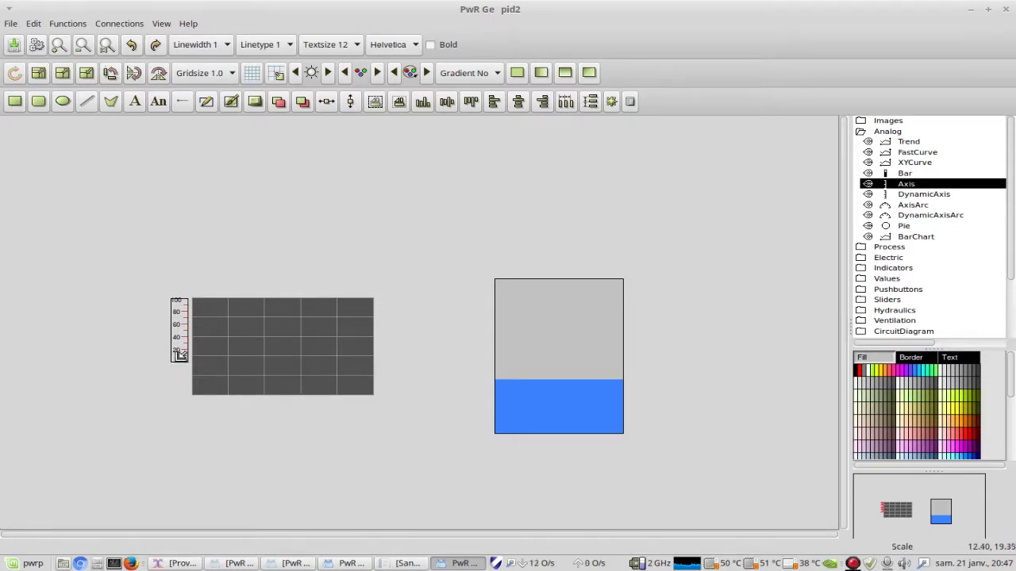
pyautogui.moveTo(181, 356); pyautogui.dragTo(181, 389)
pyautogui.click(191, 449)
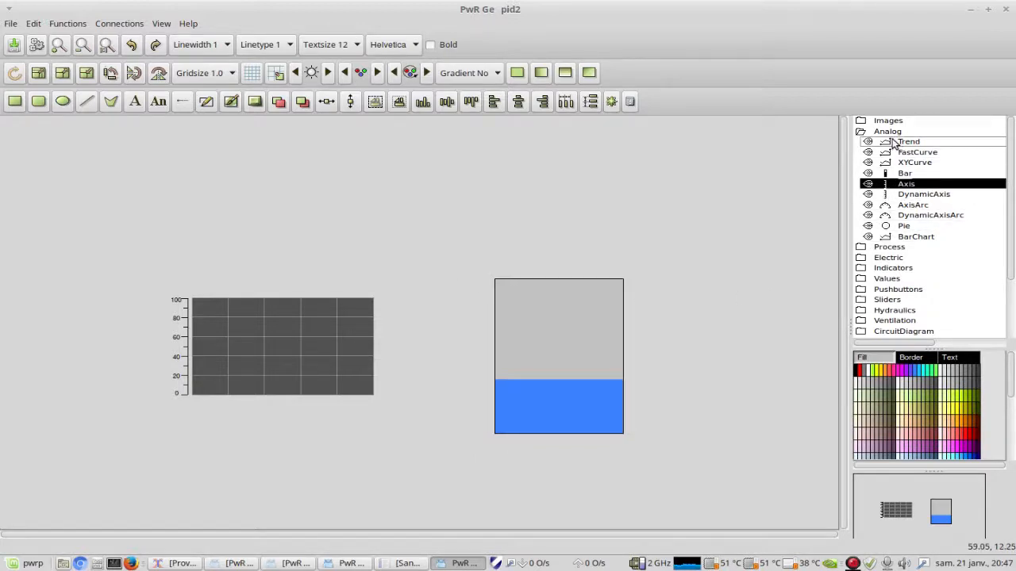
# - Place a Process ValveControl symbol above the gap between the trend and the bar, and stretch it to about twice its height
pyautogui.click(860, 131)
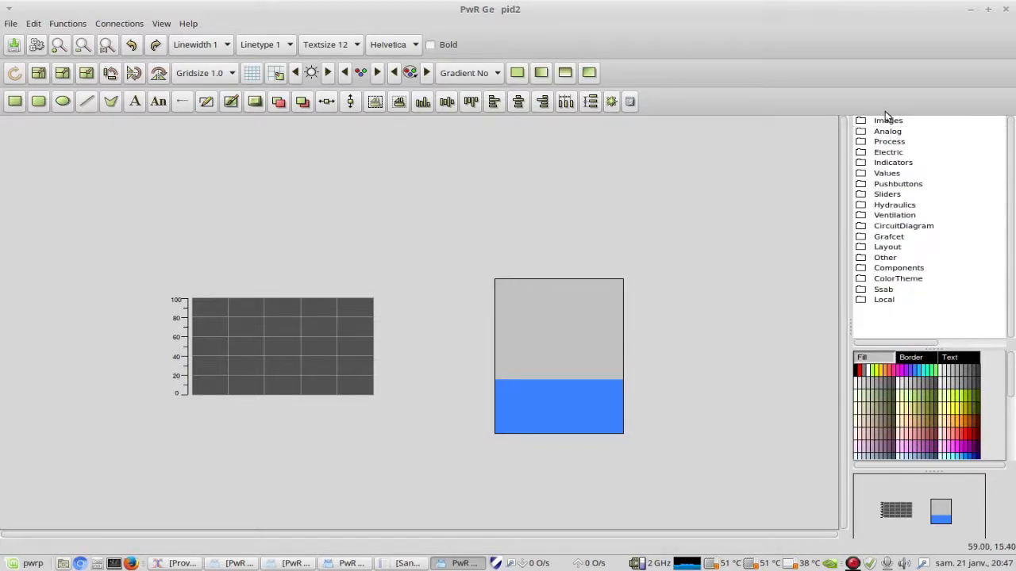
pyautogui.click(861, 143)
pyautogui.scroll(-10, 921, 223)
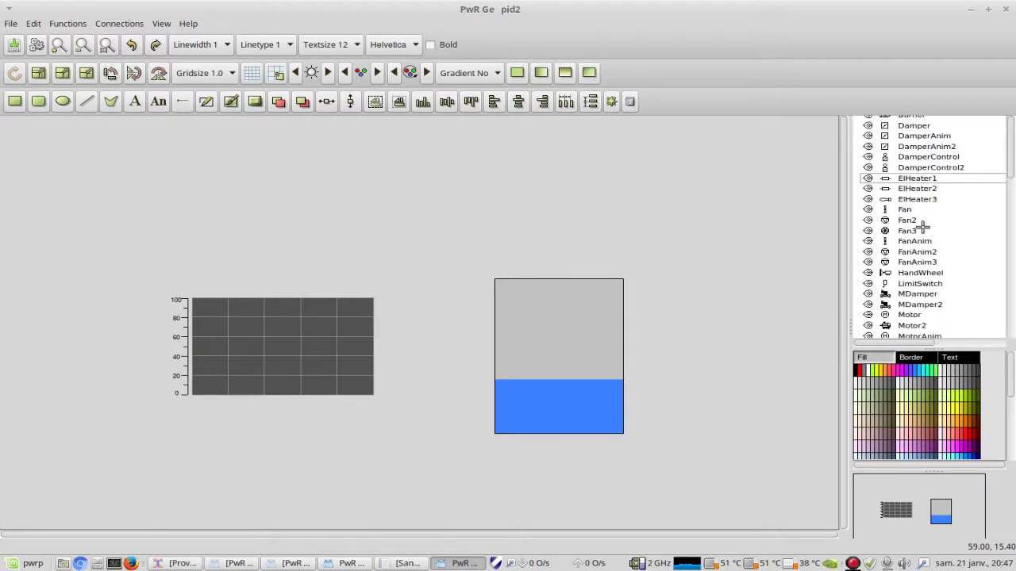
pyautogui.scroll(-3, 920, 226)
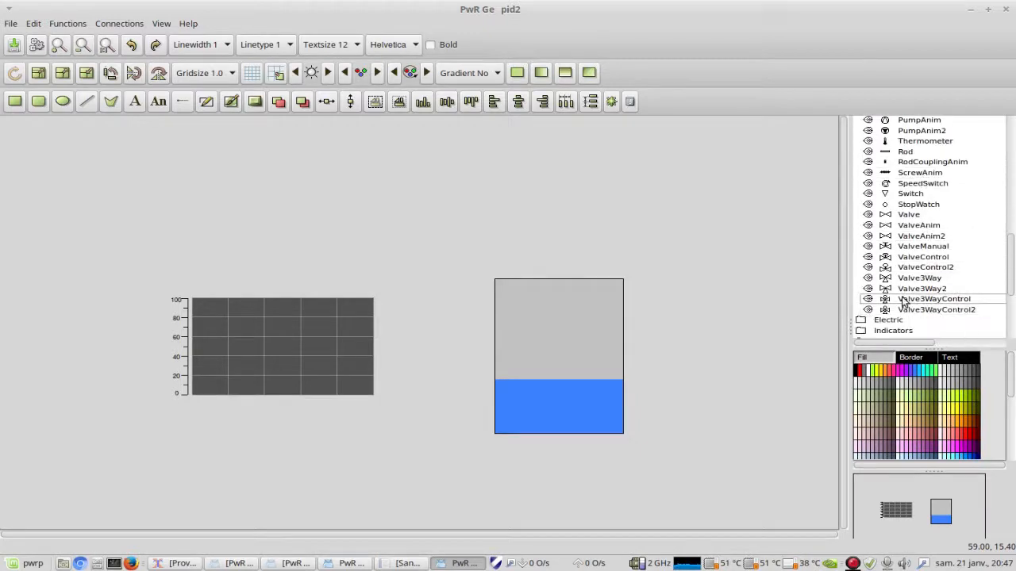
pyautogui.click(916, 258)
pyautogui.middleClick(398, 172)
pyautogui.moveTo(392, 143); pyautogui.dragTo(425, 193)
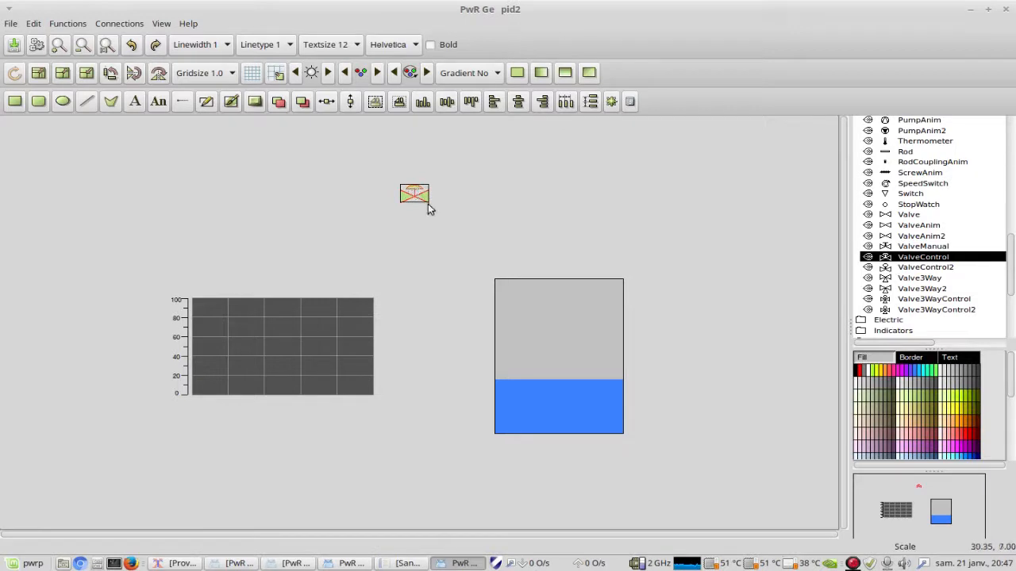
pyautogui.moveTo(421, 195); pyautogui.dragTo(423, 216)
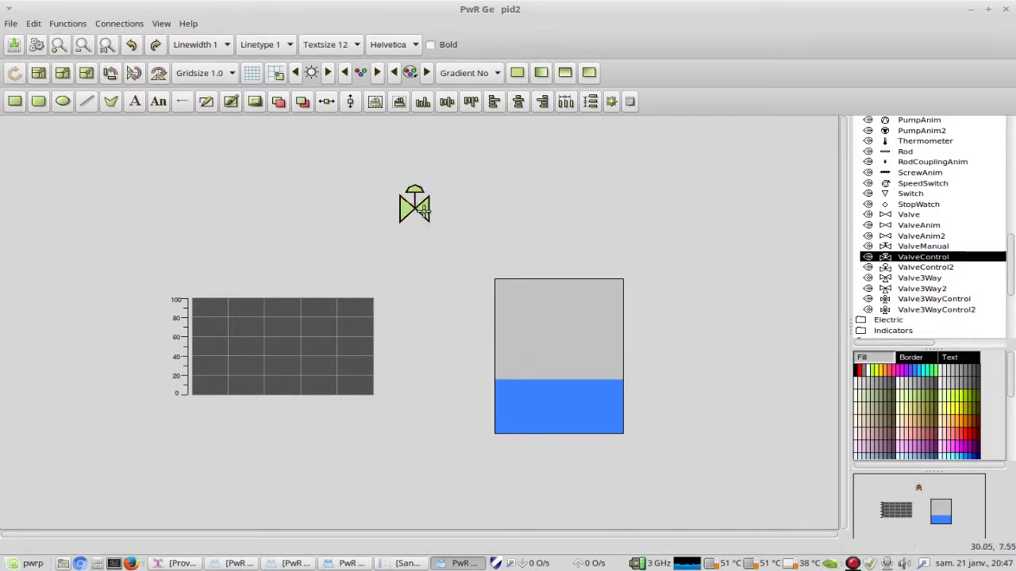
pyautogui.click(414, 251)
# - Place a second ValveControl symbol to the right of the bar, level with its lower part
pyautogui.middleClick(692, 417)
pyautogui.moveTo(691, 412); pyautogui.dragTo(687, 411)
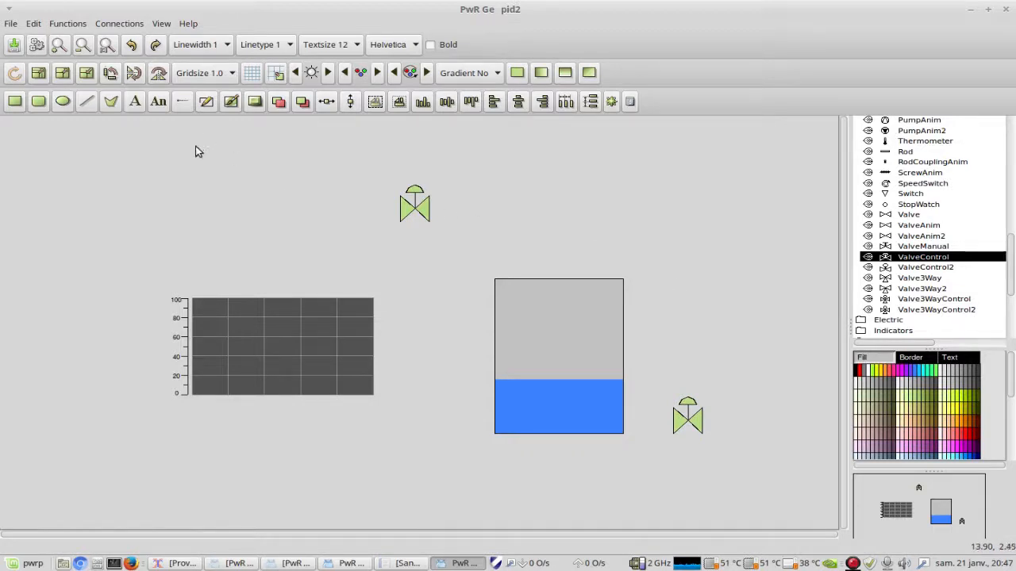
# - Draw a horizontal line through the upper valve, extending past both sides, and set it to Linewidth 3
pyautogui.moveTo(326, 204)
pyautogui.mouseDown()
pyautogui.moveTo(397, 215)
pyautogui.moveTo(513, 204)
pyautogui.mouseUp()
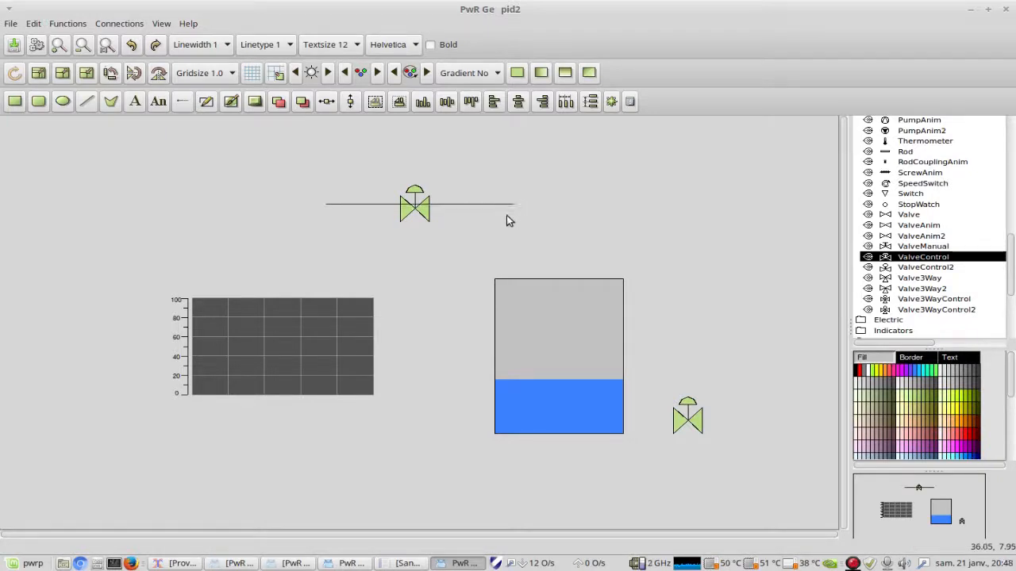
pyautogui.click(497, 204)
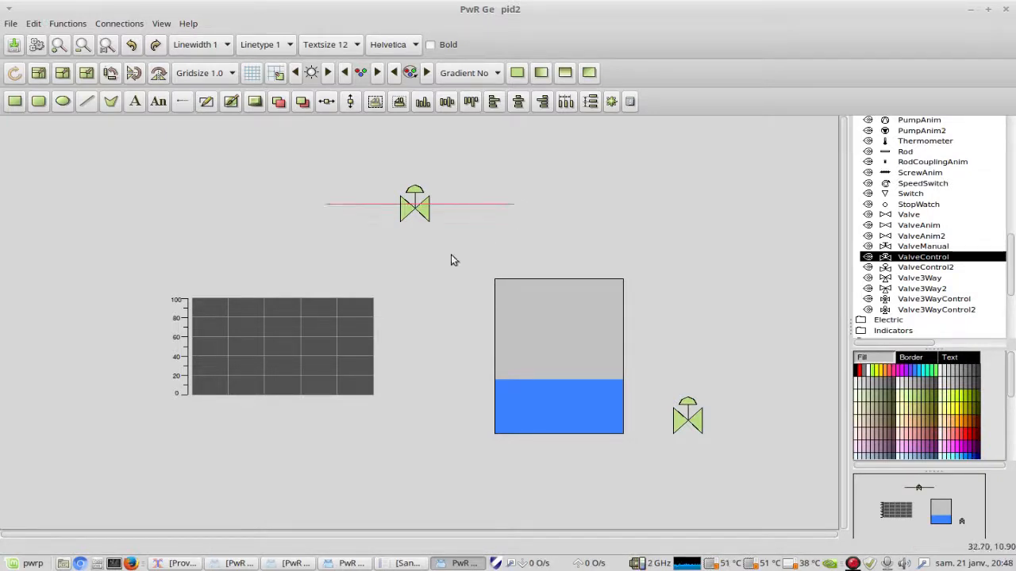
pyautogui.click(198, 46)
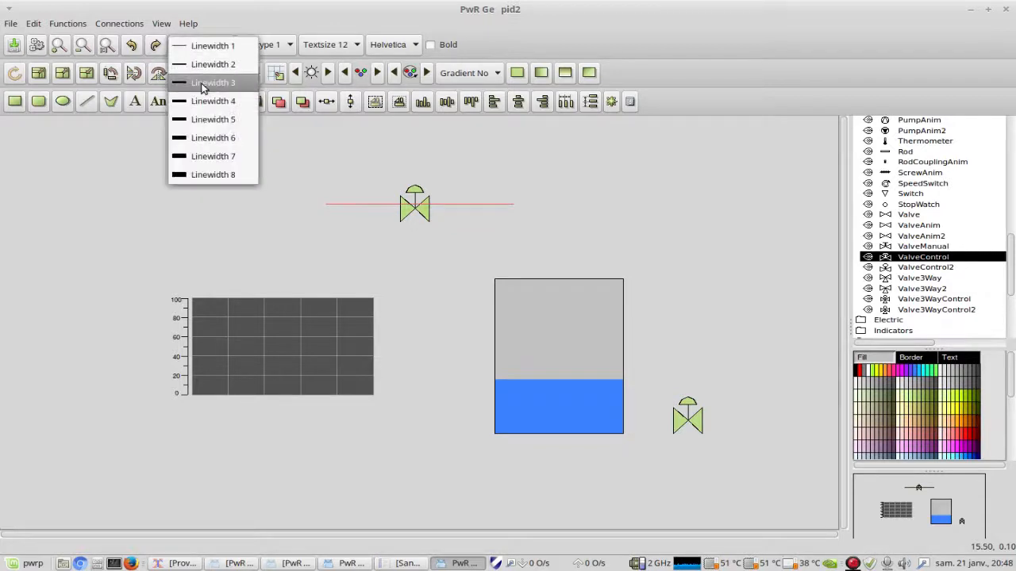
pyautogui.click(203, 84)
# - Try to colour the line through the upper valve blue
pyautogui.click(205, 101)
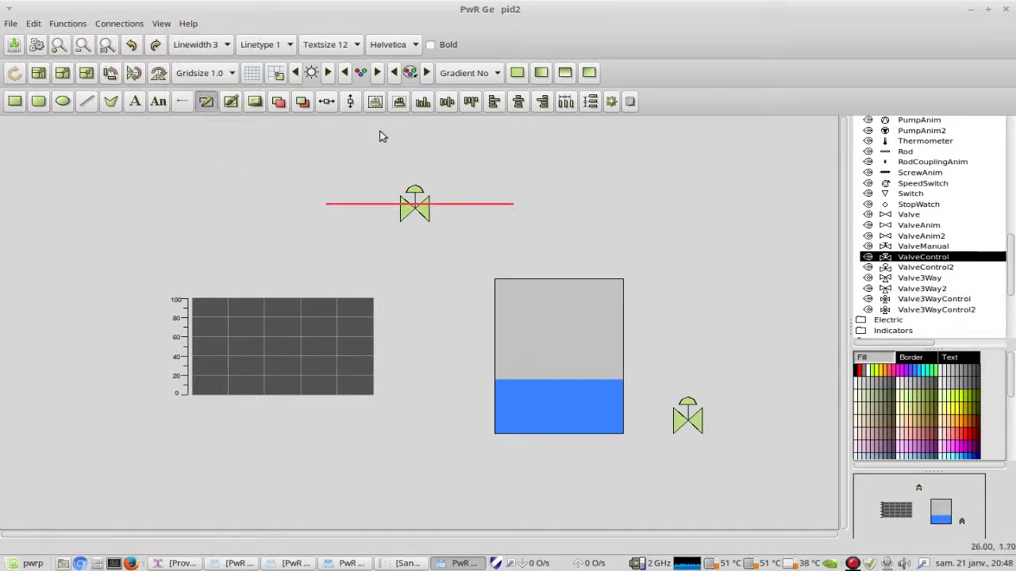
pyautogui.click(916, 374)
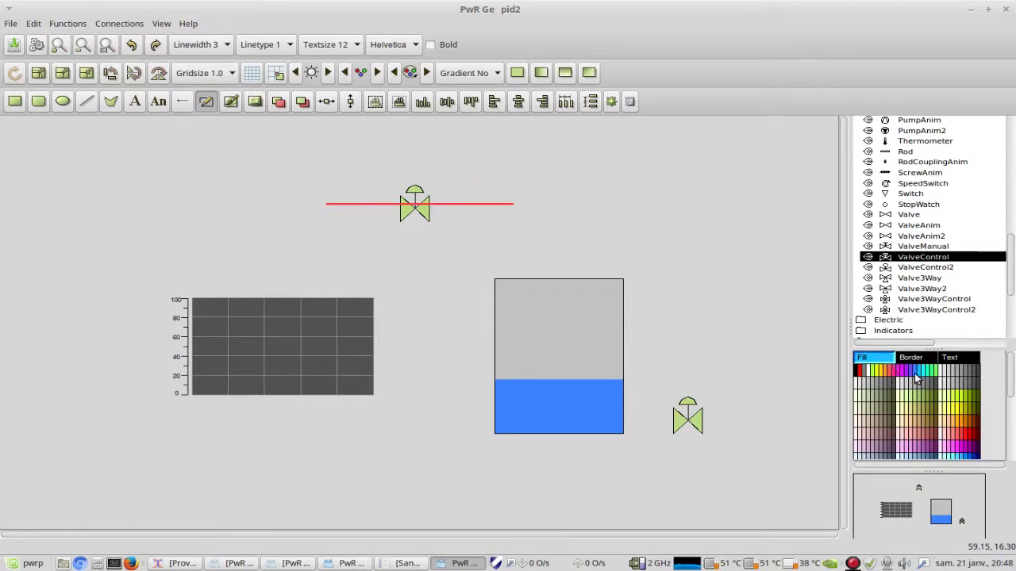
pyautogui.click(556, 232)
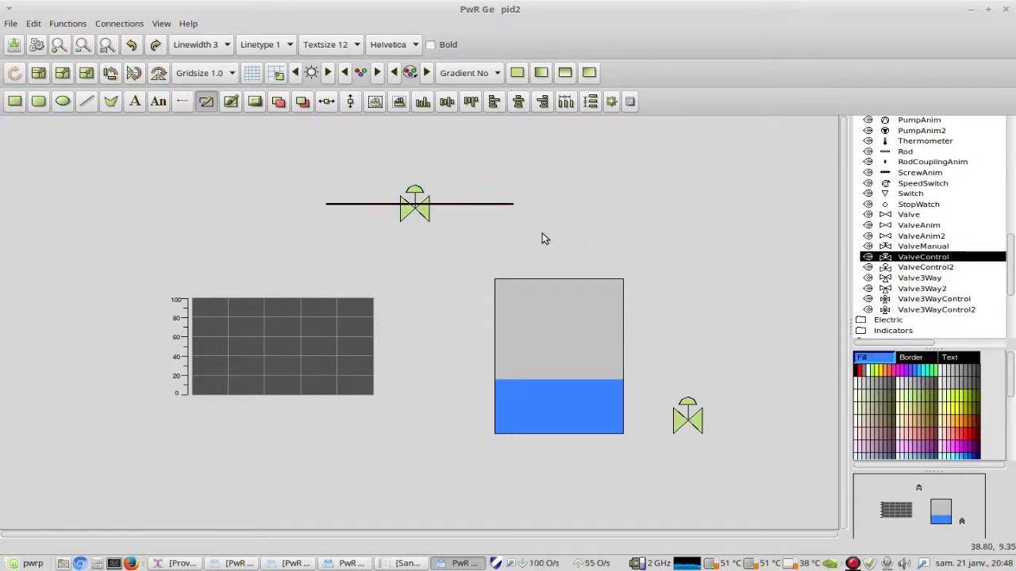
pyautogui.click(471, 204)
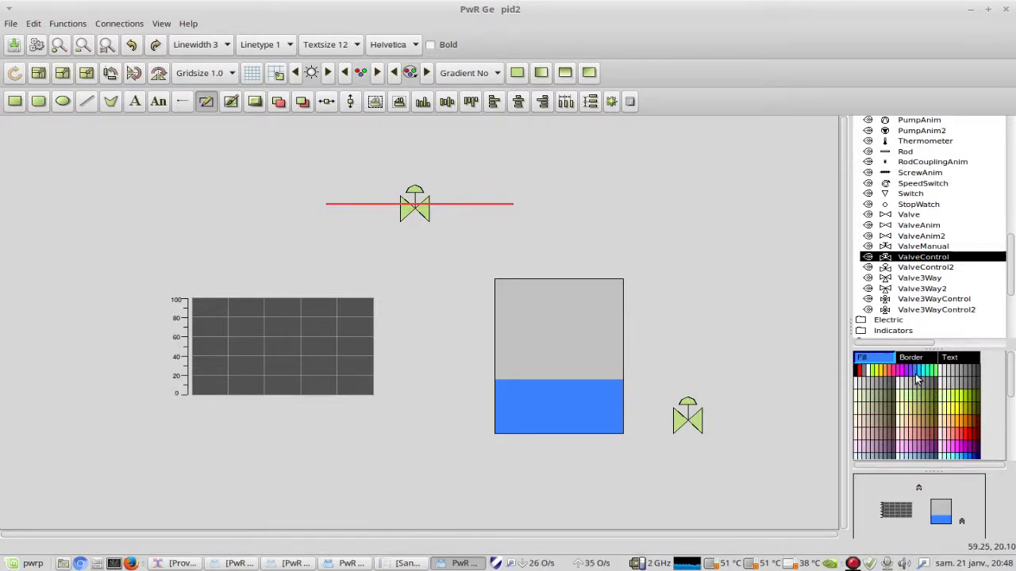
pyautogui.click(707, 234)
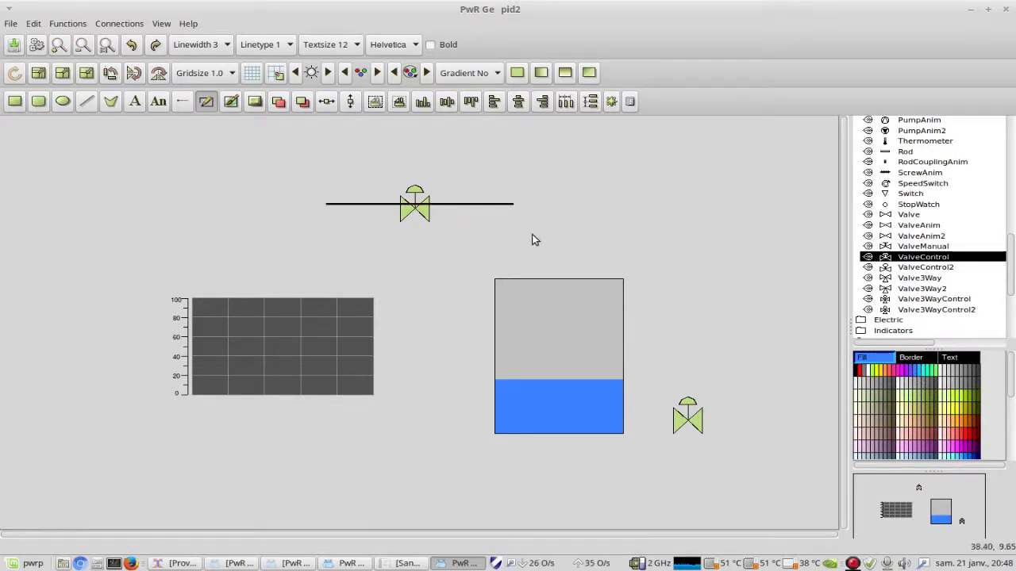
pyautogui.click(456, 203)
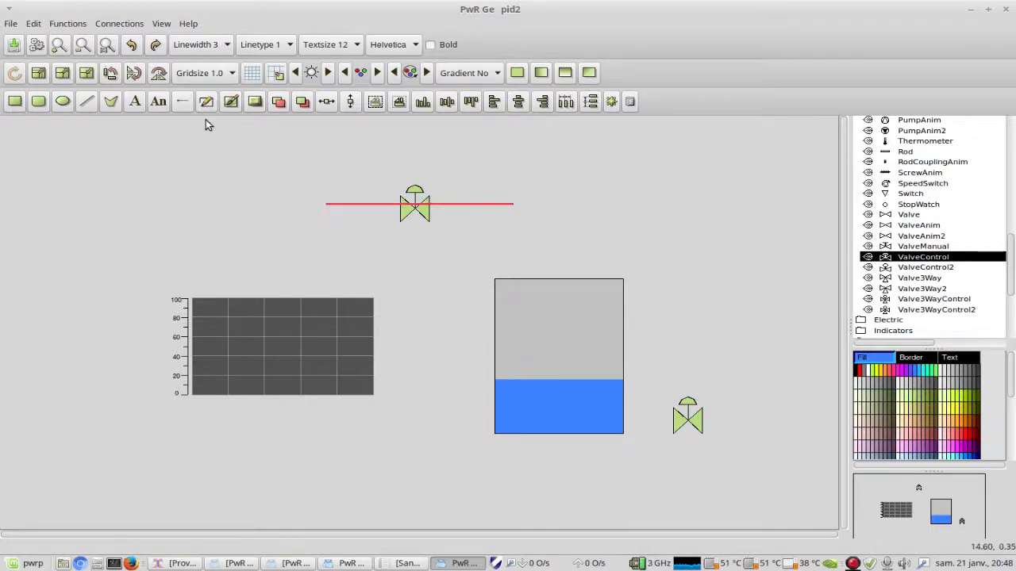
pyautogui.click(918, 379)
pyautogui.click(715, 233)
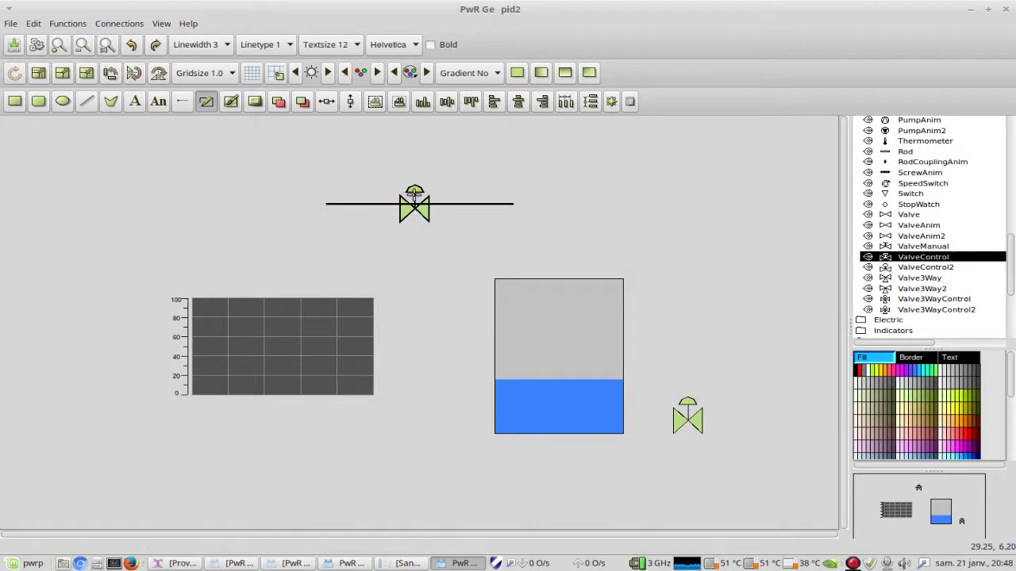
pyautogui.click(458, 204)
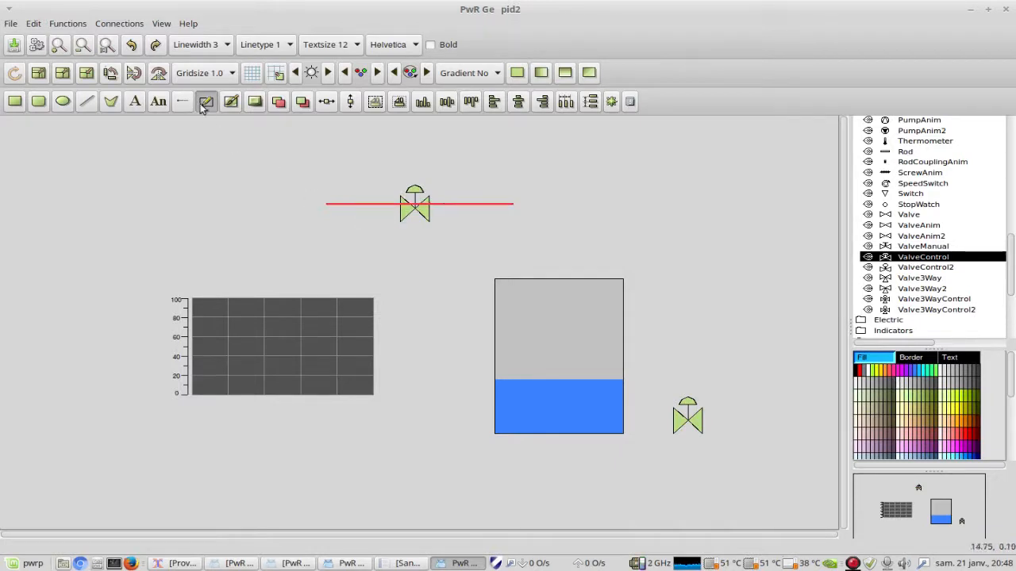
pyautogui.click(223, 124)
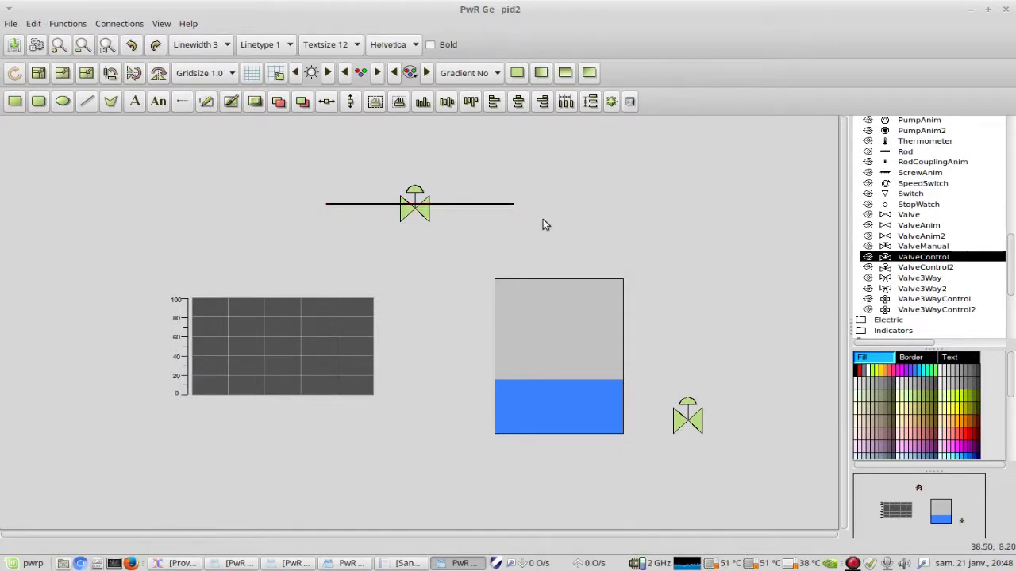
# - Set the border colour of the line through the upper valve to blue
pyautogui.click(493, 203)
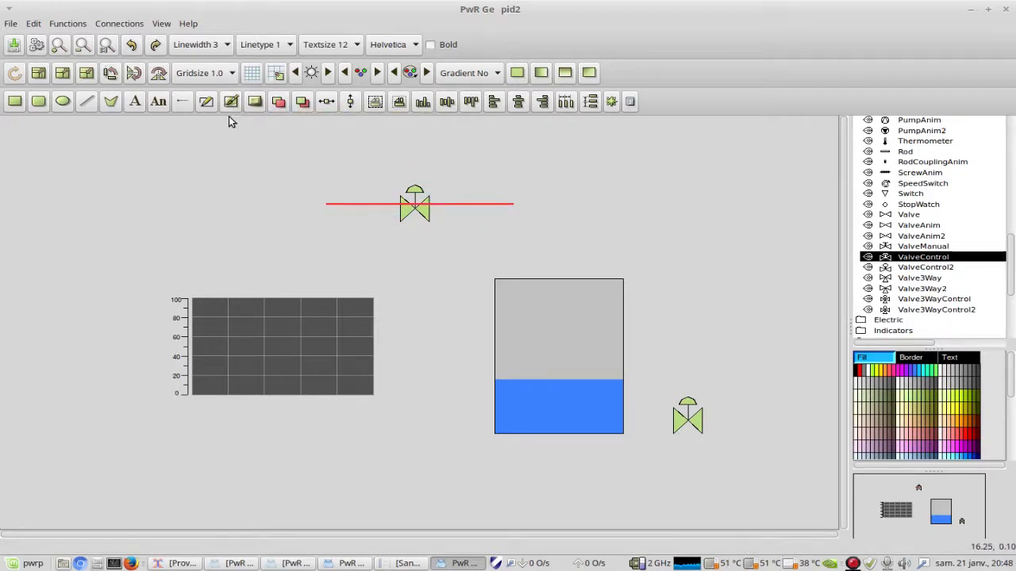
pyautogui.click(206, 104)
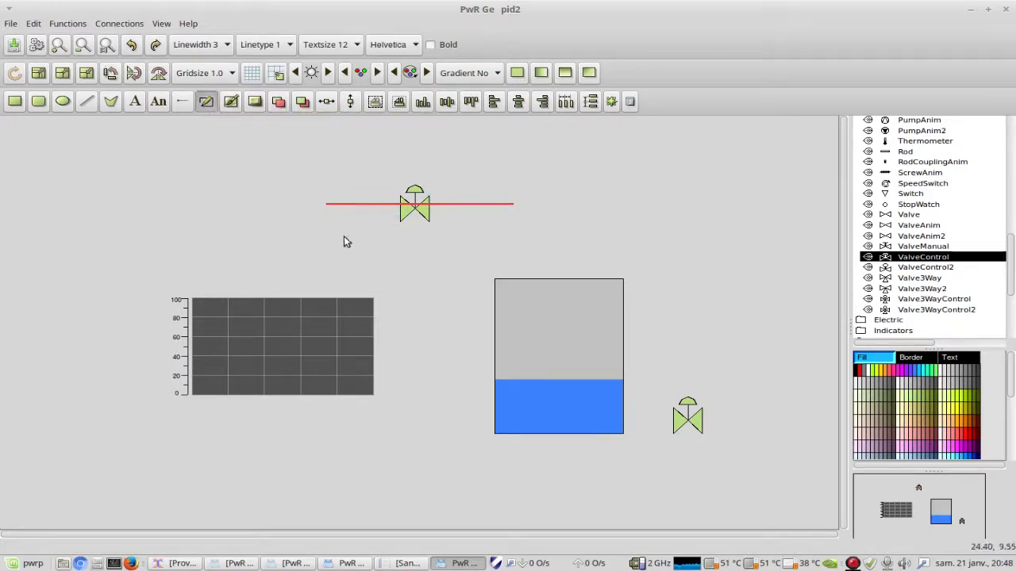
pyautogui.click(917, 378)
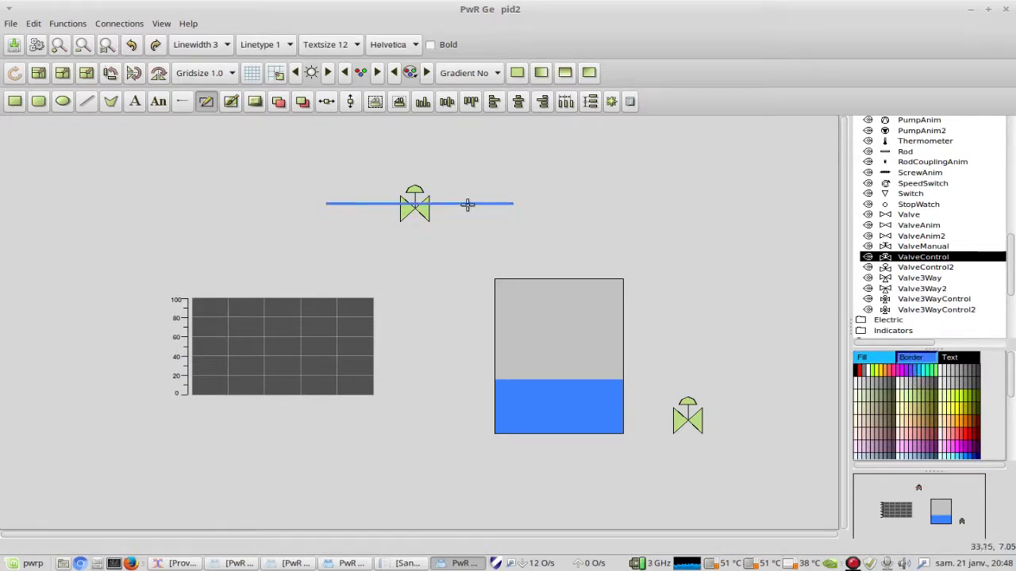
# - Shift the blue line down to the upper valve's centre and bring the valve in front of it
pyautogui.moveTo(470, 204); pyautogui.dragTo(468, 207)
pyautogui.click(416, 202)
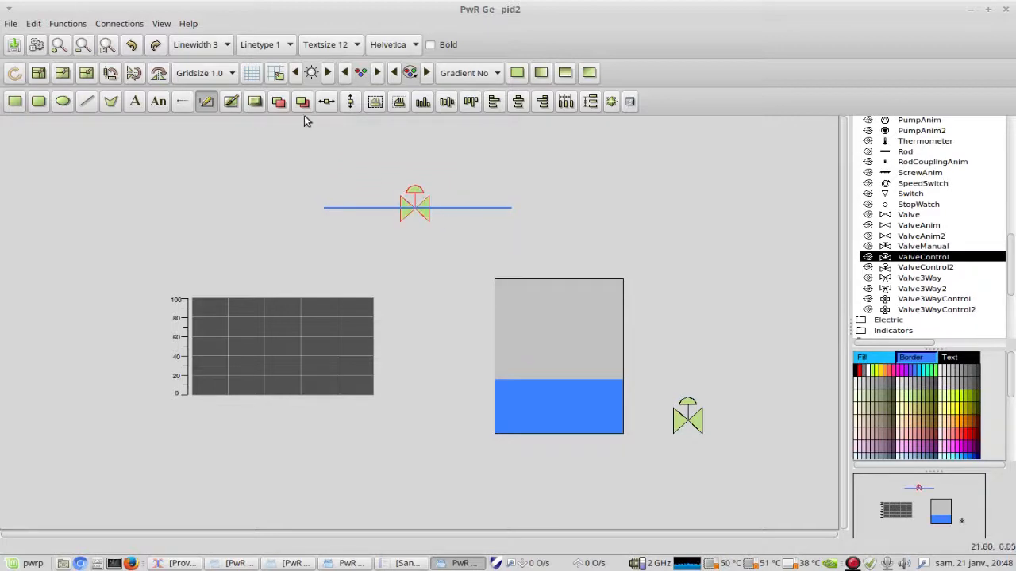
pyautogui.click(483, 208)
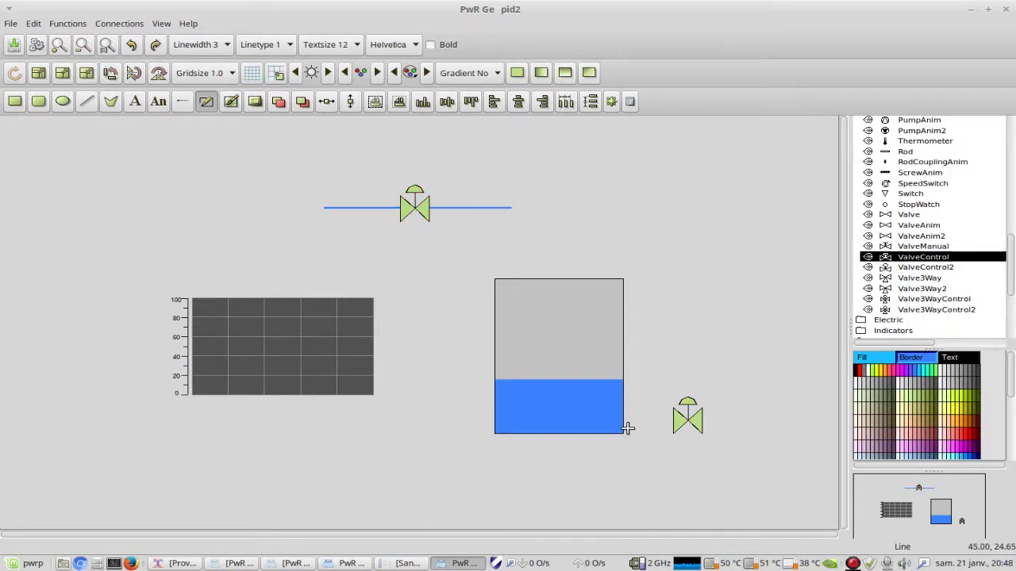
# - Draw a horizontal outlet line from the bar's lower right side through the lower valve, then bring that valve to the front and centre it on the line
pyautogui.moveTo(623, 418); pyautogui.dragTo(785, 419)
pyautogui.click(699, 426)
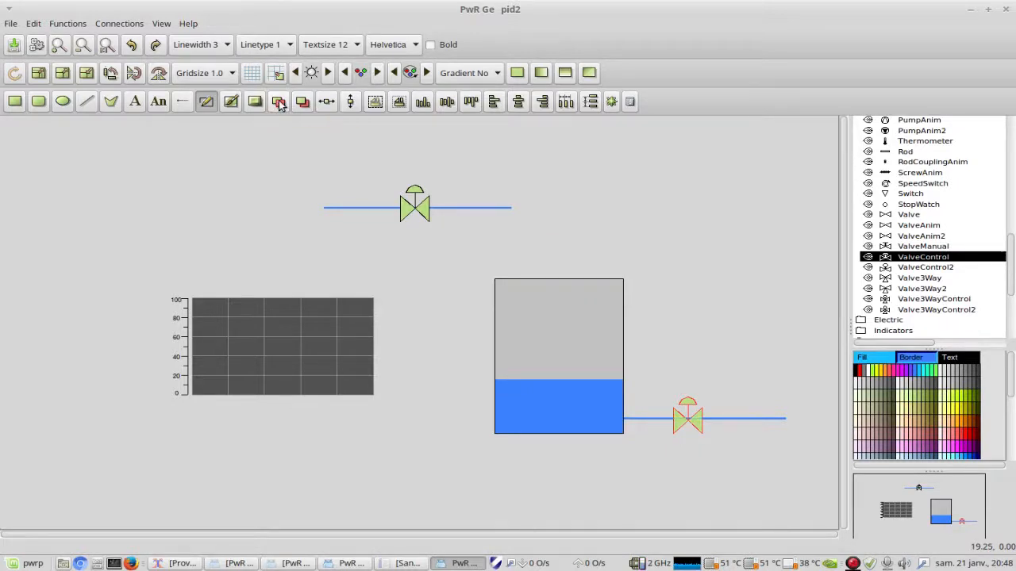
pyautogui.moveTo(695, 425); pyautogui.dragTo(723, 424)
pyautogui.click(533, 230)
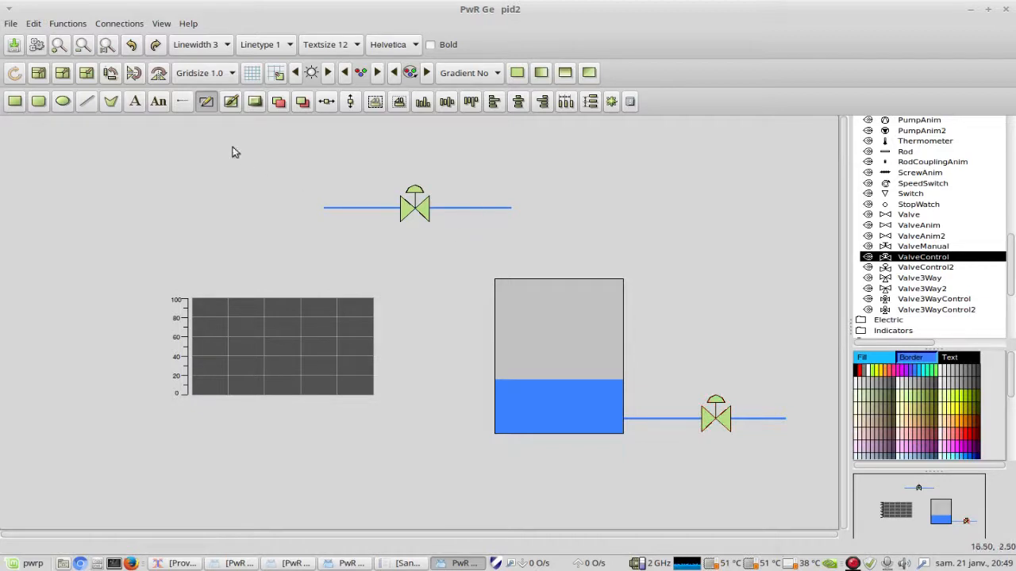
# - Draw a vertical line from the right end of the inlet line down to just above the bar
pyautogui.click(86, 102)
pyautogui.moveTo(511, 207); pyautogui.dragTo(510, 267)
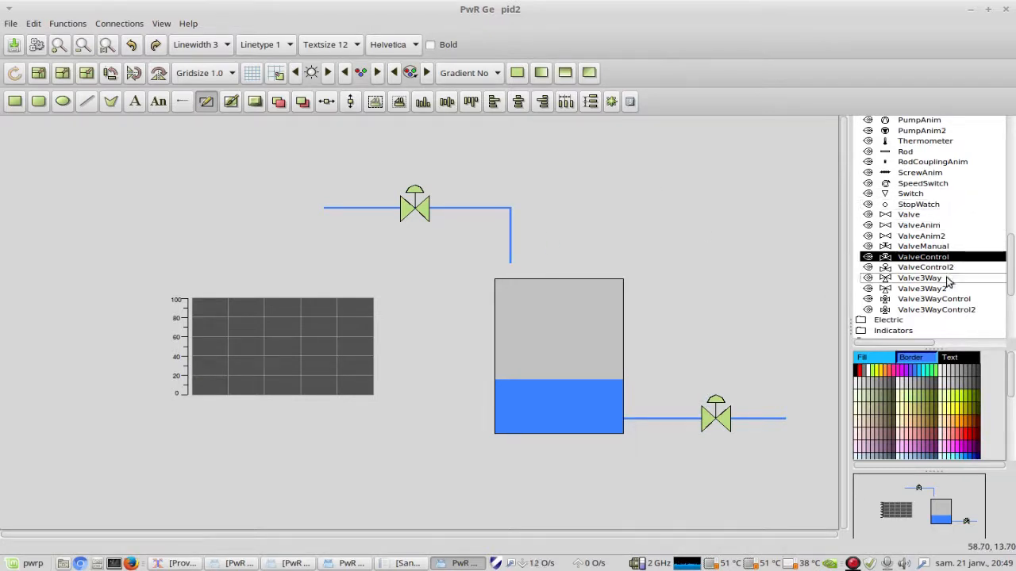
# - Place a Layout Arrow to the right of the inlet pipe above the bar and rotate it 180° to point downwards
pyautogui.scroll(15, 948, 283)
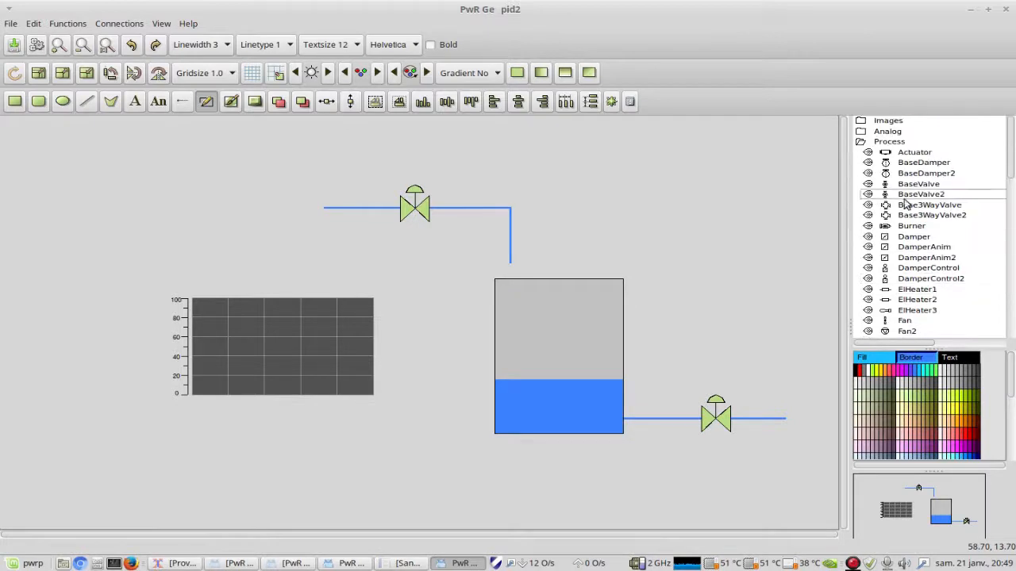
pyautogui.click(861, 142)
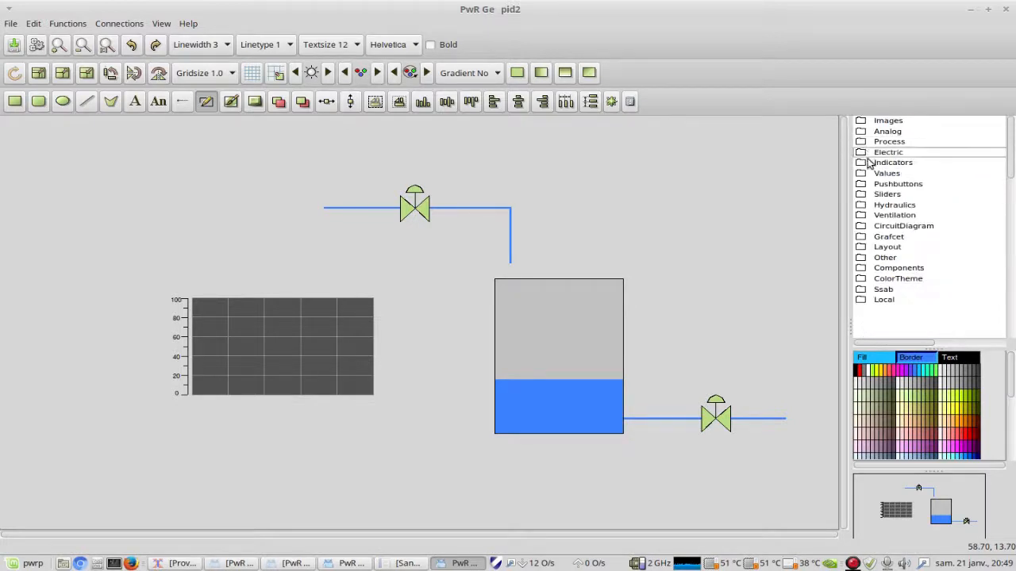
pyautogui.click(861, 246)
pyautogui.scroll(-5, 877, 304)
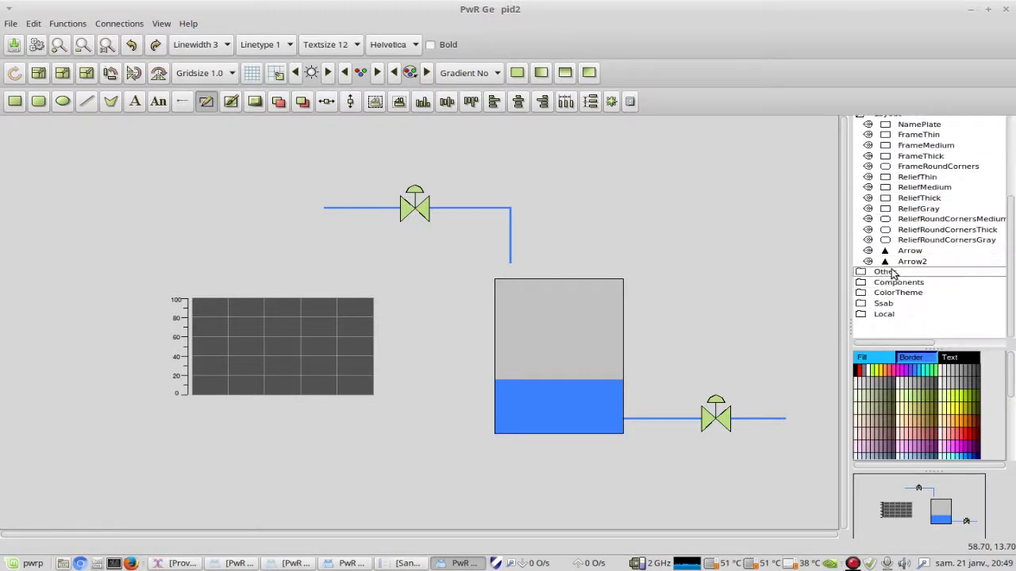
pyautogui.click(905, 250)
pyautogui.click(646, 198)
pyautogui.moveTo(625, 185); pyautogui.dragTo(706, 246)
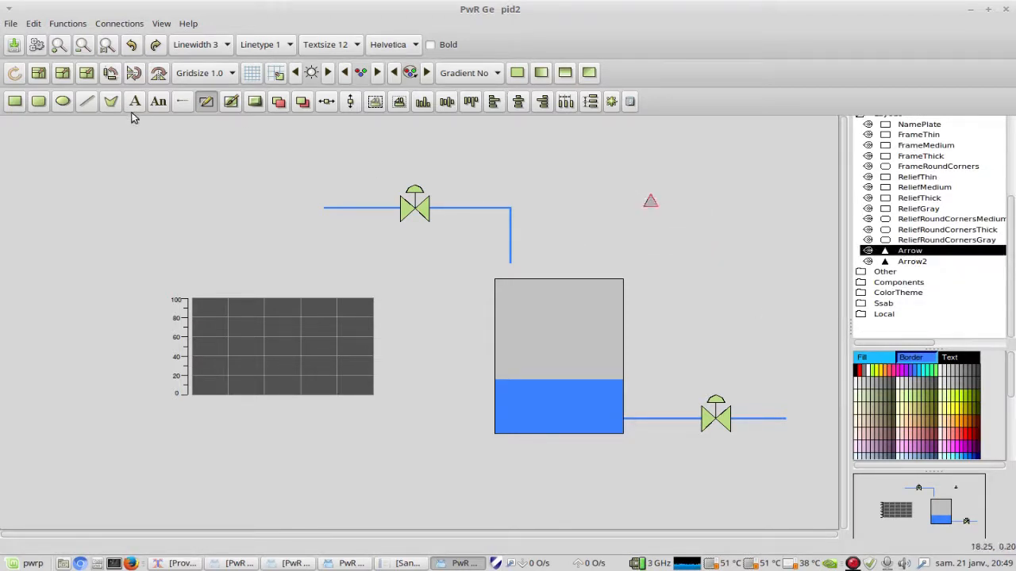
pyautogui.click(106, 75)
pyautogui.click(106, 74)
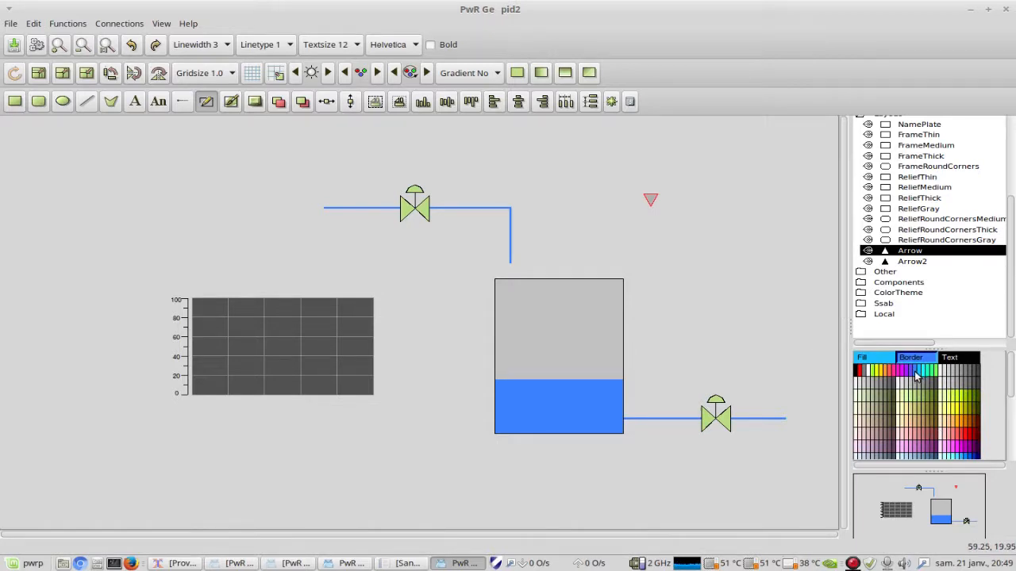
# - Fill the arrow with the same blue as the pipes and move it onto the lower end of the vertical inlet line
pyautogui.click(230, 102)
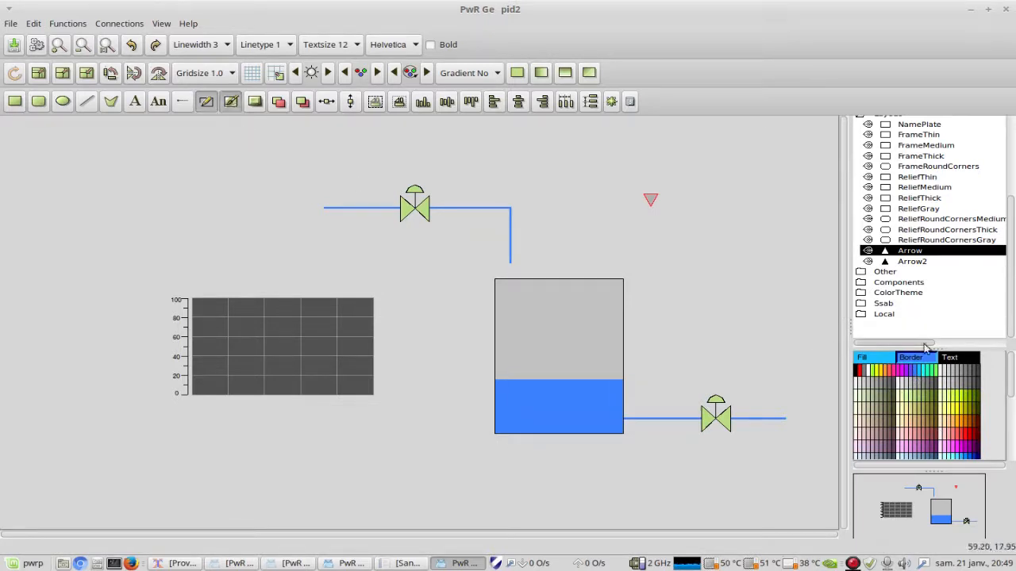
pyautogui.click(919, 381)
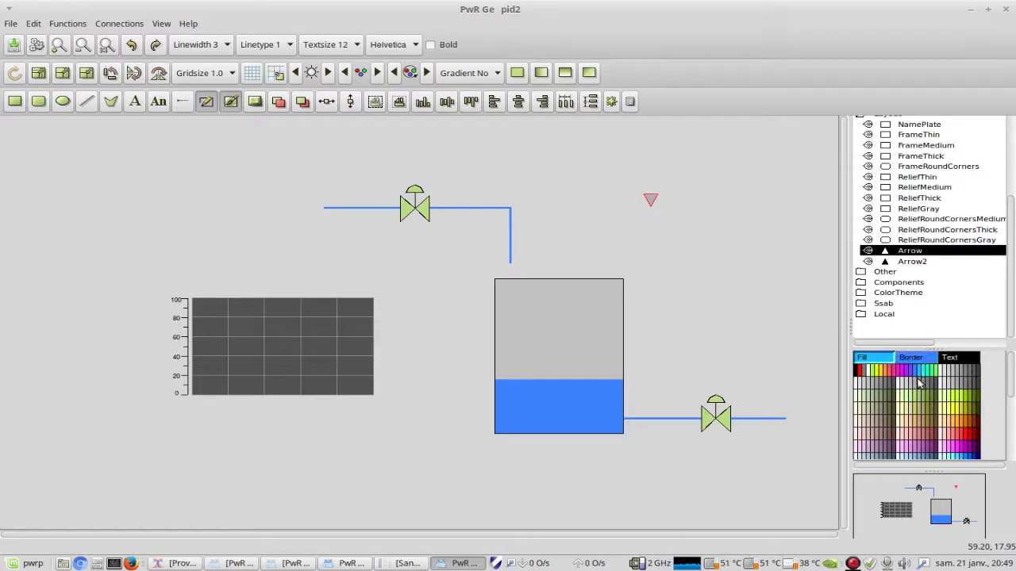
pyautogui.click(917, 380)
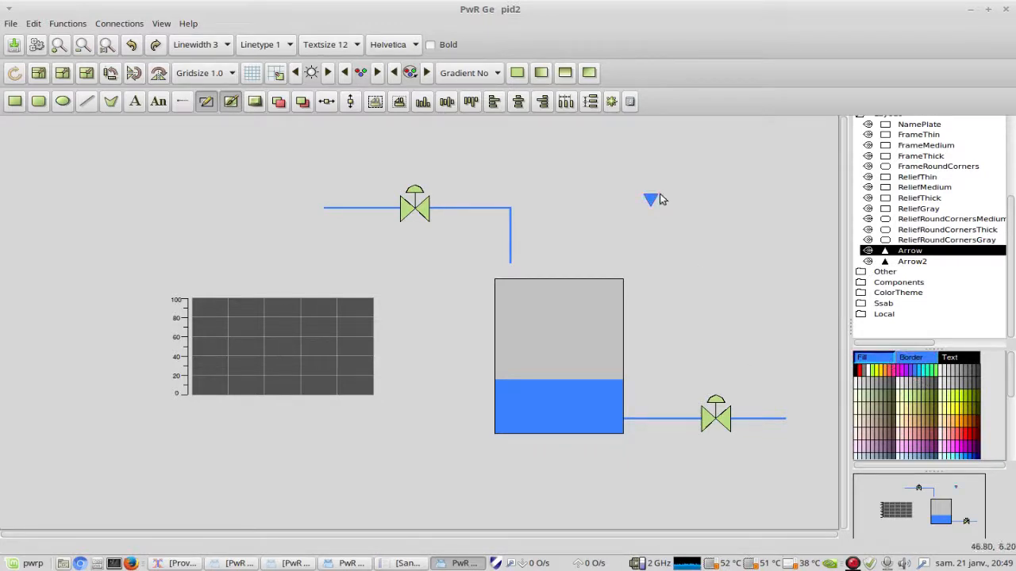
pyautogui.moveTo(651, 200); pyautogui.dragTo(512, 264)
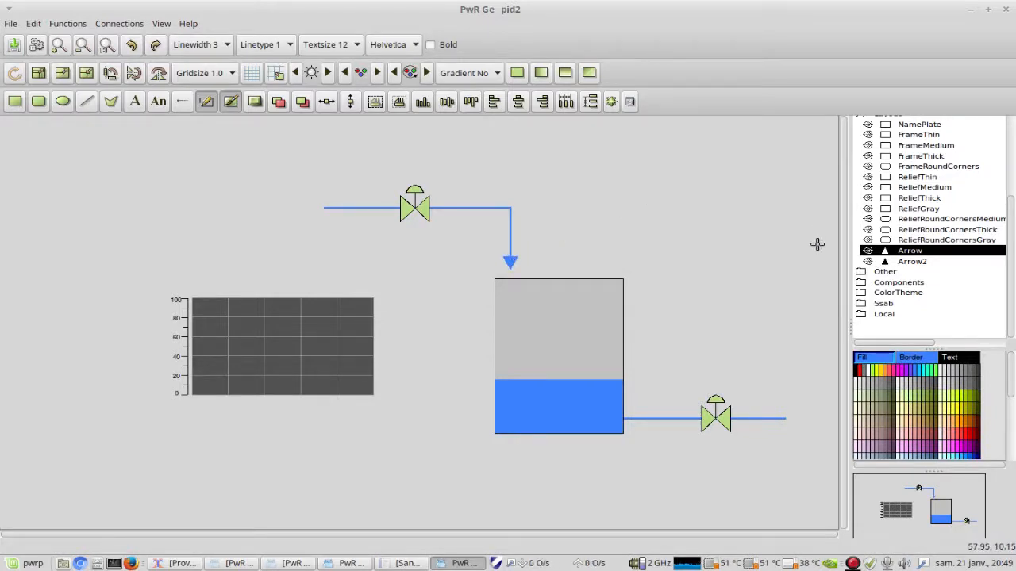
# - Place a SliderBackground1 from the Sliders group above the outlet valve, to the right of the level bar
pyautogui.scroll(3, 918, 208)
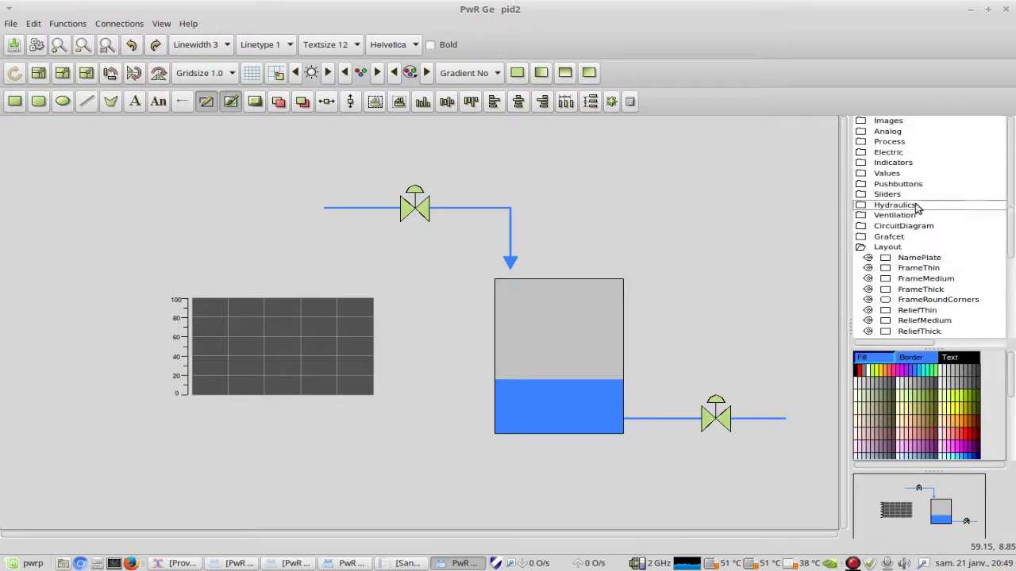
pyautogui.click(861, 248)
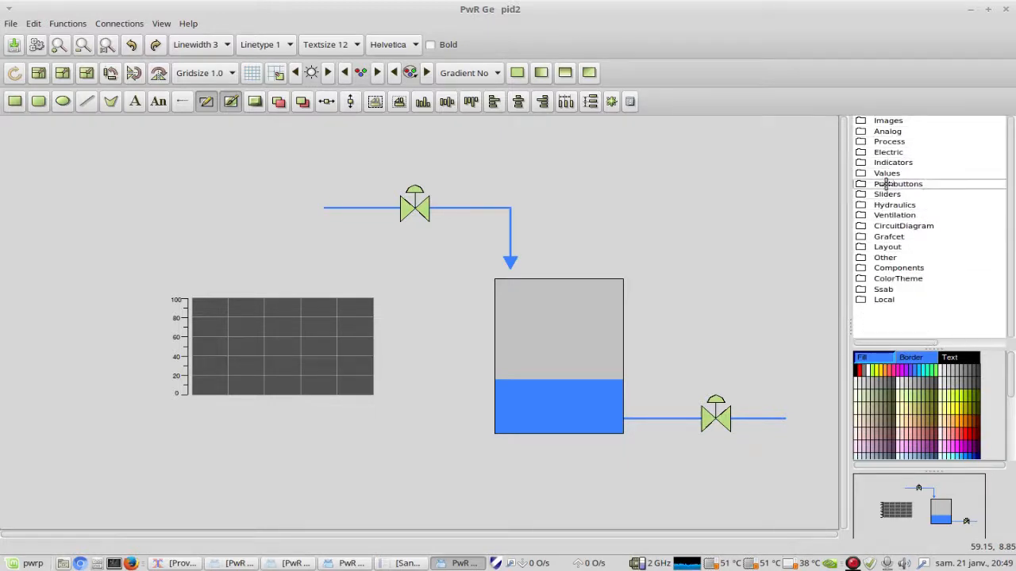
pyautogui.click(861, 196)
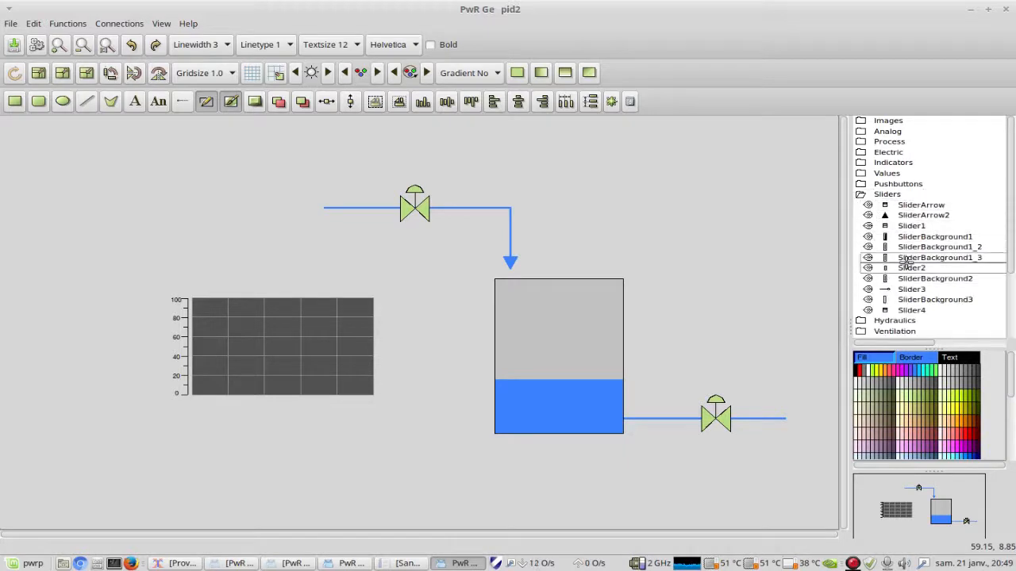
pyautogui.click(917, 240)
pyautogui.click(715, 177)
pyautogui.moveTo(738, 212); pyautogui.dragTo(711, 218)
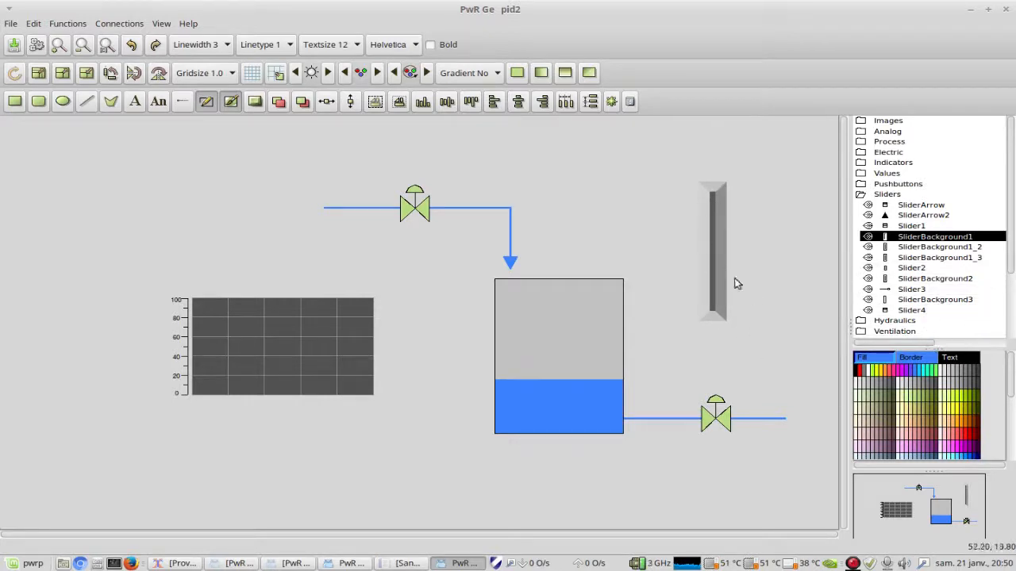
# - Place a Slider4 knob centred on the slider background at its lower end
pyautogui.click(905, 311)
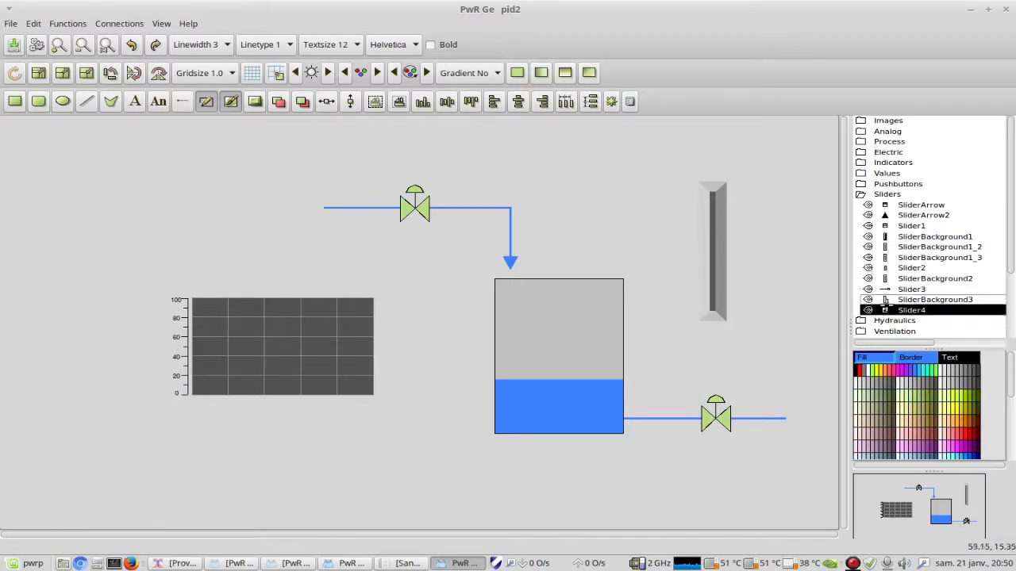
pyautogui.click(712, 306)
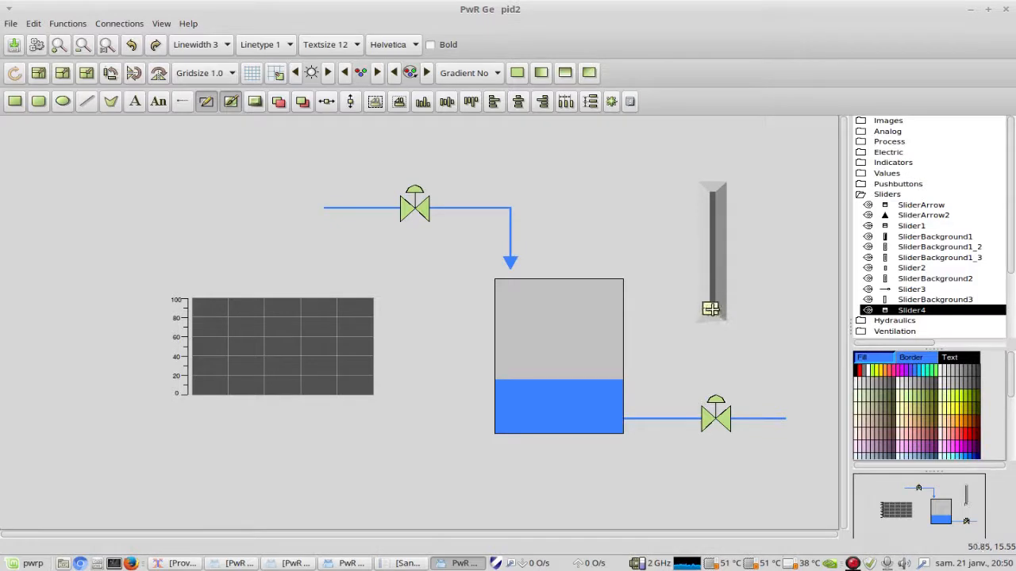
pyautogui.moveTo(712, 310); pyautogui.dragTo(714, 309)
# - Place a ValueLargeCenter field from the Values group directly below the inlet valve
pyautogui.click(861, 195)
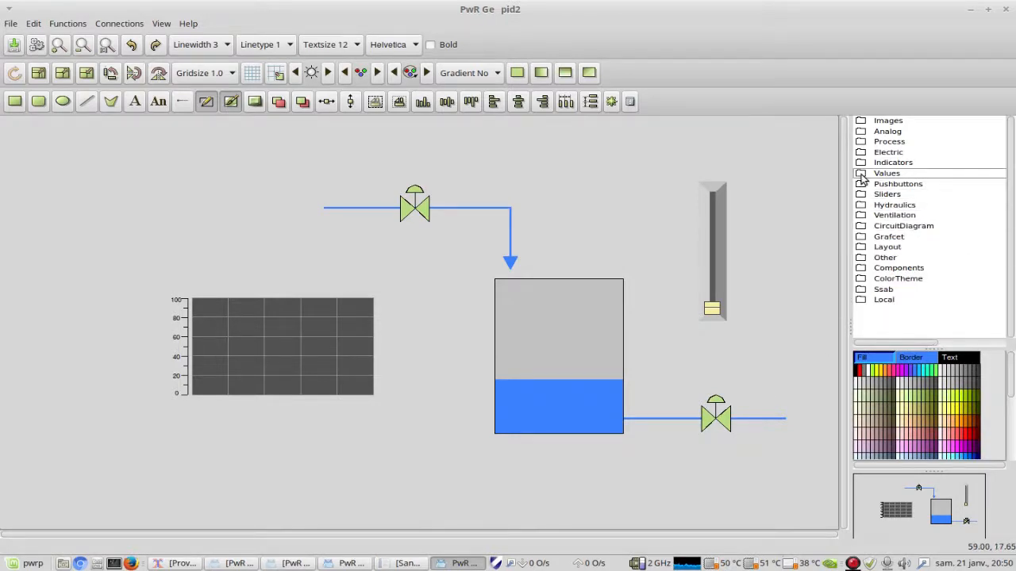
pyautogui.click(861, 176)
pyautogui.scroll(-5, 862, 238)
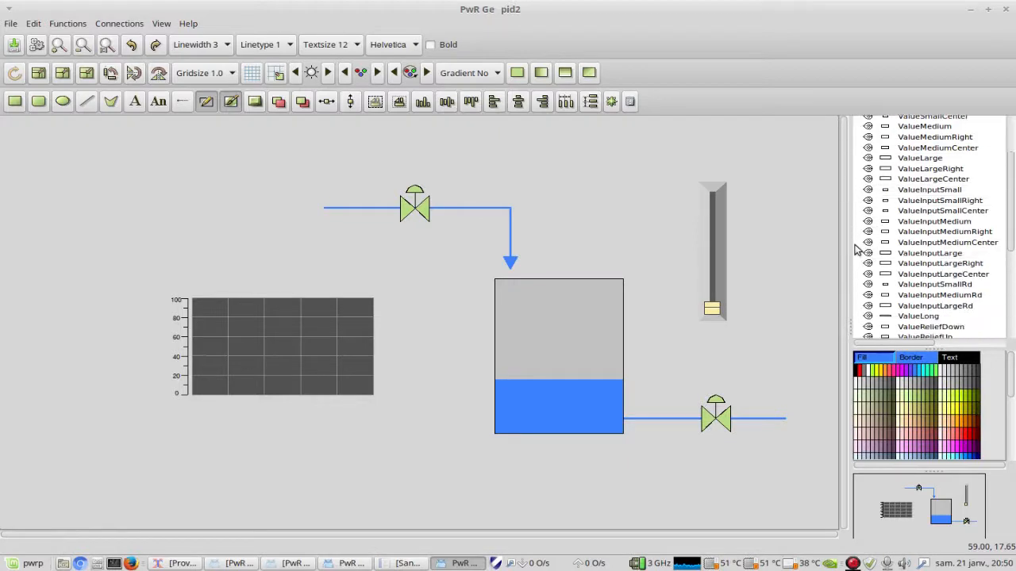
pyautogui.scroll(2, 927, 230)
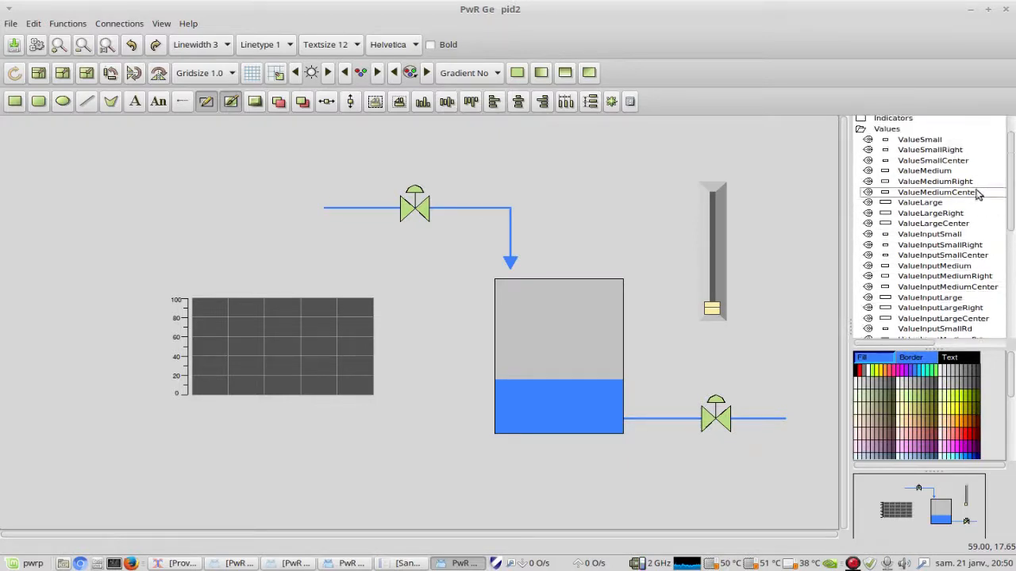
pyautogui.click(934, 224)
pyautogui.middleClick(545, 167)
pyautogui.moveTo(594, 176); pyautogui.dragTo(433, 235)
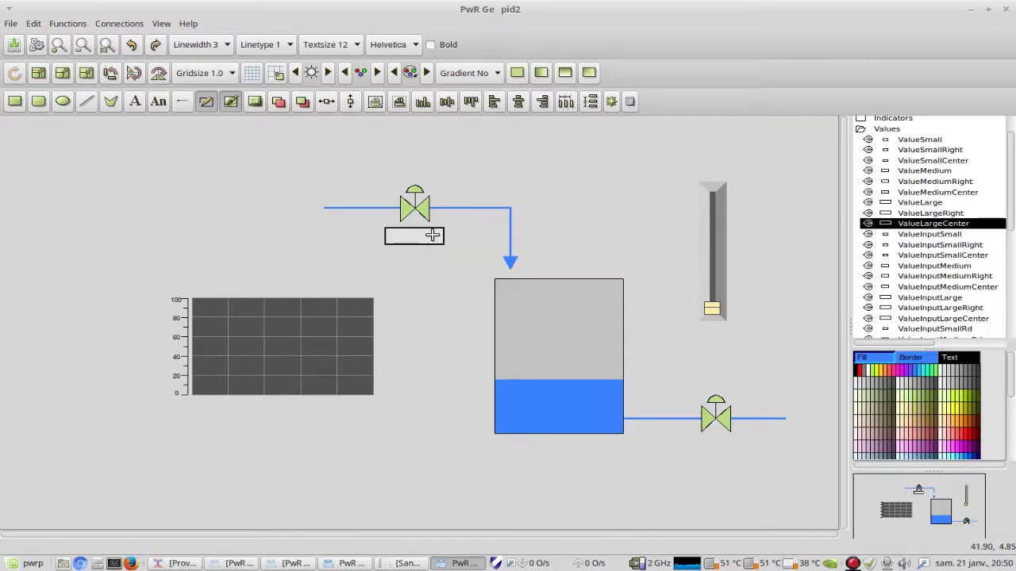
# - Add two more ValueLargeCenter fields, one below the outlet valve and one between the trend and the level bar
pyautogui.middleClick(571, 234)
pyautogui.moveTo(591, 236); pyautogui.dragTo(715, 450)
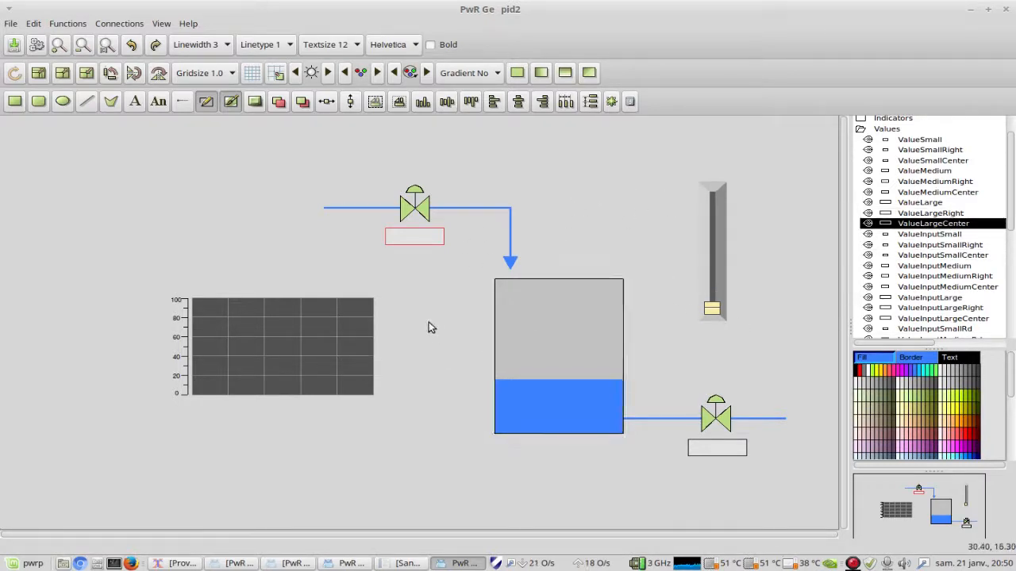
pyautogui.middleClick(434, 349)
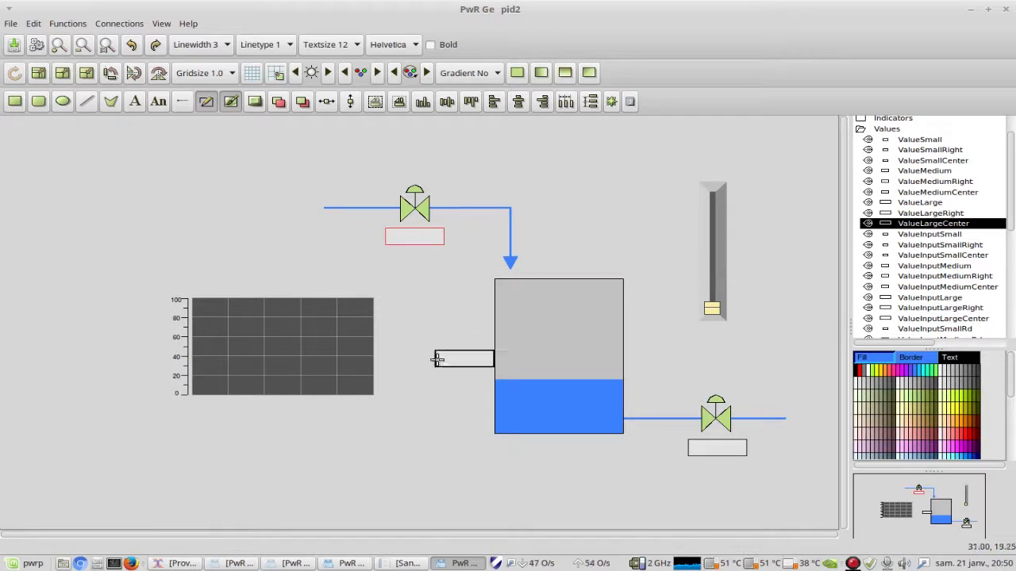
pyautogui.moveTo(474, 363); pyautogui.dragTo(446, 371)
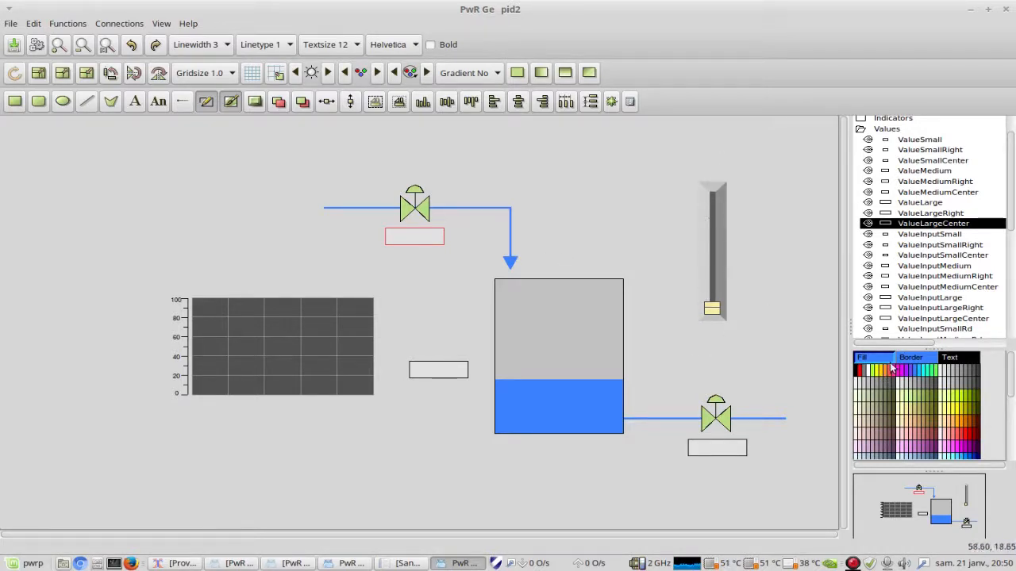
# - Place two ValueInputLargeCenter fields, one below the slider and one just above the level bar
pyautogui.scroll(-3, 948, 294)
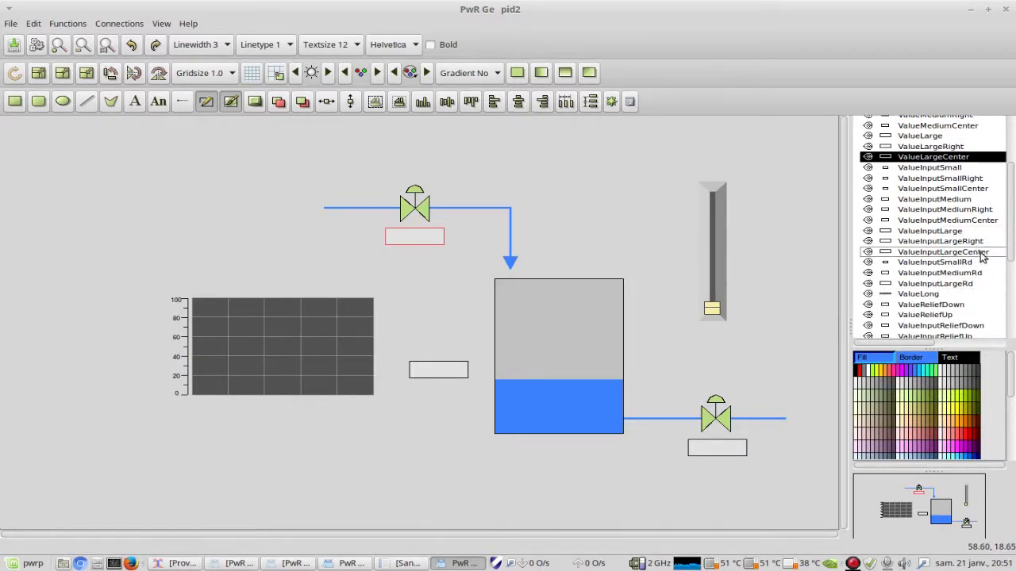
pyautogui.click(943, 252)
pyautogui.click(716, 350)
pyautogui.moveTo(755, 352); pyautogui.dragTo(730, 347)
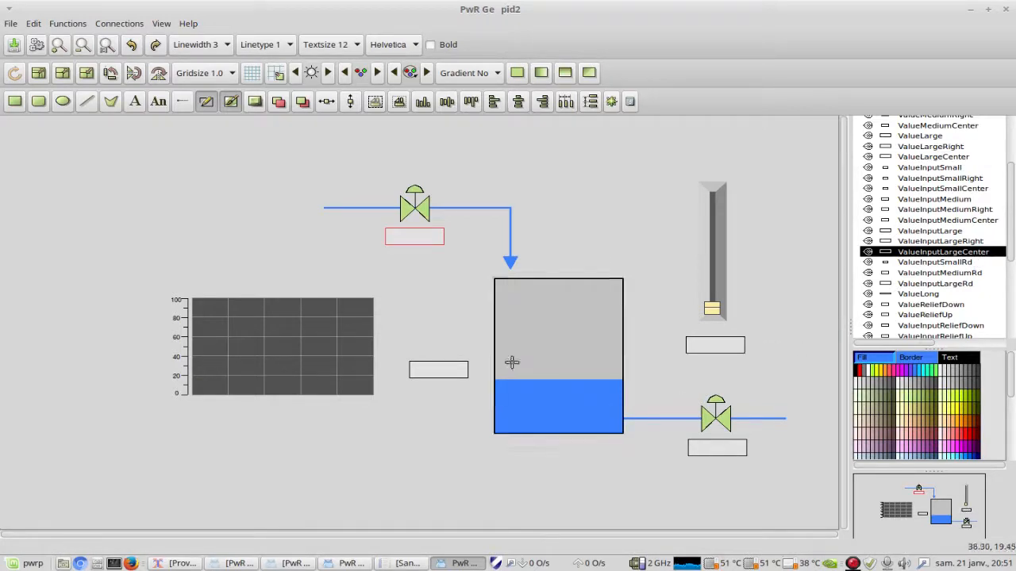
pyautogui.click(597, 265)
pyautogui.moveTo(597, 265); pyautogui.dragTo(579, 261)
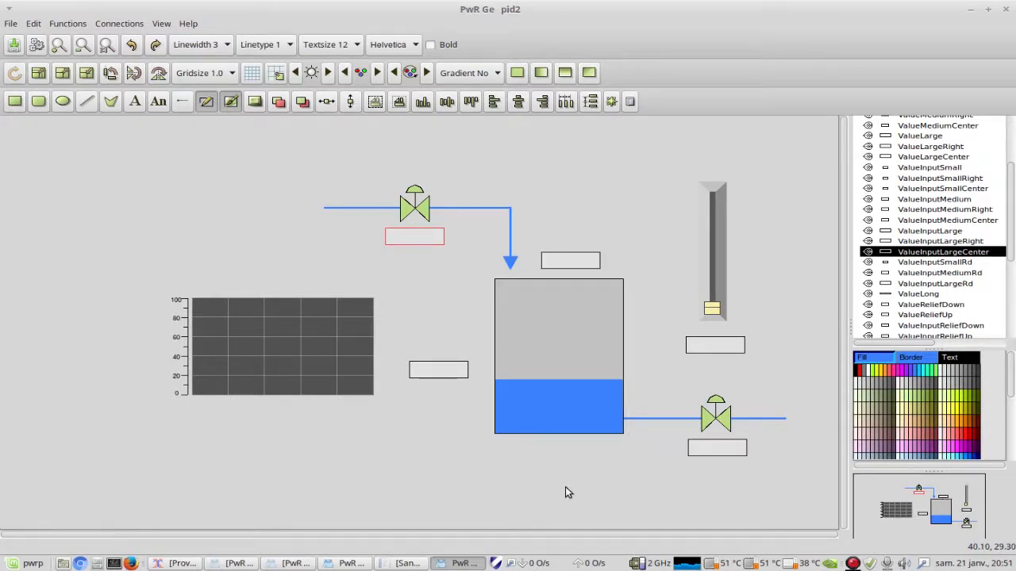
# - Deselect everything, switch off fill and border, and add a text object reading "%" in the free area above the level bar
pyautogui.click(249, 250)
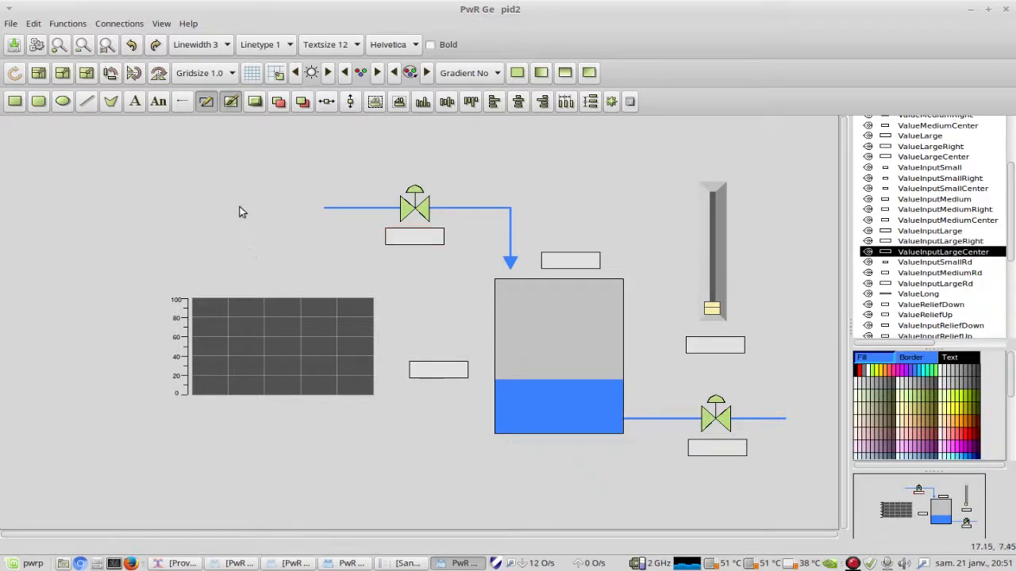
pyautogui.click(208, 101)
pyautogui.click(236, 101)
pyautogui.click(137, 103)
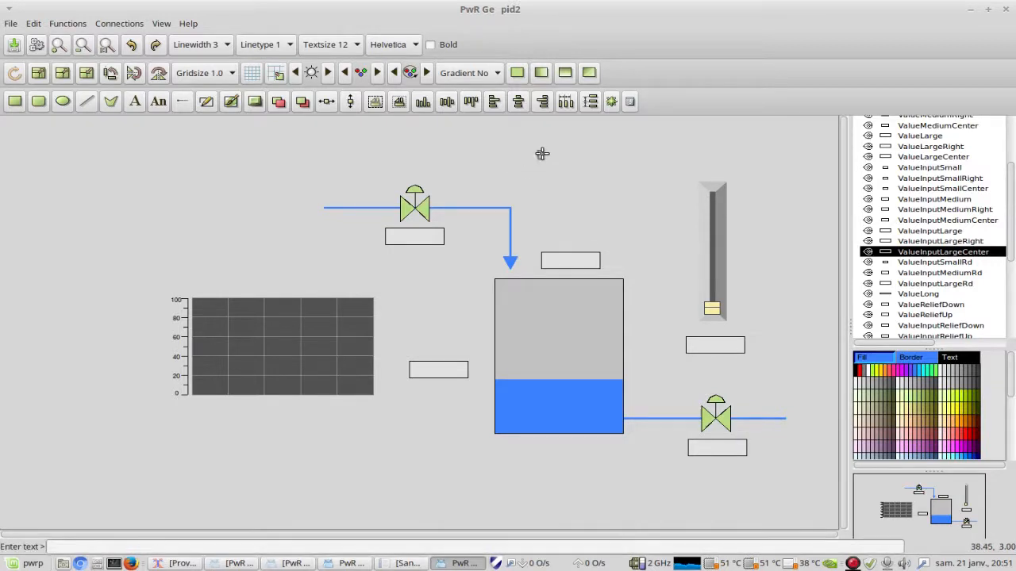
pyautogui.click(540, 152)
pyautogui.click(480, 94)
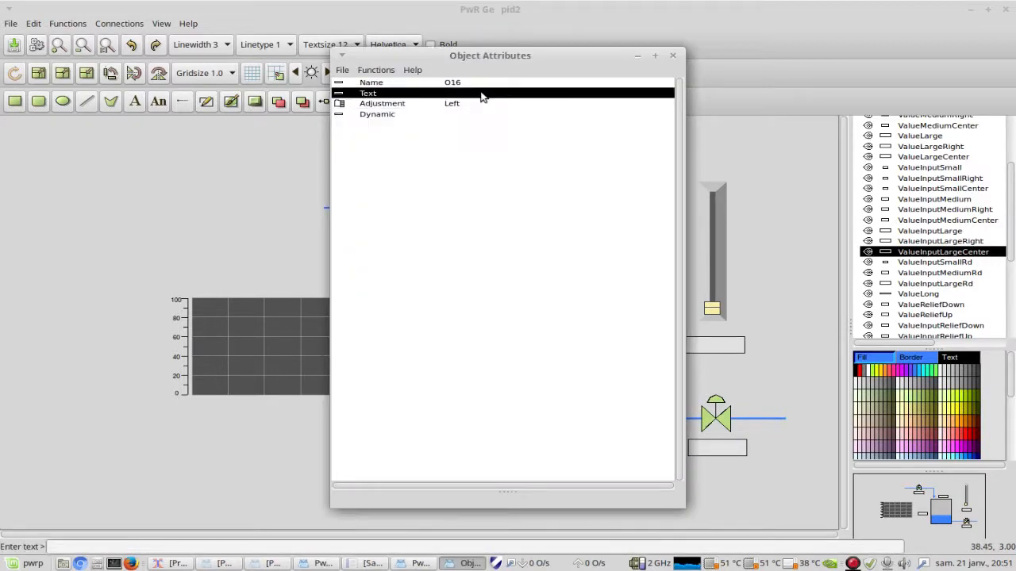
pyautogui.doubleClick(481, 93)
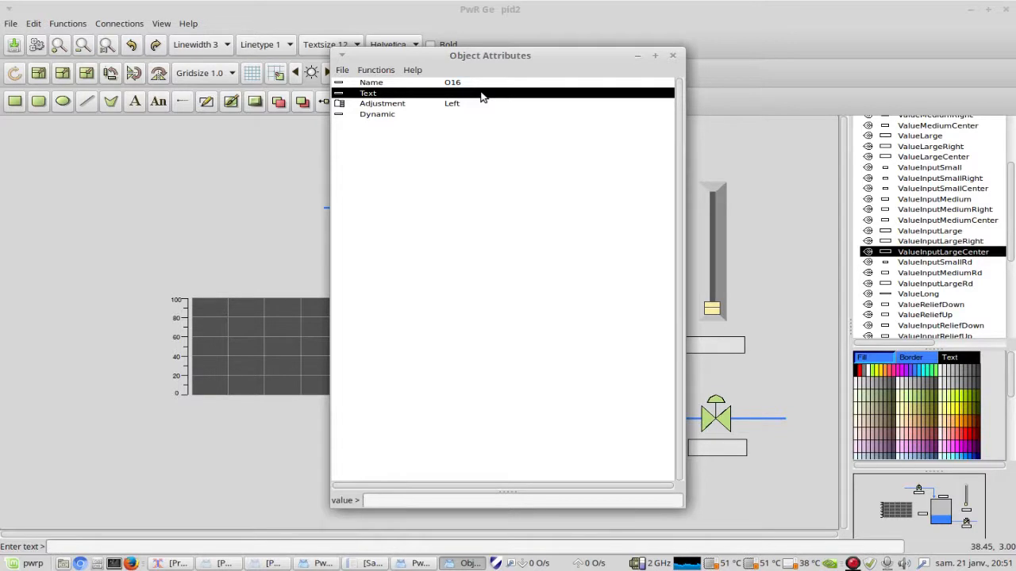
pyautogui.press('Return')
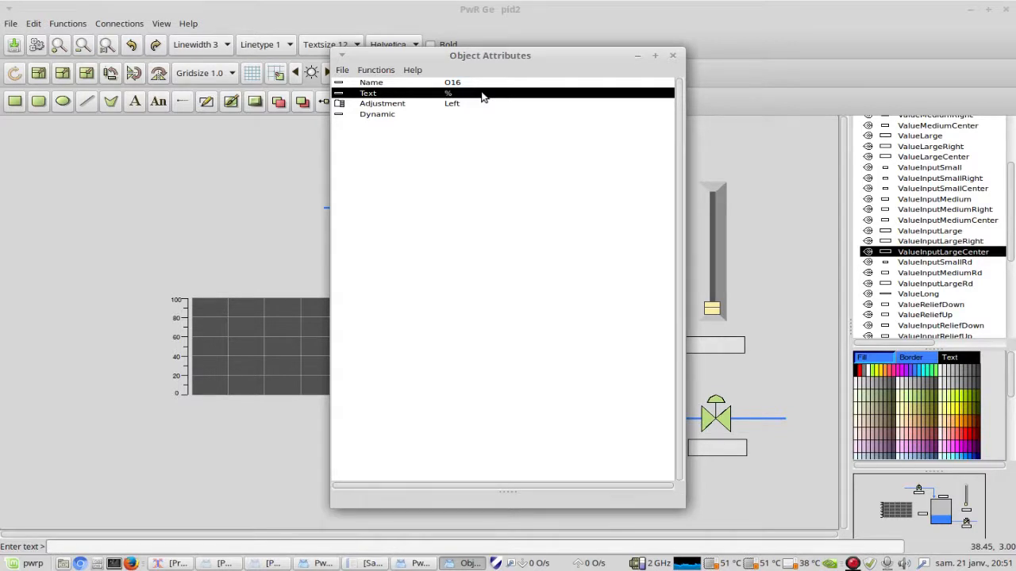
pyautogui.click(673, 54)
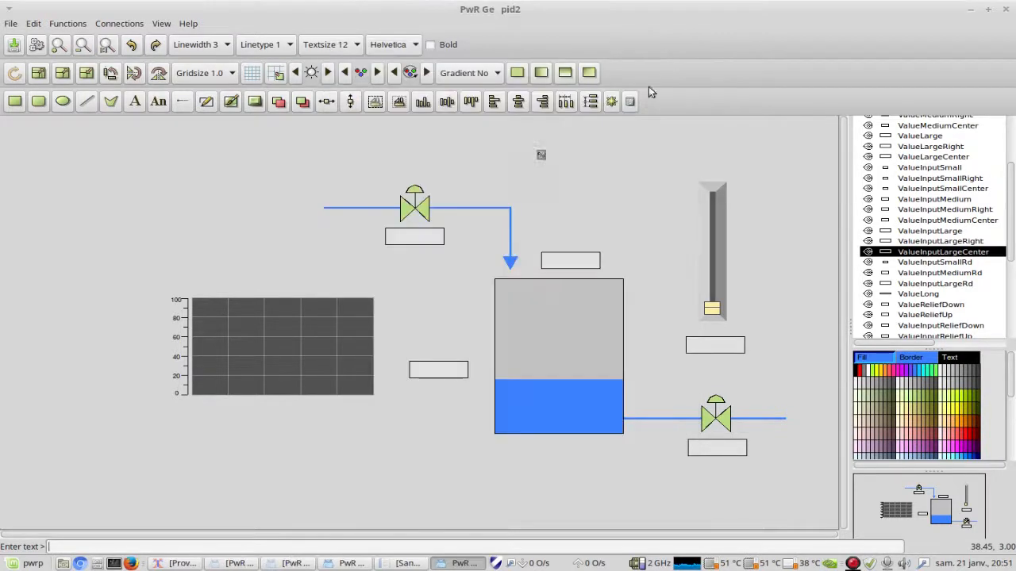
# - Set the % text to size 24 and move it to the right of the inlet valve's value field
pyautogui.moveTo(534, 146); pyautogui.dragTo(558, 168)
pyautogui.click(341, 46)
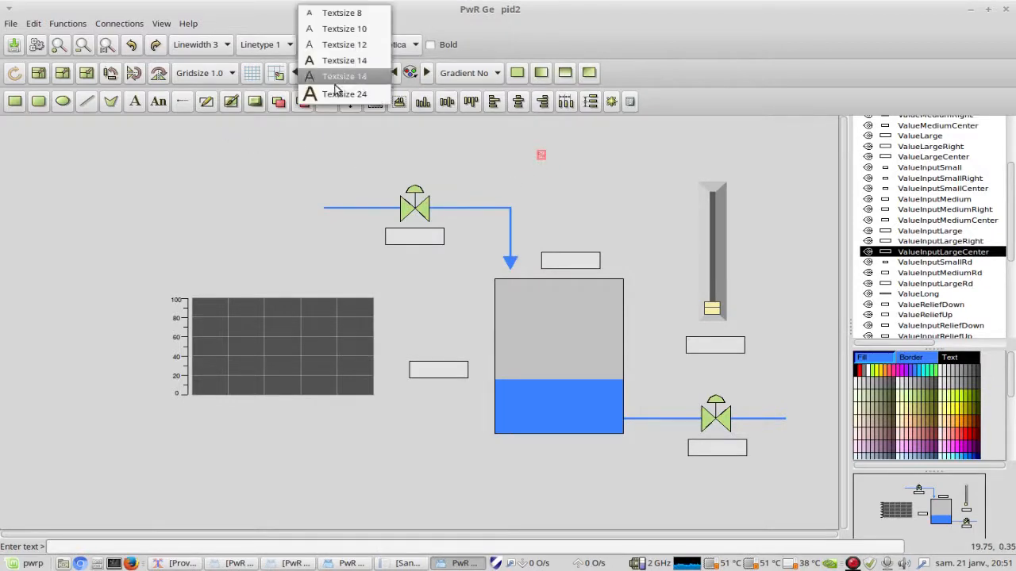
pyautogui.click(350, 94)
pyautogui.moveTo(545, 154); pyautogui.dragTo(457, 239)
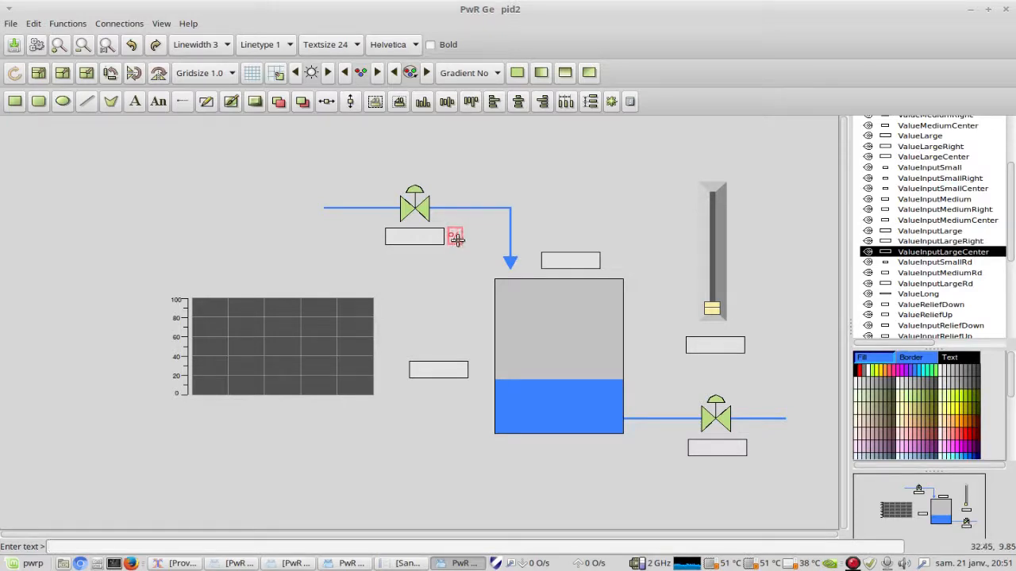
pyautogui.click(460, 243)
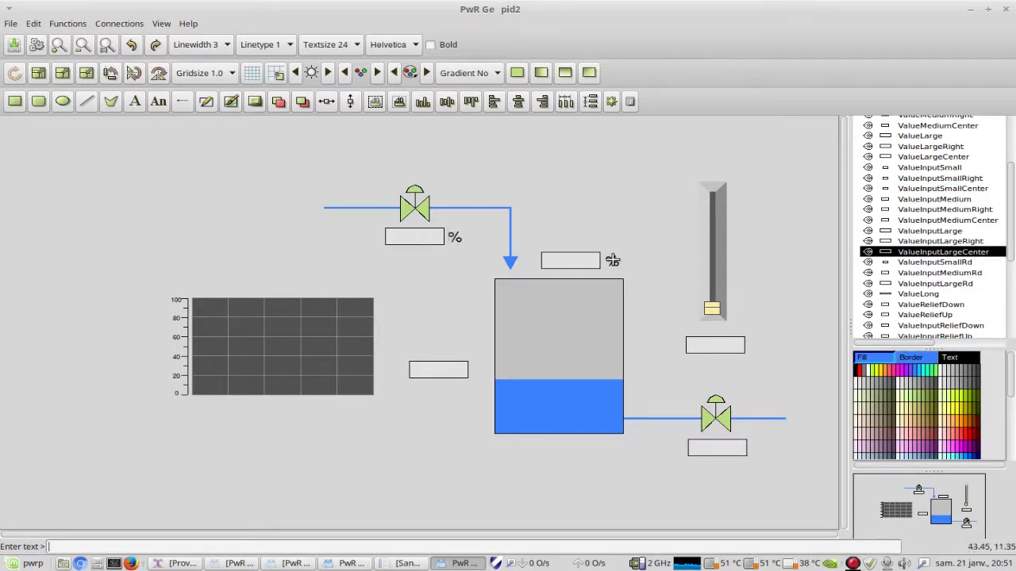
# - Paste copies of the % text to the right of each of the other four value fields
pyautogui.hotkey('ctrl', 'v')
pyautogui.hotkey('ctrl', 'v')
pyautogui.write('%')
pyautogui.write('%')
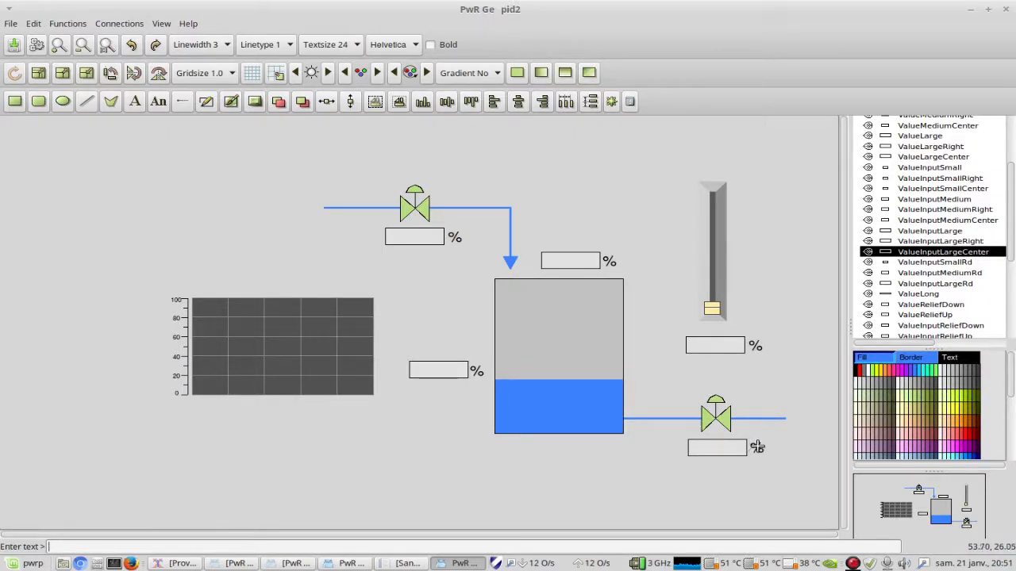
# - Paste another % text, change its text to "LIC - setpoint" and position it above the input field over the level bar
pyautogui.hotkey('ctrl', 'v')
pyautogui.doubleClick(570, 202)
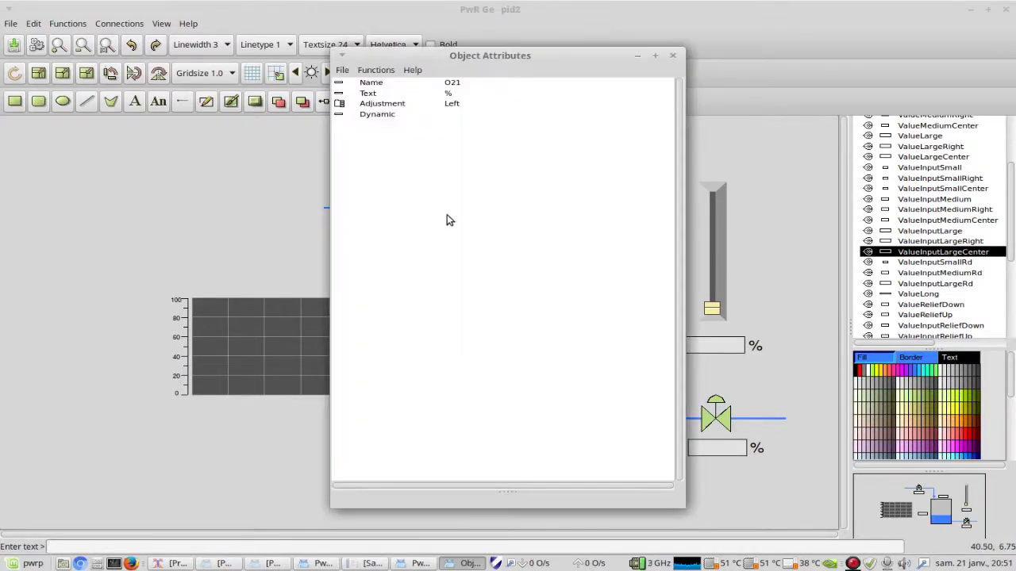
pyautogui.click(490, 94)
pyautogui.click(489, 95)
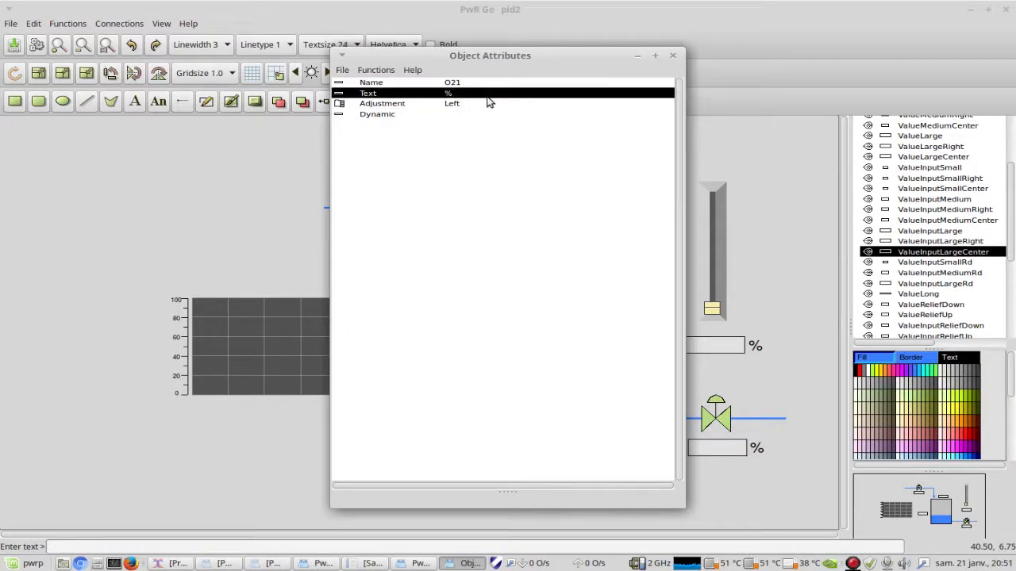
pyautogui.doubleClick(488, 97)
pyautogui.write('LIC - setpoint')
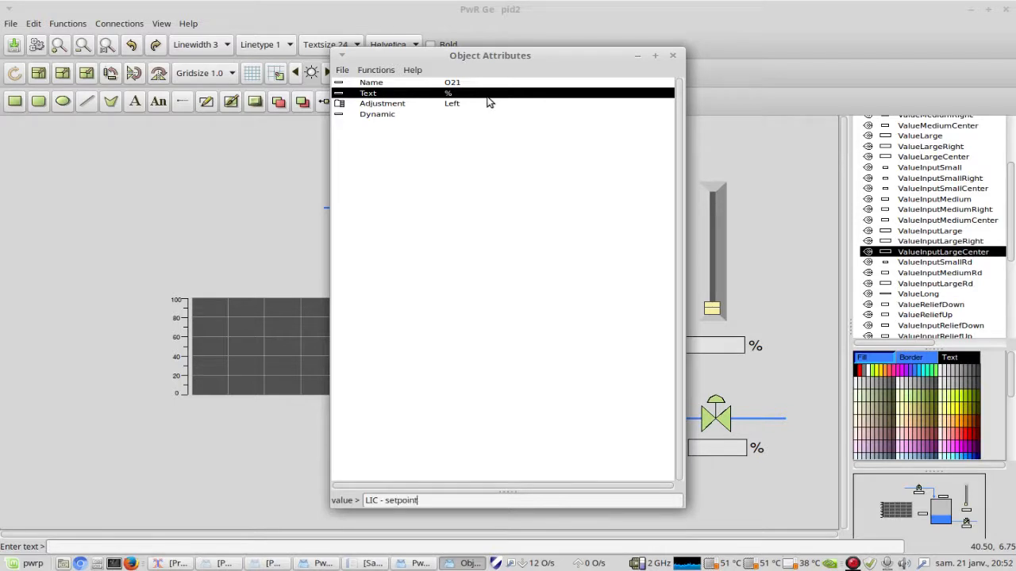
pyautogui.press('Return')
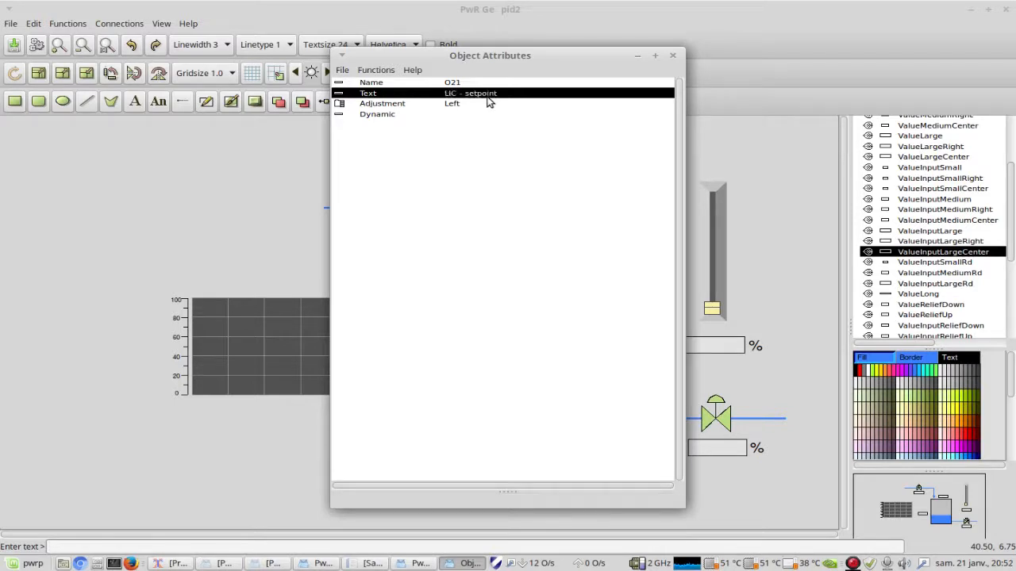
pyautogui.click(673, 55)
pyautogui.moveTo(605, 204); pyautogui.dragTo(575, 242)
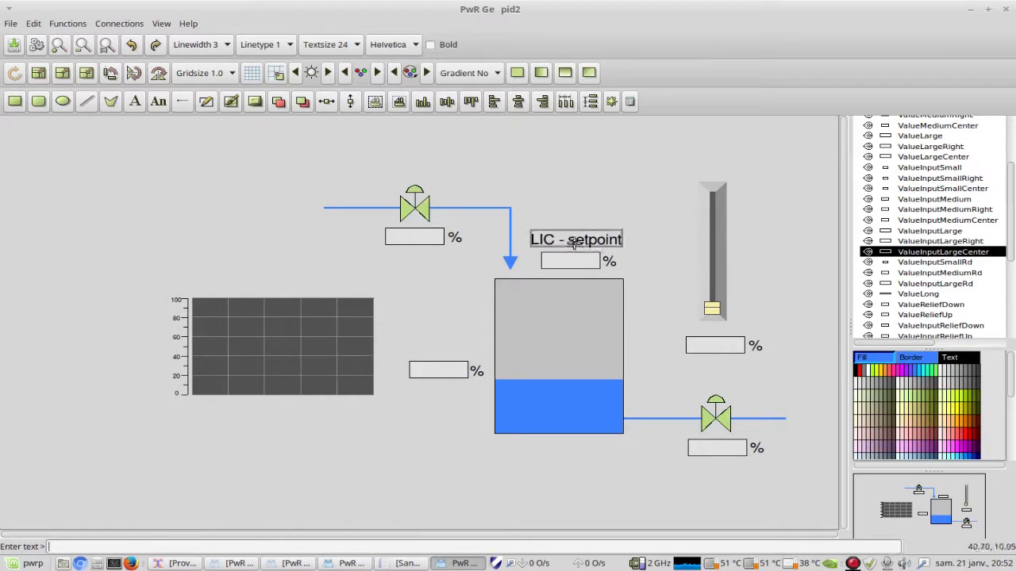
# - Paste another % text, change its text to "LV" and position it above the inlet valve
pyautogui.hotkey('ctrl', 'v')
pyautogui.click(460, 156)
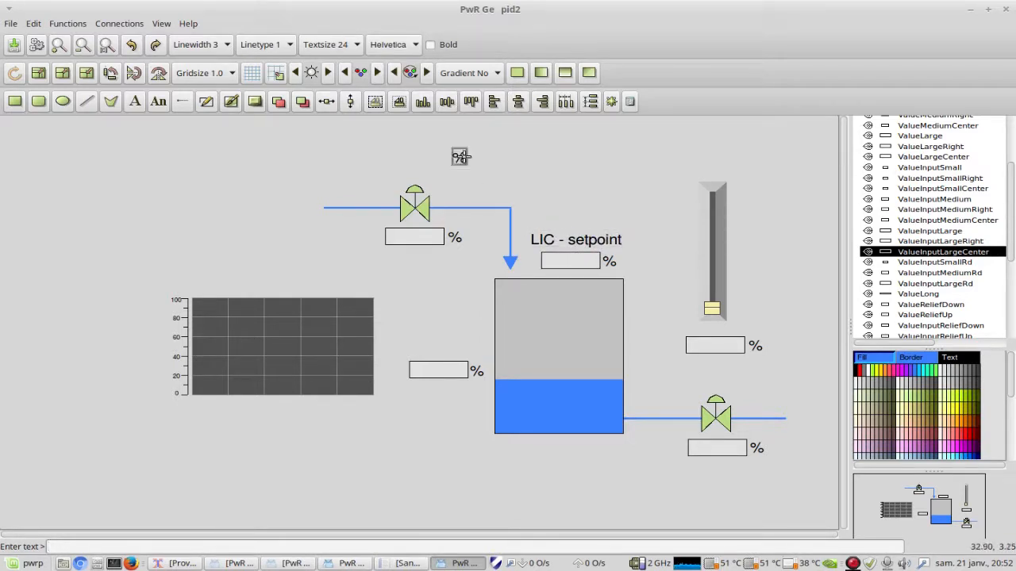
pyautogui.doubleClick(460, 158)
pyautogui.click(484, 95)
pyautogui.press('Right')
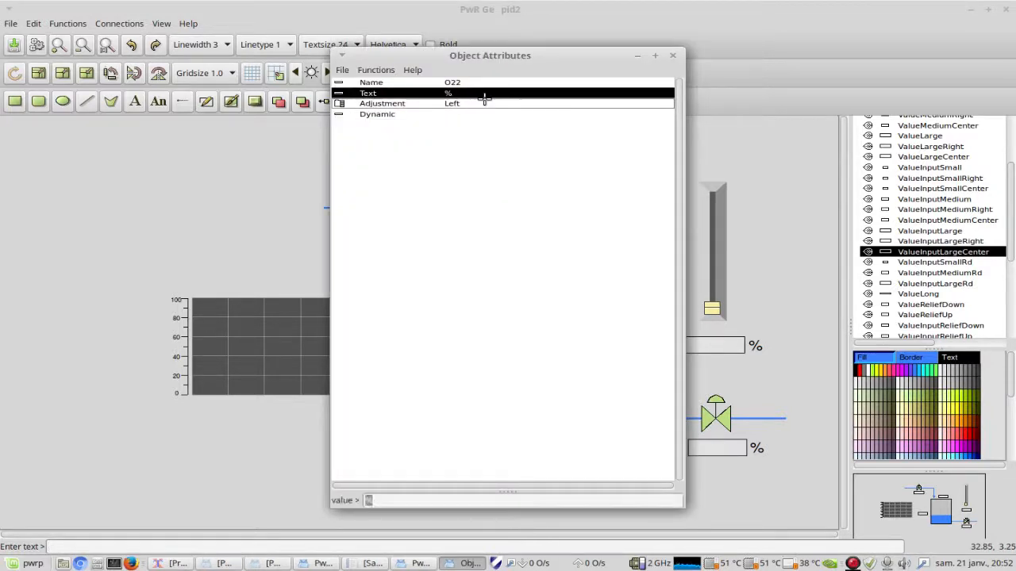
pyautogui.write('LV')
pyautogui.press('Return')
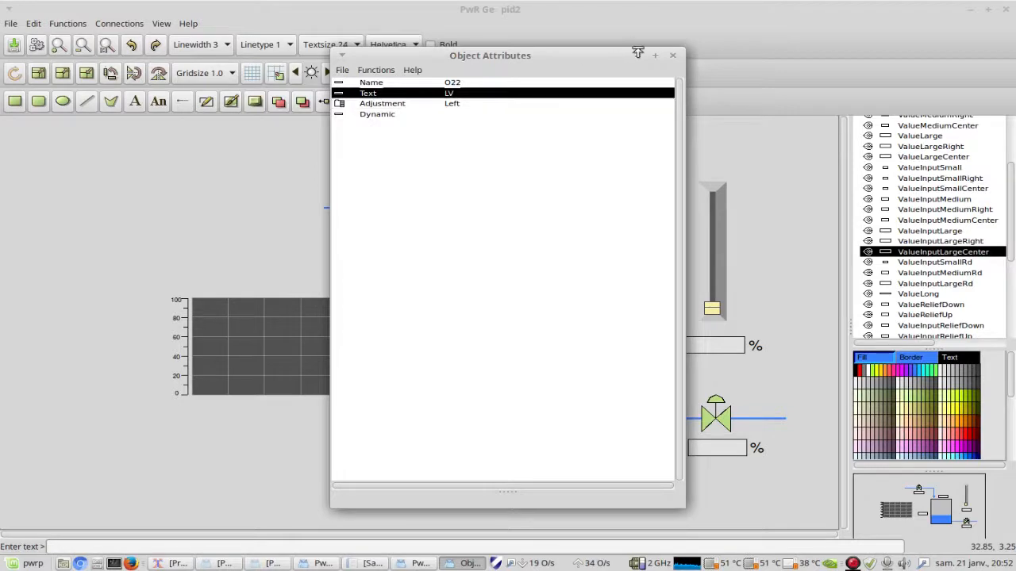
pyautogui.click(672, 55)
pyautogui.moveTo(462, 157); pyautogui.dragTo(414, 169)
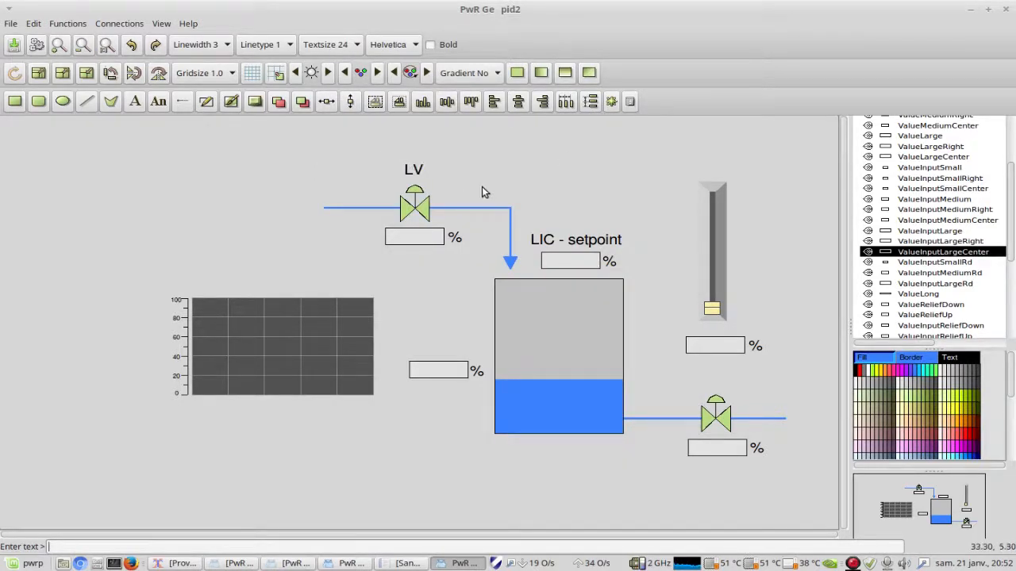
# - Paste a % text above the outlet valve and change its text to "HV"
pyautogui.click(715, 379)
pyautogui.doubleClick(717, 378)
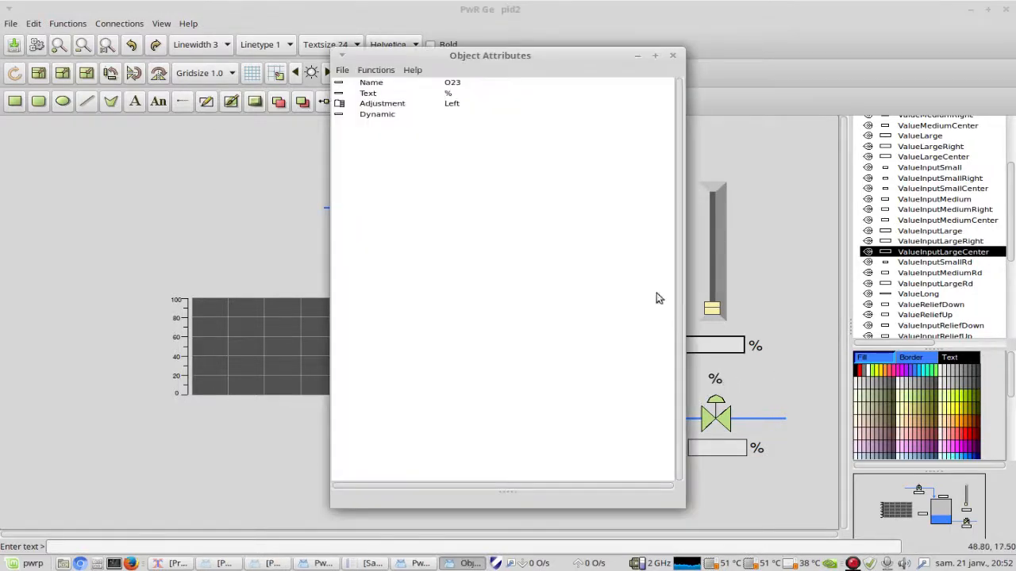
pyautogui.click(490, 93)
pyautogui.doubleClick(490, 93)
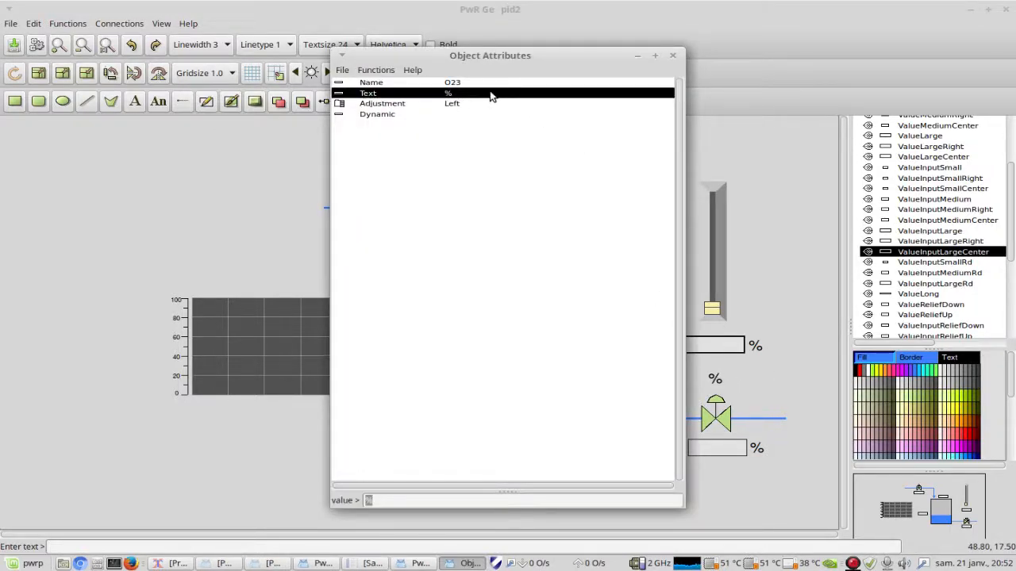
pyautogui.press('Return')
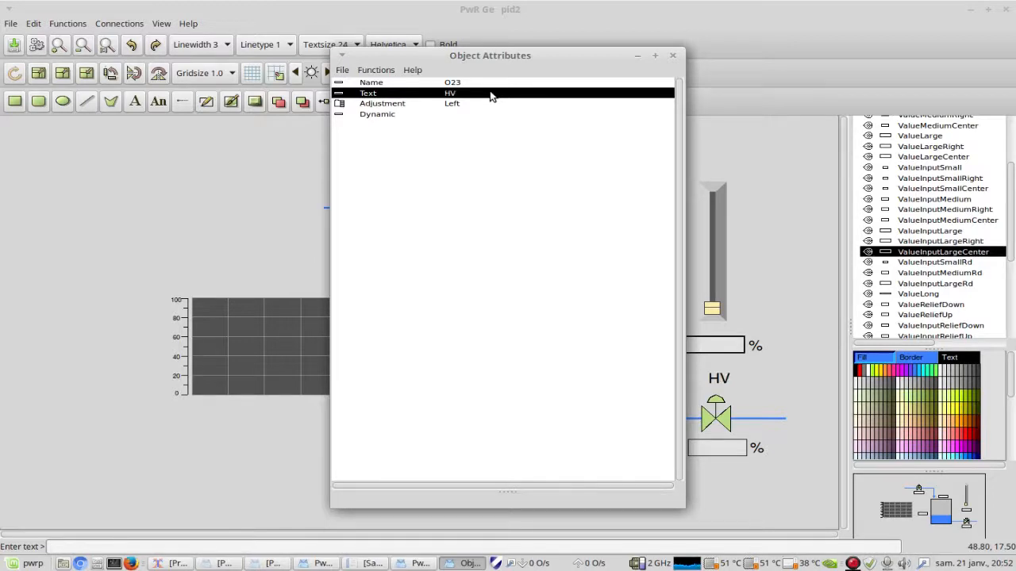
pyautogui.click(673, 55)
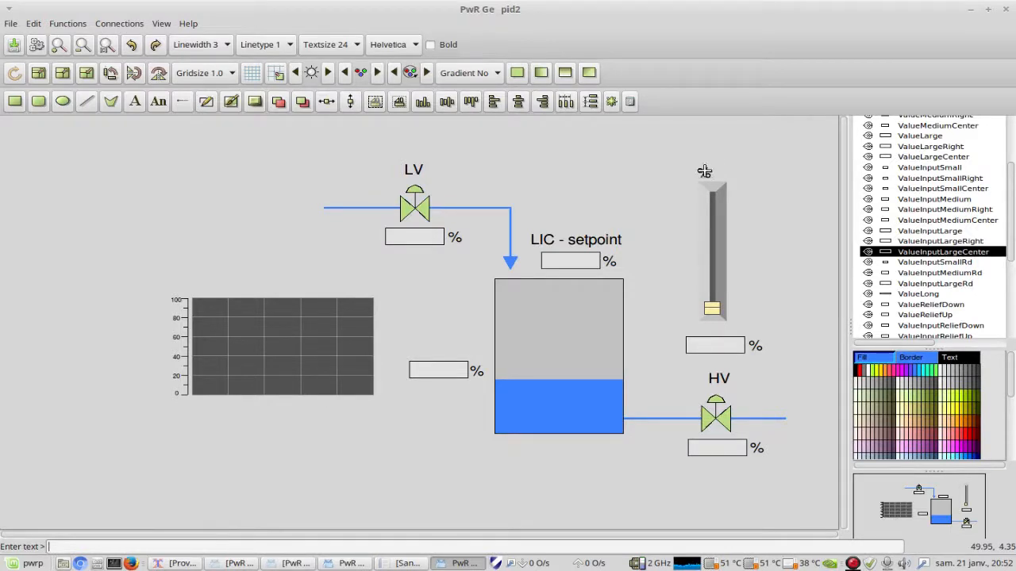
# - Paste a % text above the slider and change its text to "HIC"
pyautogui.doubleClick(709, 165)
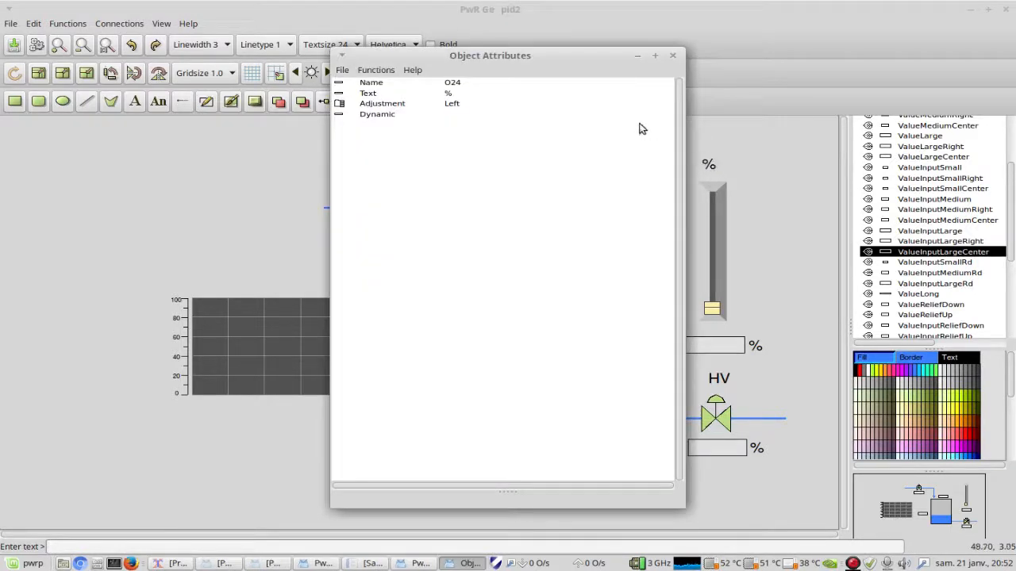
pyautogui.click(600, 96)
pyautogui.doubleClick(601, 96)
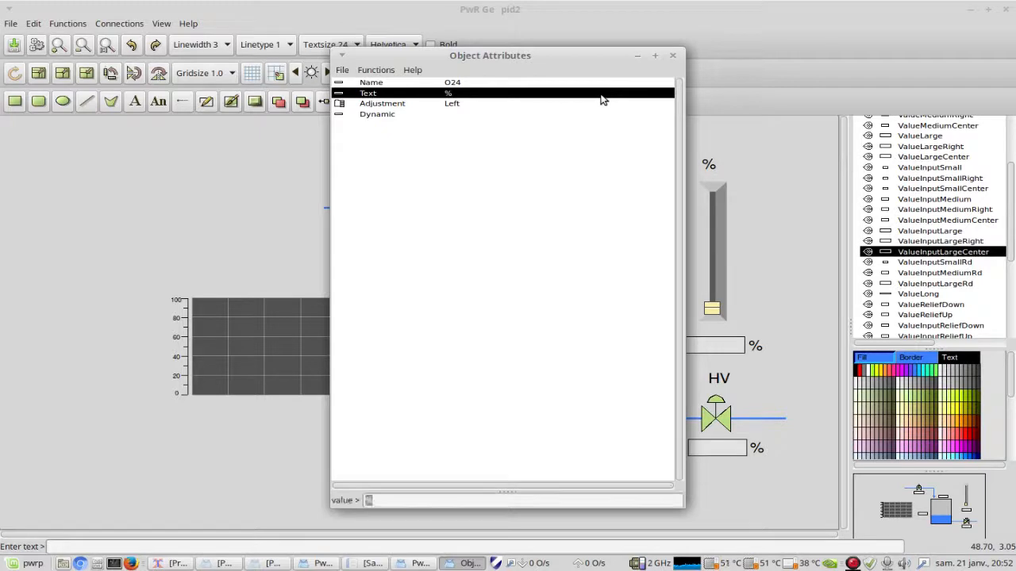
pyautogui.write('HIC')
pyautogui.press('Return')
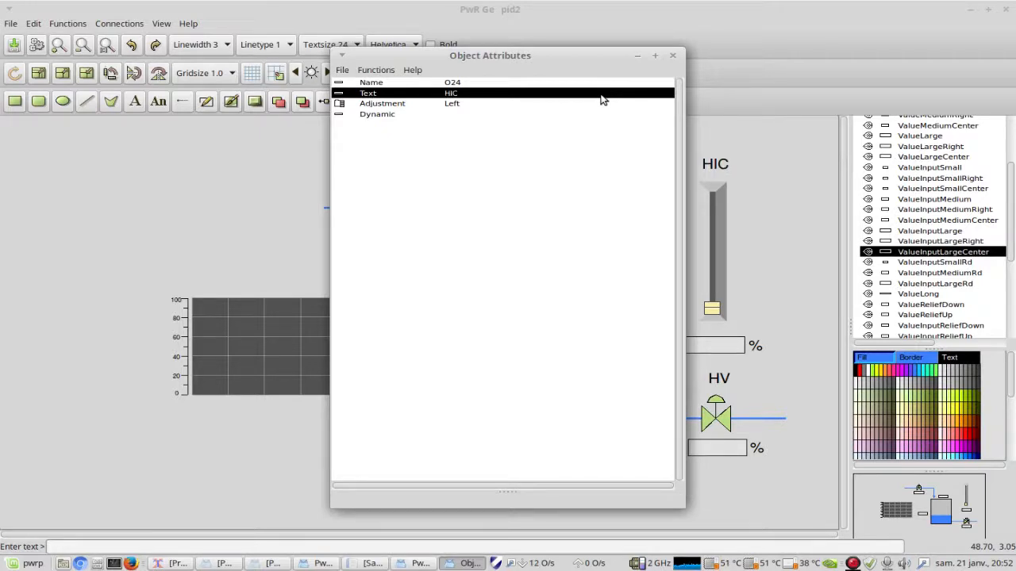
pyautogui.click(672, 58)
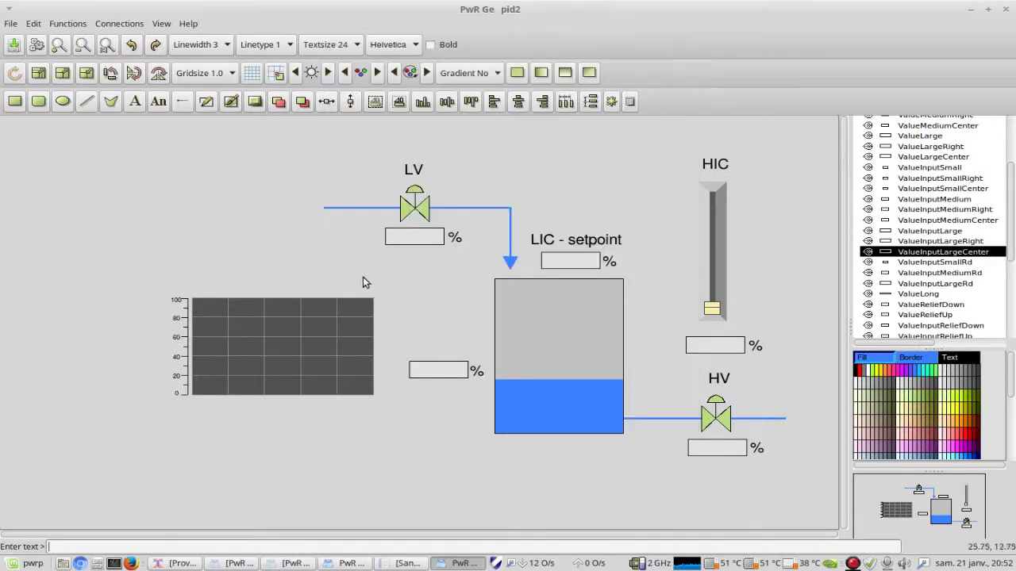
# - Paste a % text above the value field beside the tank and change its text to "LI"
pyautogui.doubleClick(433, 342)
pyautogui.click(449, 93)
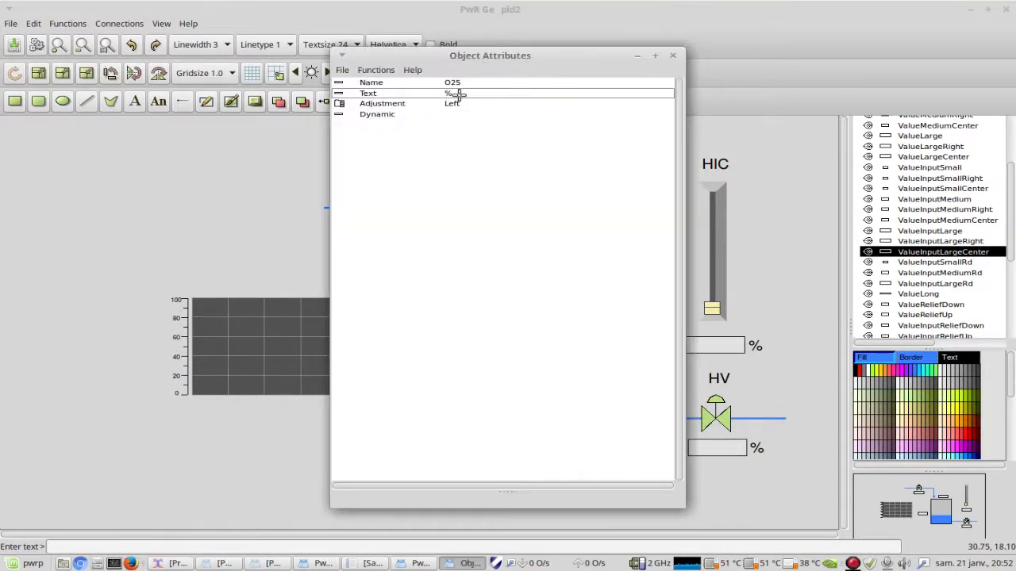
pyautogui.press('Right')
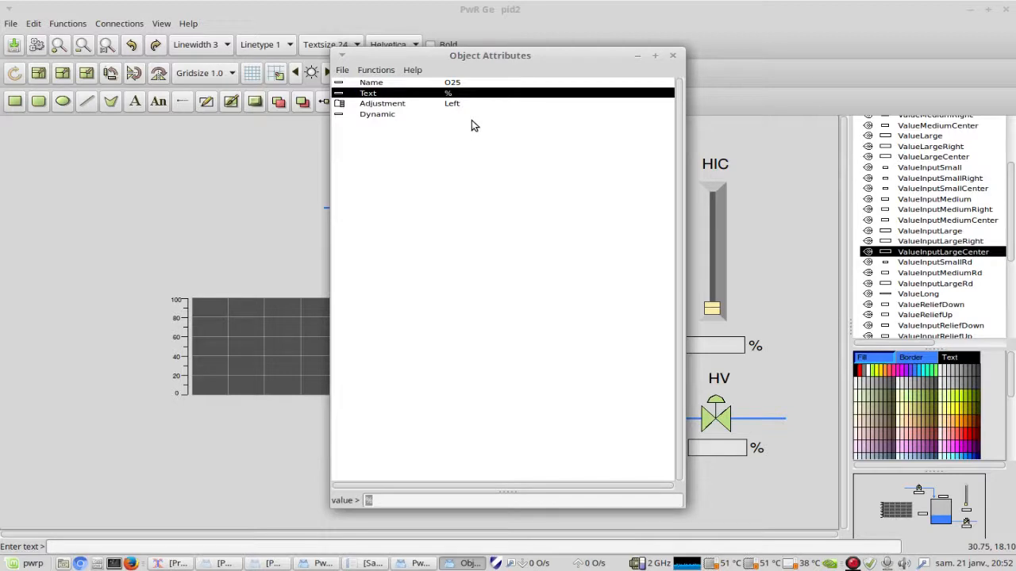
pyautogui.press('Return')
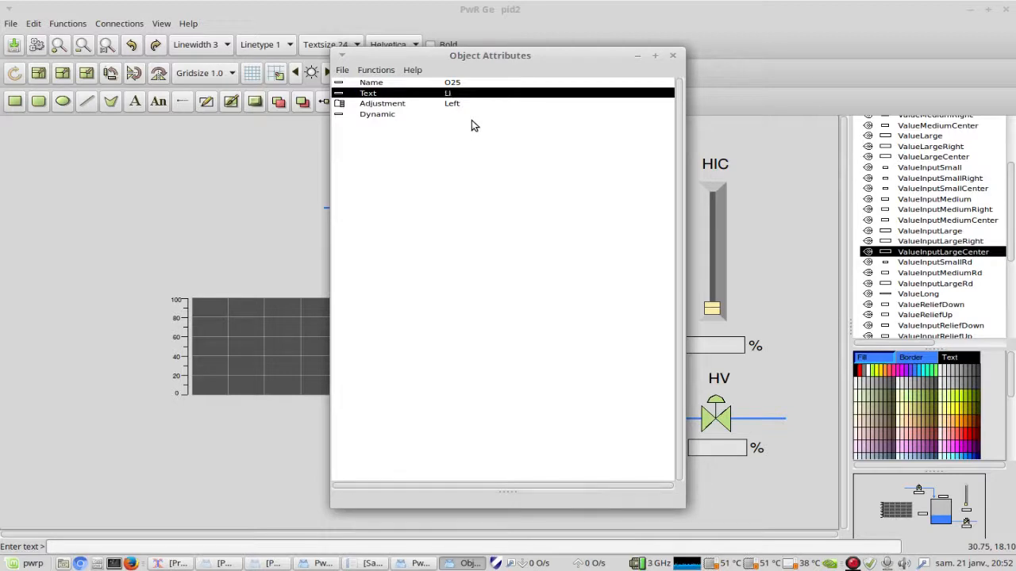
pyautogui.click(672, 56)
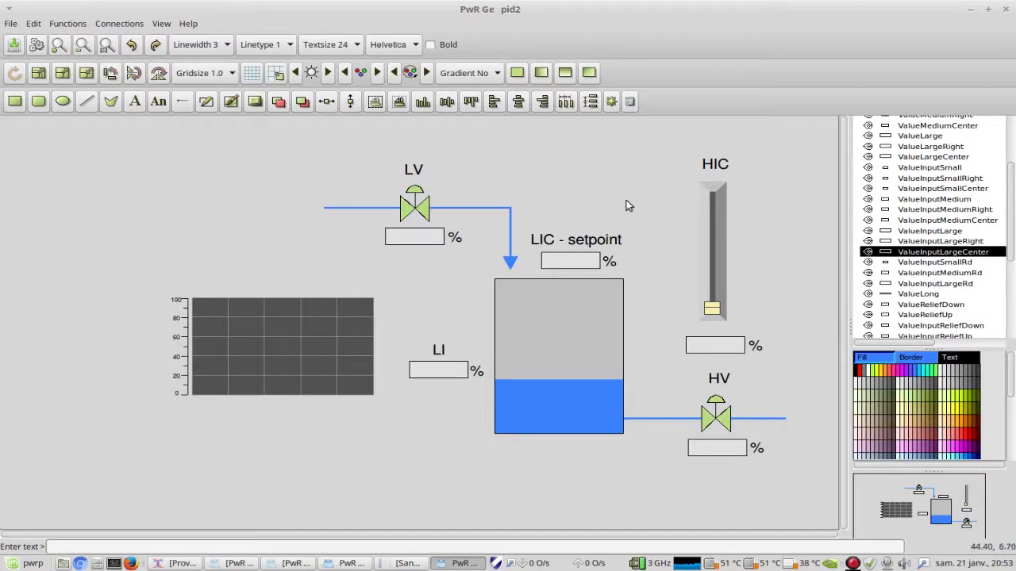
# - Show the plant hierarchy in a wider palette, expand Plant and select the Lt signal
pyautogui.click(613, 103)
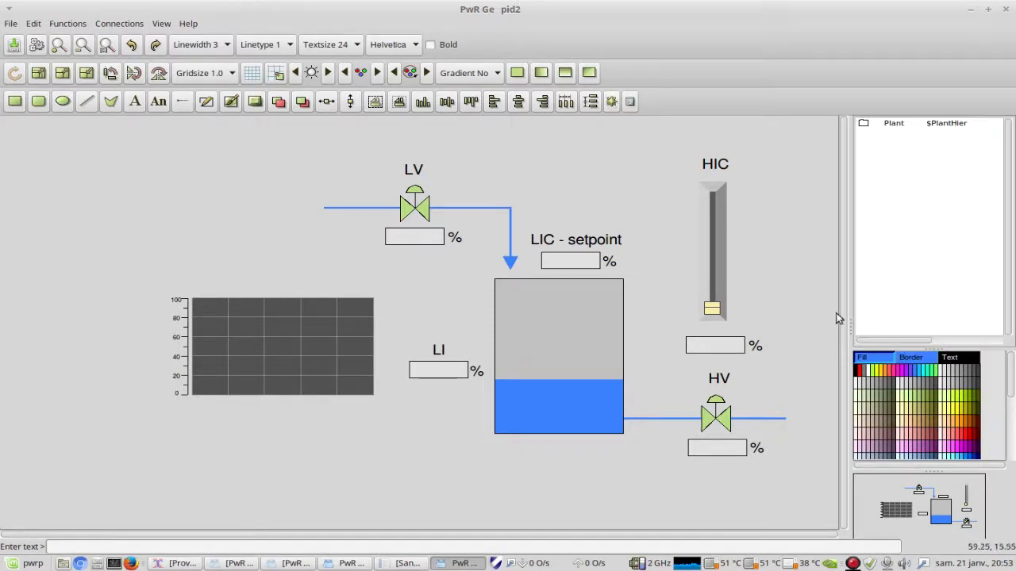
pyautogui.moveTo(851, 324); pyautogui.dragTo(817, 324)
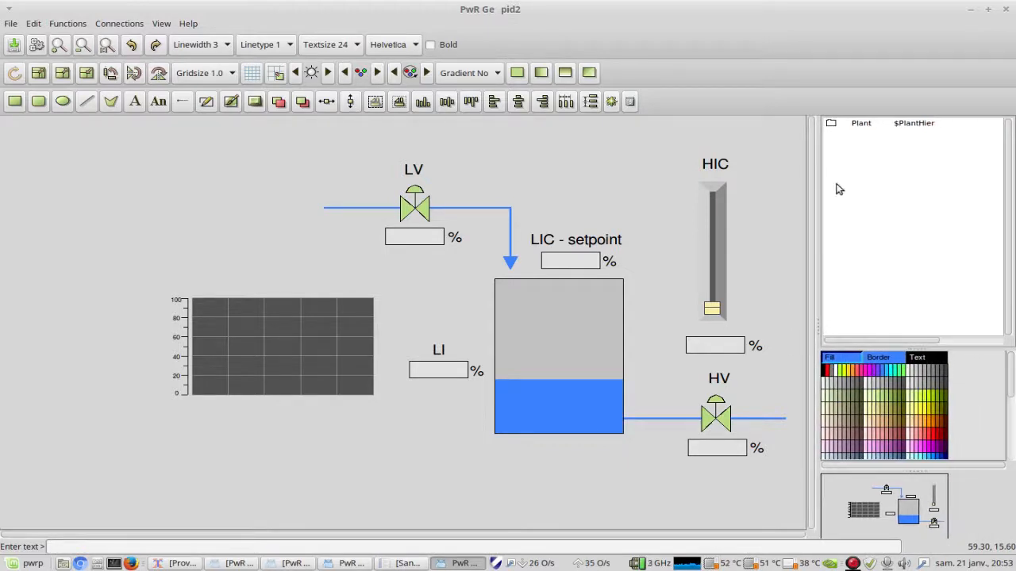
pyautogui.click(827, 122)
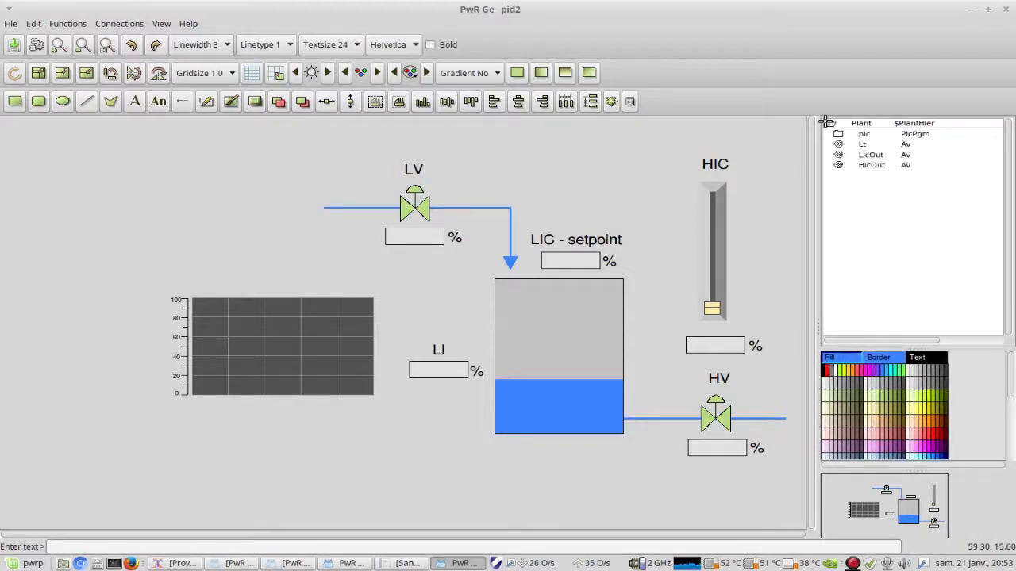
pyautogui.click(864, 146)
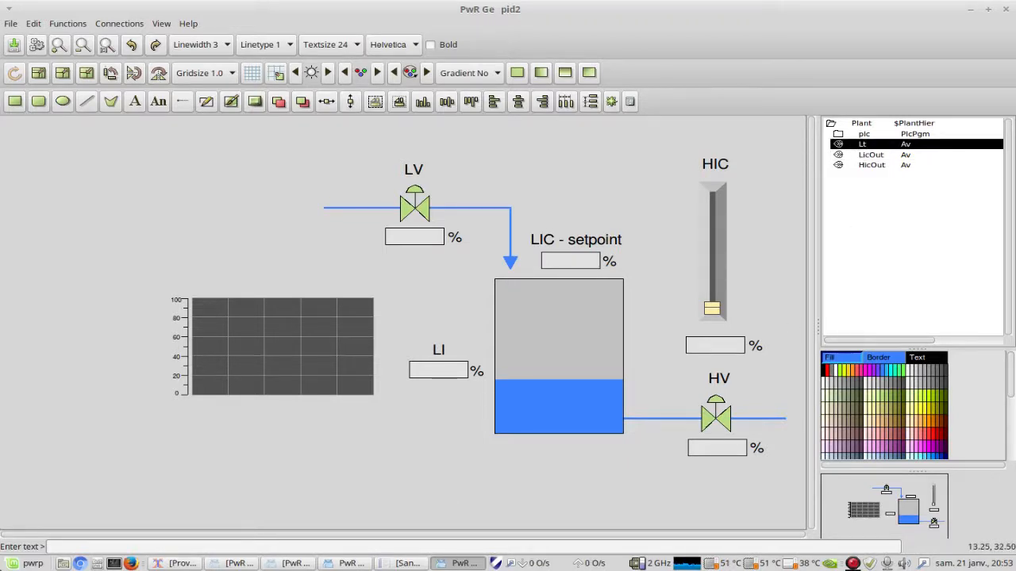
# - Restore the accidentally blanked text beside the inlet valve's value field to "%"
pyautogui.click(69, 546)
pyautogui.press('Return')
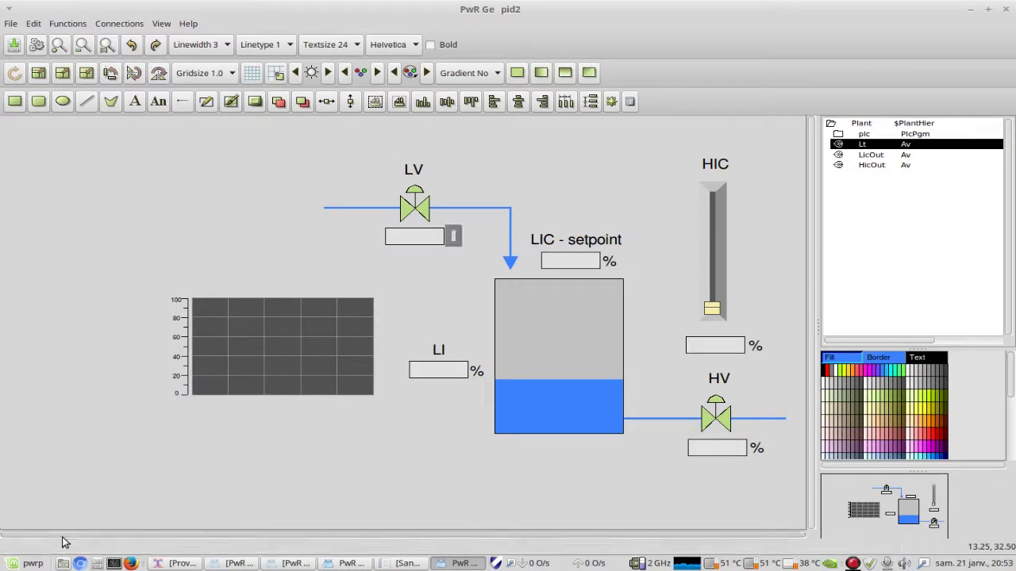
pyautogui.doubleClick(452, 236)
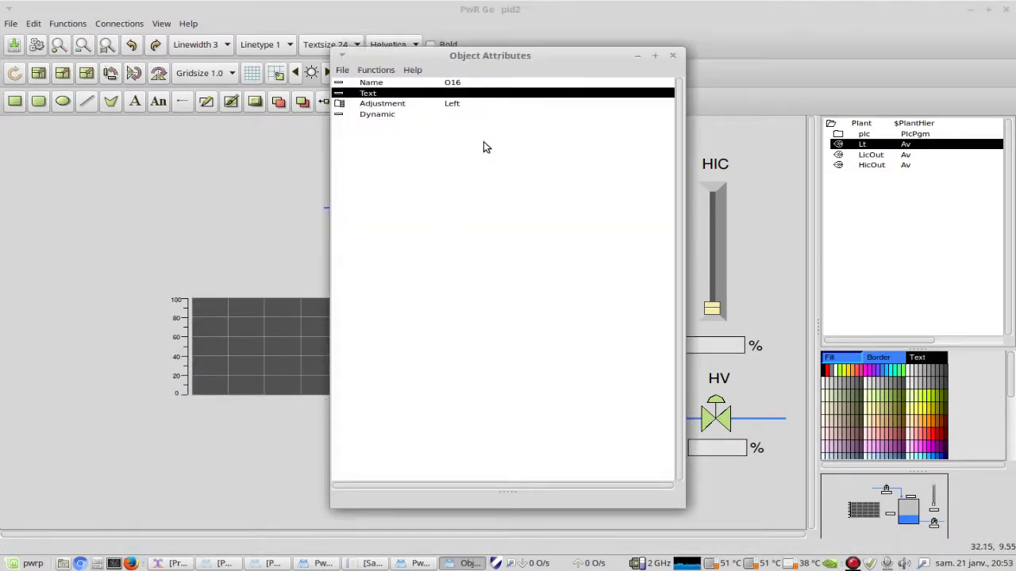
pyautogui.hotkey('ctrl', 'q')
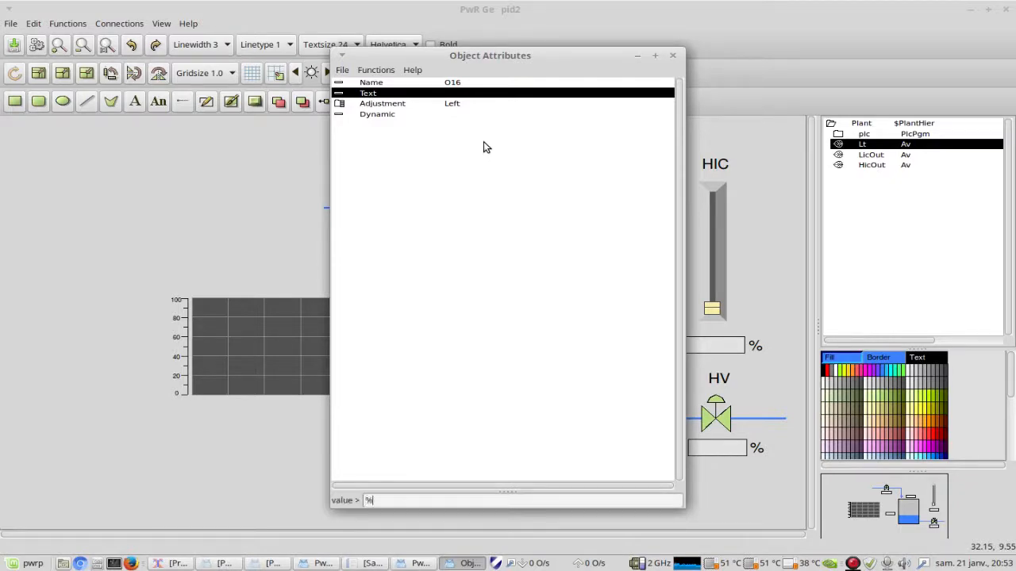
pyautogui.write('%')
pyautogui.press('Return')
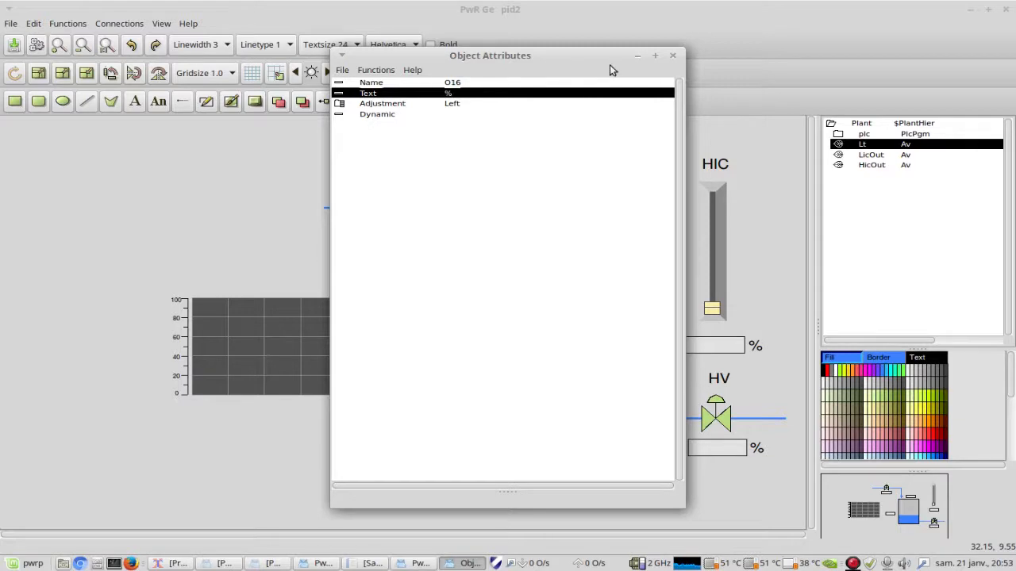
pyautogui.click(674, 56)
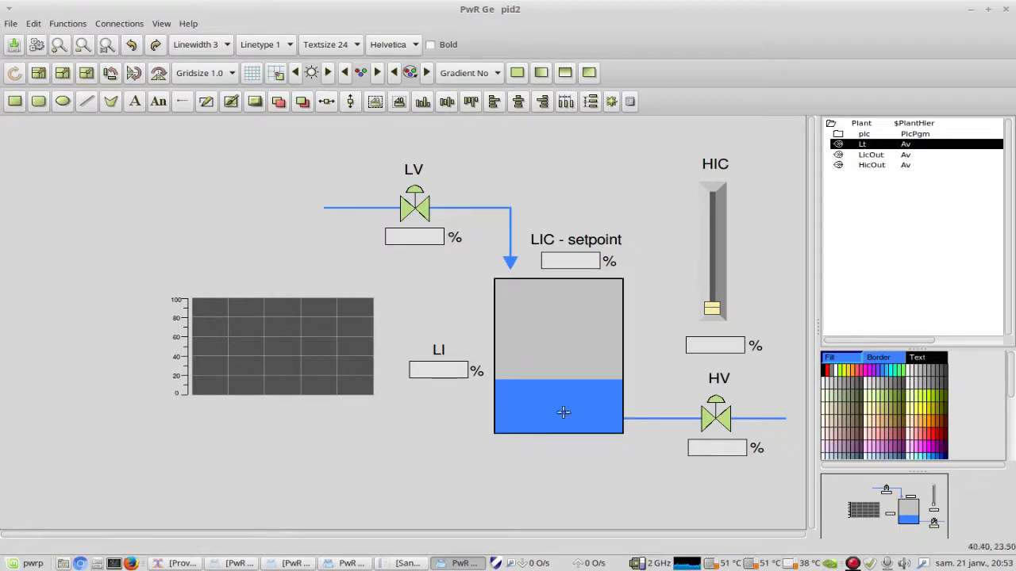
# - Connect the Lt signal to the LI value field and to the tank's level bar
pyautogui.keyDown('ctrl'); pyautogui.doubleClick(434, 369); pyautogui.keyUp('ctrl')
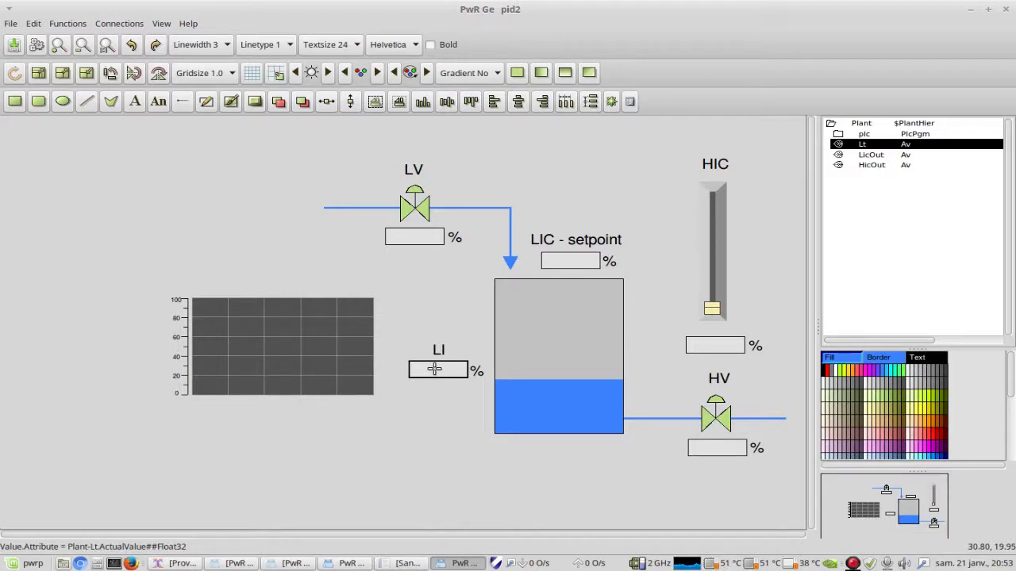
pyautogui.keyDown('ctrl'); pyautogui.doubleClick(560, 358); pyautogui.keyUp('ctrl')
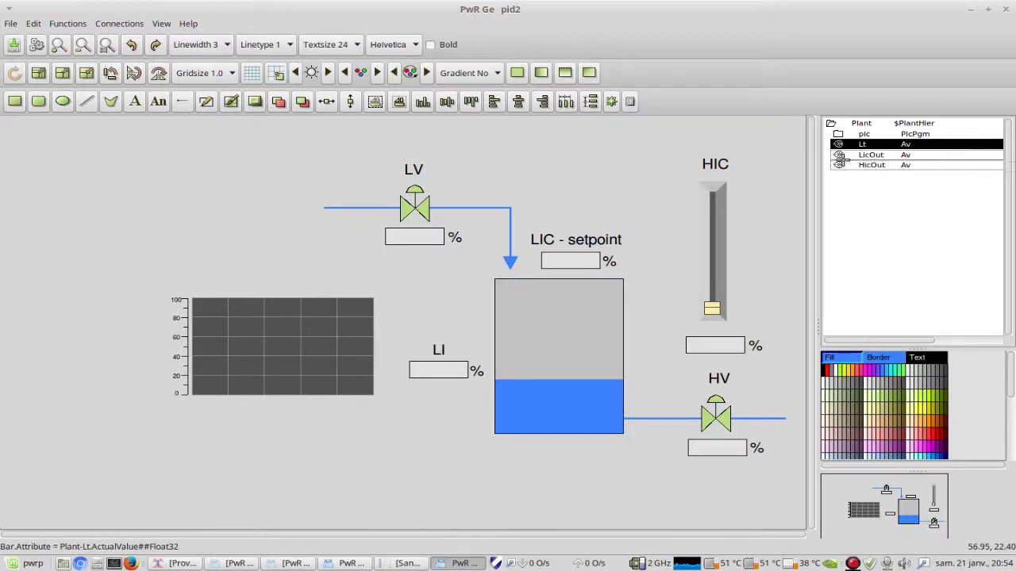
# - Connect LicOut to the LV value field, and HicOut to the HV value field and the HIC slider
pyautogui.click(873, 156)
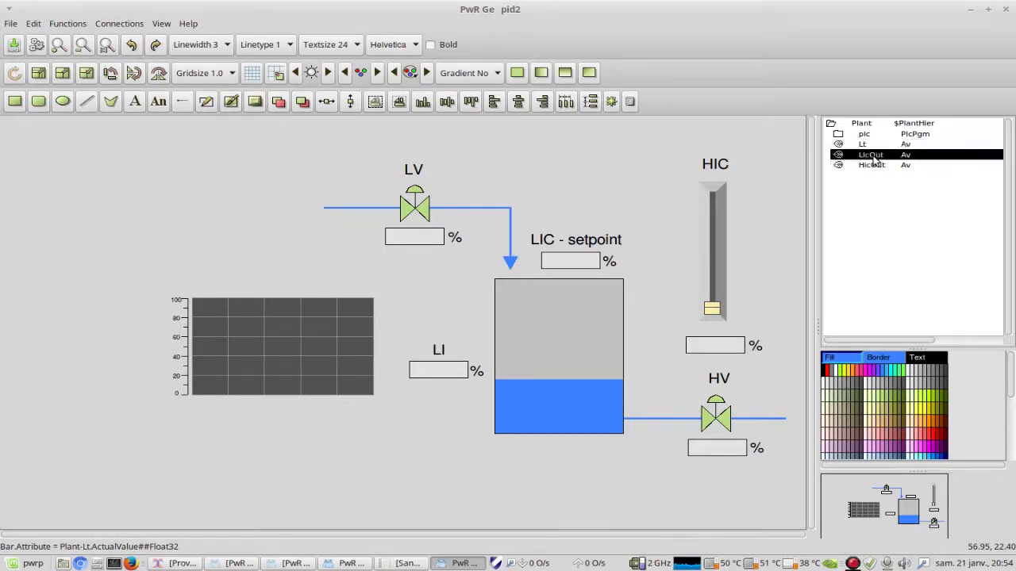
pyautogui.keyDown('ctrl'); pyautogui.doubleClick(416, 236); pyautogui.keyUp('ctrl')
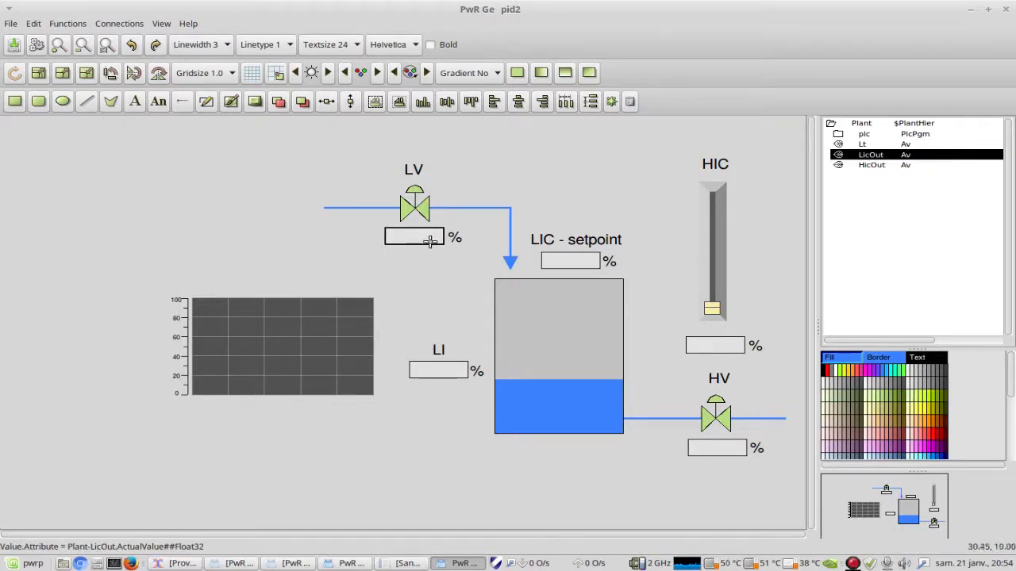
pyautogui.click(874, 164)
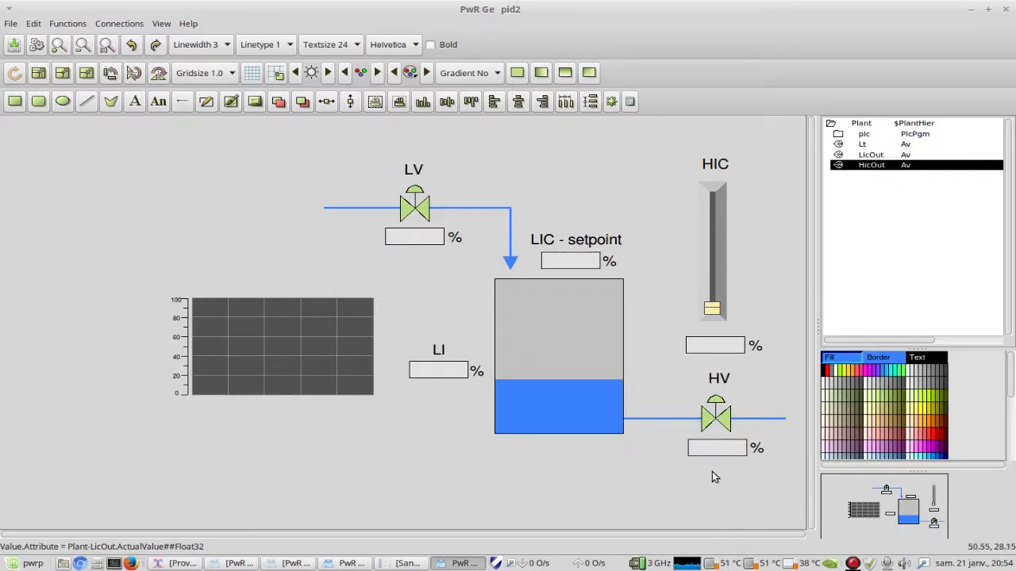
pyautogui.keyDown('ctrl'); pyautogui.doubleClick(720, 447); pyautogui.keyUp('ctrl')
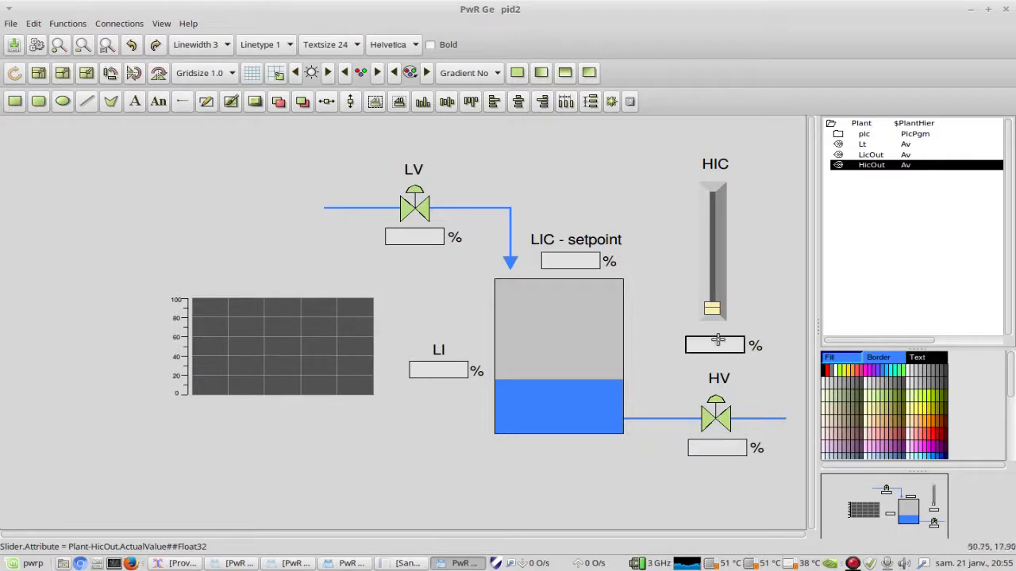
# - Set the Value.Format attribute of the LV valve's value field to %3.2f
pyautogui.doubleClick(409, 235)
pyautogui.moveTo(562, 54); pyautogui.dragTo(265, 59)
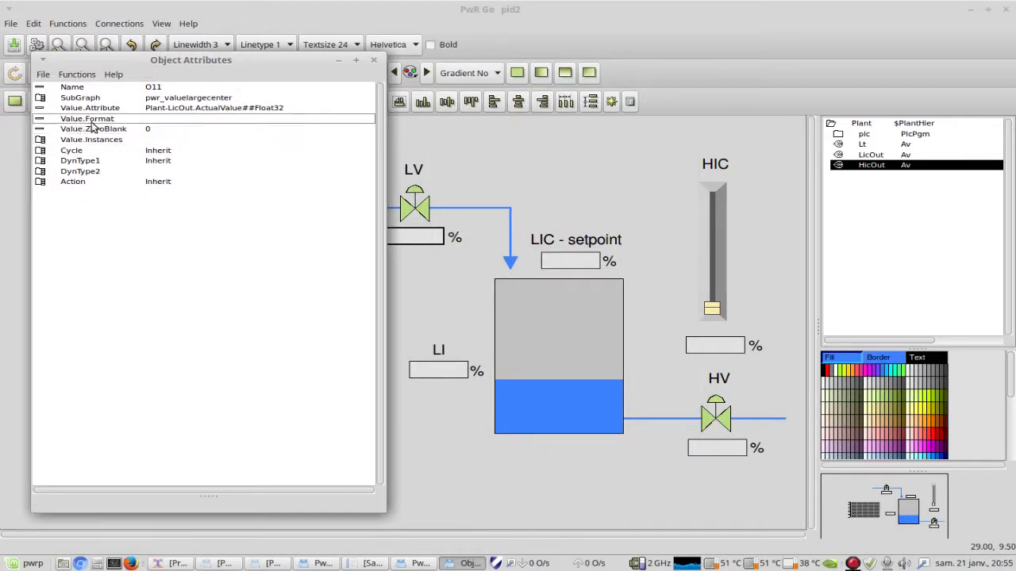
pyautogui.click(166, 119)
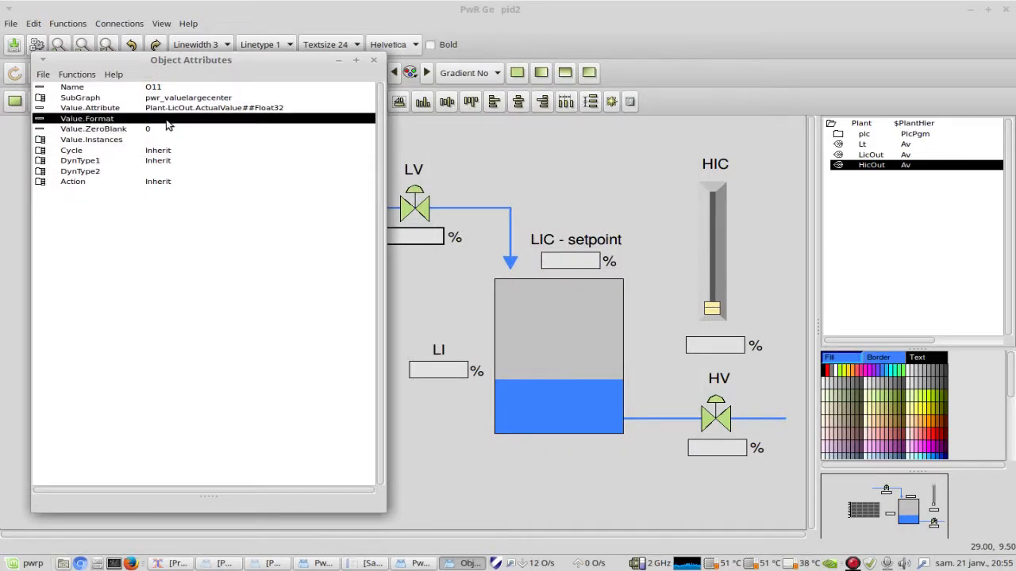
pyautogui.doubleClick(166, 119)
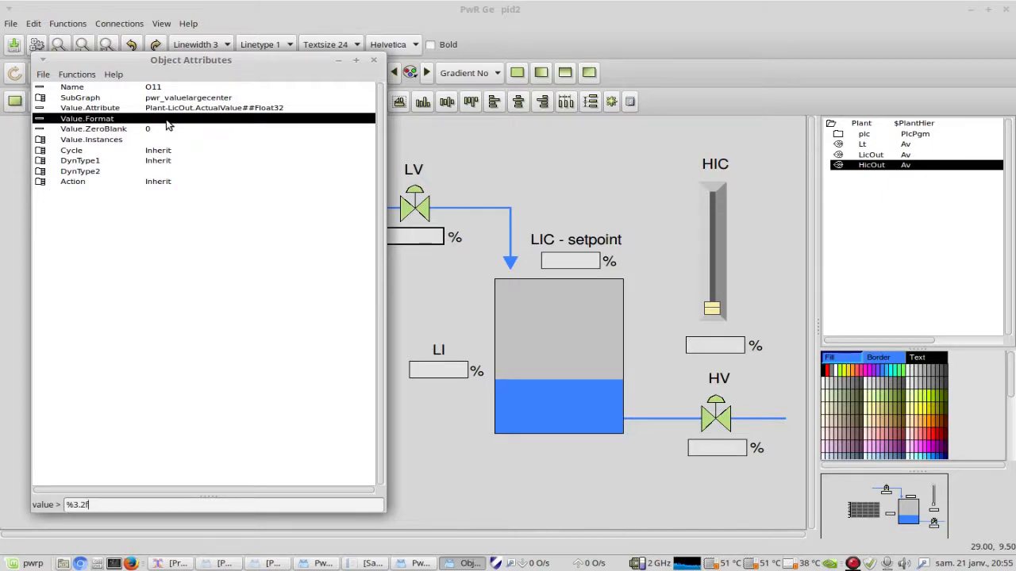
pyautogui.press('Return')
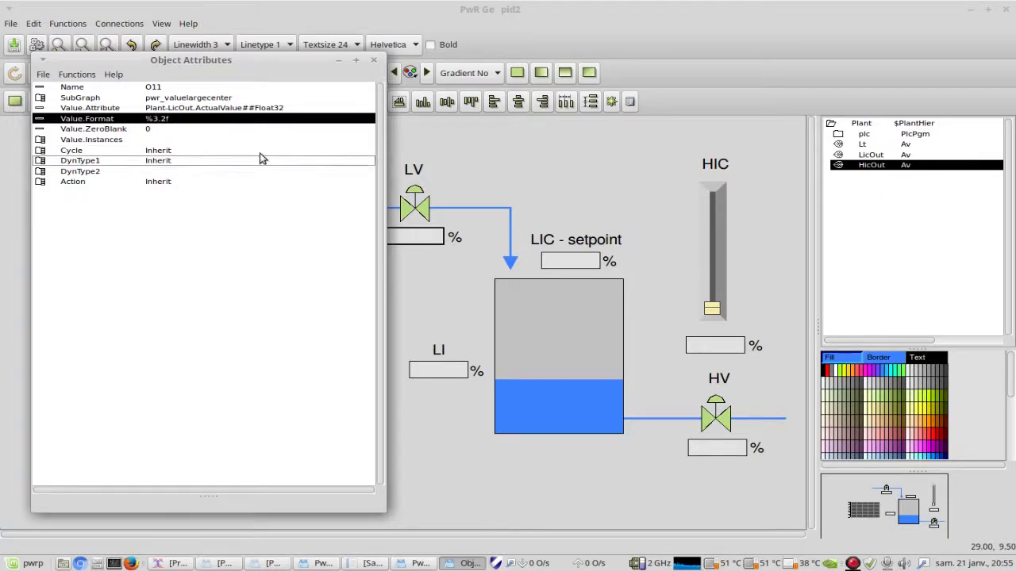
# - Set the Value.Format attribute of the LIC setpoint input field to %3.2f
pyautogui.click(373, 59)
pyautogui.click(576, 261)
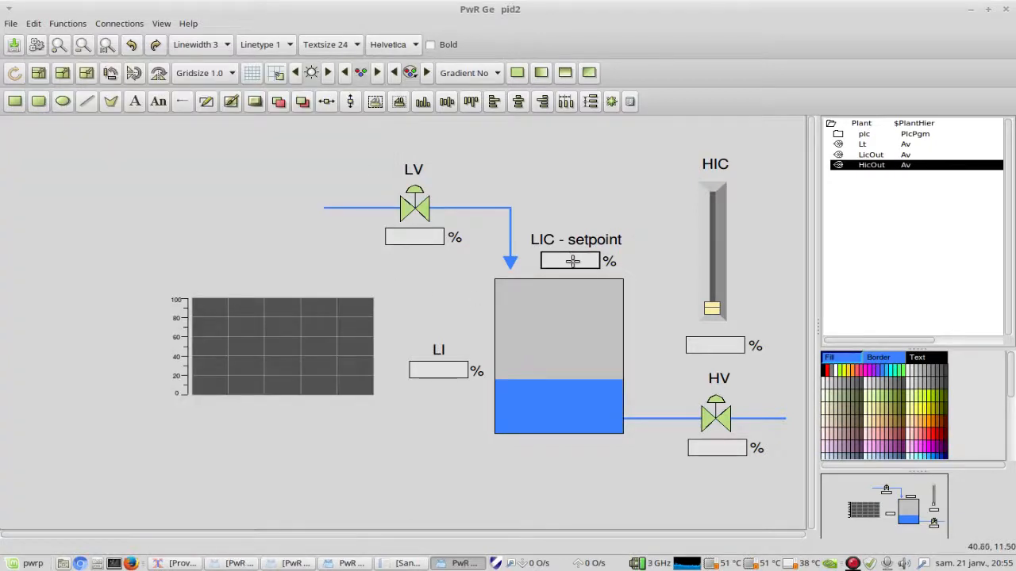
pyautogui.doubleClick(576, 262)
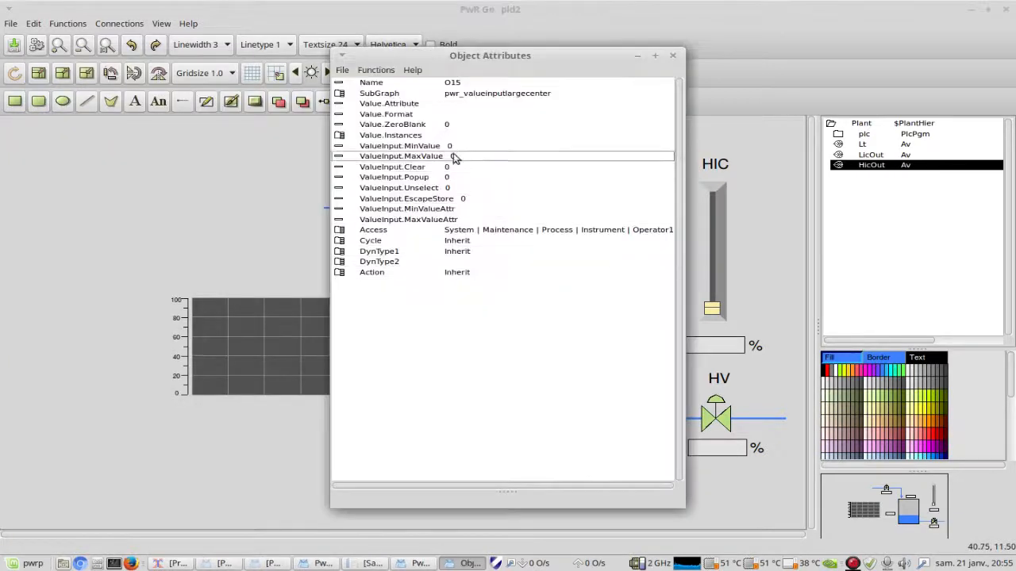
pyautogui.click(477, 116)
pyautogui.doubleClick(477, 117)
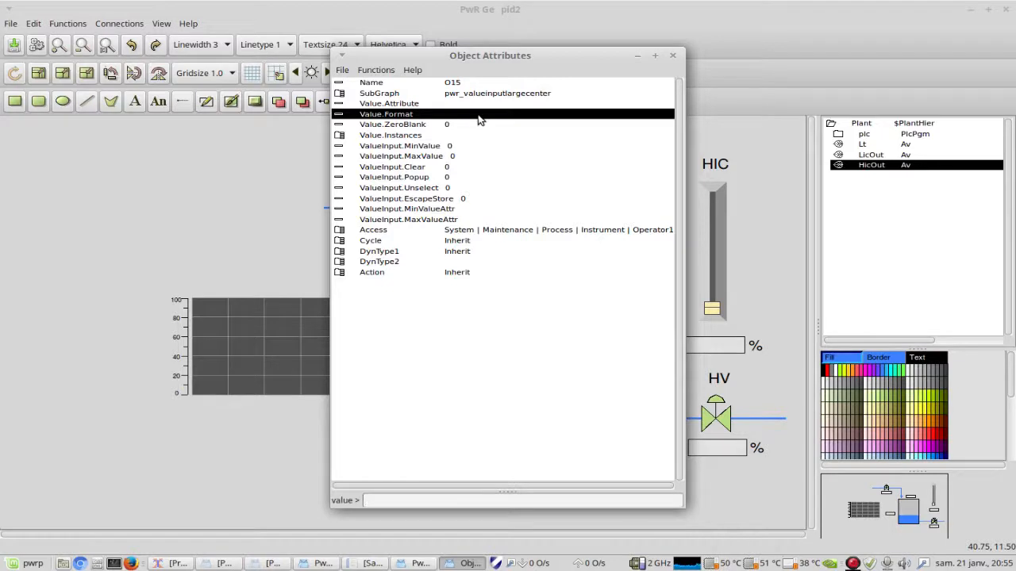
pyautogui.write('%3.2f')
pyautogui.press('Return')
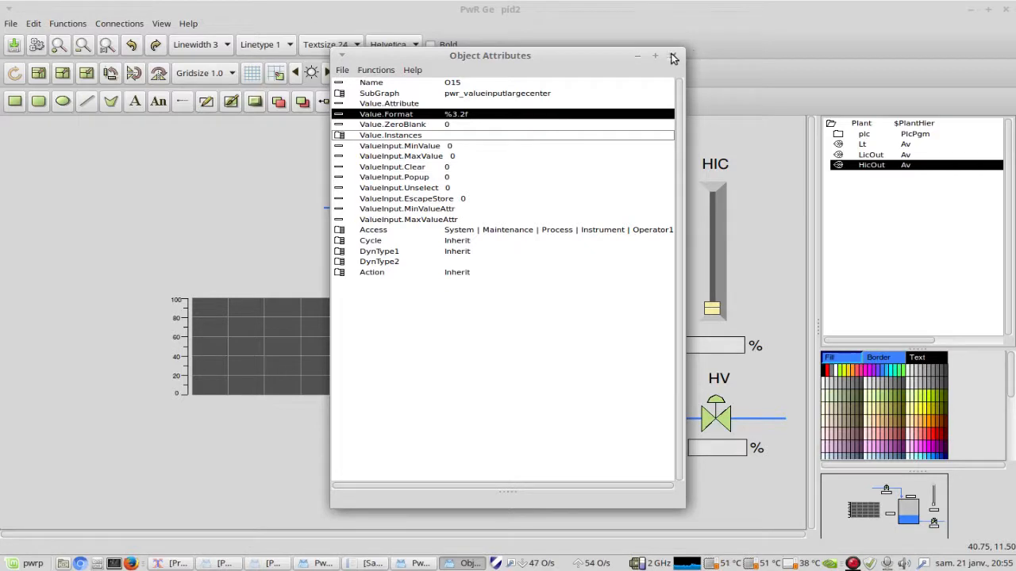
pyautogui.click(673, 57)
# - Set the Value.Format attribute of the LI value field beside the tank to %3.2f
pyautogui.doubleClick(436, 367)
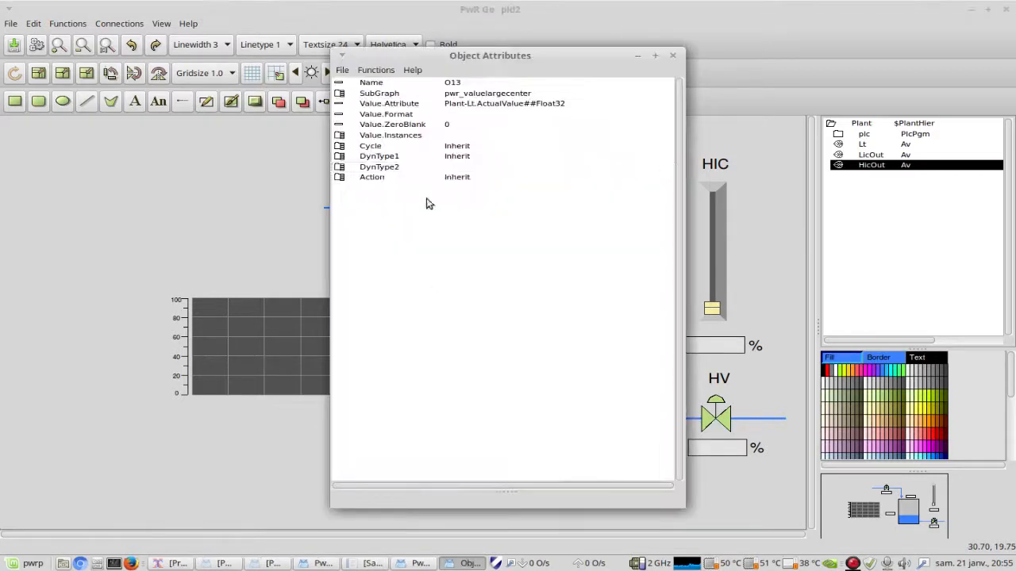
pyautogui.doubleClick(470, 118)
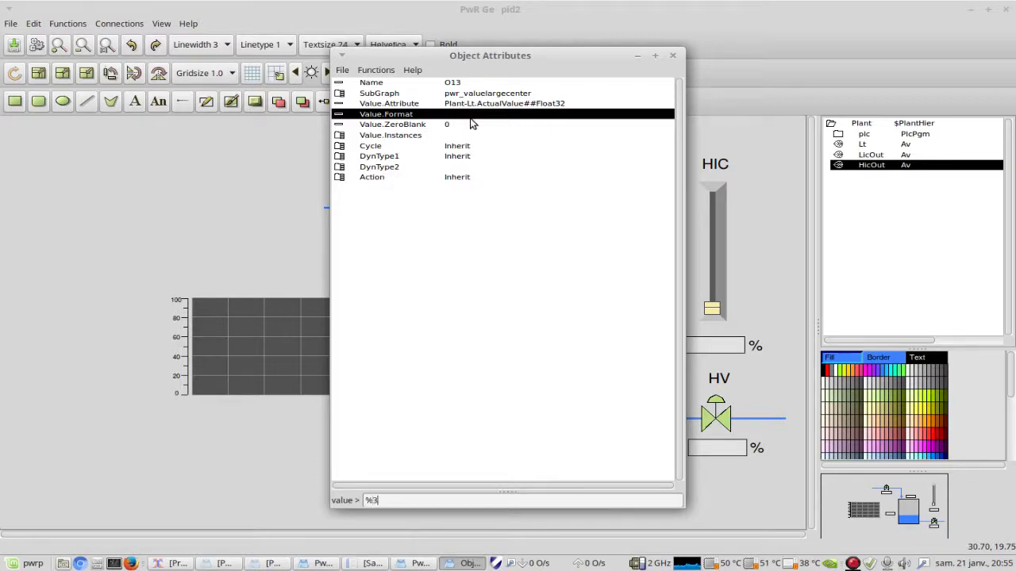
pyautogui.write('%3.2f')
pyautogui.press('Return')
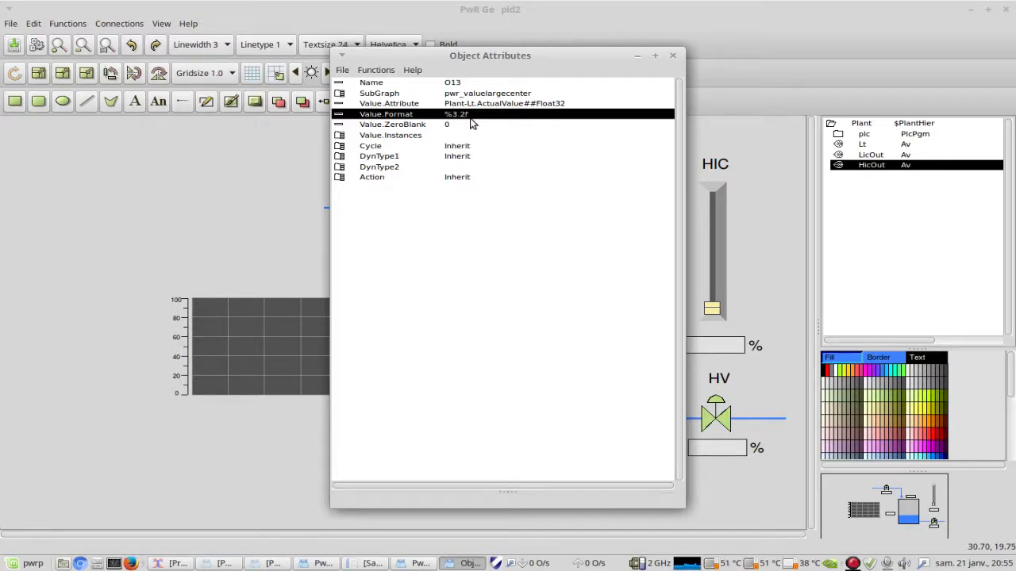
pyautogui.click(673, 55)
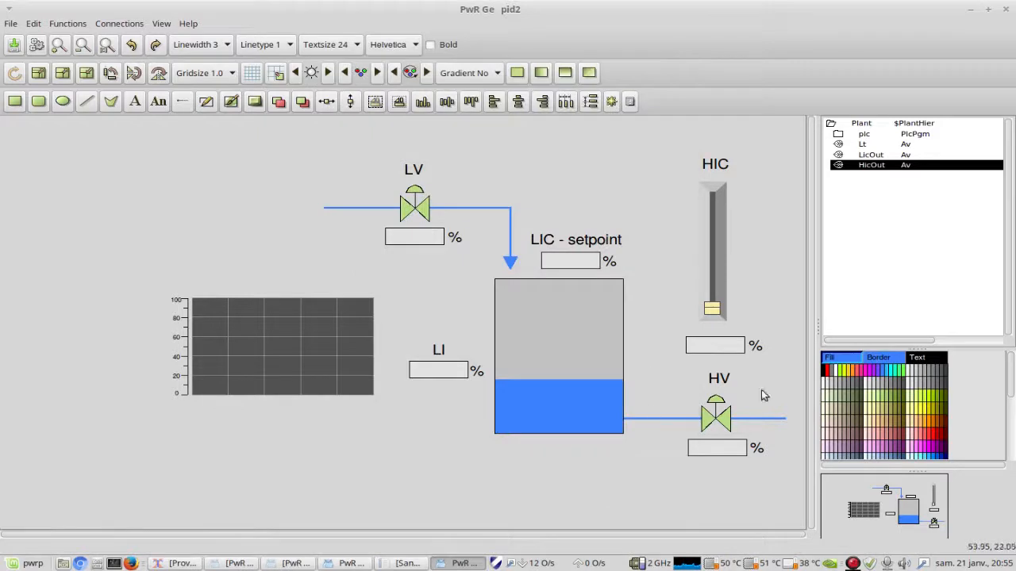
# - Set the Value.Format attribute of the input field below the HIC slider to %3.2f
pyautogui.doubleClick(719, 345)
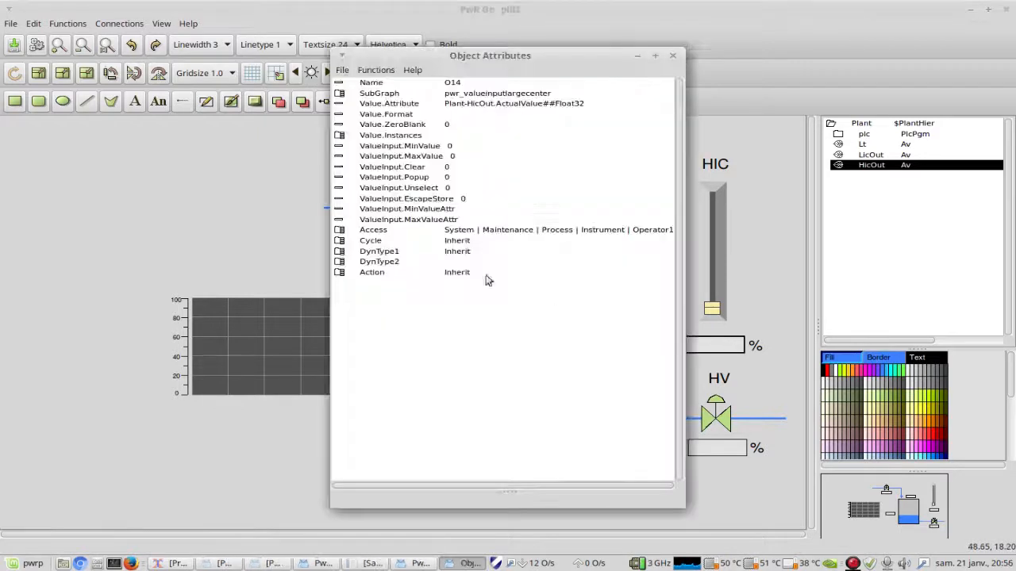
pyautogui.click(462, 116)
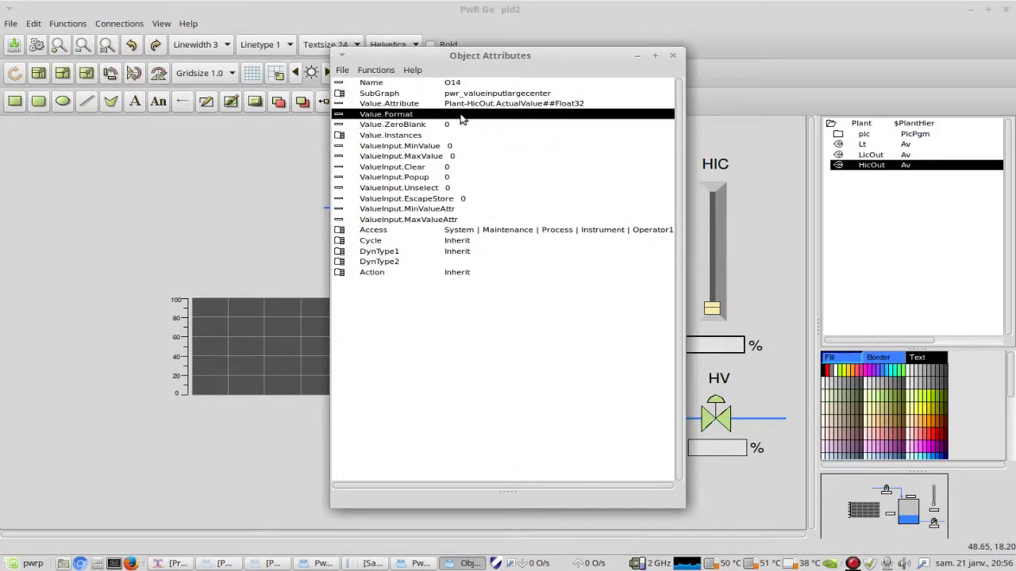
pyautogui.hotkey('ctrl', 'q')
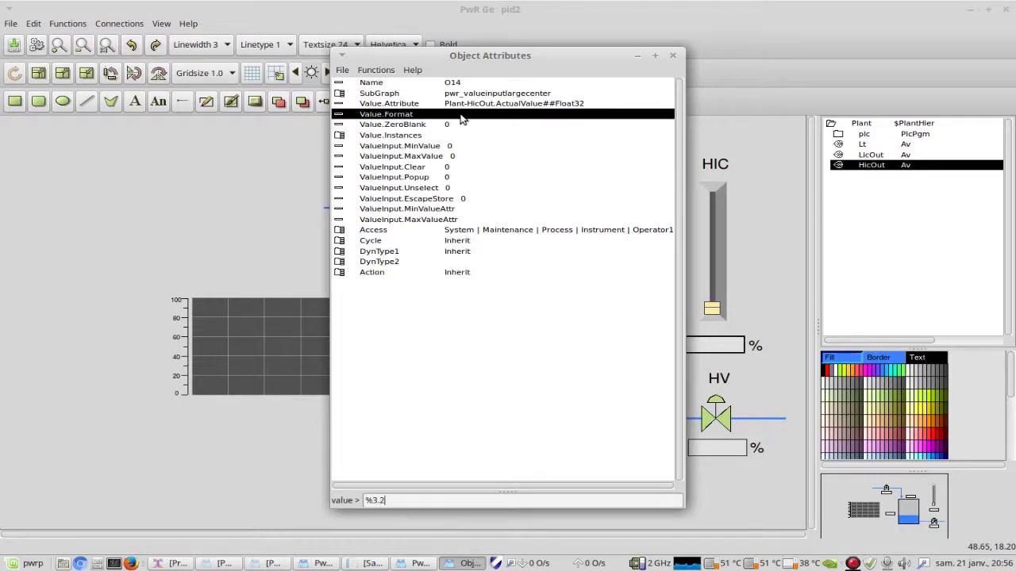
pyautogui.press('Return')
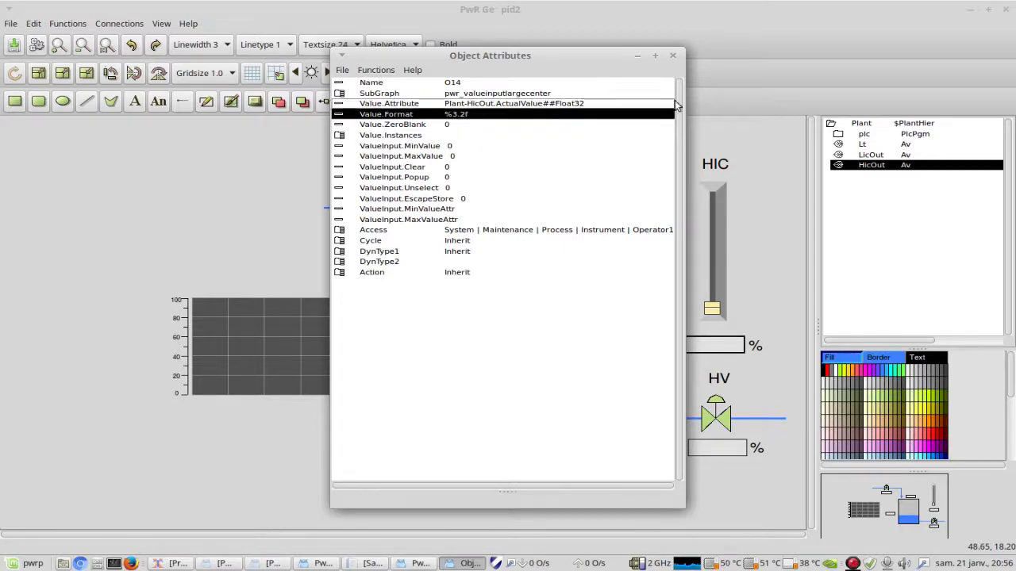
pyautogui.click(674, 58)
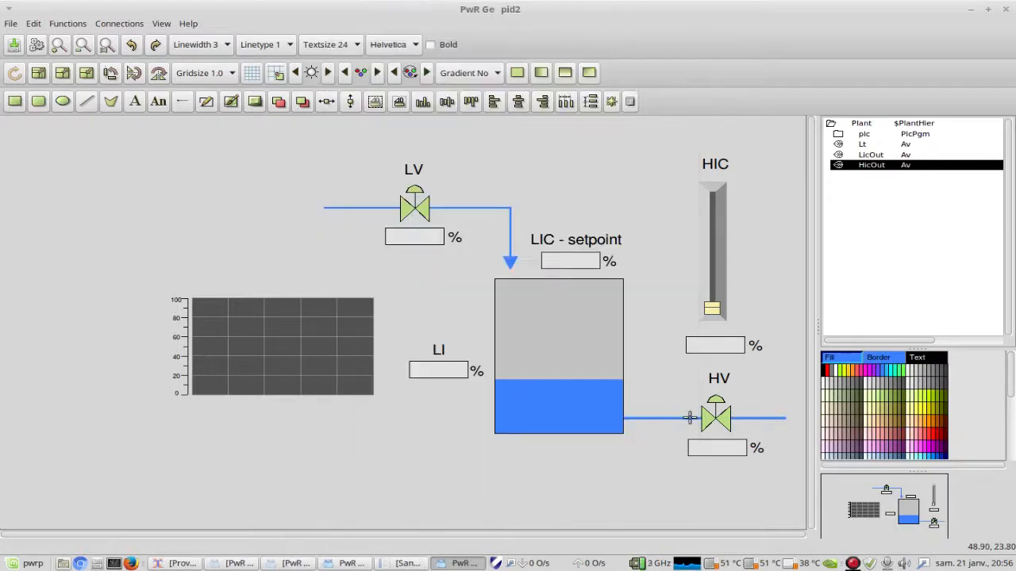
# - Set the Value.Format attribute of the HV valve's value field to %3.2f
pyautogui.doubleClick(714, 449)
pyautogui.click(420, 148)
pyautogui.click(456, 114)
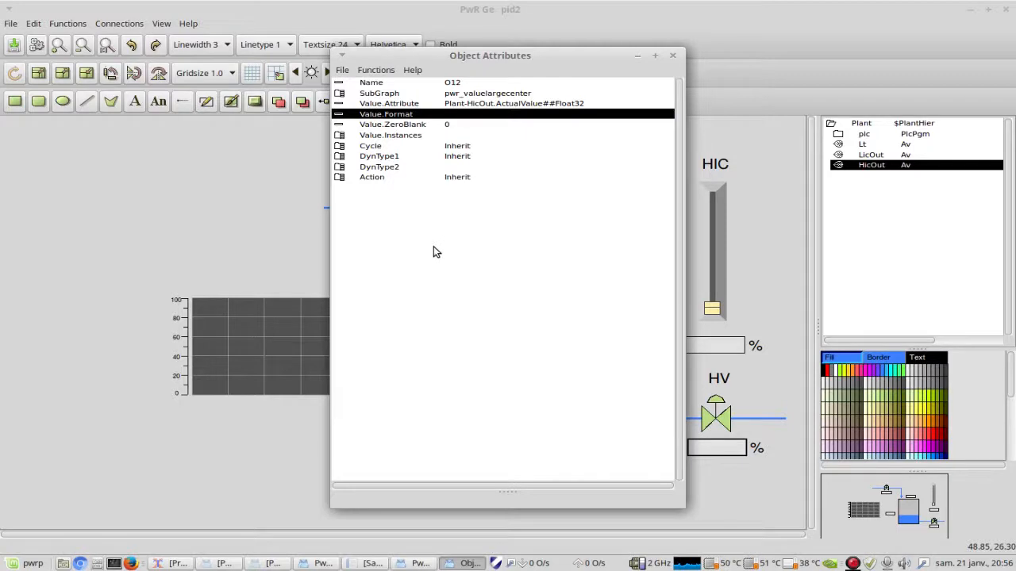
pyautogui.hotkey('ctrl', 'q')
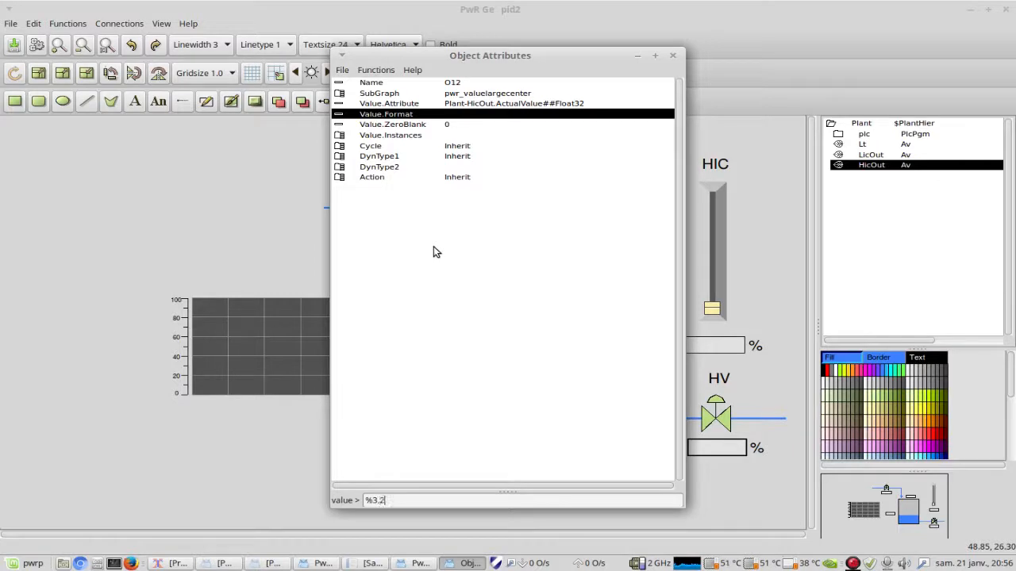
pyautogui.press('Return')
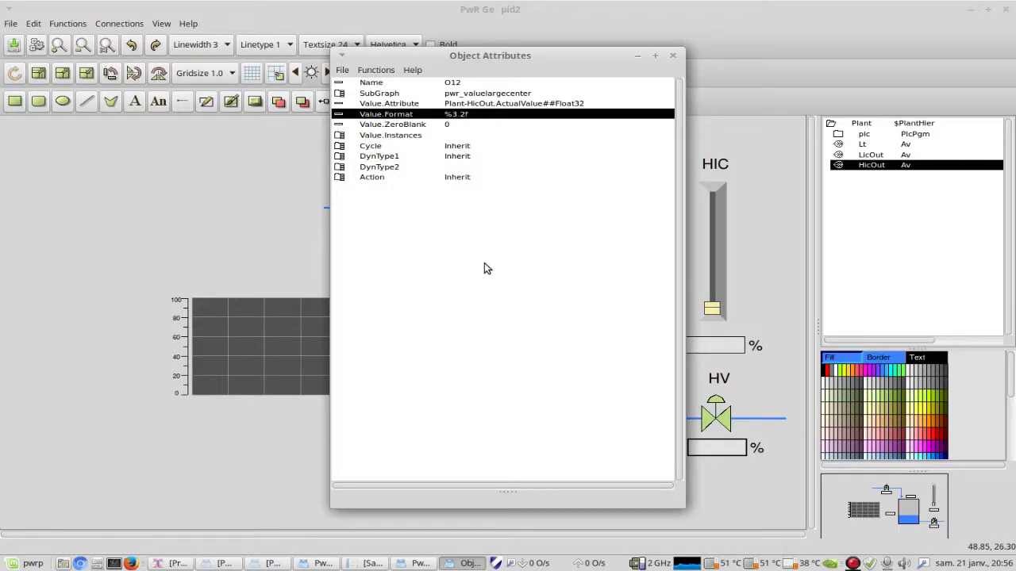
pyautogui.click(673, 57)
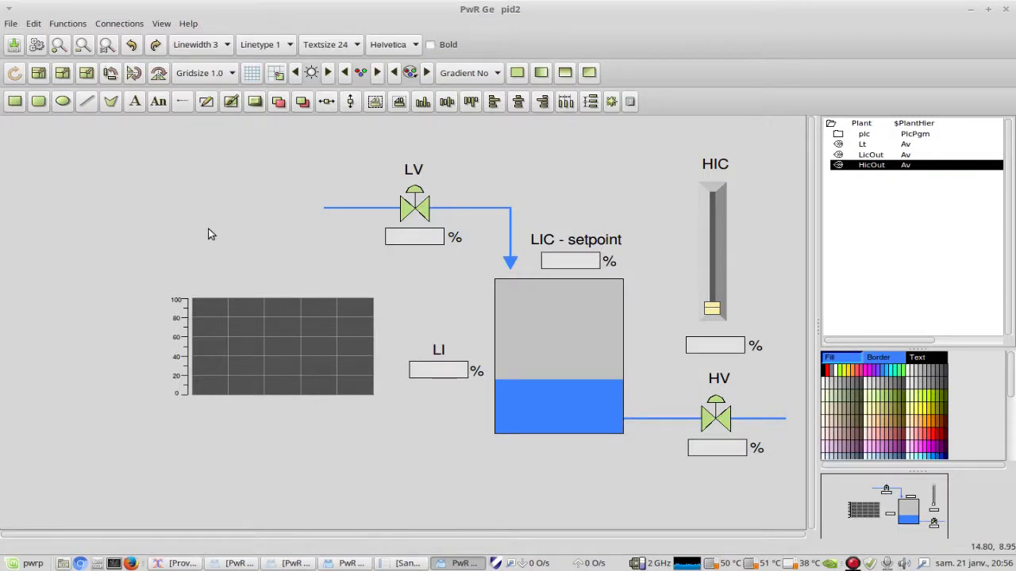
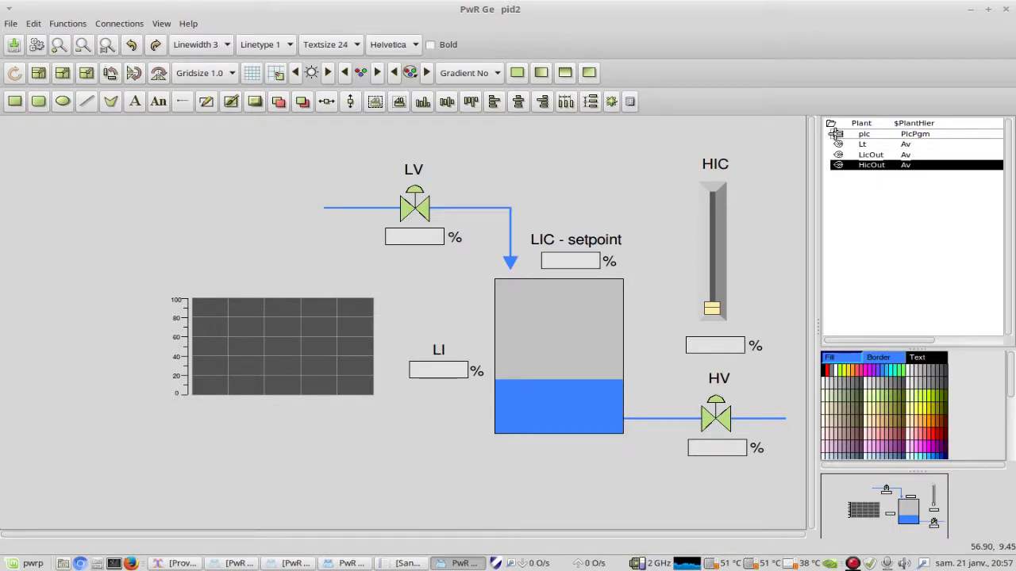
# - Connect the SetVal attribute of Mode0, found in the plc program's window W, to the LIC setpoint input field
pyautogui.click(835, 134)
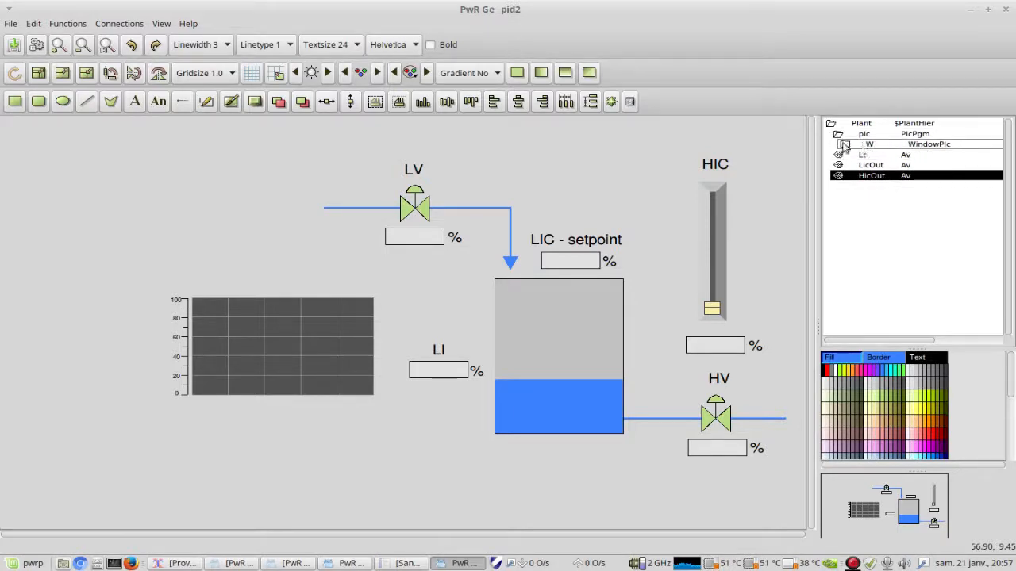
pyautogui.click(846, 145)
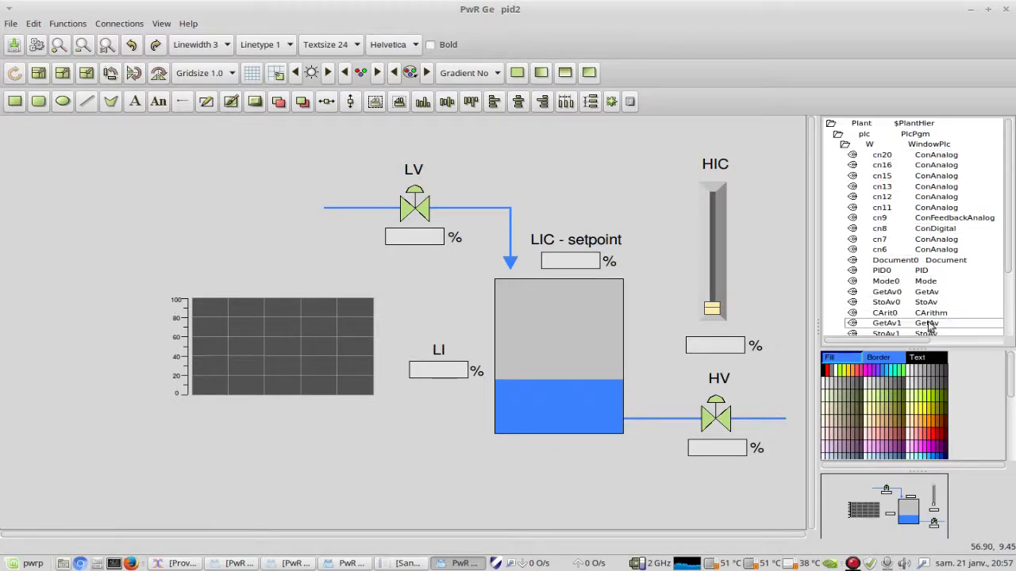
pyautogui.moveTo(1009, 154); pyautogui.dragTo(1011, 205)
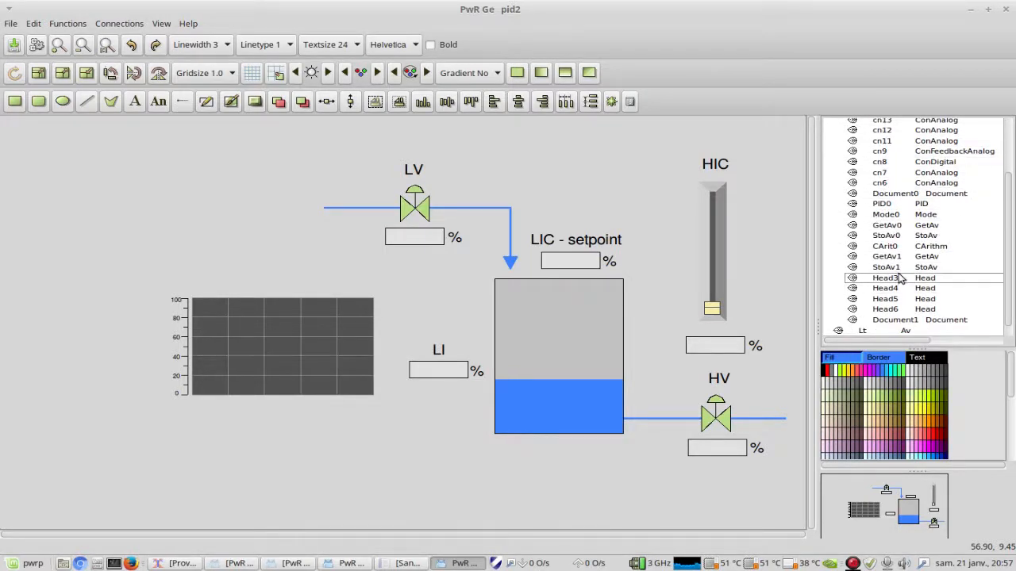
pyautogui.click(883, 219)
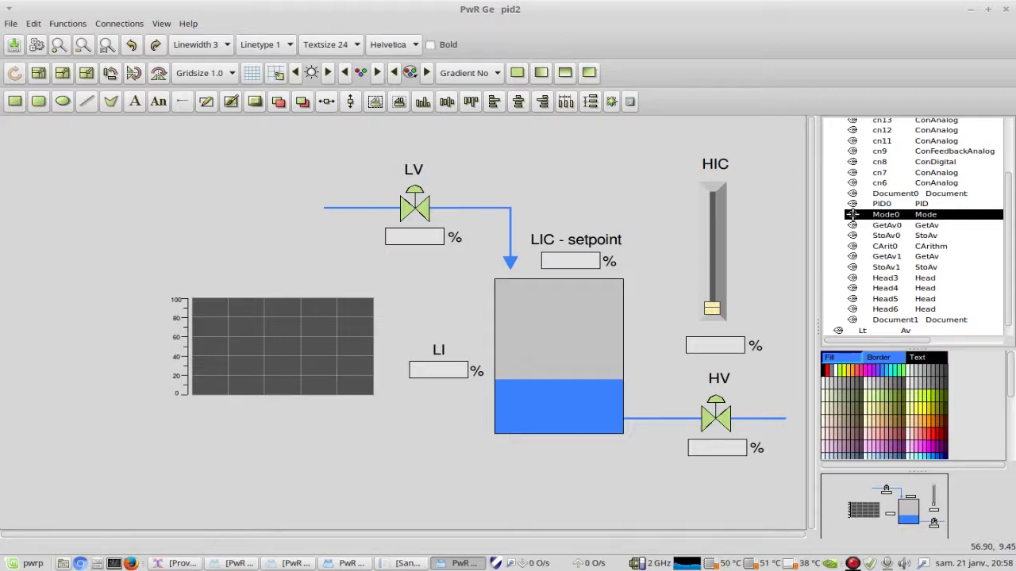
pyautogui.click(852, 214)
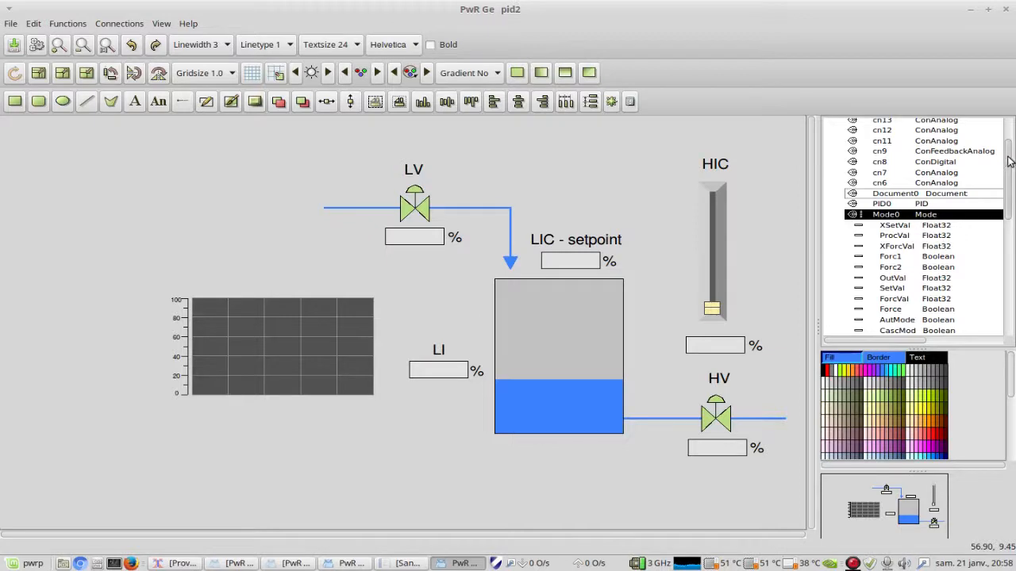
pyautogui.moveTo(1010, 162)
pyautogui.mouseDown()
pyautogui.moveTo(1006, 236)
pyautogui.moveTo(1011, 181)
pyautogui.mouseUp()
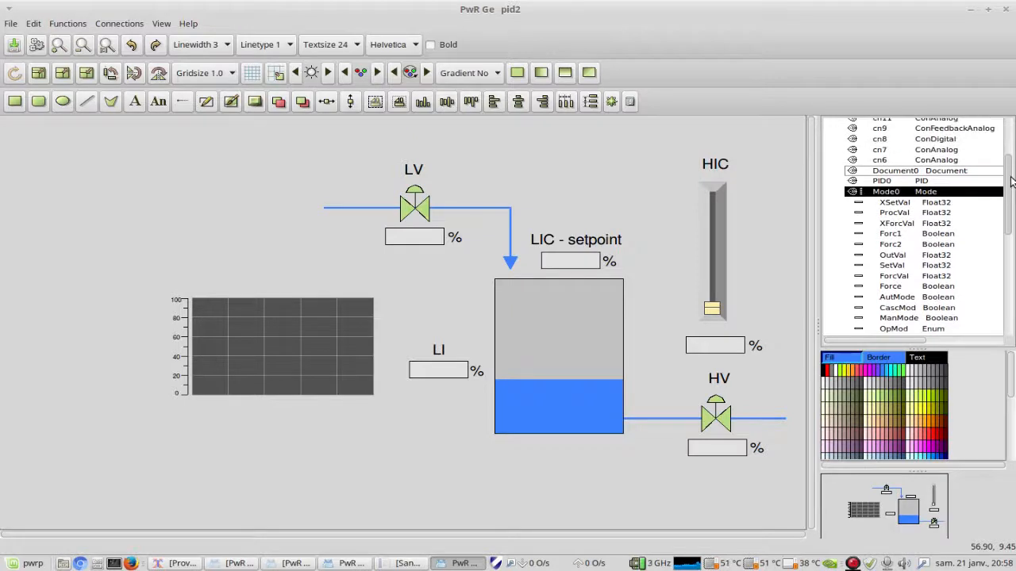
pyautogui.click(889, 267)
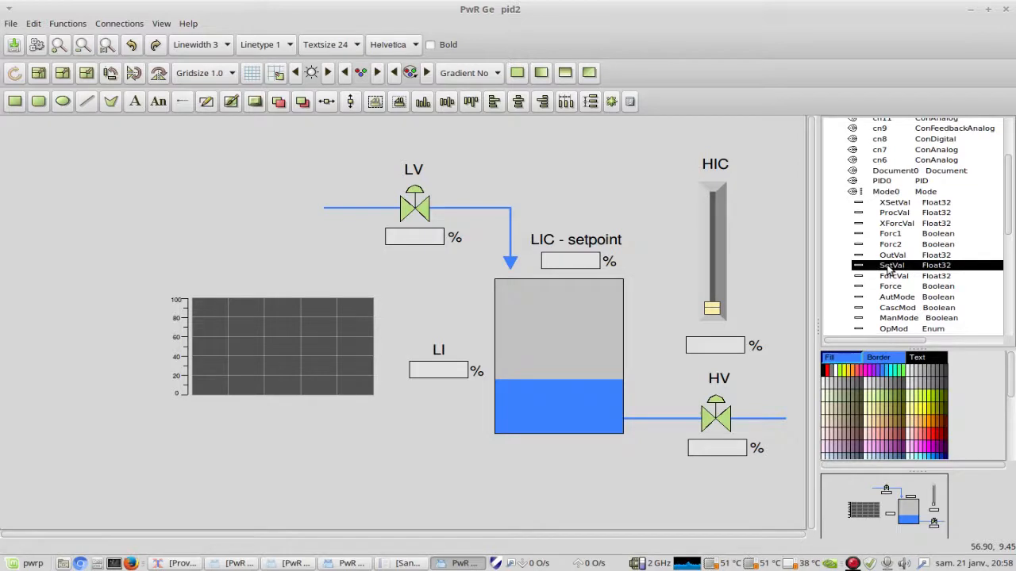
pyautogui.click(573, 260)
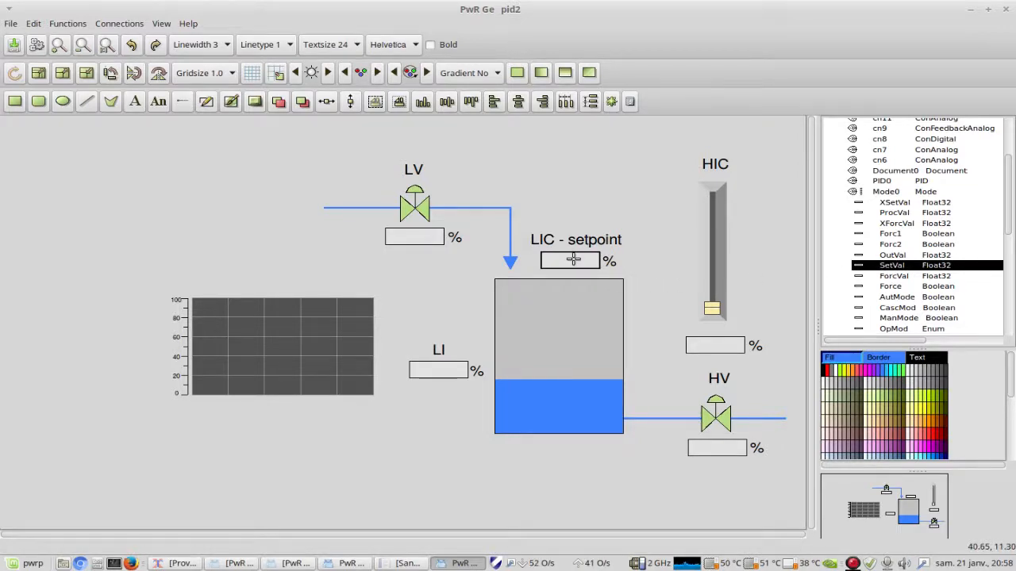
pyautogui.keyDown('ctrl'); pyautogui.doubleClick(574, 260); pyautogui.keyUp('ctrl')
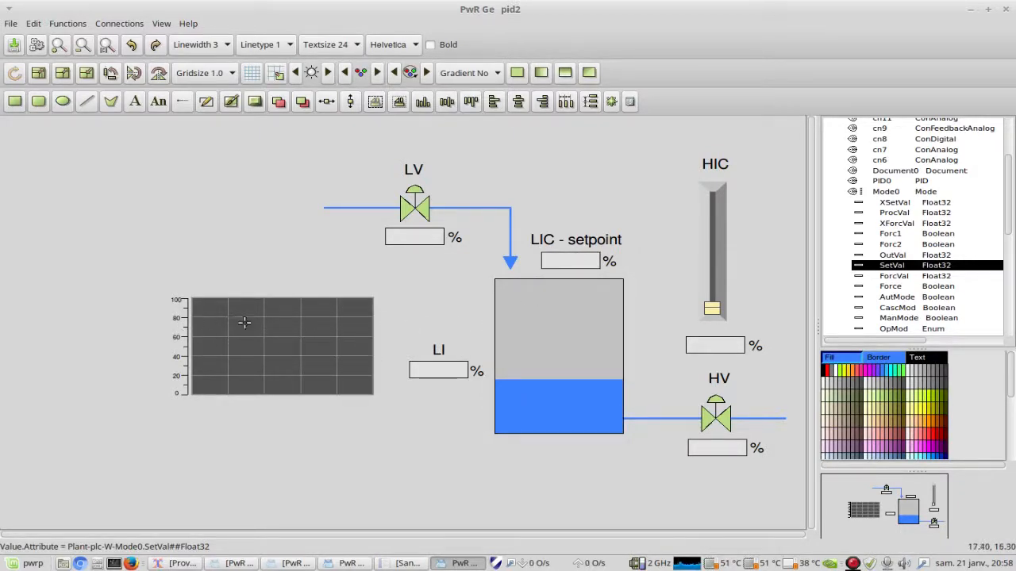
# - Connect Mode0's SetVal to the trend's Trend.Attribute1 and the Lt signal to its Trend.Attribute2
pyautogui.keyDown('ctrl'); pyautogui.doubleClick(281, 341); pyautogui.keyUp('ctrl')
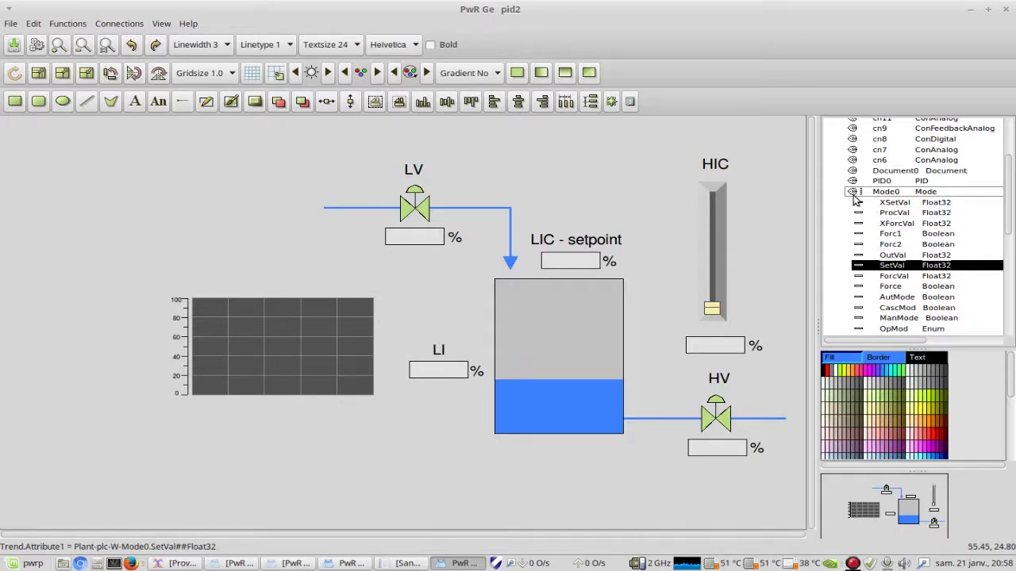
pyautogui.moveTo(1010, 212); pyautogui.dragTo(1012, 324)
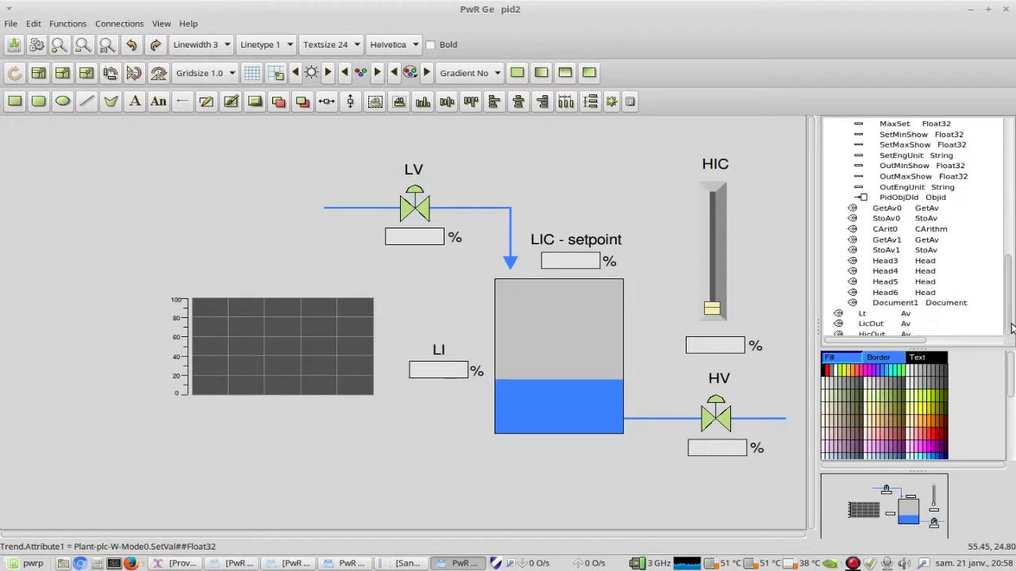
pyautogui.doubleClick(294, 339)
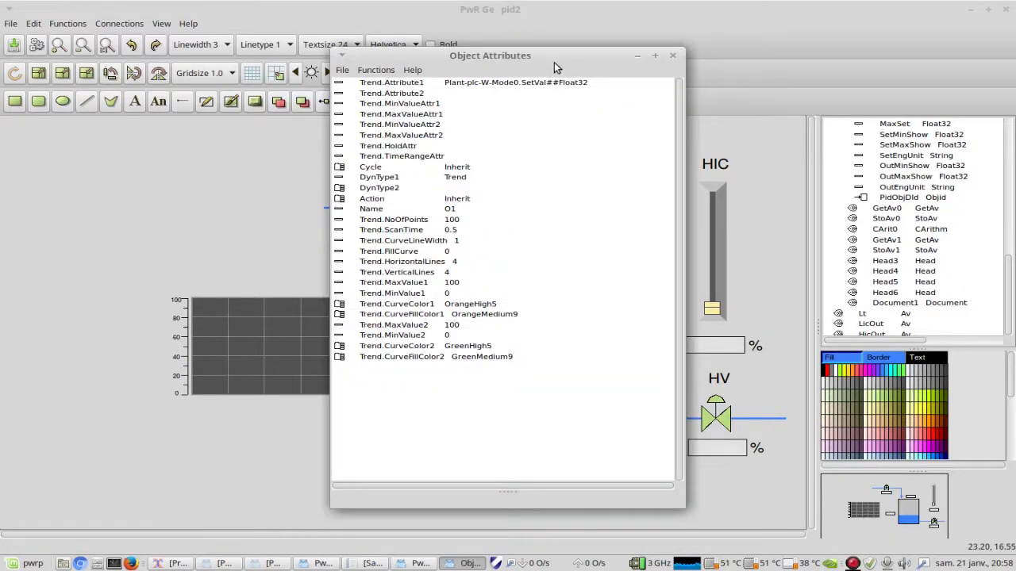
pyautogui.moveTo(564, 62); pyautogui.dragTo(247, 59)
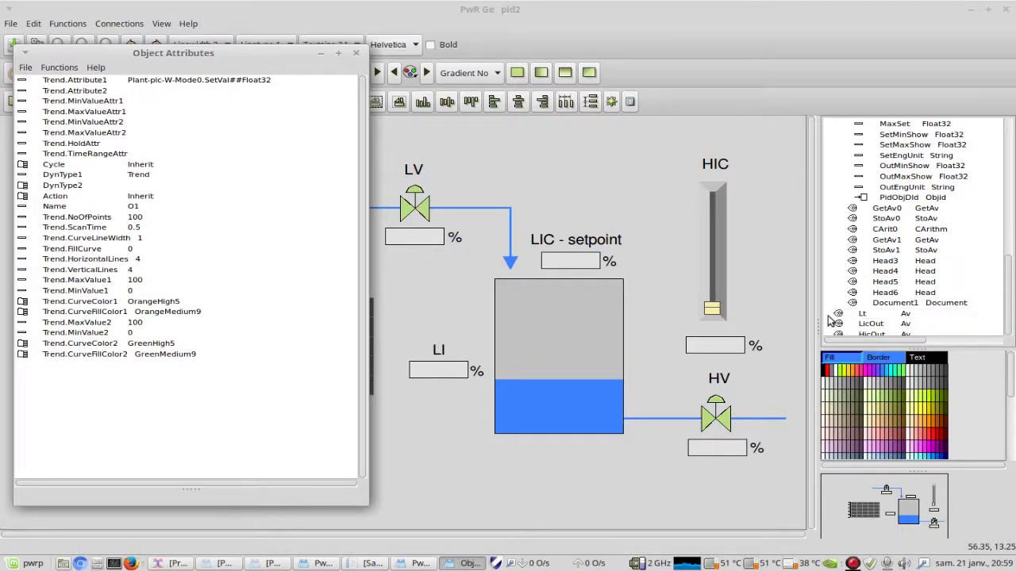
pyautogui.click(867, 314)
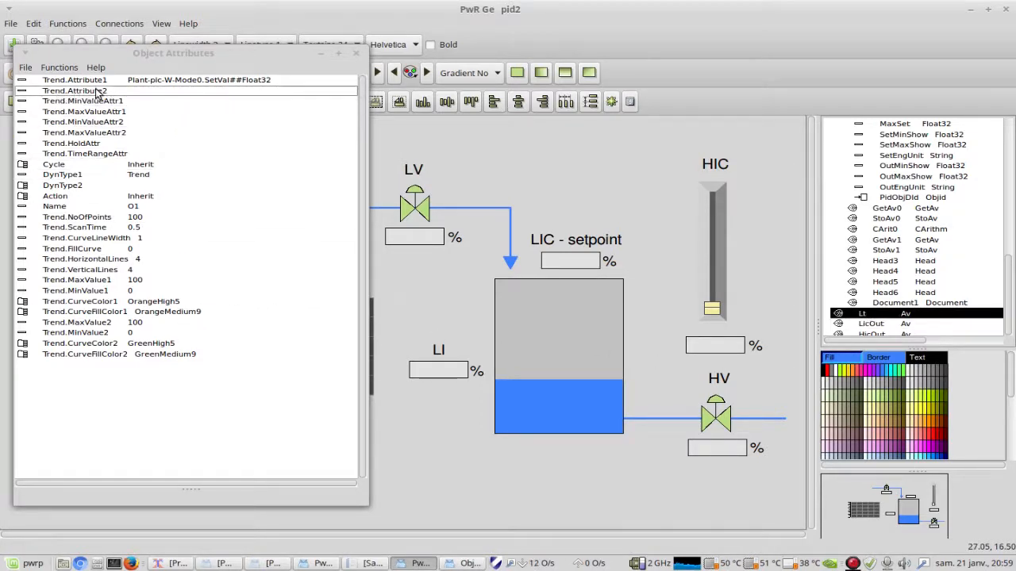
pyautogui.keyDown('ctrl'); pyautogui.doubleClick(166, 90); pyautogui.keyUp('ctrl')
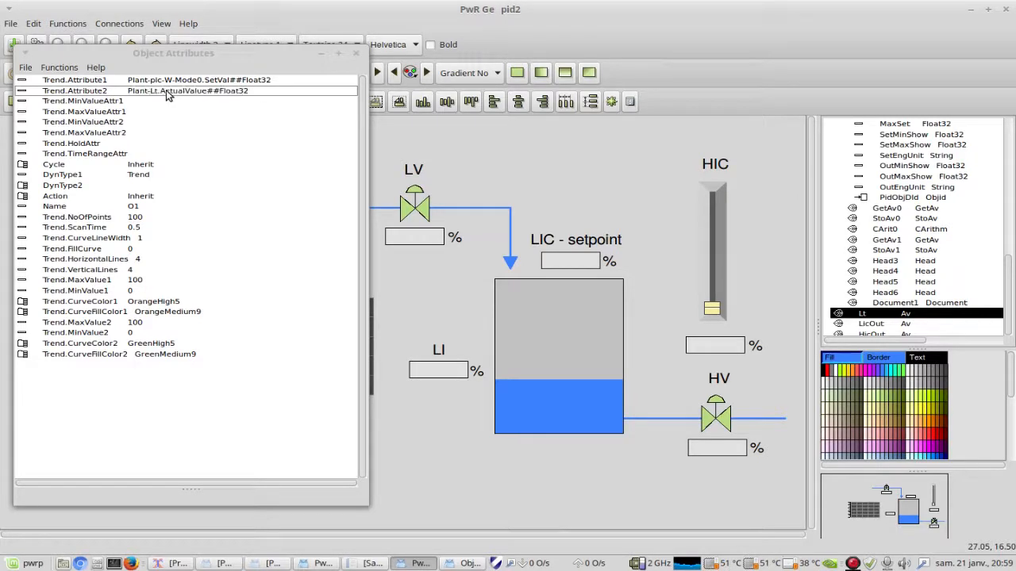
pyautogui.click(356, 55)
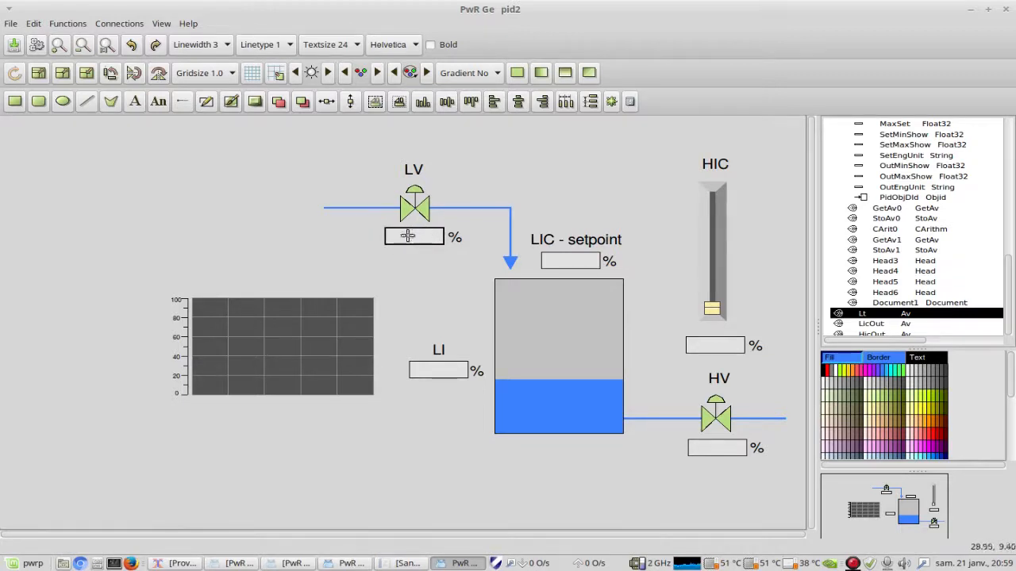
pyautogui.moveTo(1010, 320); pyautogui.dragTo(1009, 184)
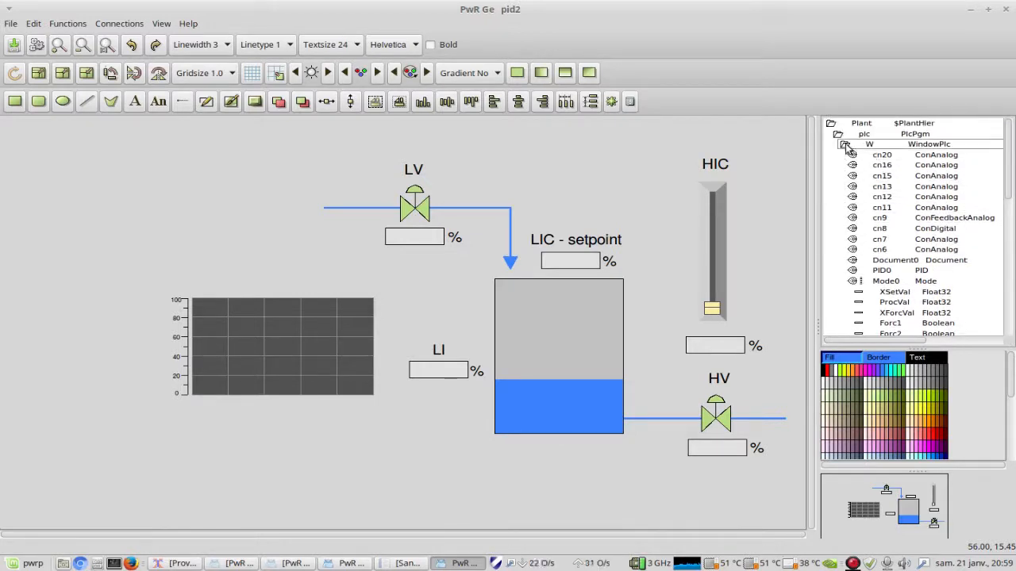
# - Enable the Command action in the attributes of the LV valve's value field
pyautogui.click(854, 283)
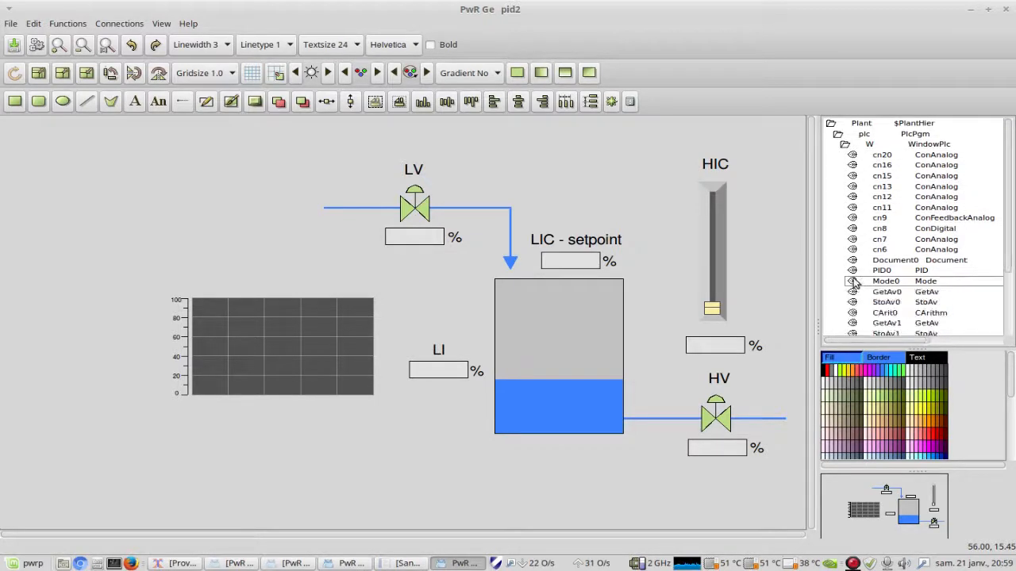
pyautogui.doubleClick(410, 233)
pyautogui.moveTo(581, 55); pyautogui.dragTo(258, 30)
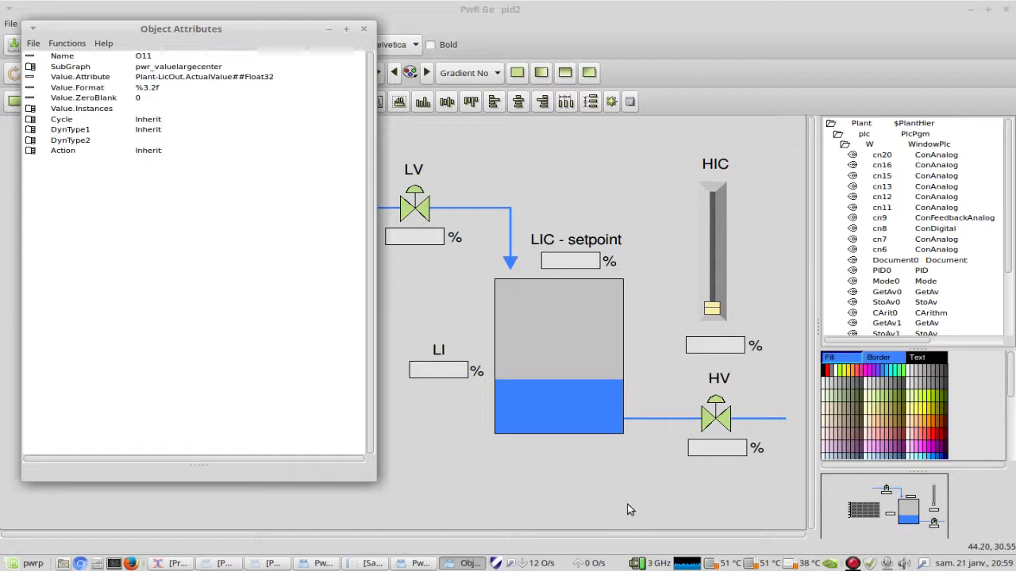
pyautogui.click(29, 151)
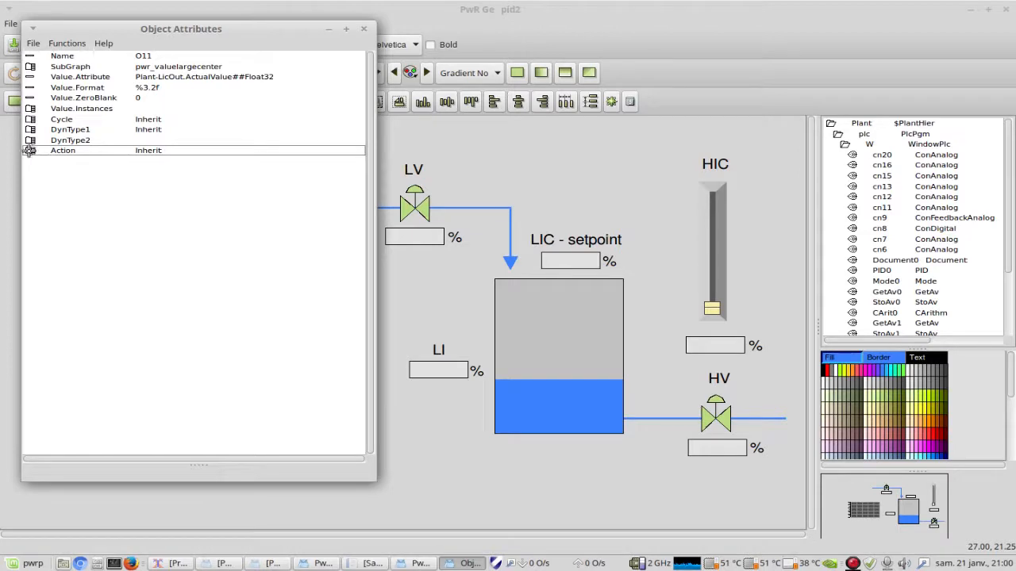
pyautogui.click(29, 151)
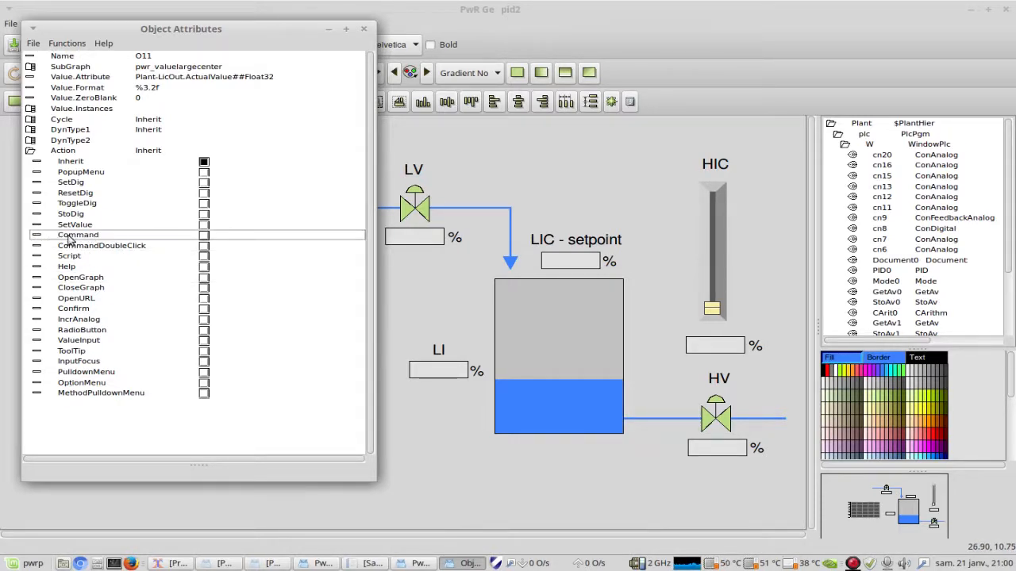
pyautogui.click(204, 235)
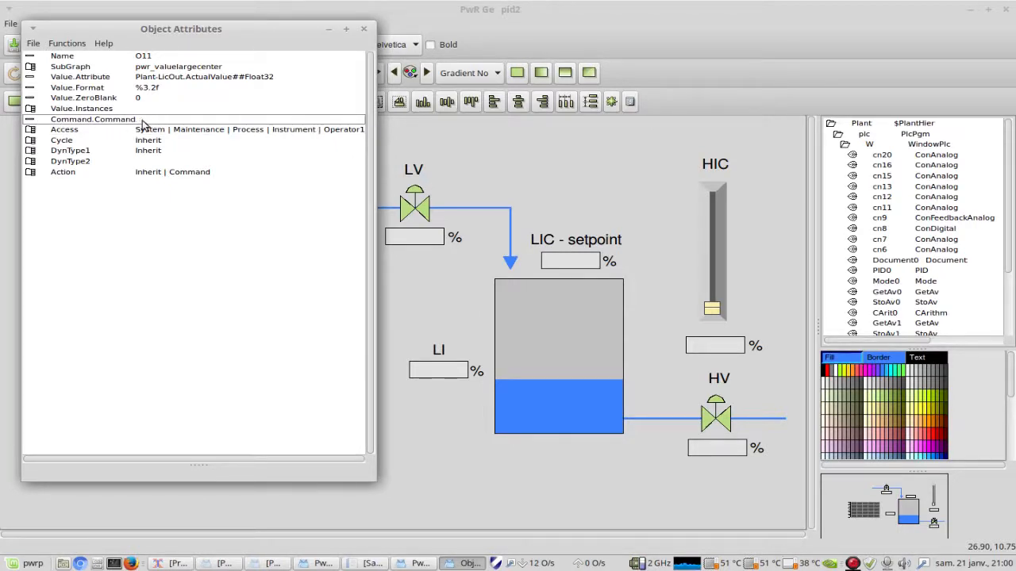
# - Insert the plc window's Mode0 object as the Command.Command value of the LV value field
pyautogui.moveTo(238, 30); pyautogui.dragTo(267, 80)
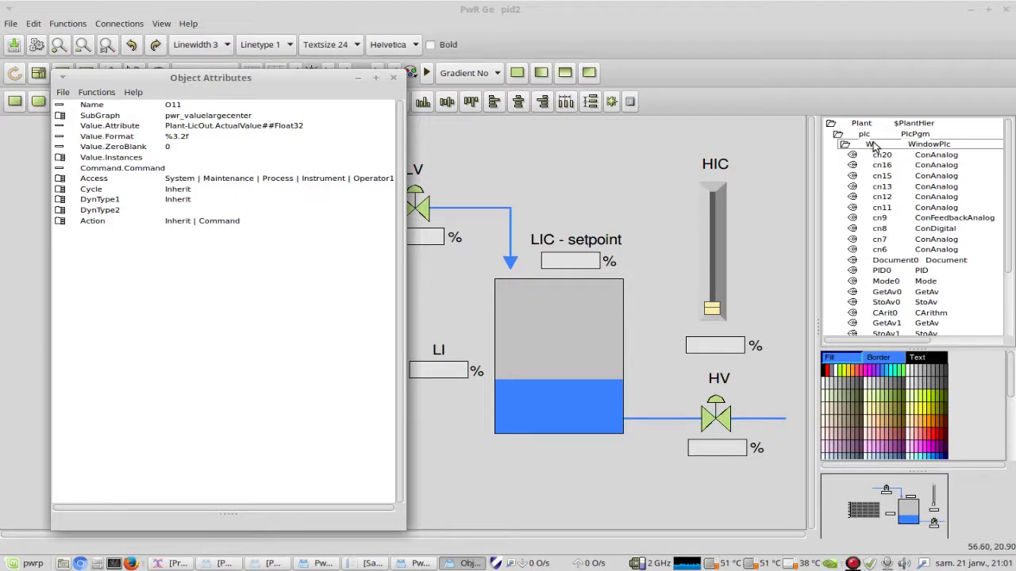
pyautogui.click(888, 283)
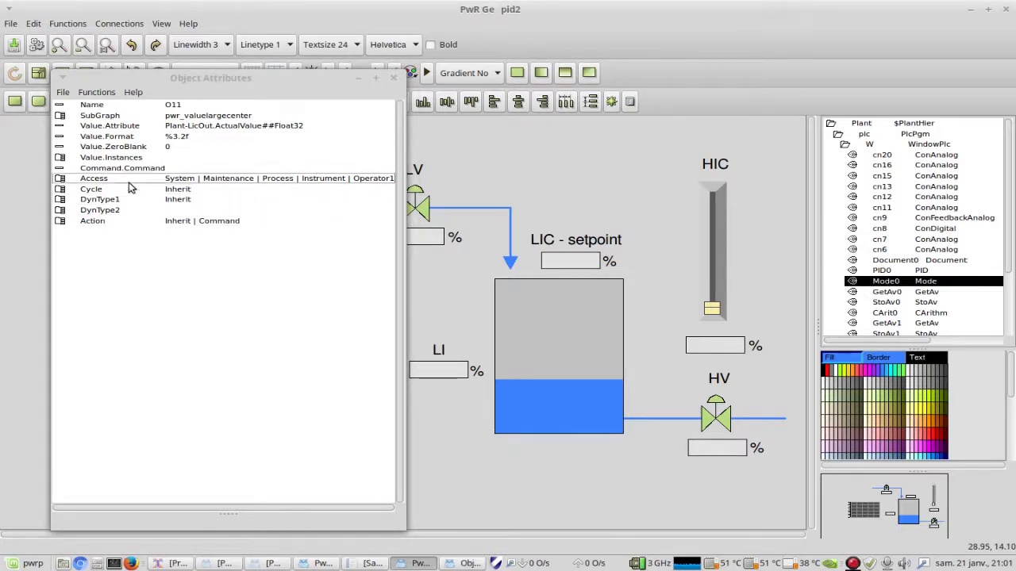
pyautogui.keyDown('ctrl'); pyautogui.doubleClick(222, 172); pyautogui.keyUp('ctrl')
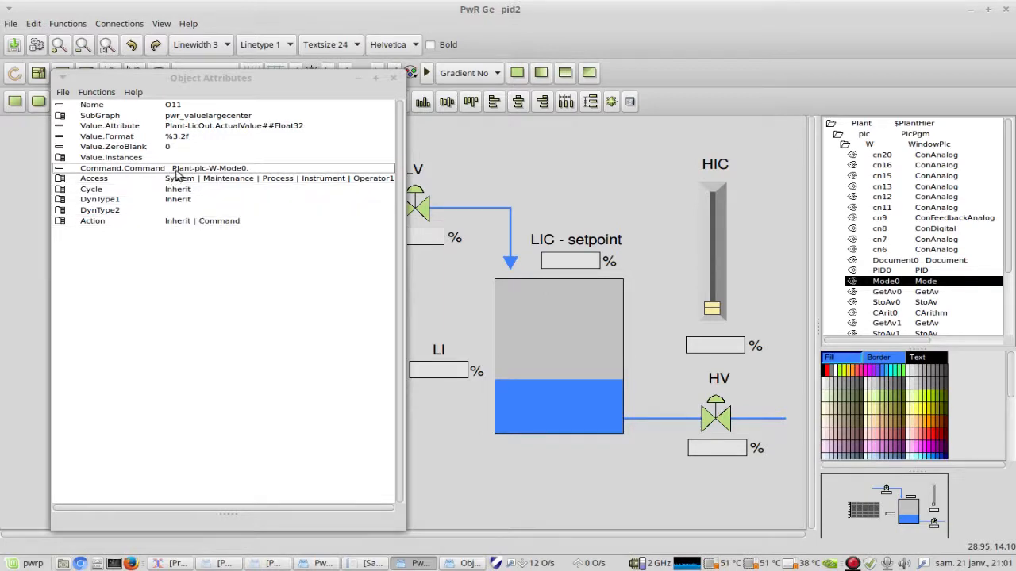
# - Complete the LV value field's Command.Command as open graph/class/inst=Plant-plc-W-Mode0
pyautogui.click(225, 170)
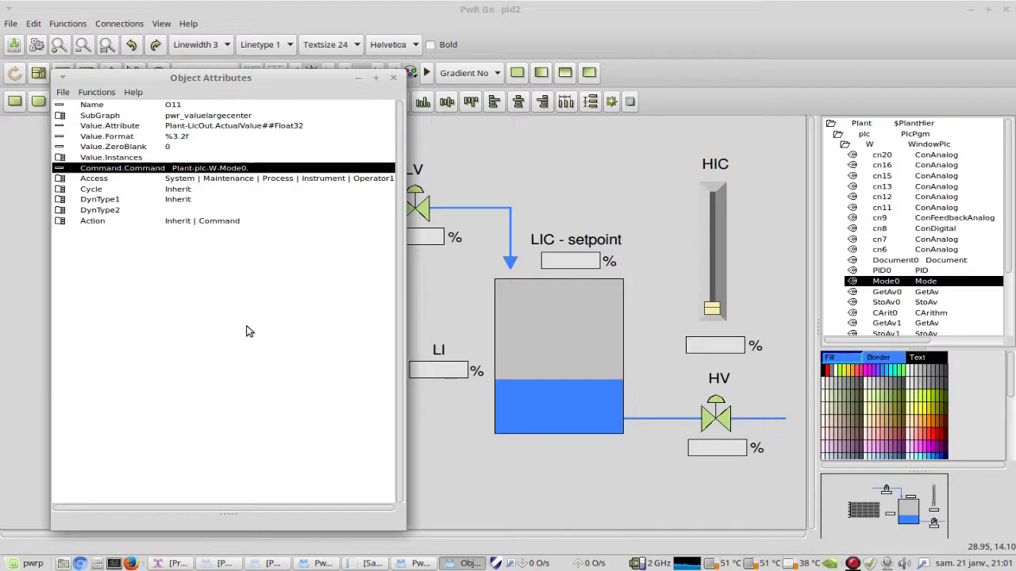
pyautogui.hotkey('ctrl', 'q')
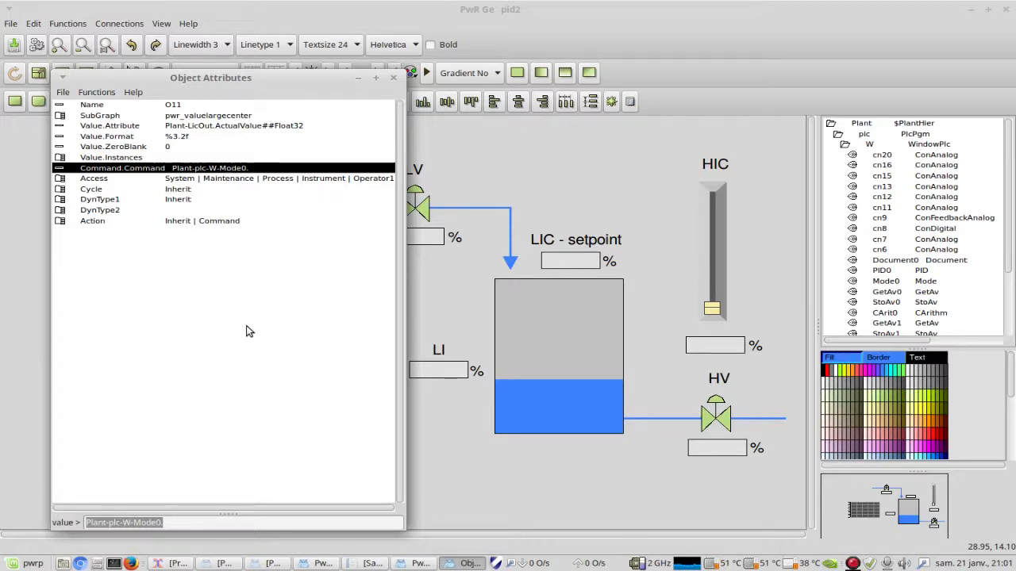
pyautogui.press('Right')
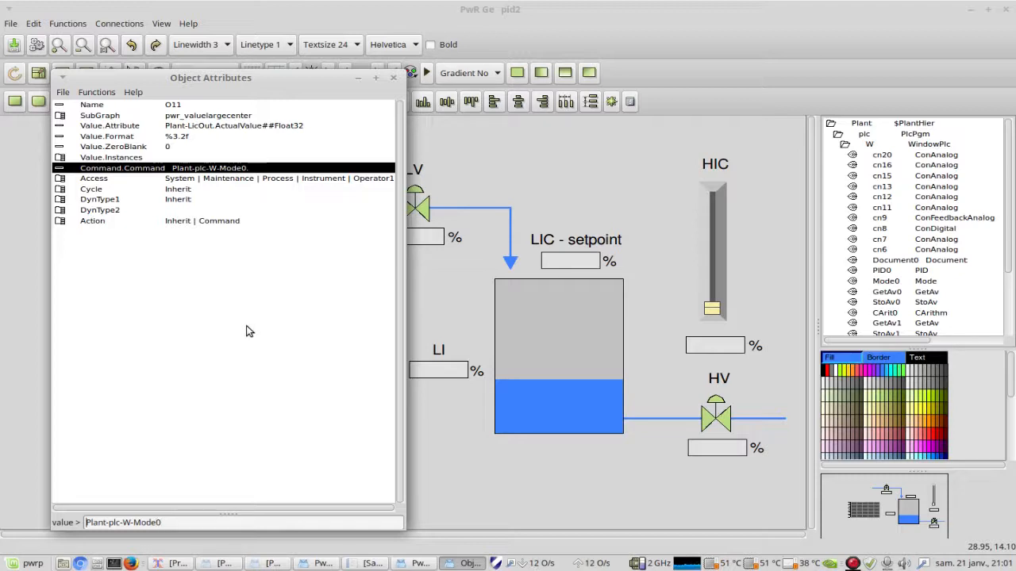
pyautogui.write('open')
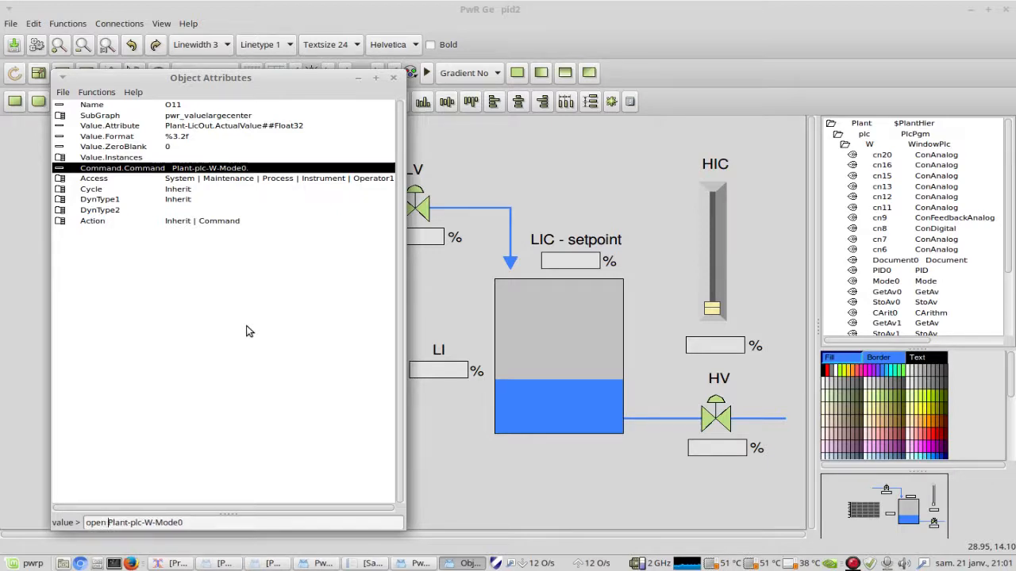
pyautogui.write(' grap')
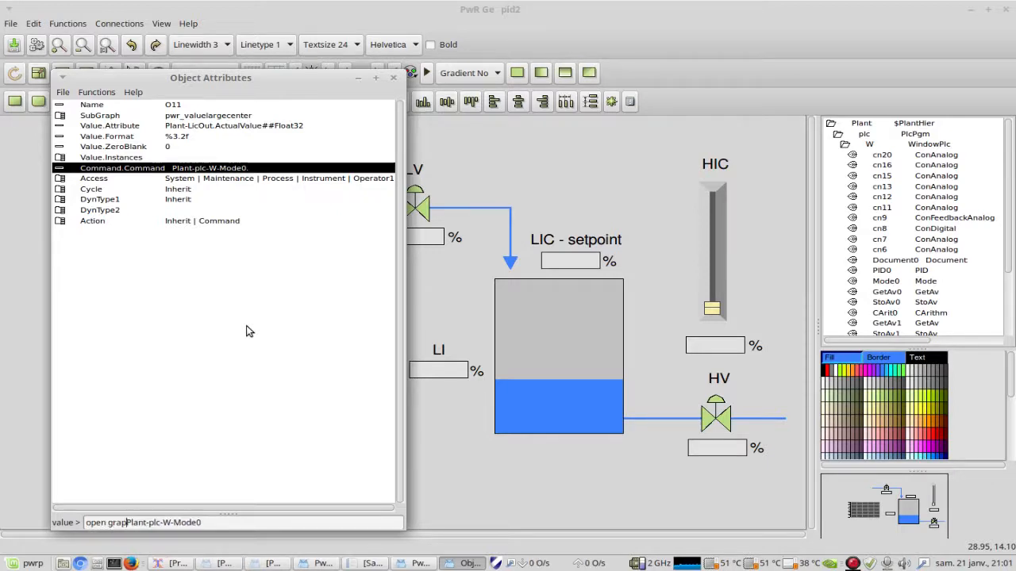
pyautogui.write('h')
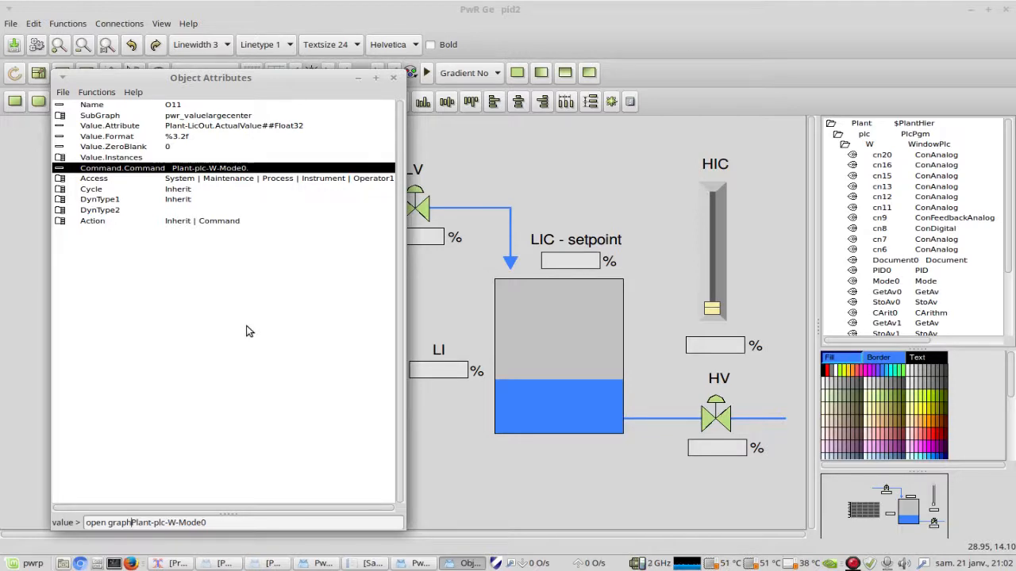
pyautogui.write('/class')
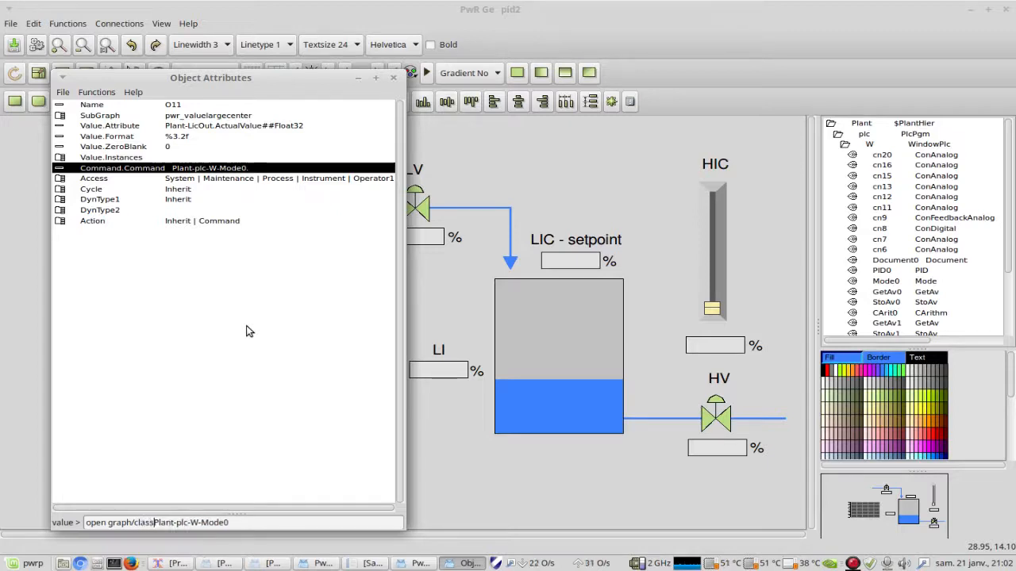
pyautogui.write('/inst')
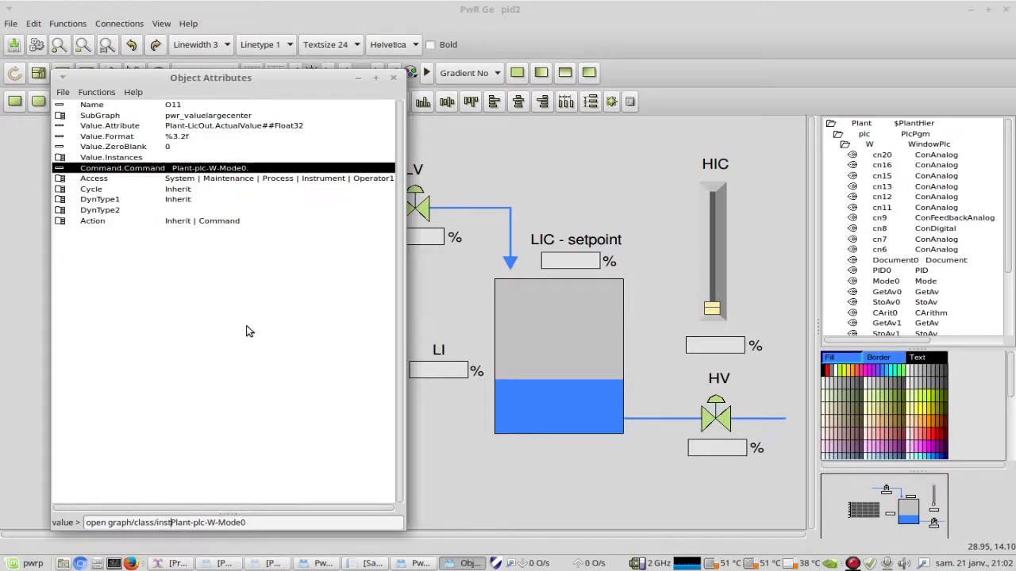
pyautogui.write('=')
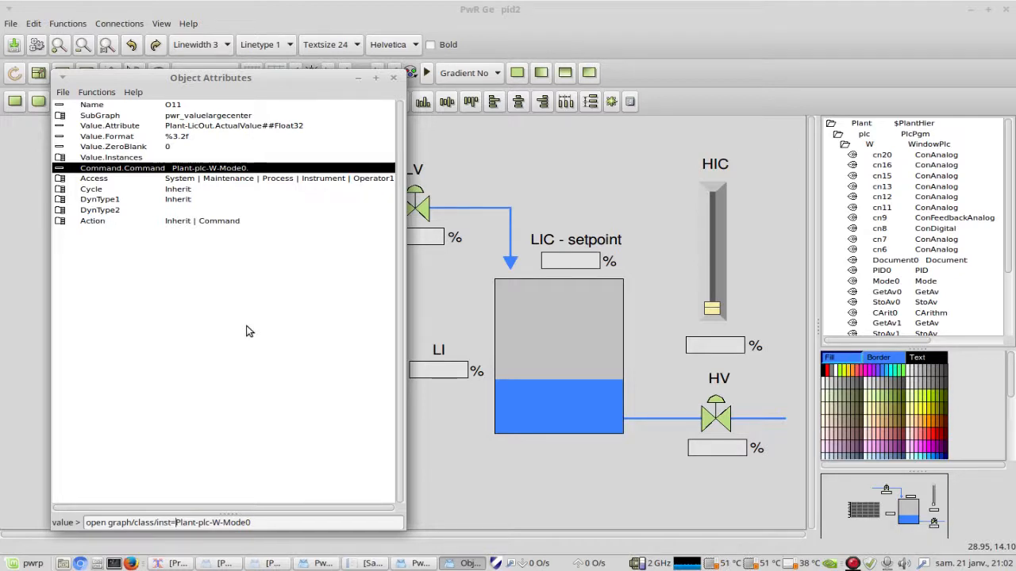
pyautogui.press('Return')
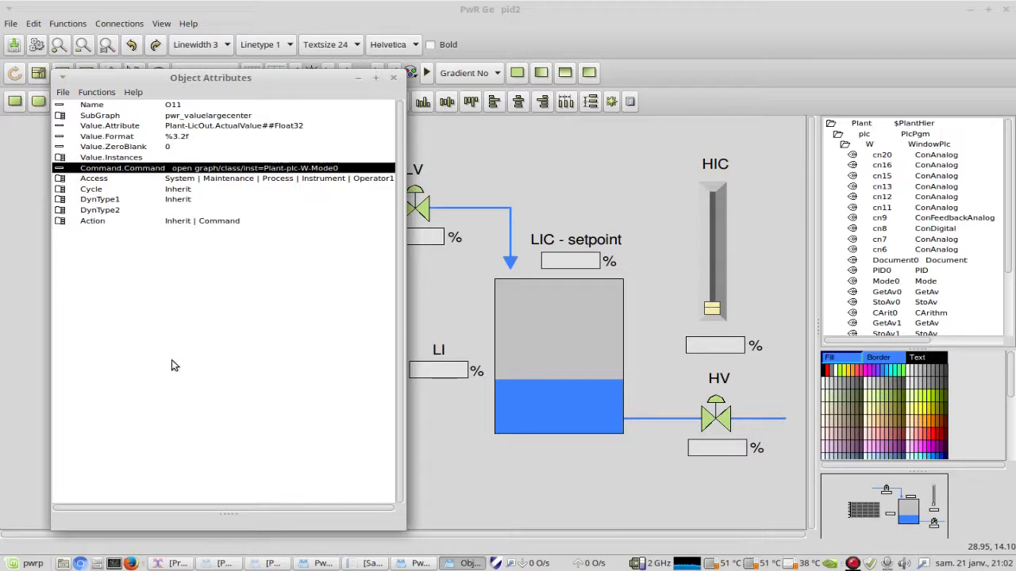
# - Check the command against the Writer note, then save graph pid2 and close its editor
pyautogui.click(367, 563)
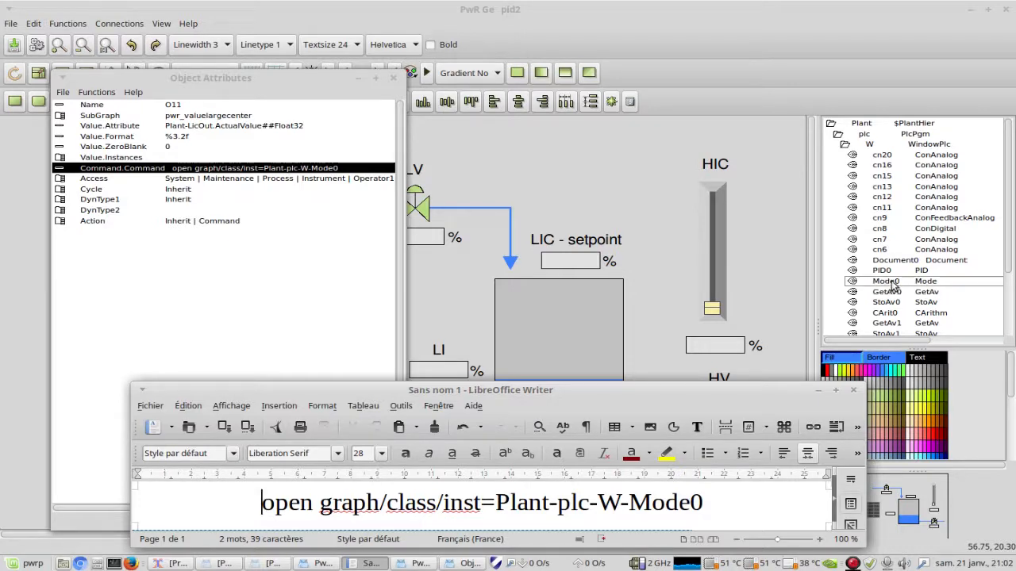
pyautogui.click(834, 391)
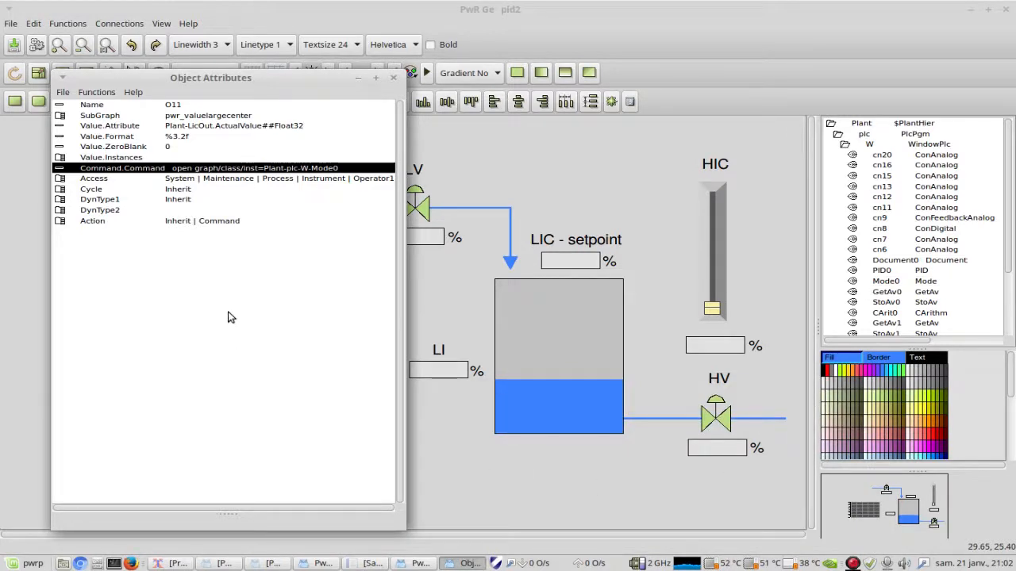
pyautogui.click(395, 78)
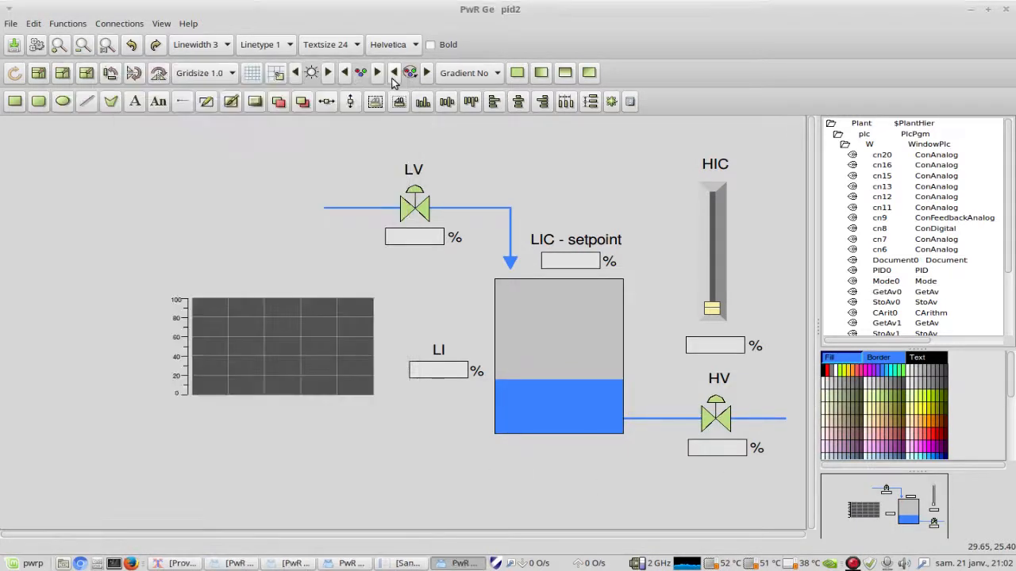
pyautogui.click(15, 46)
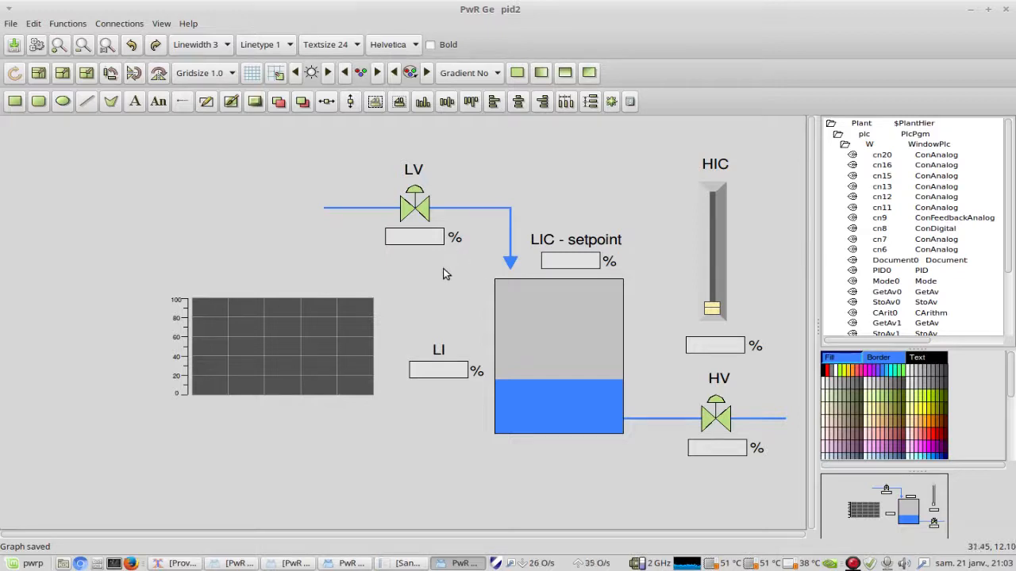
pyautogui.click(1005, 10)
# - Build the node from the VolTuto3 configuration
pyautogui.click(589, 290)
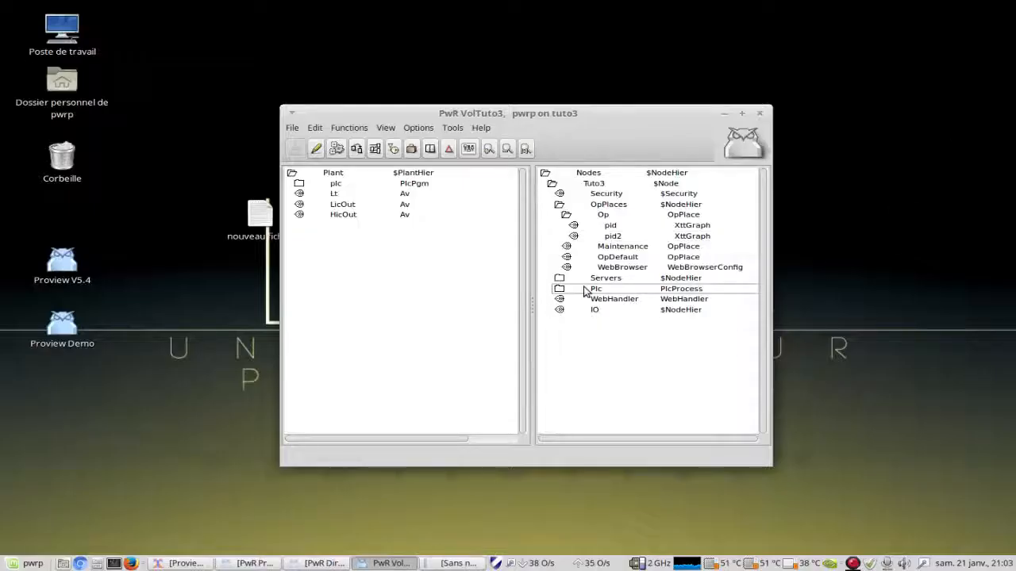
pyautogui.click(637, 338)
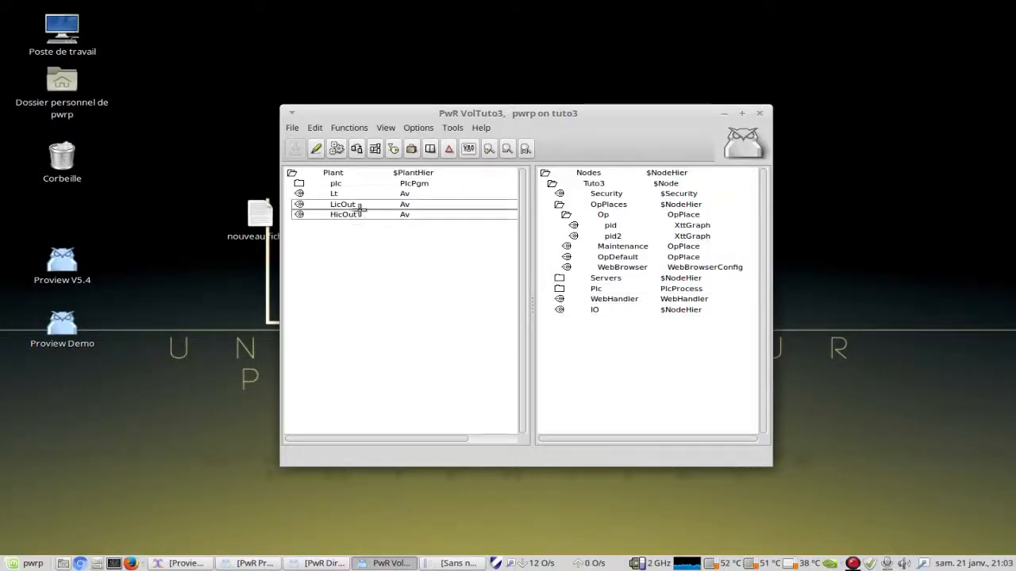
pyautogui.click(337, 150)
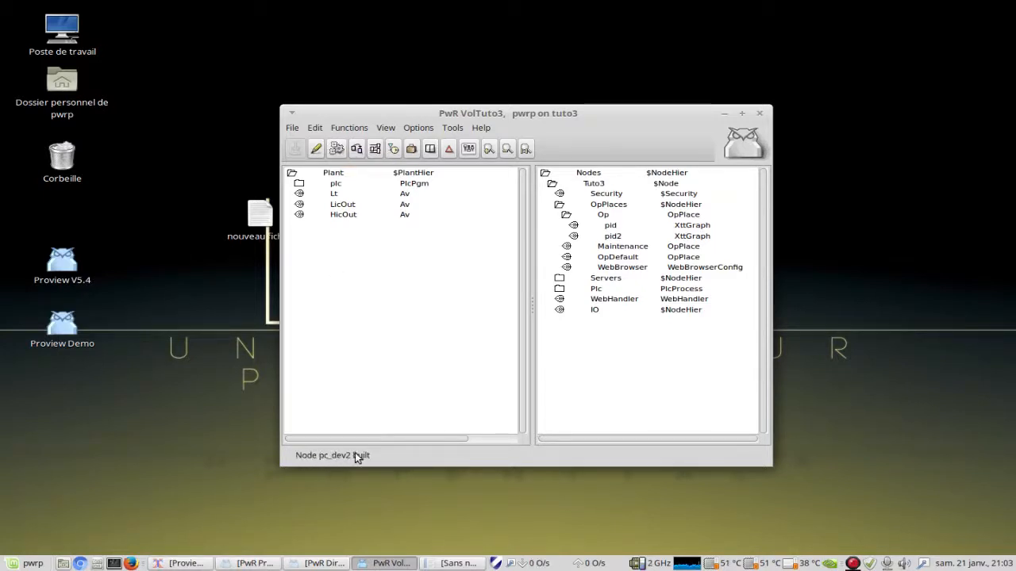
# - Start the pc-dev2 runtime in the Runtime Monitor, stop it again and close the monitor
pyautogui.click(453, 128)
pyautogui.click(467, 150)
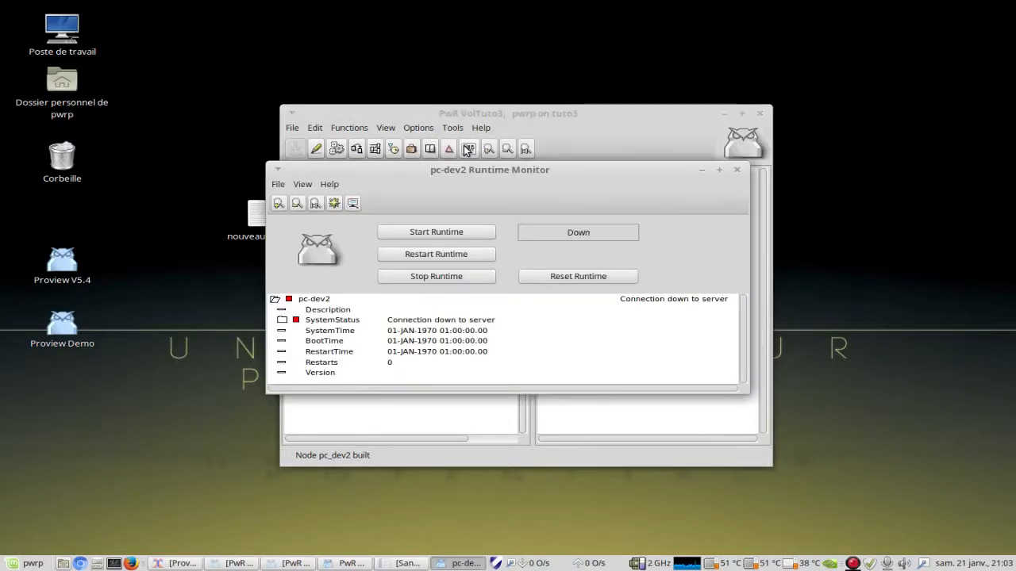
pyautogui.click(432, 234)
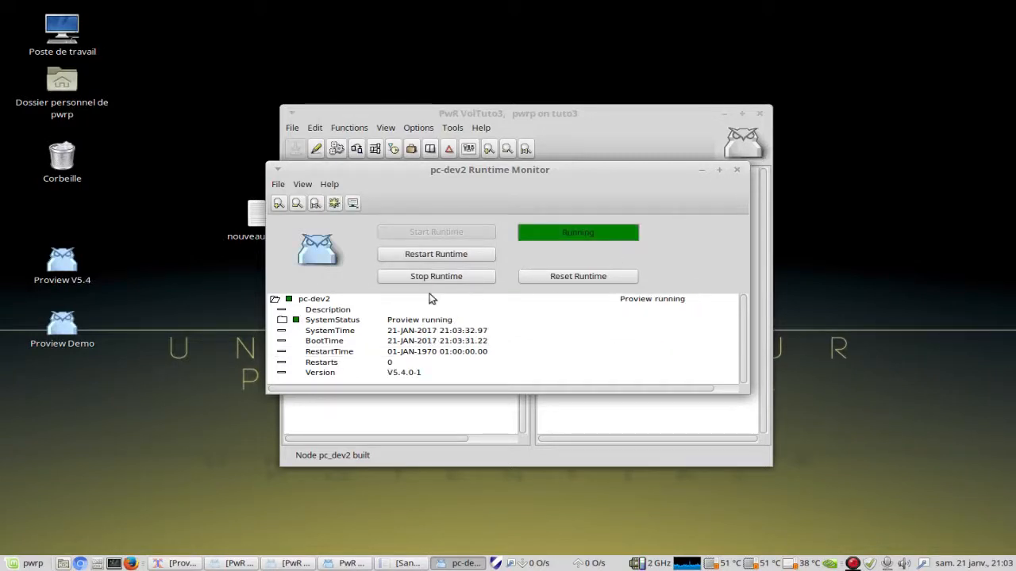
pyautogui.click(423, 276)
pyautogui.click(433, 338)
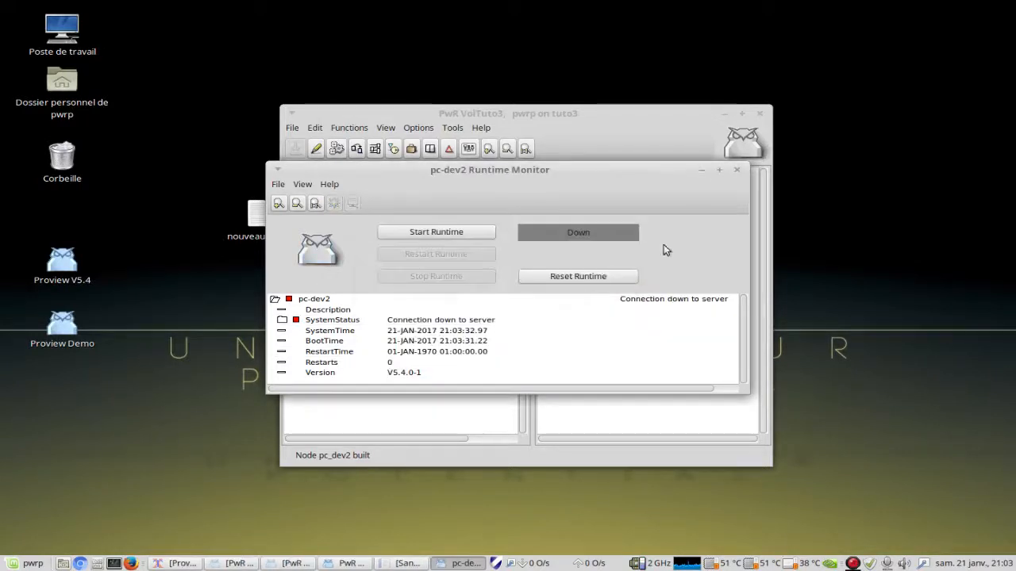
pyautogui.click(736, 169)
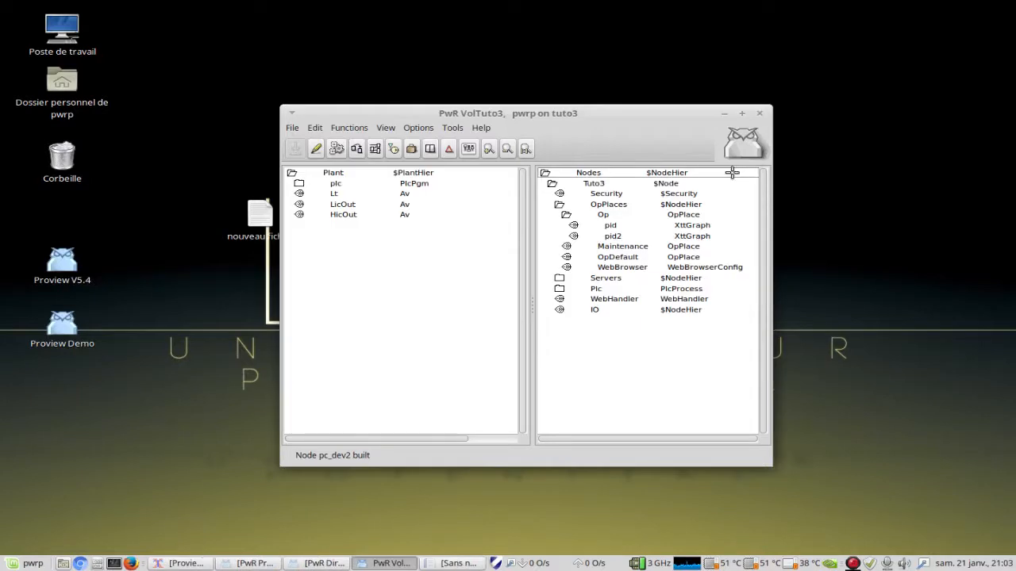
# - Enter edit mode and open the attributes of operator place Op with its FastAvail list expanded
pyautogui.click(316, 149)
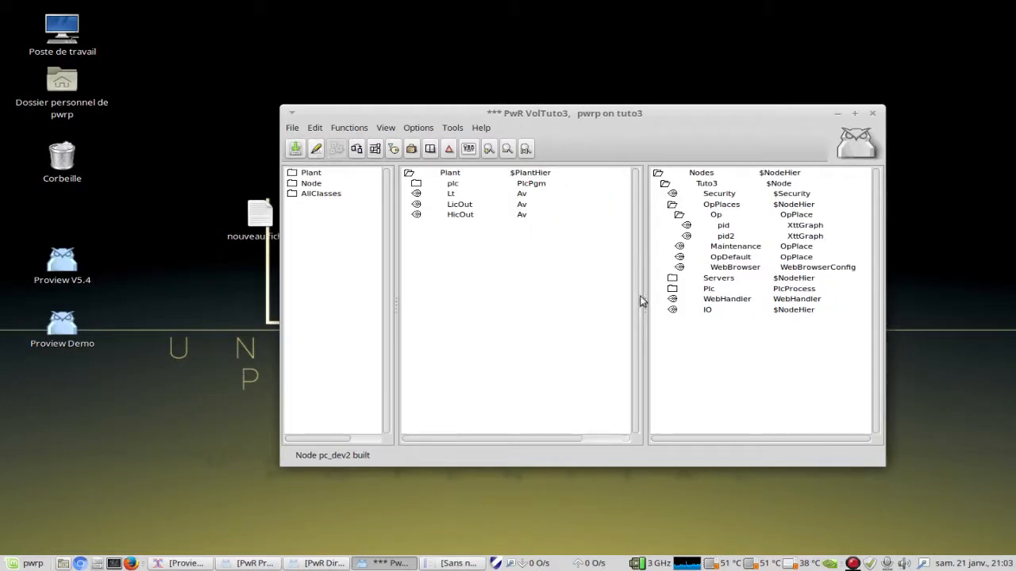
pyautogui.click(702, 238)
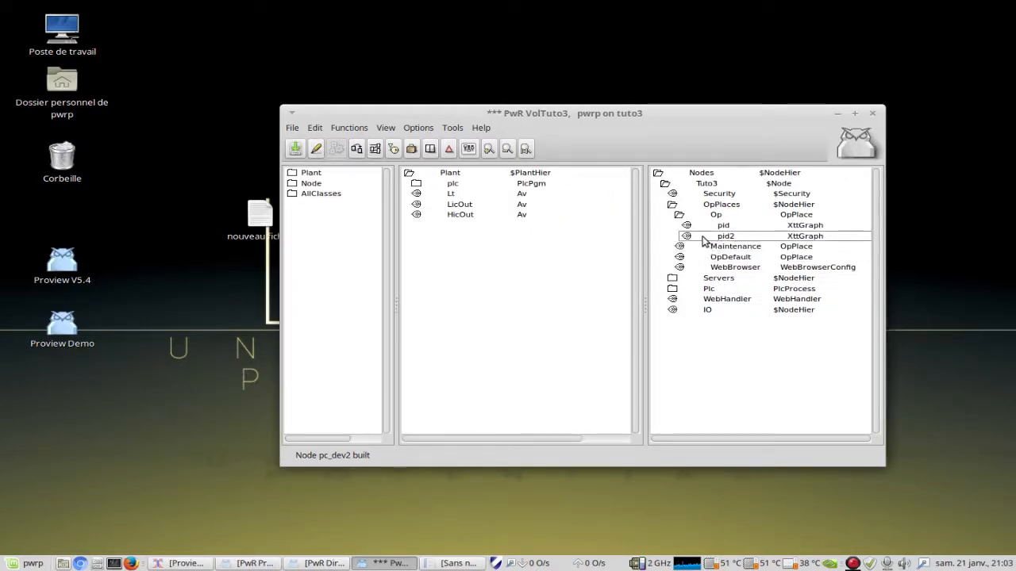
pyautogui.click(707, 227)
pyautogui.click(714, 217)
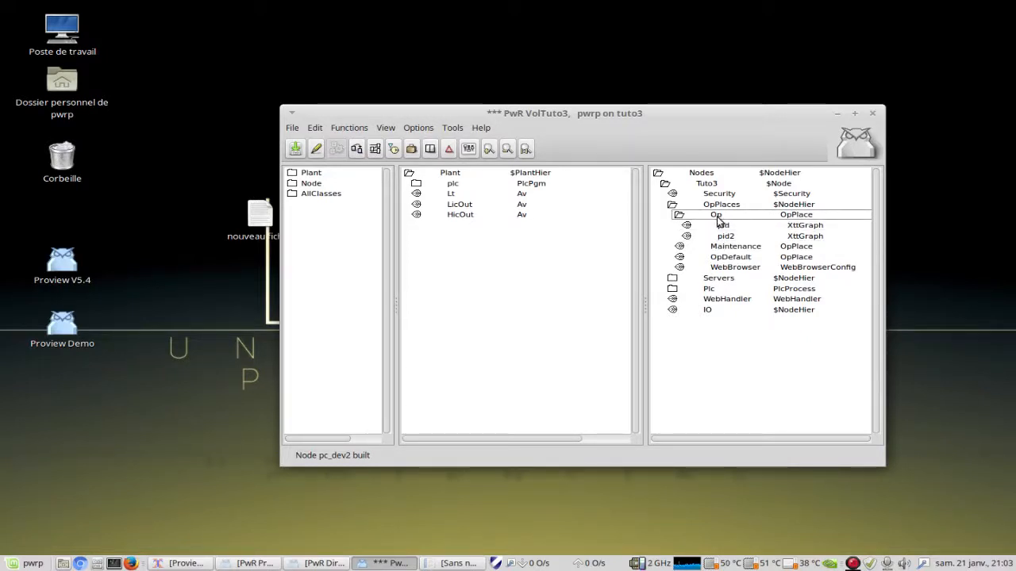
pyautogui.rightClick(715, 217)
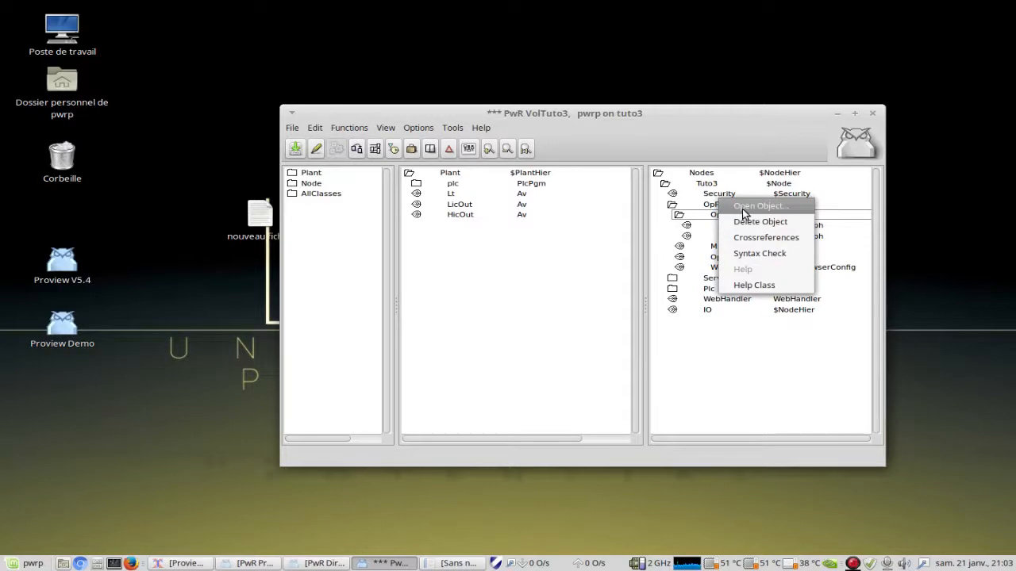
pyautogui.click(746, 204)
pyautogui.moveTo(578, 98); pyautogui.dragTo(248, 56)
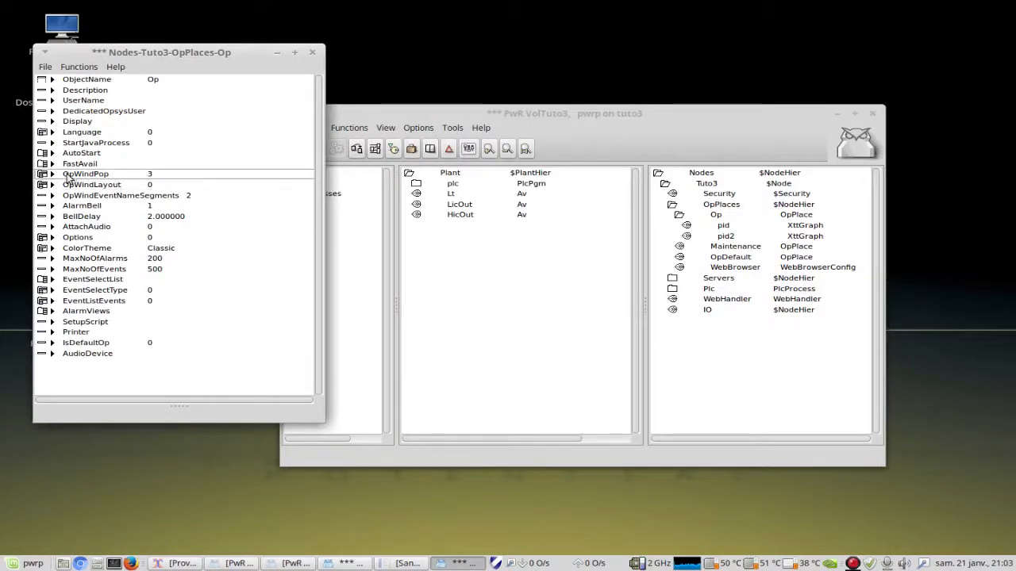
pyautogui.click(43, 164)
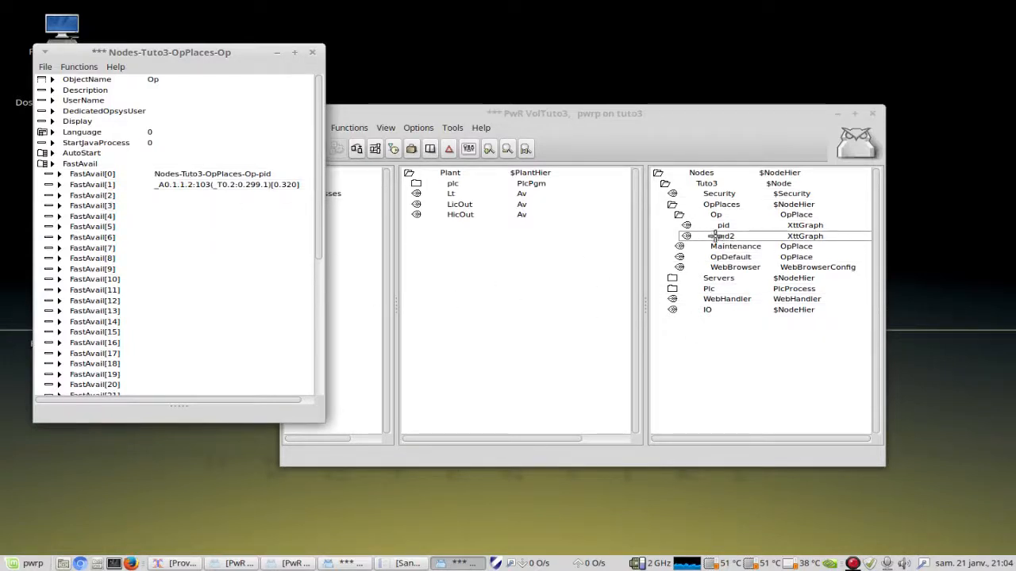
pyautogui.moveTo(414, 113); pyautogui.dragTo(467, 54)
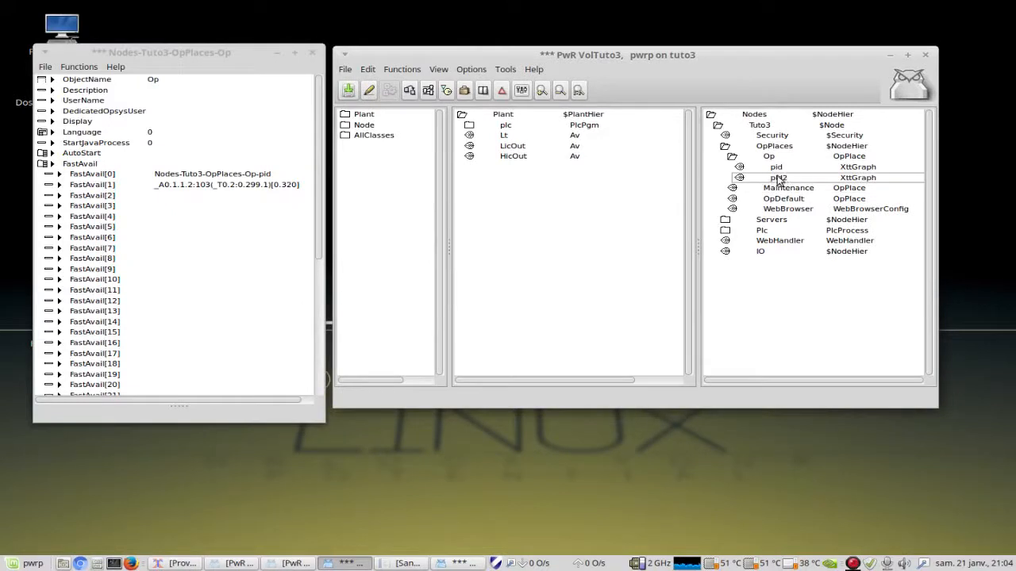
# - Clear the unresolved object reference from FastAvail[1] of operator place Op
pyautogui.click(206, 188)
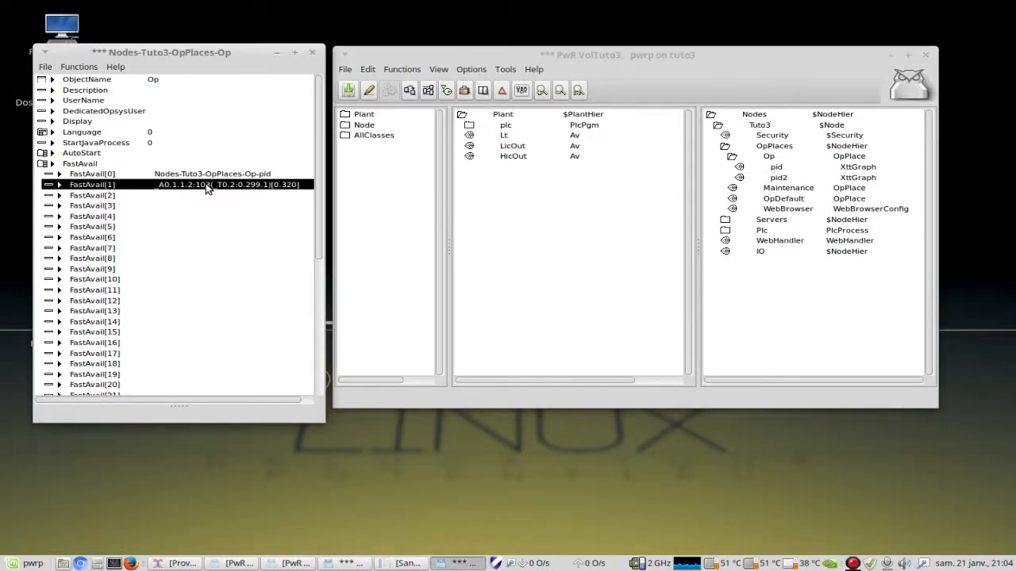
pyautogui.hotkey('ctrl', 'q')
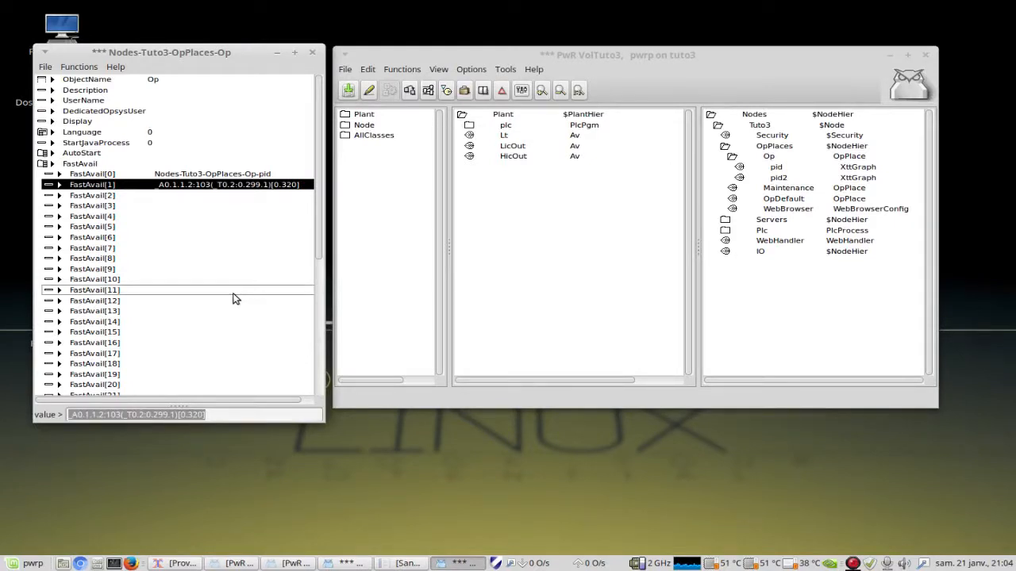
pyautogui.press('BackSpace')
pyautogui.press('Return')
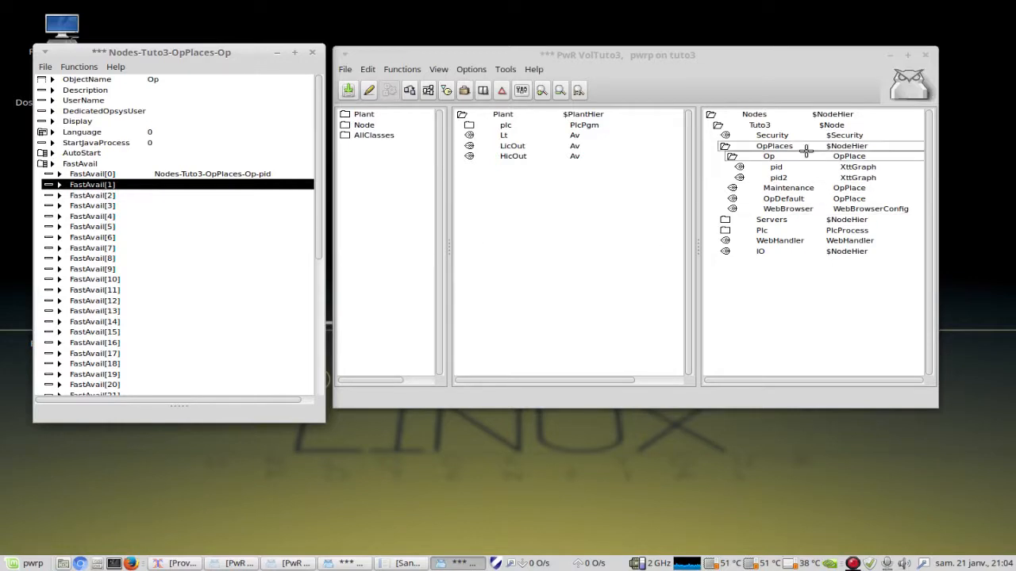
# - Assign graph object pid2 to FastAvail[1] and close the Op attribute window
pyautogui.click(777, 178)
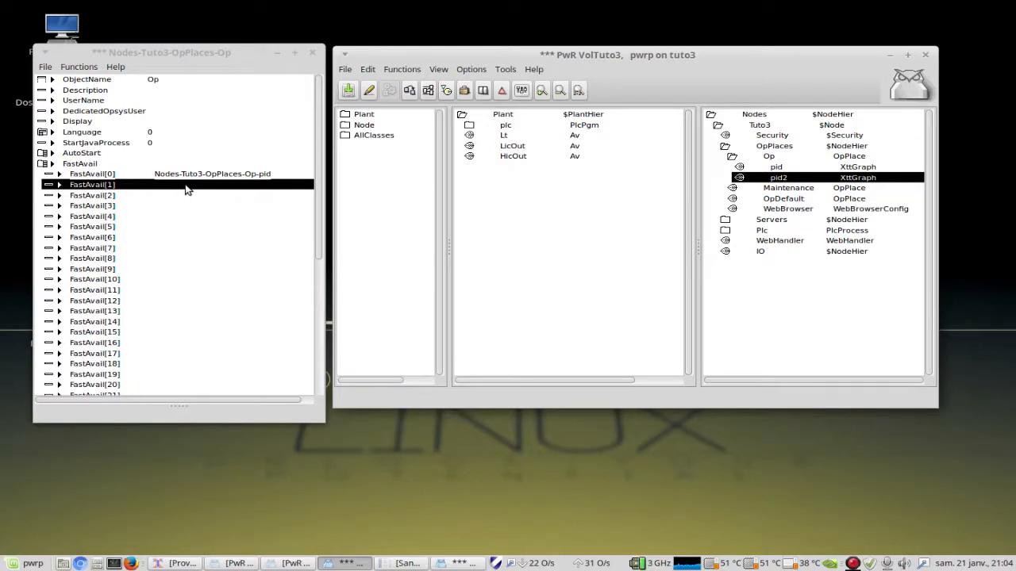
pyautogui.hotkey('ctrl', 'q')
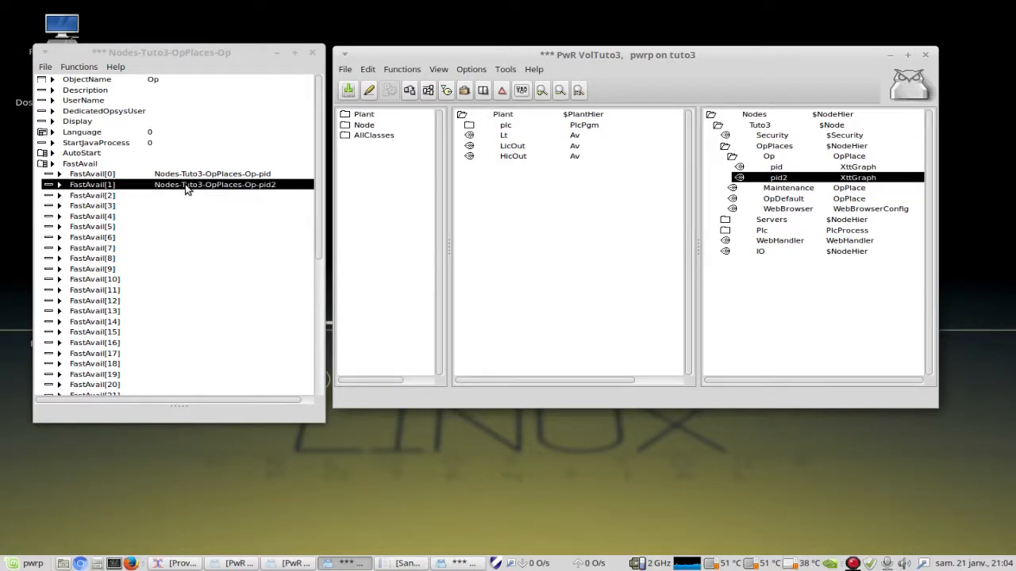
pyautogui.click(314, 54)
# - Save the VolTuto3 configuration and build the node outside edit mode
pyautogui.click(349, 90)
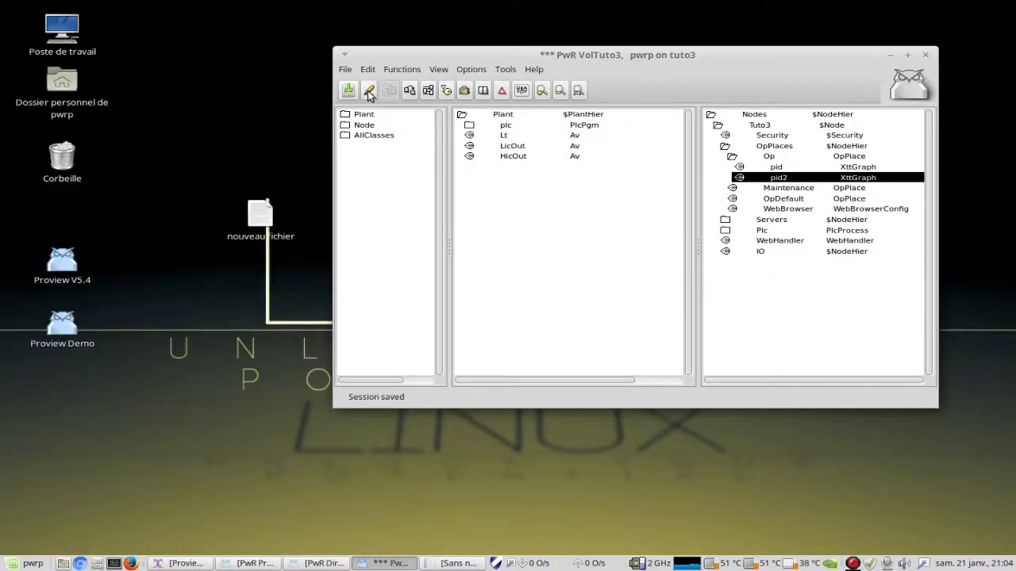
pyautogui.click(369, 91)
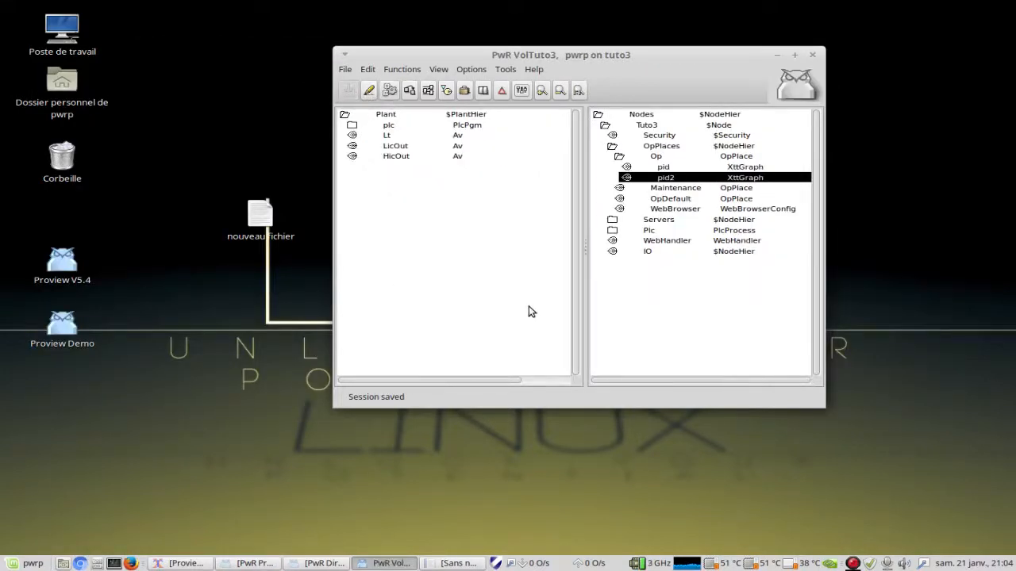
pyautogui.click(390, 91)
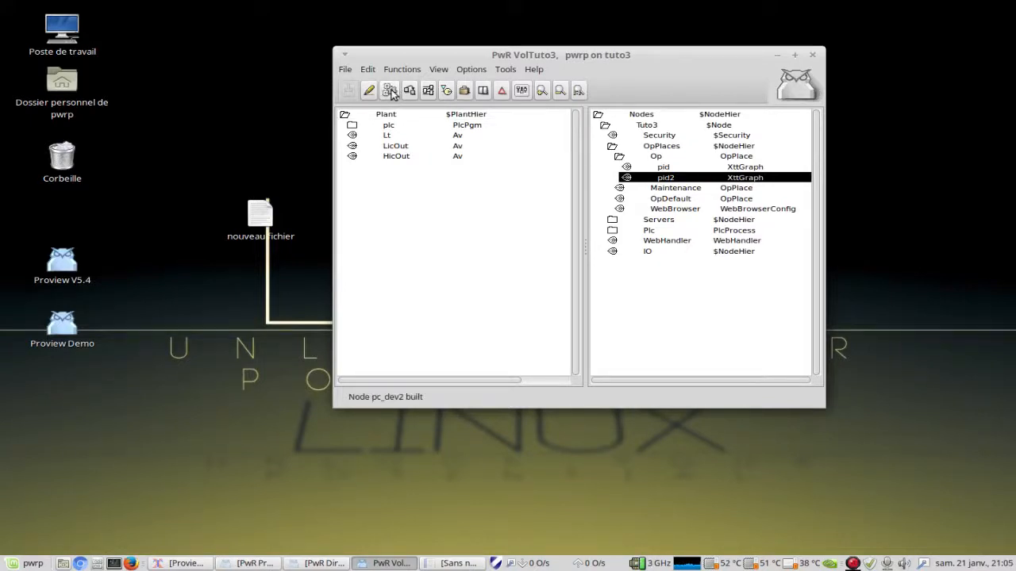
# - Start the pc-dev2 runtime from the Runtime Monitor and open the operator environment for Nodes-Tuto3-OpPlaces-Op
pyautogui.click(507, 70)
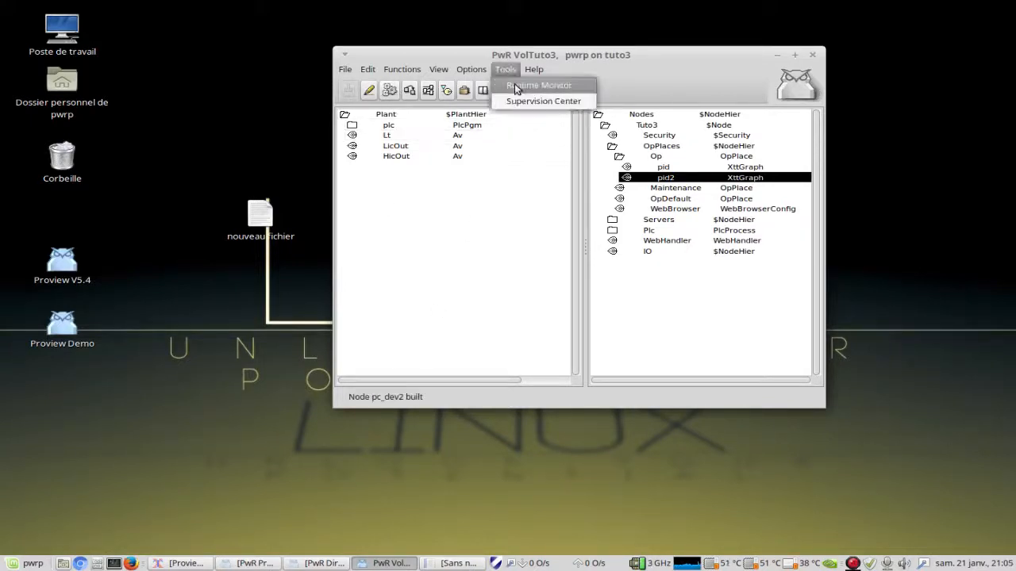
pyautogui.click(516, 87)
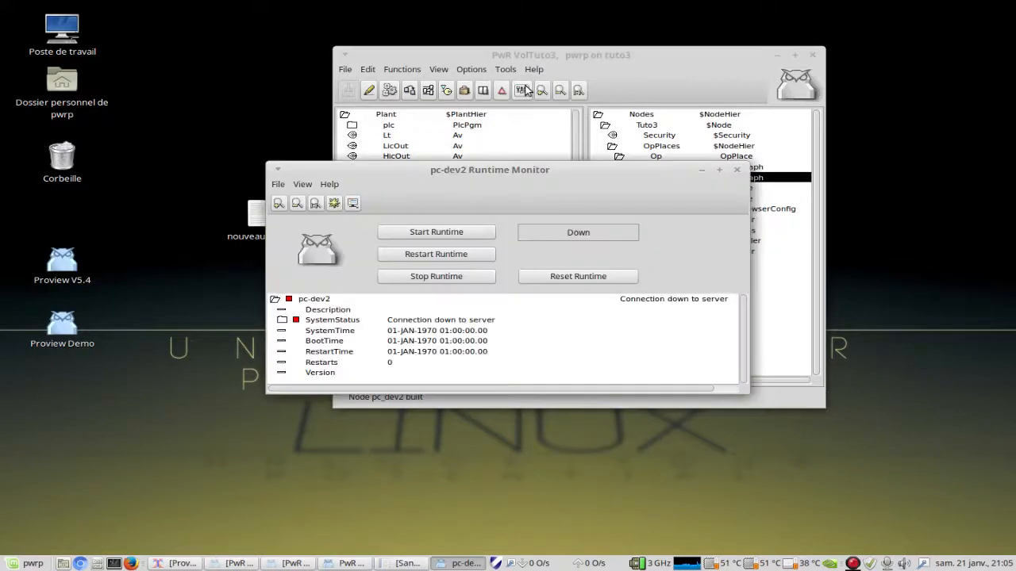
pyautogui.click(441, 231)
pyautogui.click(354, 204)
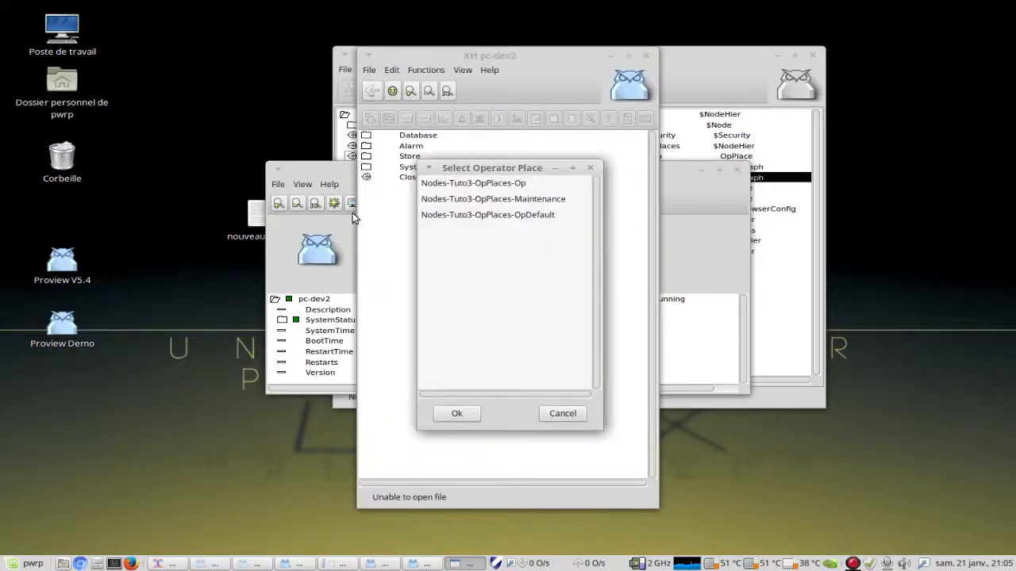
pyautogui.click(479, 186)
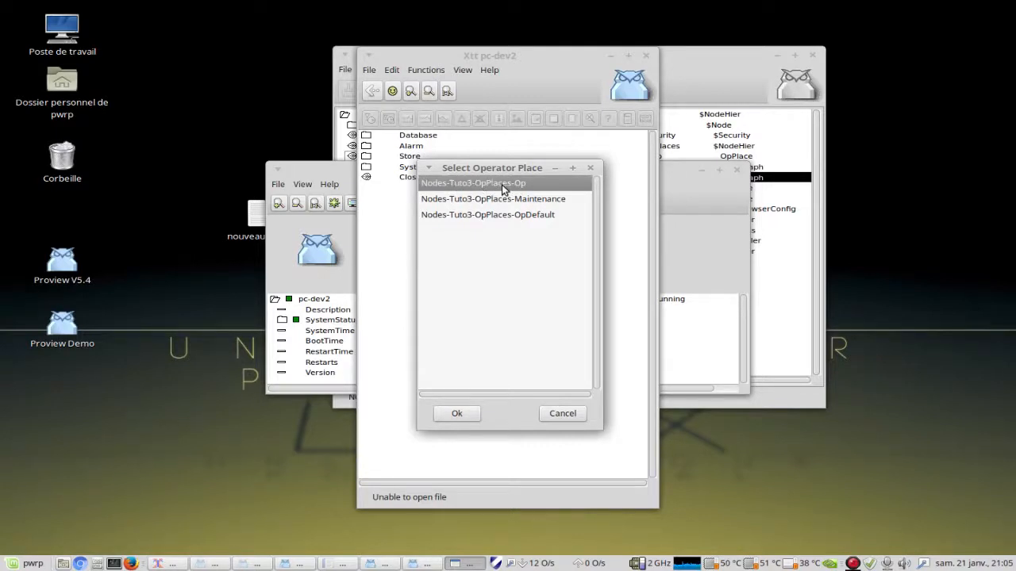
pyautogui.click(456, 414)
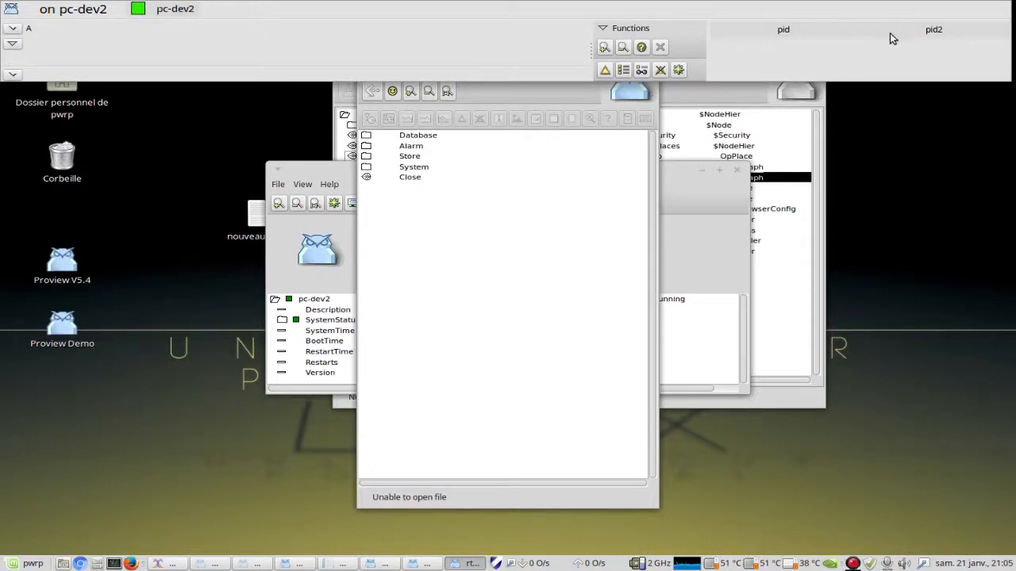
# - Open graph pid2 maximized and bring up Mode0's object graph from the LV value, shrunk and placed clear of the tank
pyautogui.click(944, 35)
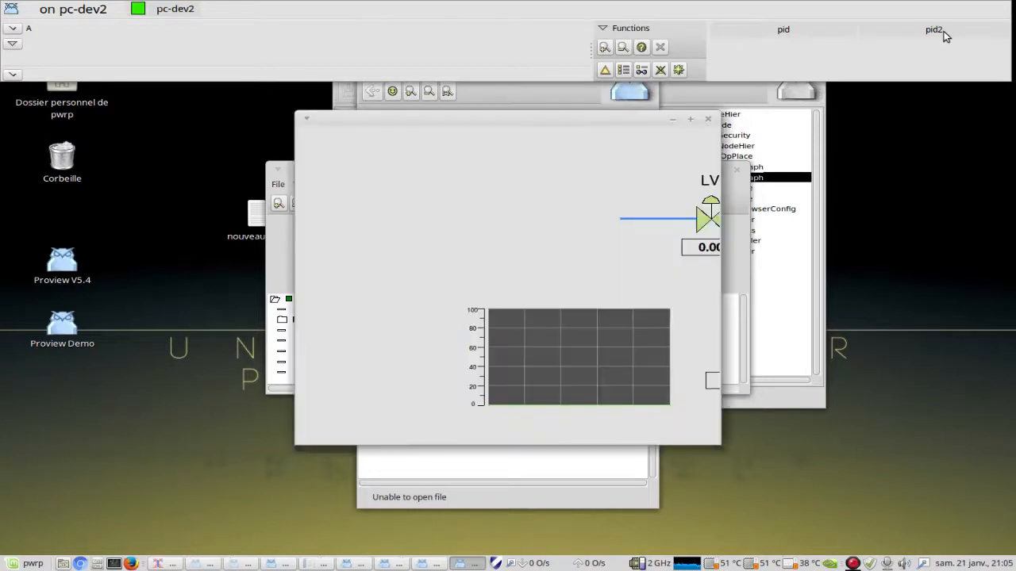
pyautogui.click(692, 122)
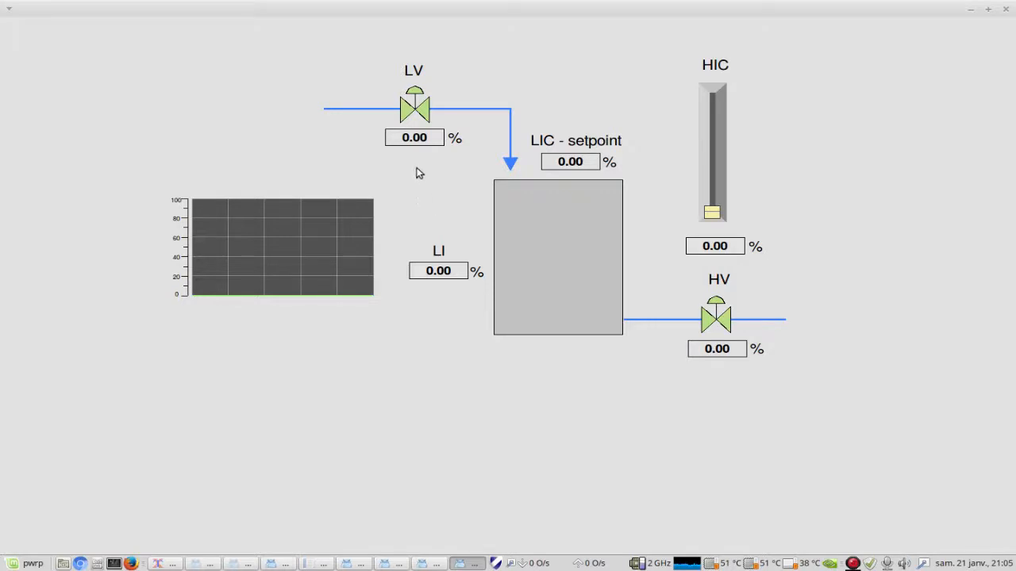
pyautogui.click(413, 138)
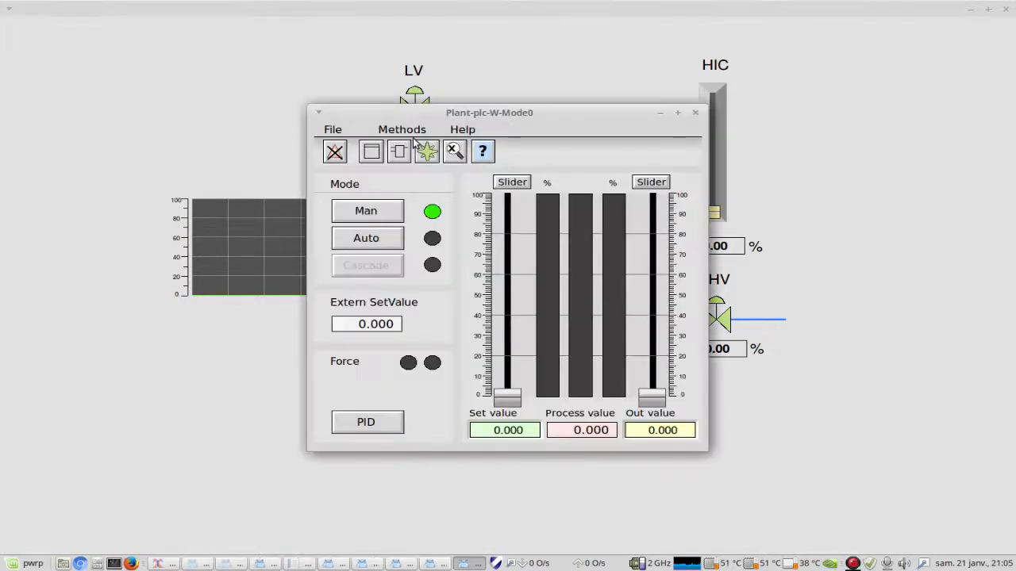
pyautogui.moveTo(602, 111); pyautogui.dragTo(316, 143)
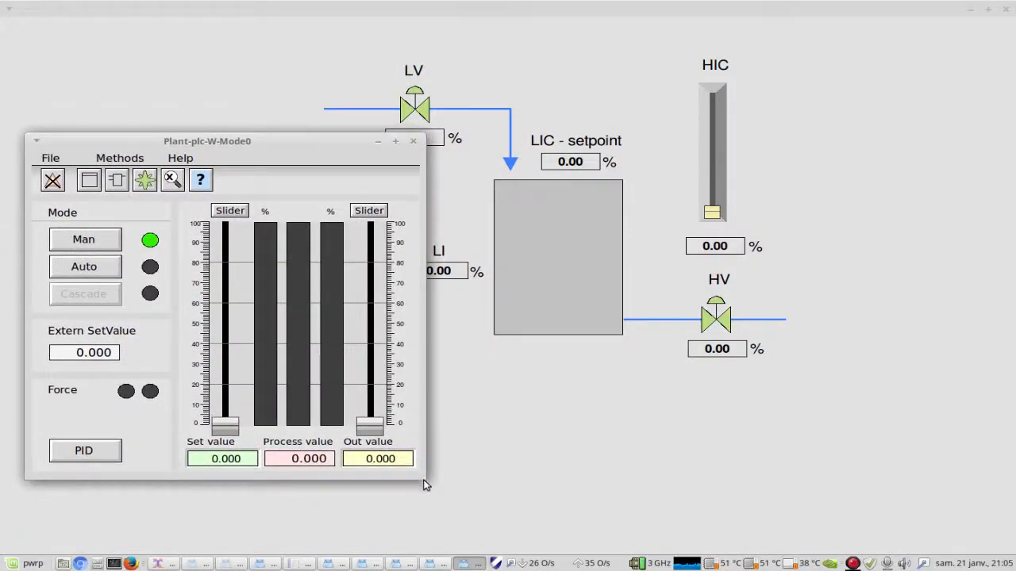
pyautogui.moveTo(418, 474); pyautogui.dragTo(336, 414)
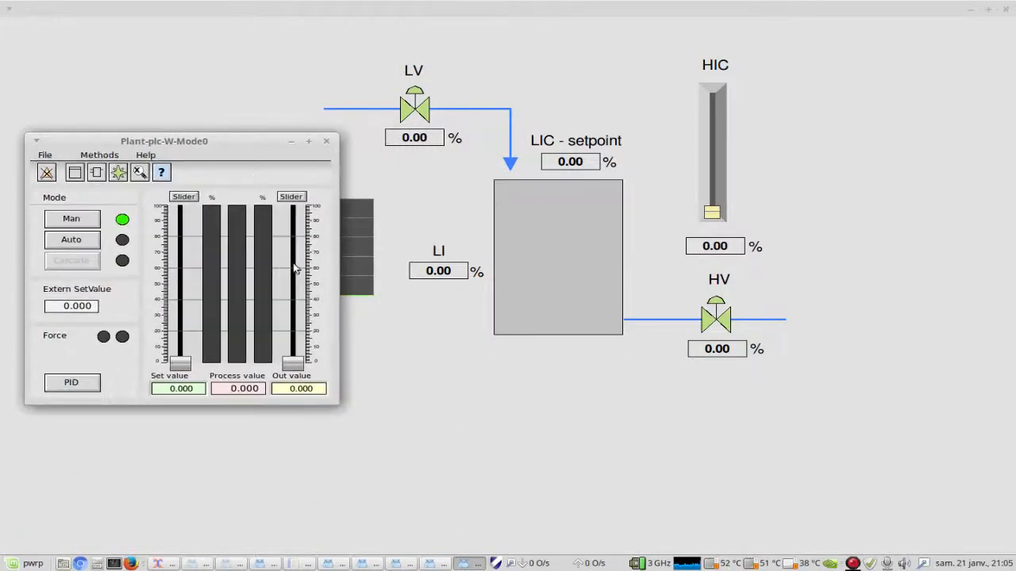
pyautogui.moveTo(245, 143); pyautogui.dragTo(238, 279)
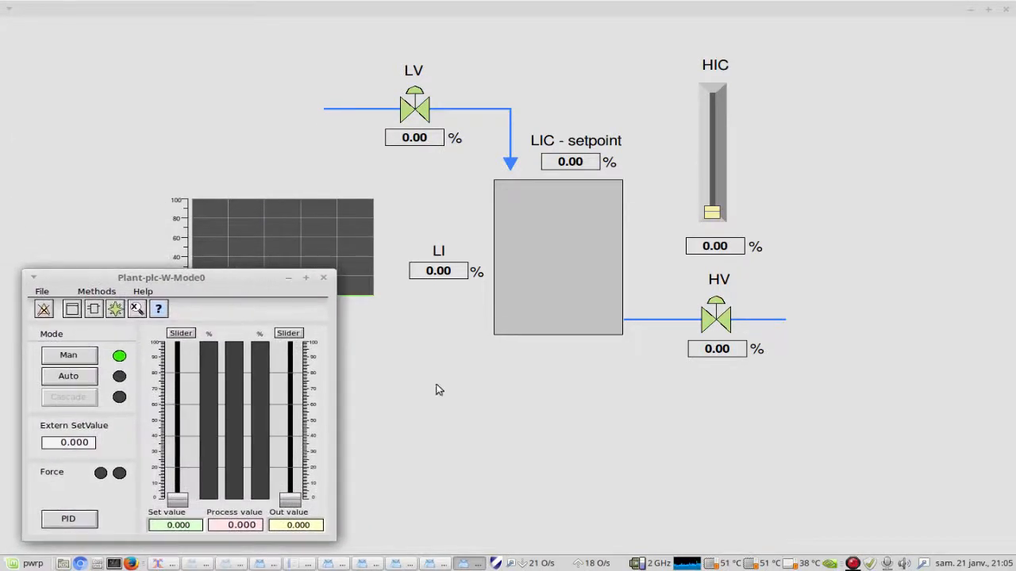
# - Set the LIC setpoint to 50 % in graph pid2
pyautogui.click(564, 162)
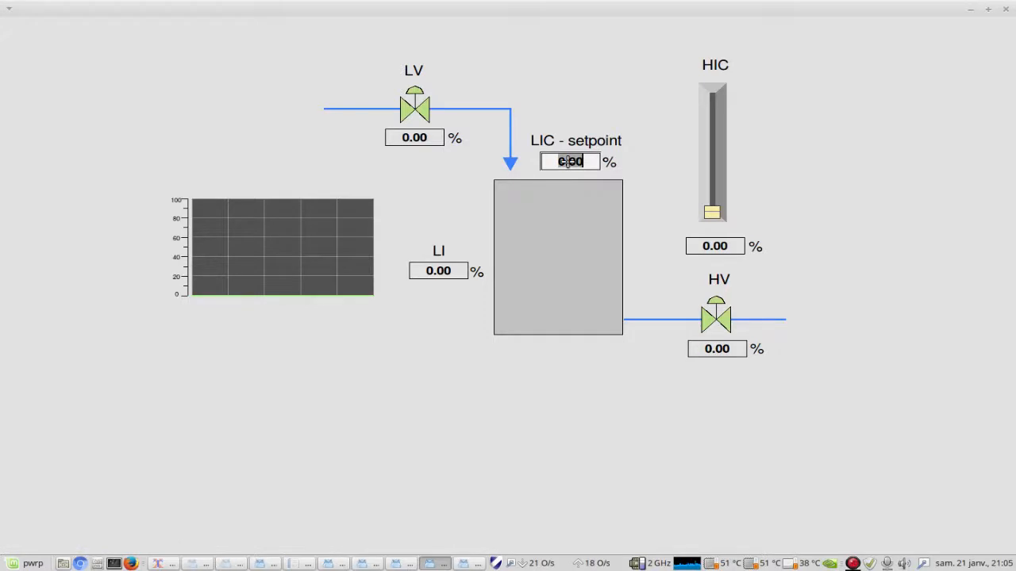
pyautogui.write('50')
pyautogui.press('Return')
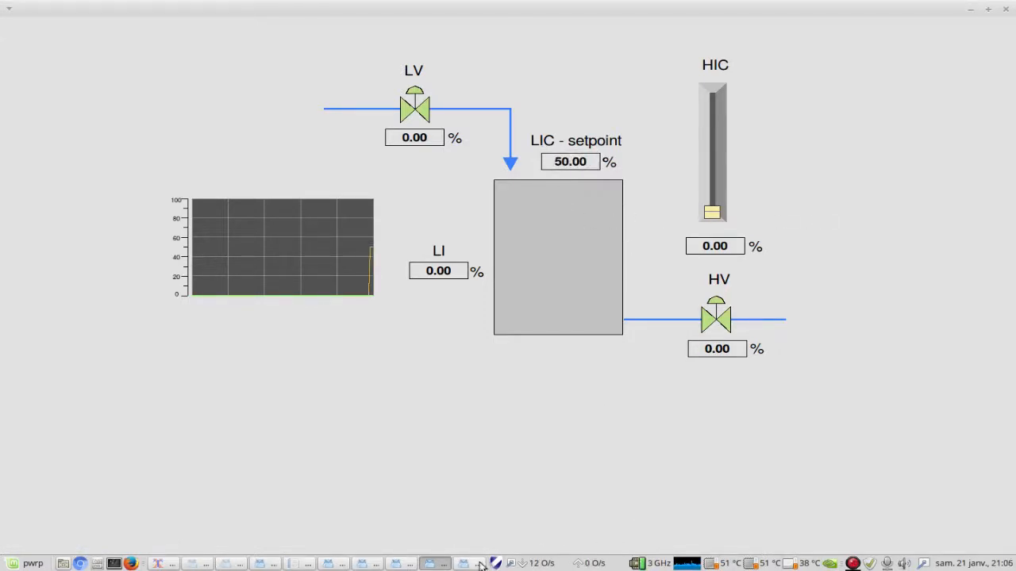
# - Switch the Mode0 controller to Auto and move its window clear of the trend curve
pyautogui.click(469, 564)
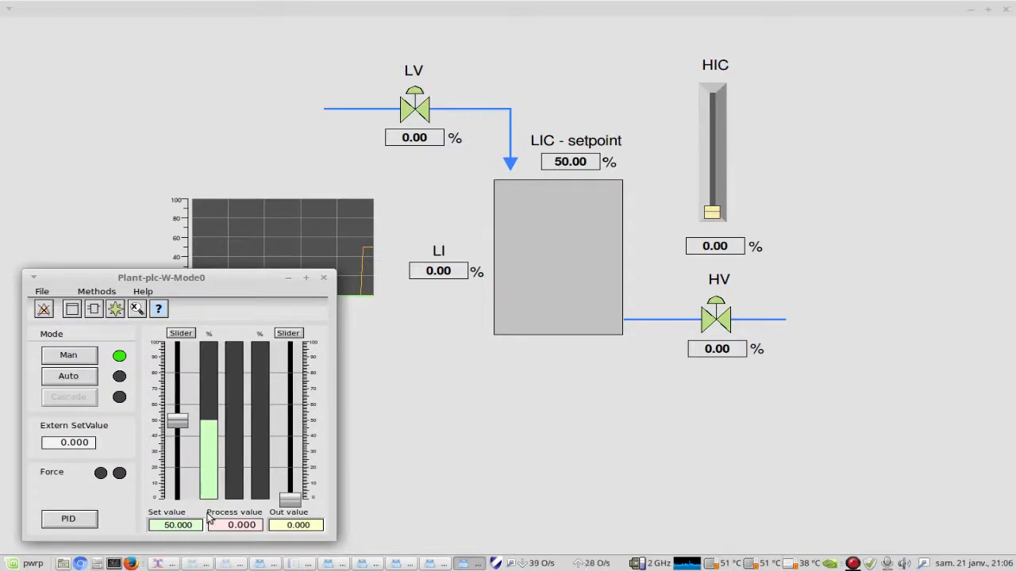
pyautogui.click(63, 377)
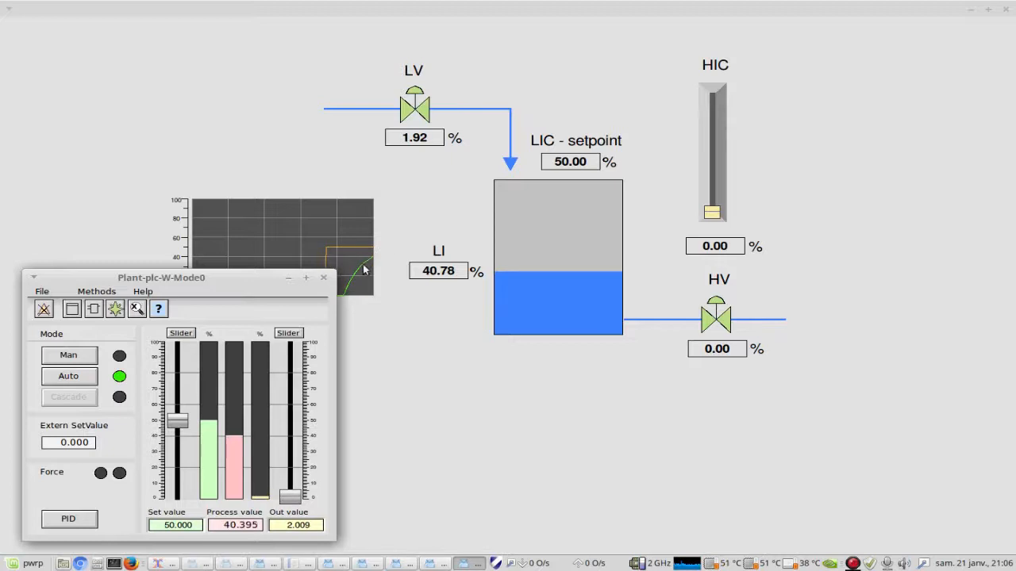
pyautogui.moveTo(167, 279); pyautogui.dragTo(837, 272)
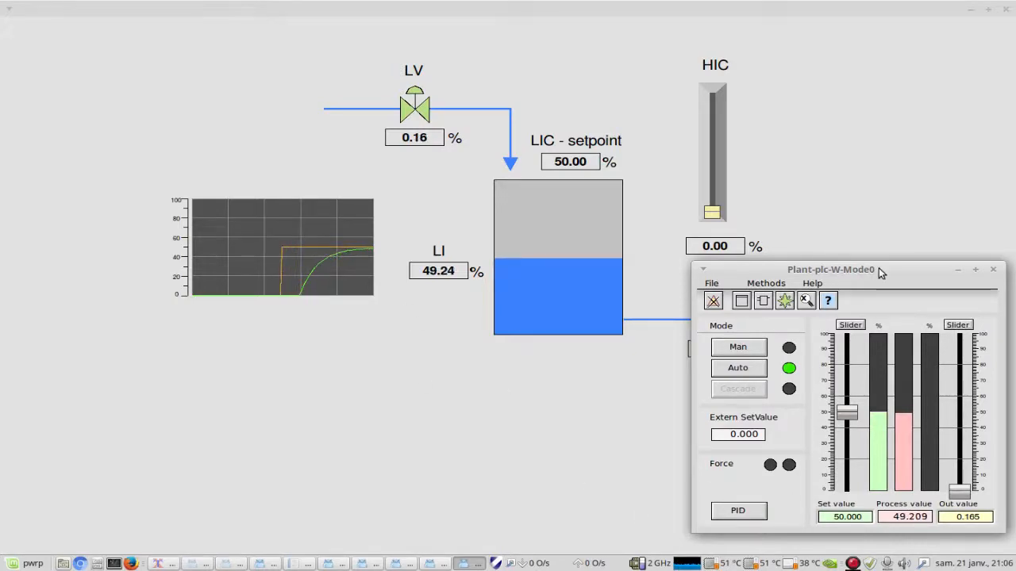
pyautogui.moveTo(902, 272)
pyautogui.mouseDown()
pyautogui.moveTo(835, 222)
pyautogui.moveTo(964, 335)
pyautogui.moveTo(894, 118)
pyautogui.moveTo(900, 206)
pyautogui.moveTo(889, 275)
pyautogui.moveTo(899, 281)
pyautogui.mouseUp()
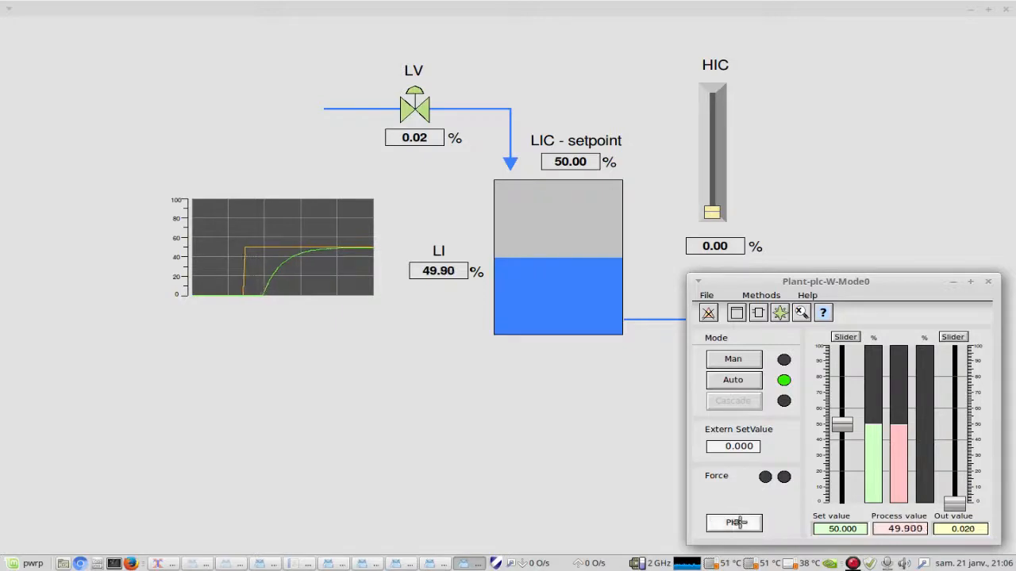
# - Open the PID0 object graph from Mode0 to examine its parameters and curves, and close it
pyautogui.click(734, 522)
pyautogui.moveTo(556, 76)
pyautogui.mouseDown()
pyautogui.moveTo(495, 93)
pyautogui.moveTo(540, 73)
pyautogui.mouseUp()
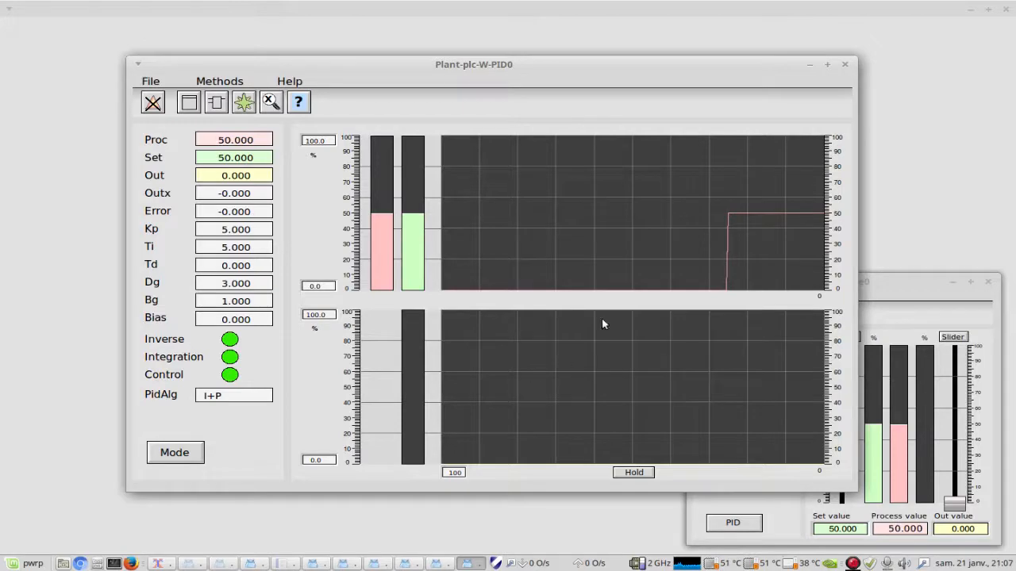
pyautogui.click(846, 63)
# - Move Mode0's window to the upper-left area of graph pid2 and set HIC to 50 %
pyautogui.moveTo(934, 285); pyautogui.dragTo(242, 26)
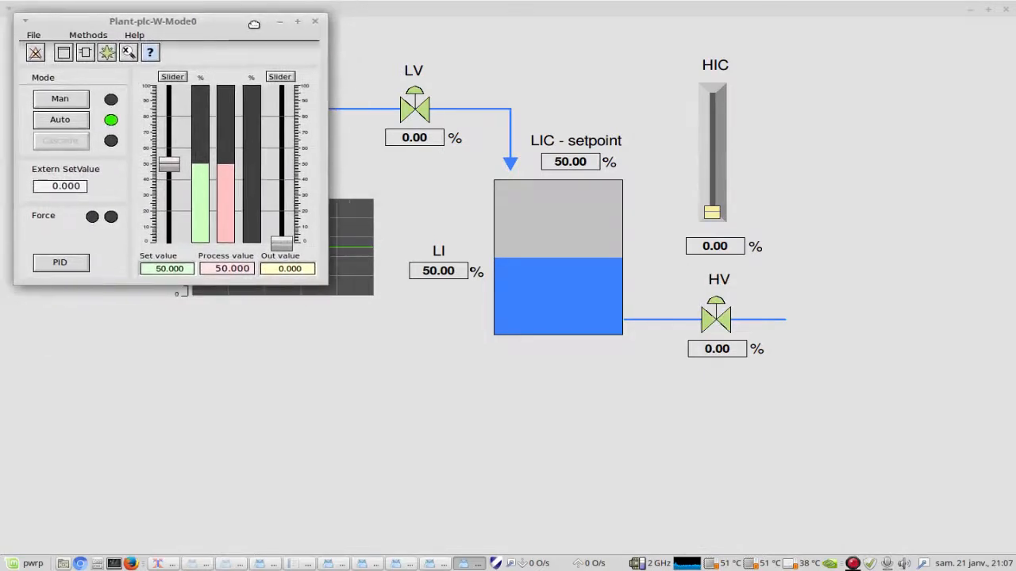
pyautogui.click(737, 251)
pyautogui.write('50')
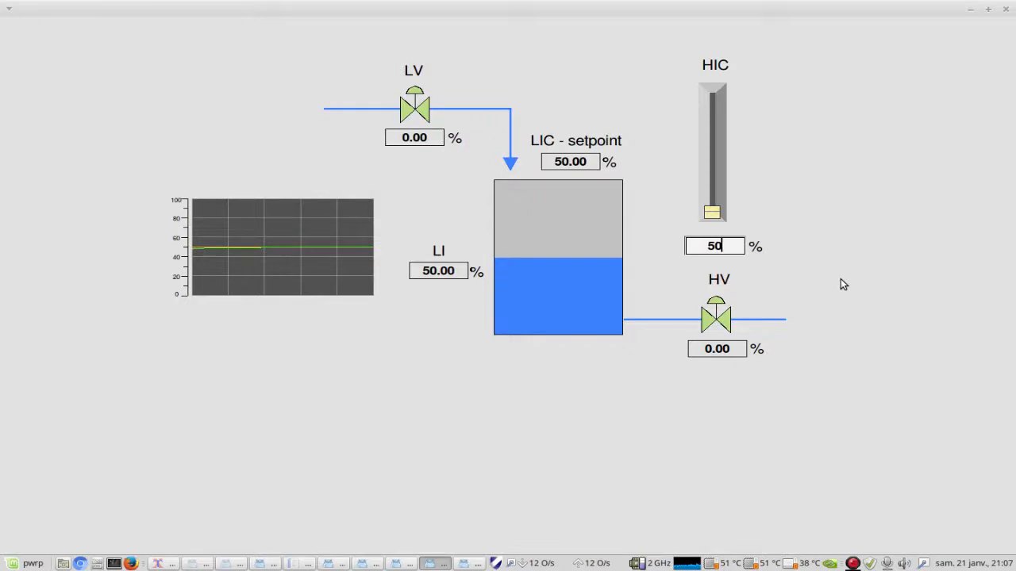
pyautogui.press('Return')
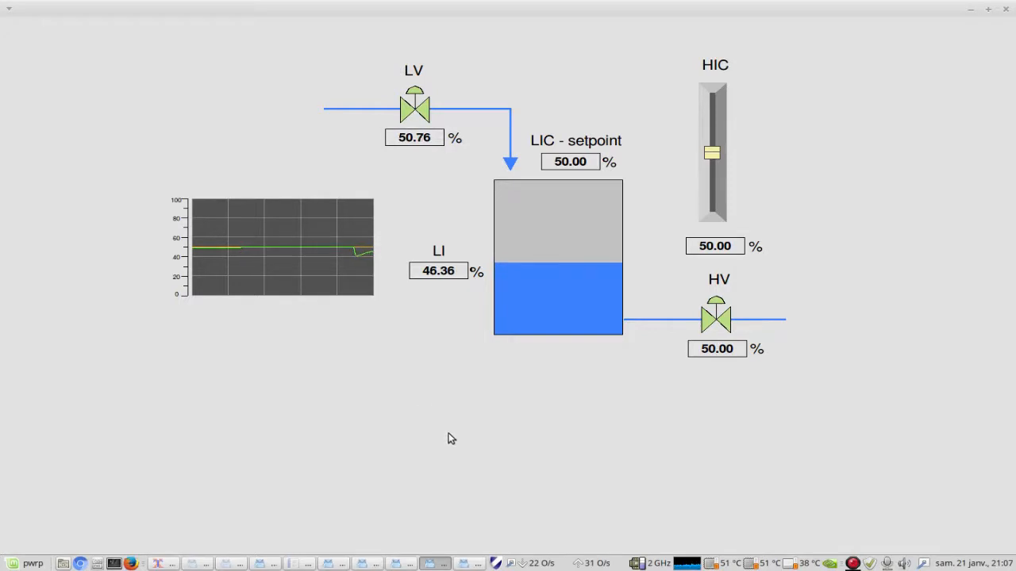
# - Bring back Mode0's window, place it below most of the trend curve, and lower the HIC slider to about 22 %
pyautogui.click(467, 564)
pyautogui.moveTo(181, 28); pyautogui.dragTo(214, 280)
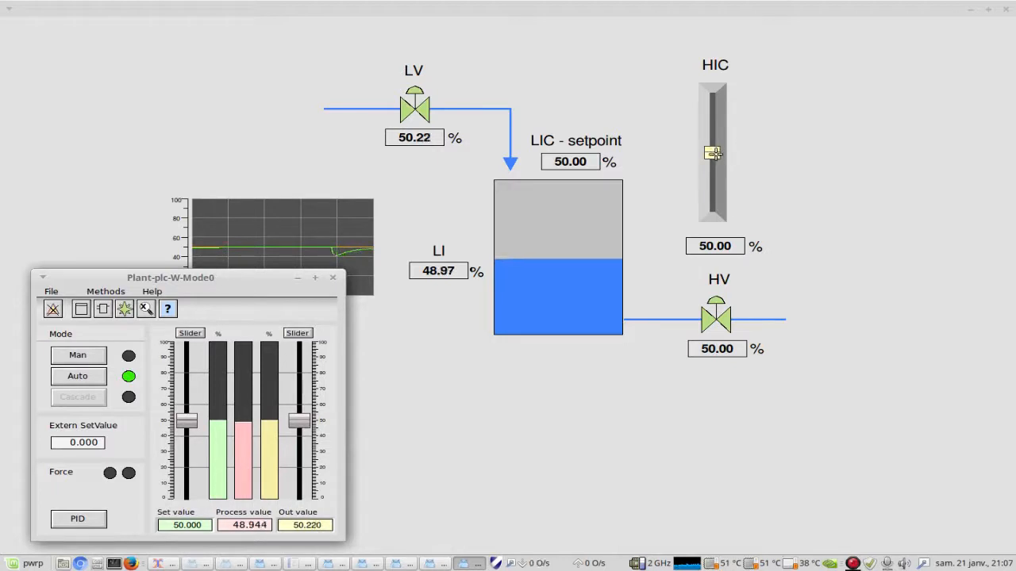
pyautogui.moveTo(712, 153); pyautogui.dragTo(716, 187)
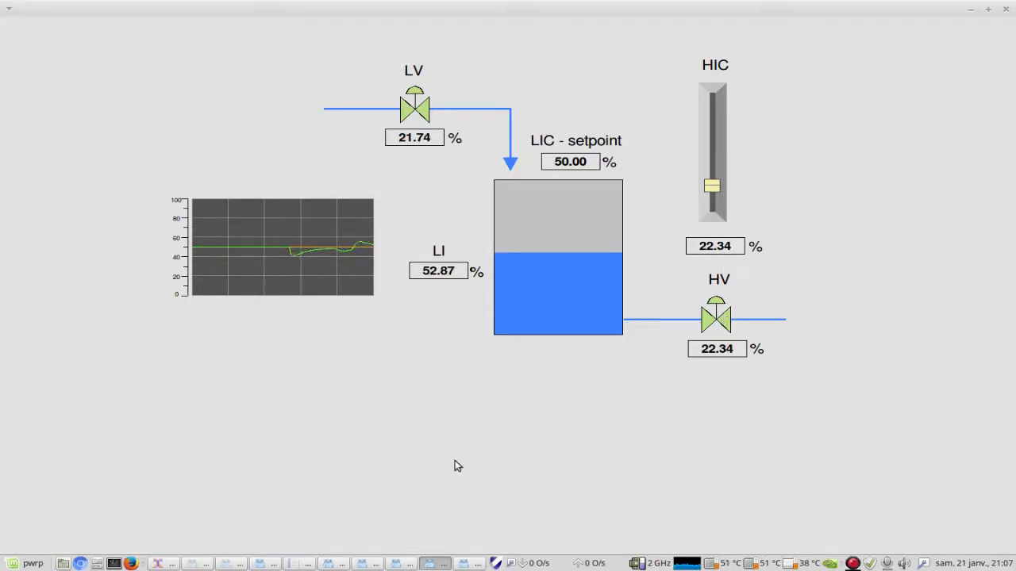
# - Set the LIC setpoint to 20 % and bring Mode0's window back, placed lower to expose more of the trend curve
pyautogui.click(566, 162)
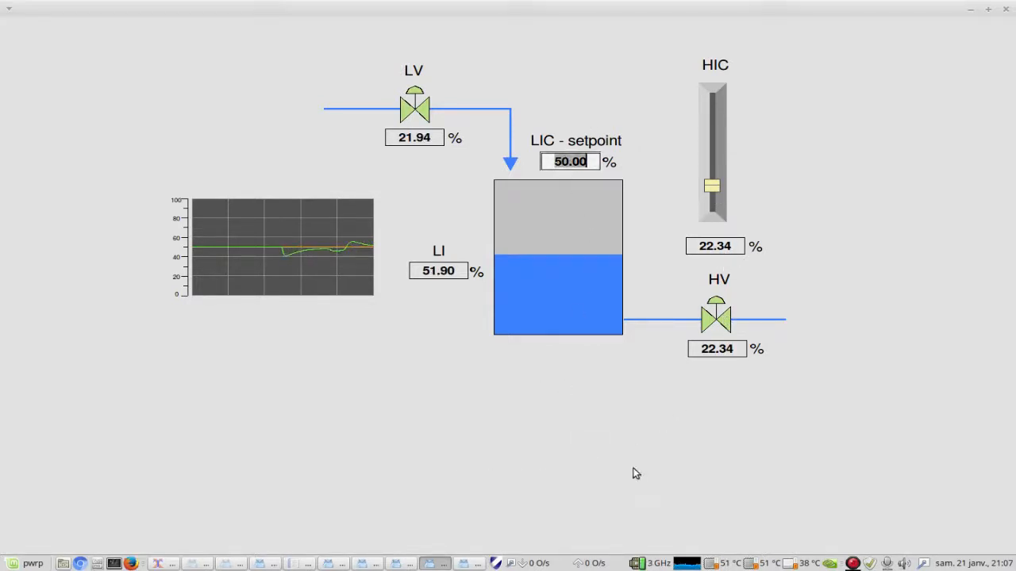
pyautogui.write('20')
pyautogui.press('Return')
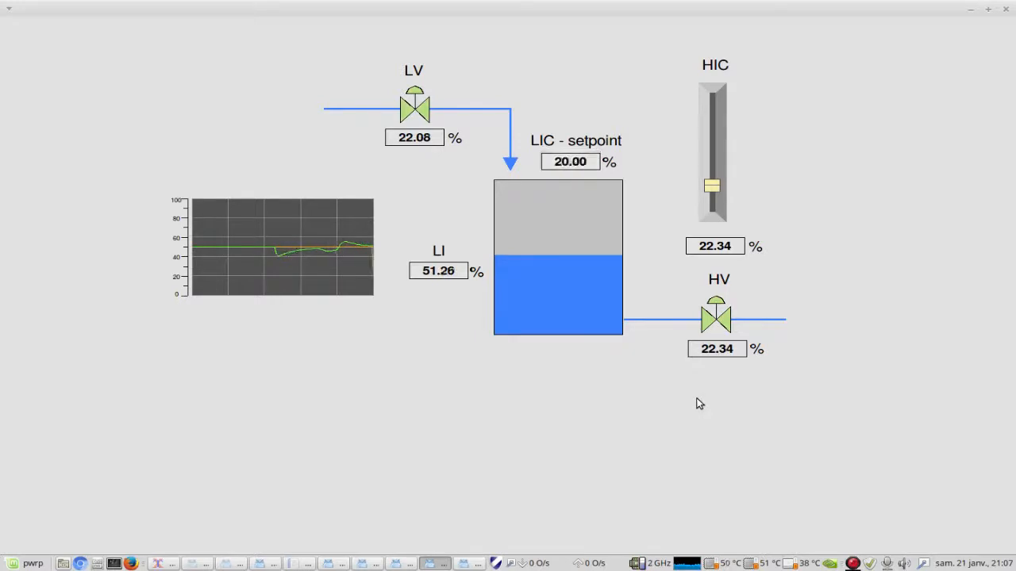
pyautogui.click(464, 563)
pyautogui.moveTo(223, 277); pyautogui.dragTo(205, 299)
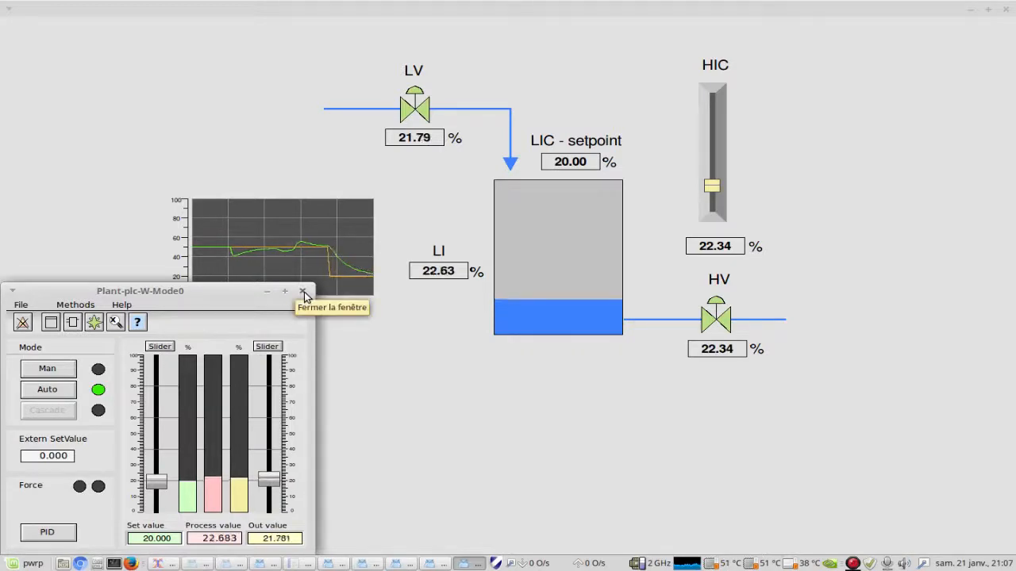
# - Close Mode0's window and graph pid2, and briefly reopen pid2 to check its default window size
pyautogui.click(303, 293)
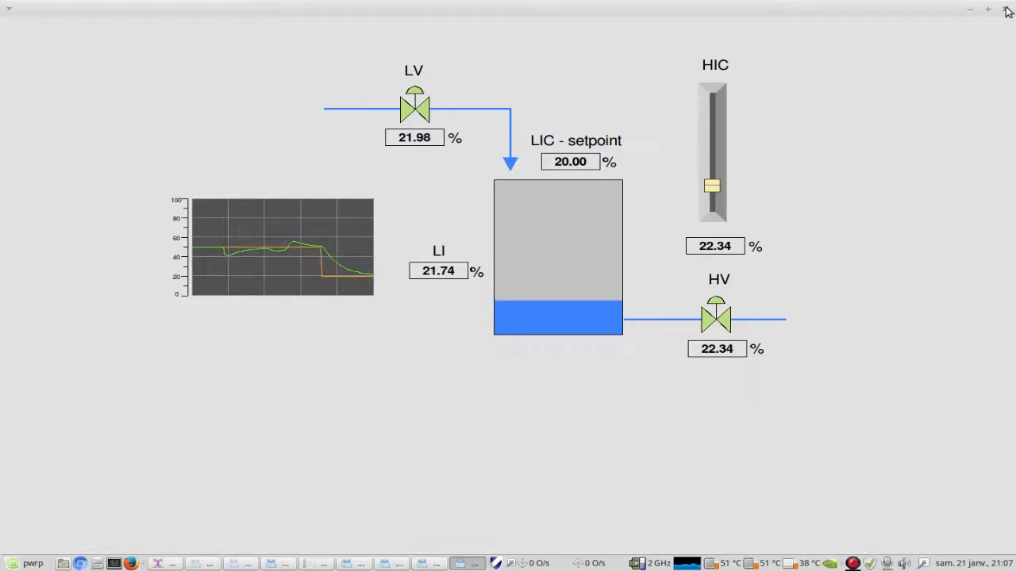
pyautogui.click(1006, 9)
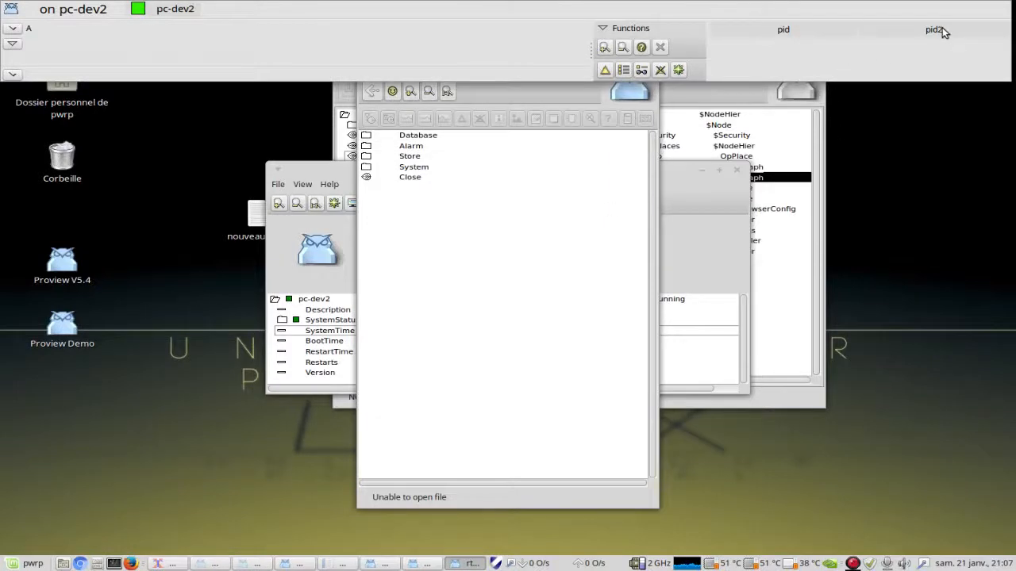
pyautogui.click(941, 30)
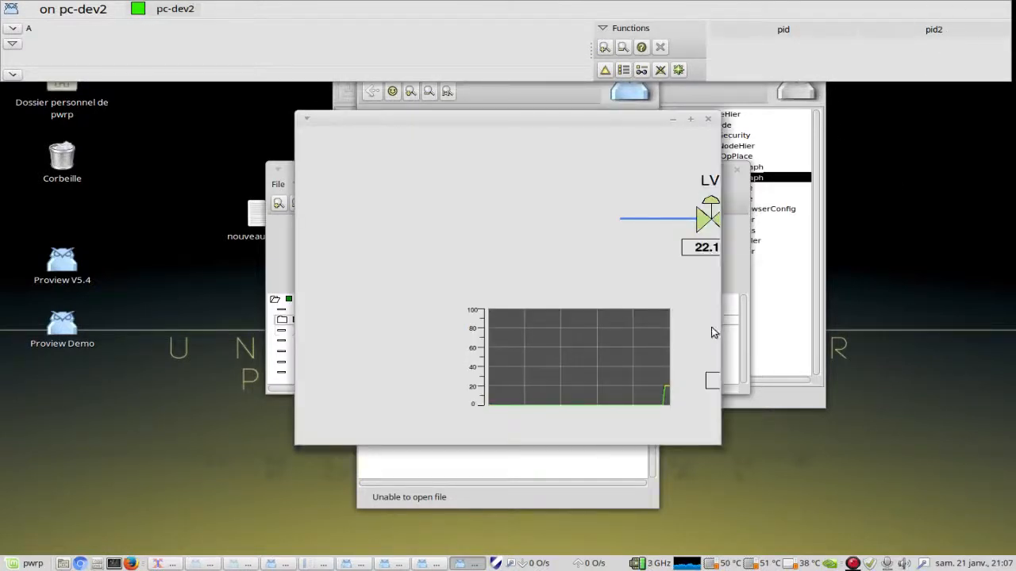
pyautogui.click(711, 121)
# - Shut down the operator place and the runtime environment on pc-dev2, including its Runtime Monitor
pyautogui.click(660, 47)
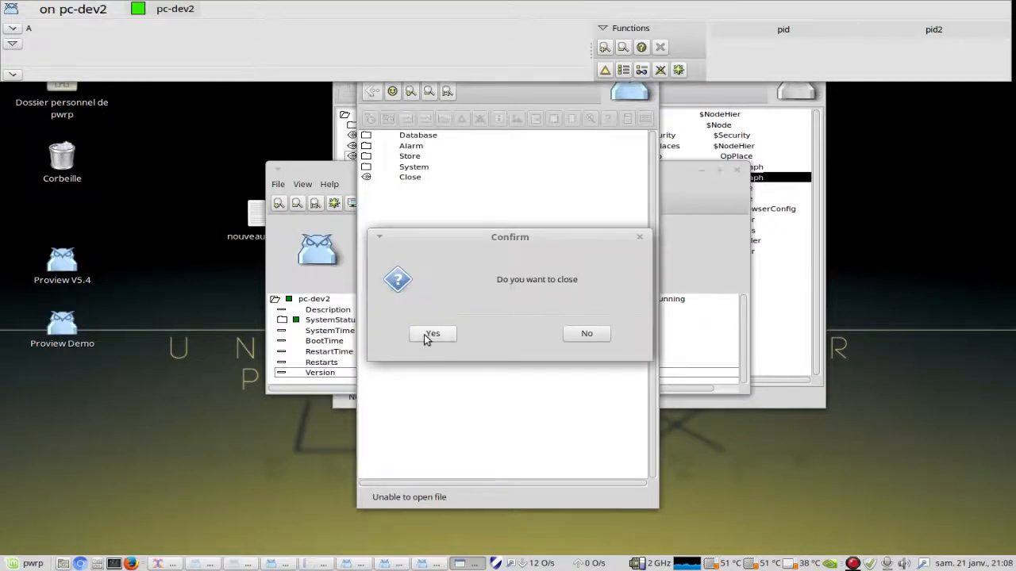
pyautogui.click(429, 335)
pyautogui.click(439, 277)
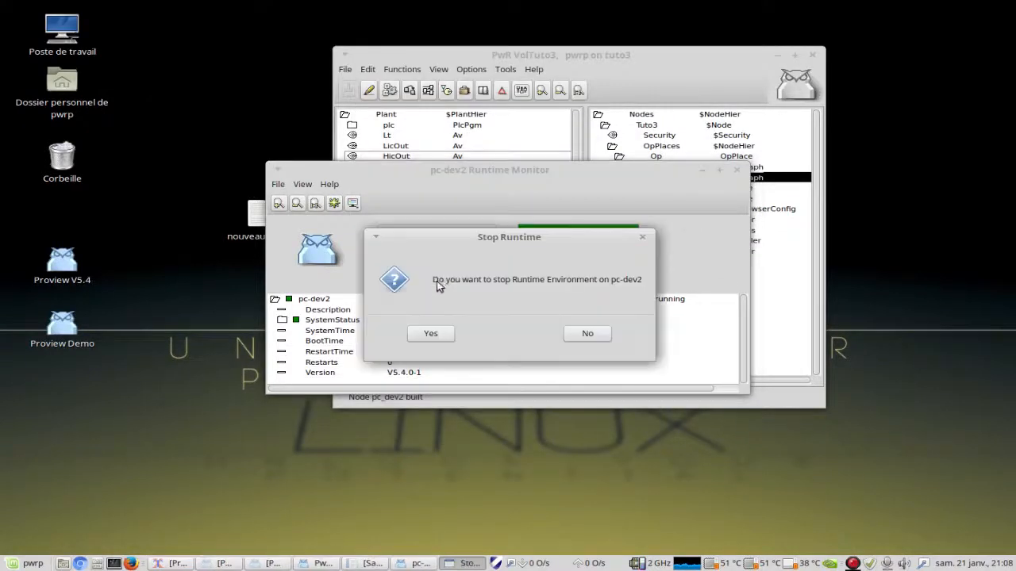
pyautogui.click(442, 336)
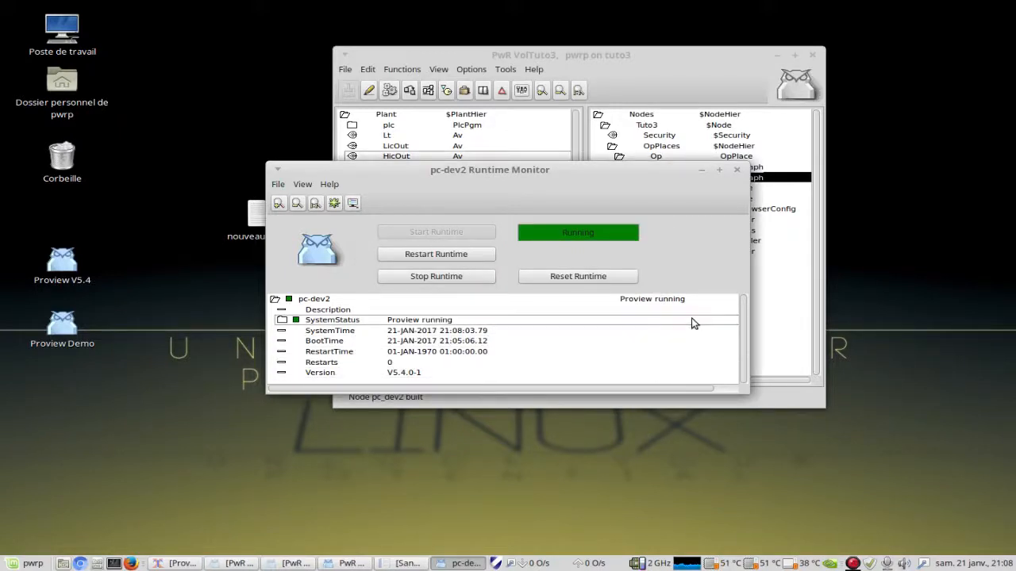
pyautogui.click(737, 172)
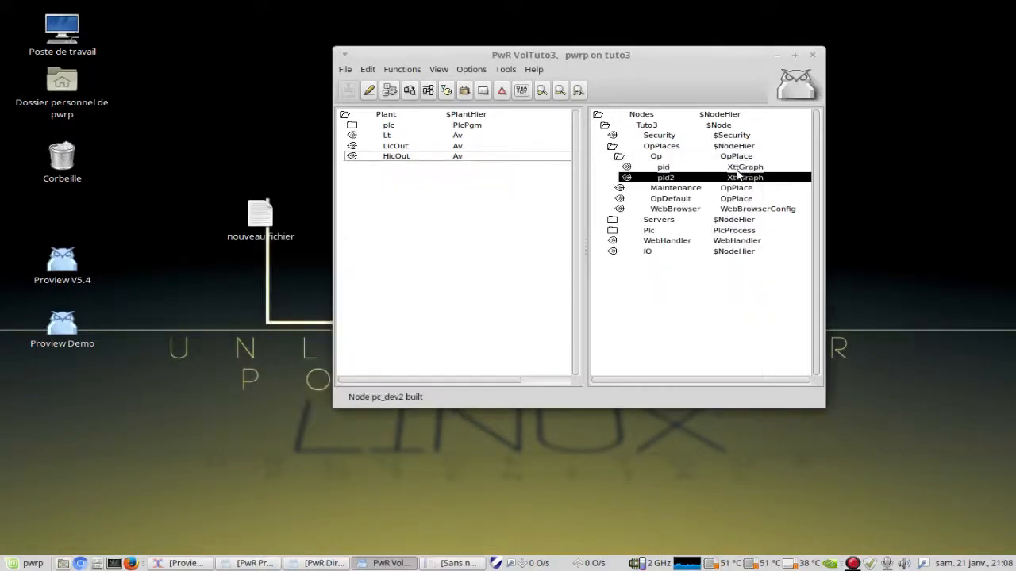
# - Open graph pid2 from the Op operator place in the Ge editor, maximized with the whole drawing in view
pyautogui.rightClick(669, 180)
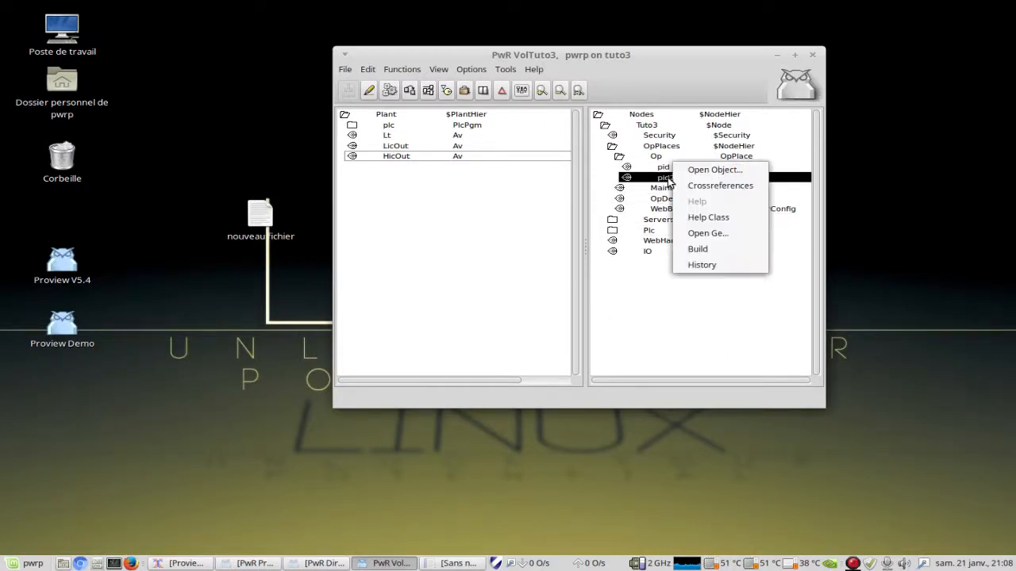
pyautogui.click(706, 235)
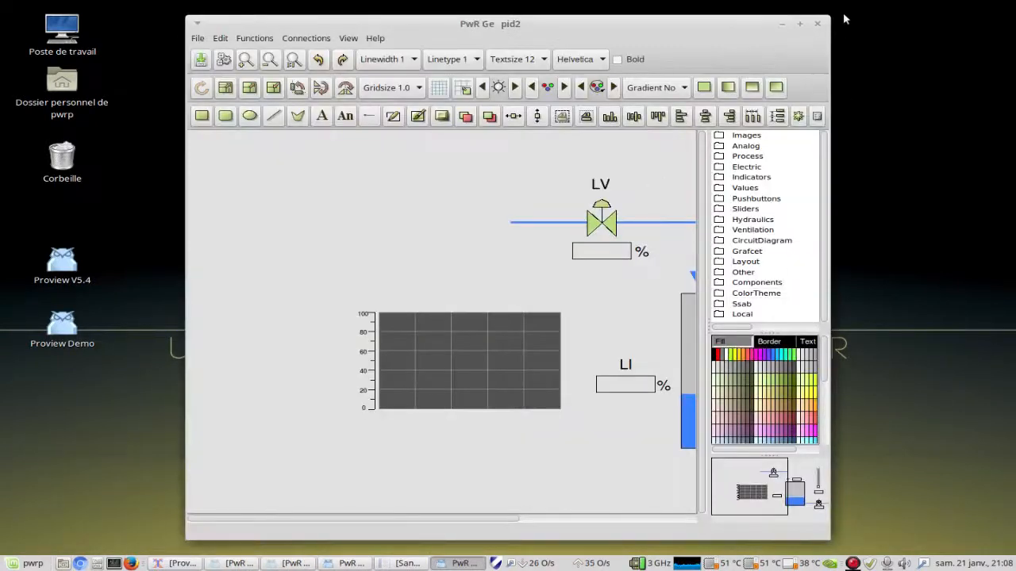
pyautogui.click(802, 27)
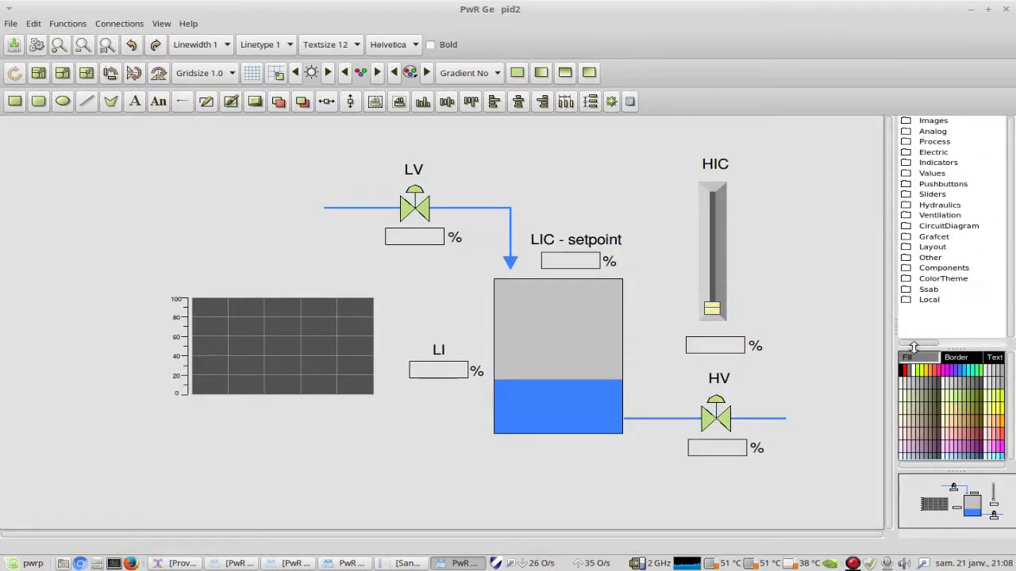
pyautogui.click(937, 482)
pyautogui.moveTo(938, 483); pyautogui.dragTo(943, 486)
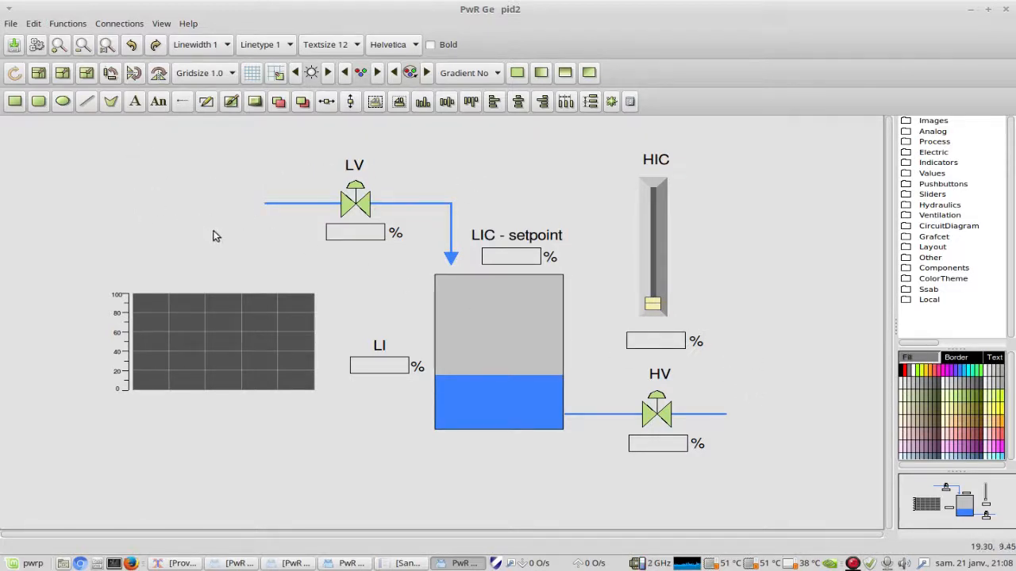
# - Open the graph attributes of pid2 and position their window clear of the drawing's upper-left corner
pyautogui.click(10, 24)
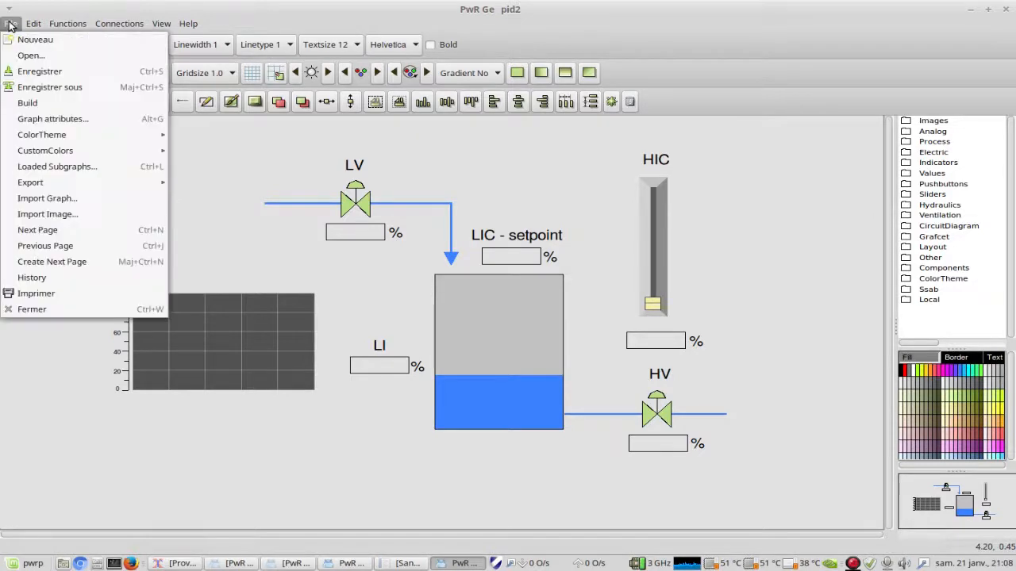
pyautogui.click(59, 121)
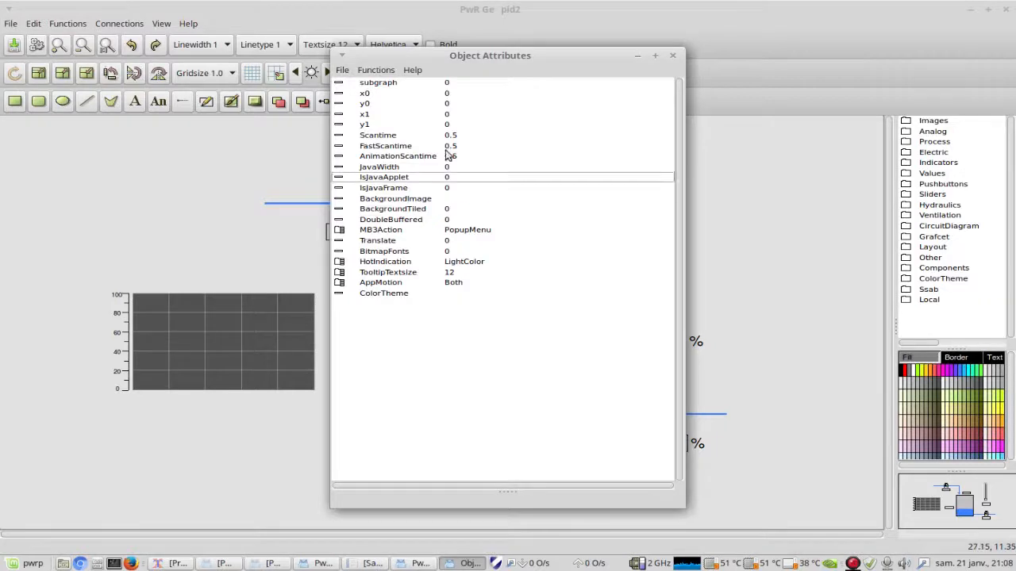
pyautogui.moveTo(533, 61); pyautogui.dragTo(855, 57)
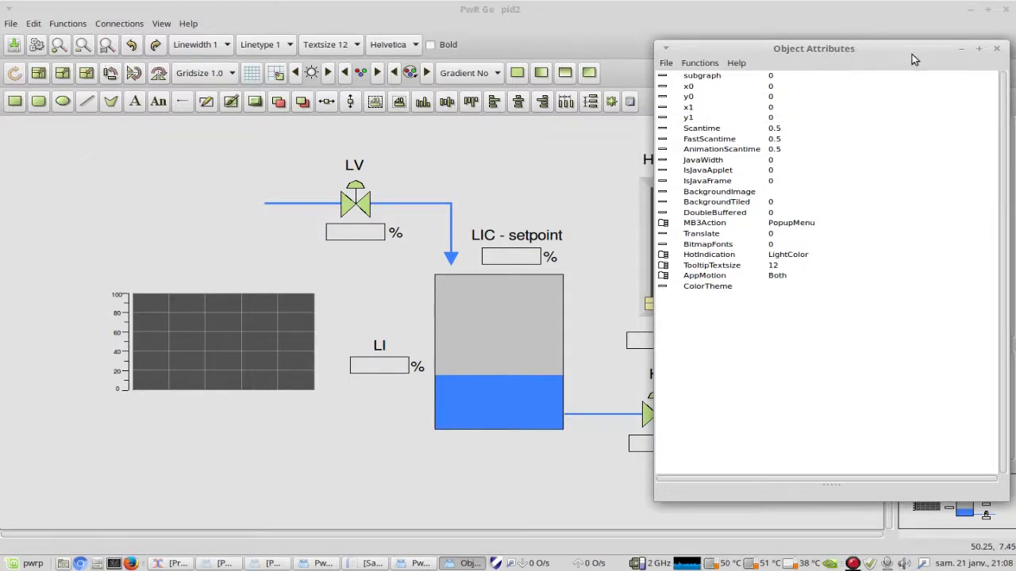
pyautogui.moveTo(914, 60); pyautogui.dragTo(754, 38)
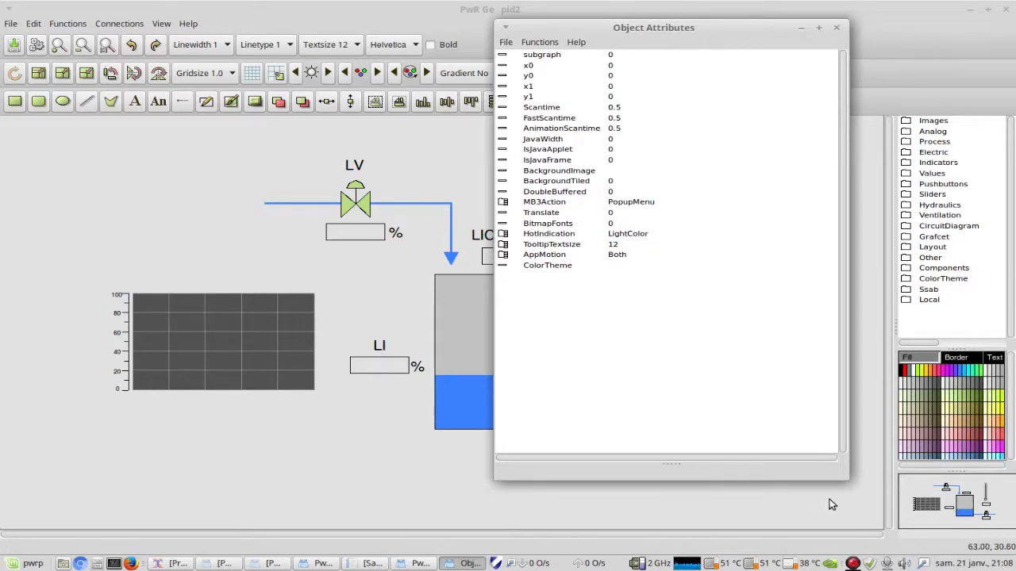
pyautogui.moveTo(719, 28); pyautogui.dragTo(939, 135)
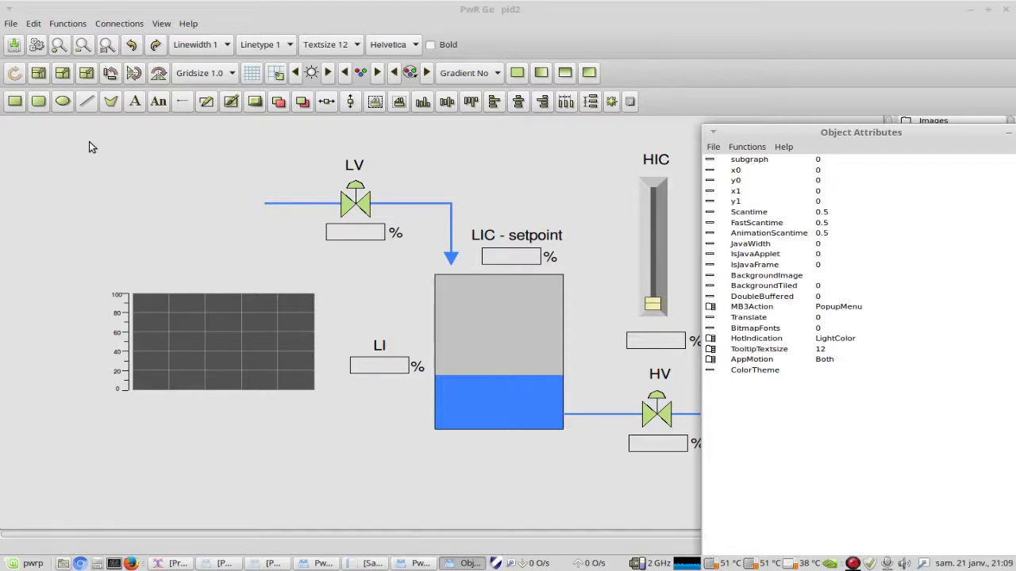
pyautogui.click(767, 91)
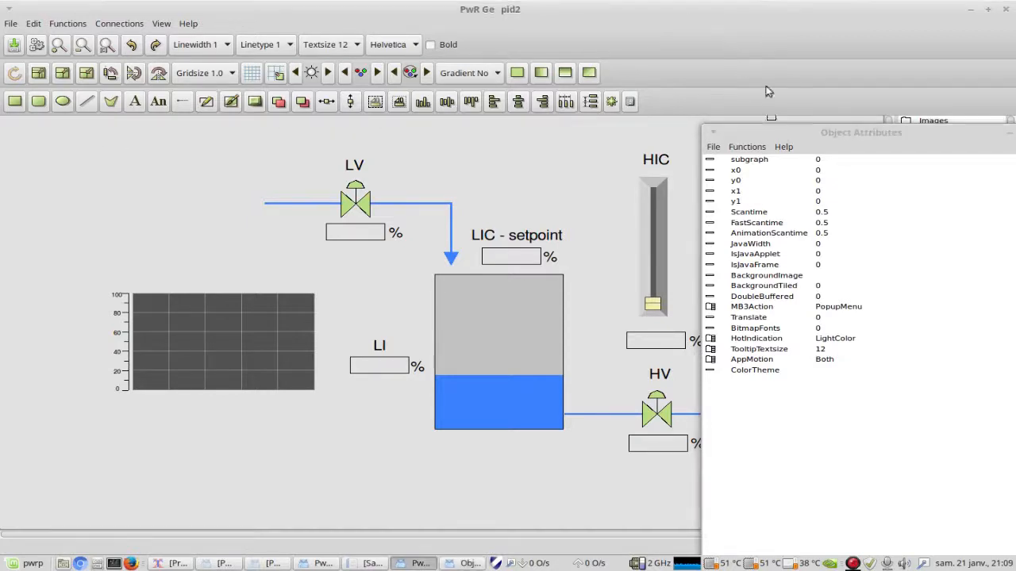
pyautogui.moveTo(818, 130); pyautogui.dragTo(789, 20)
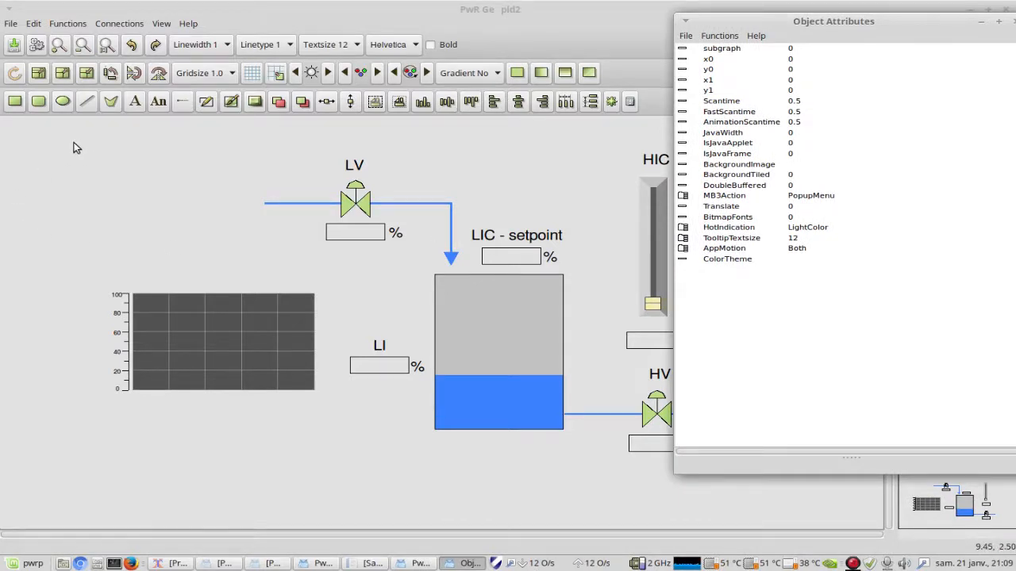
# - Set the graph's upper-left corner coordinates to x0 9.45 and y0 2.5
pyautogui.click(813, 58)
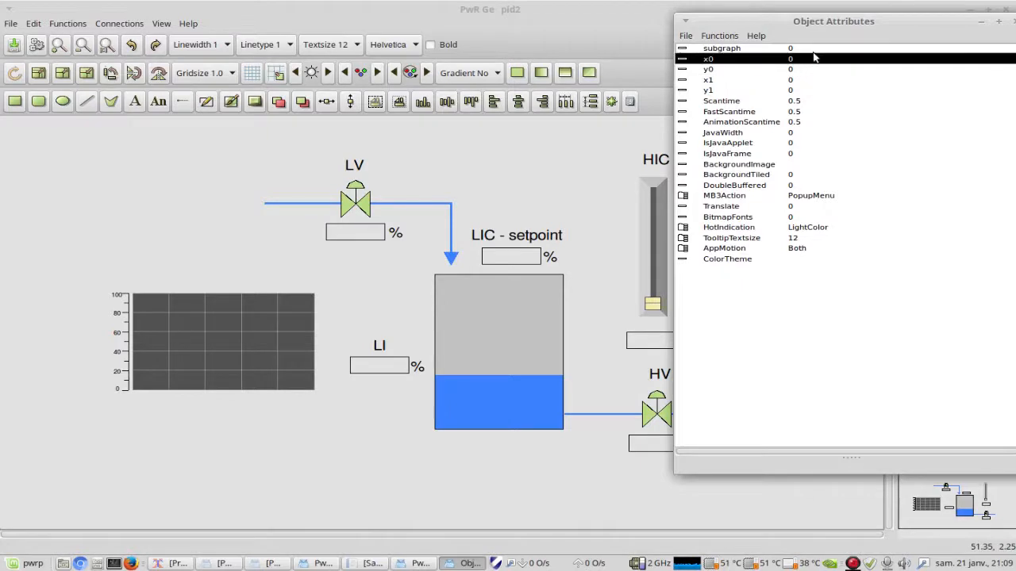
pyautogui.doubleClick(814, 58)
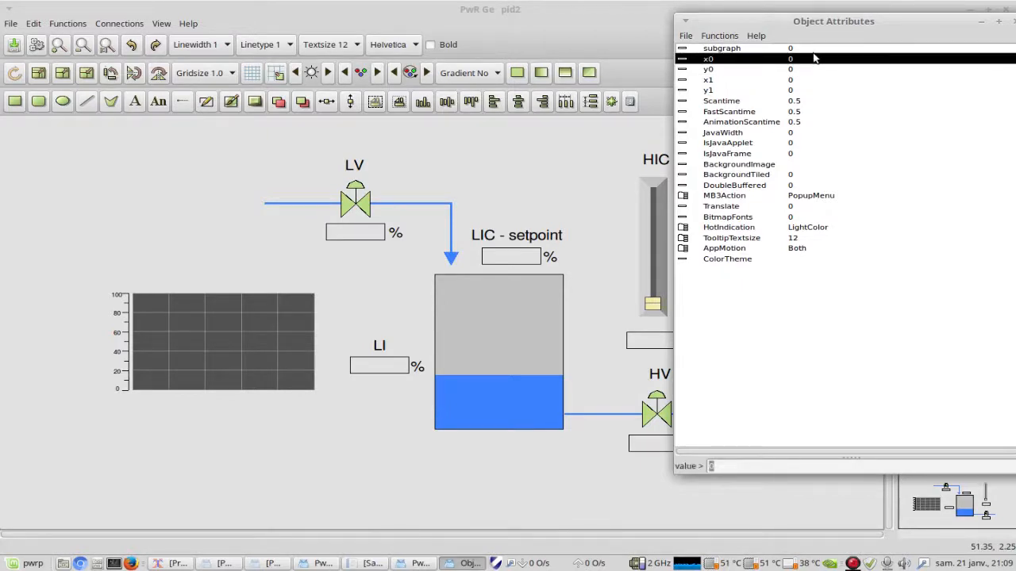
pyautogui.write('9.45')
pyautogui.press('Return')
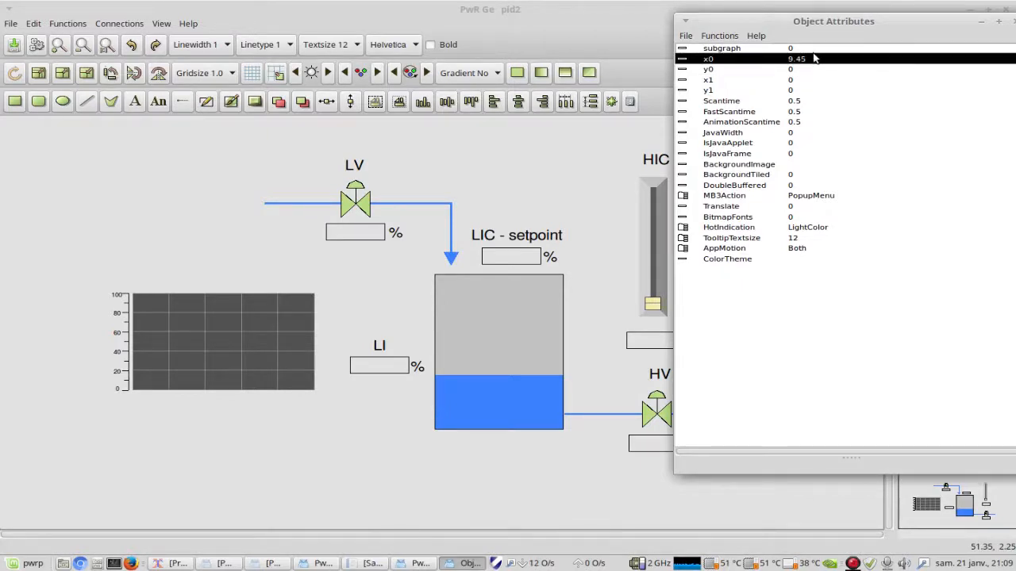
pyautogui.press('Down')
pyautogui.press('Right')
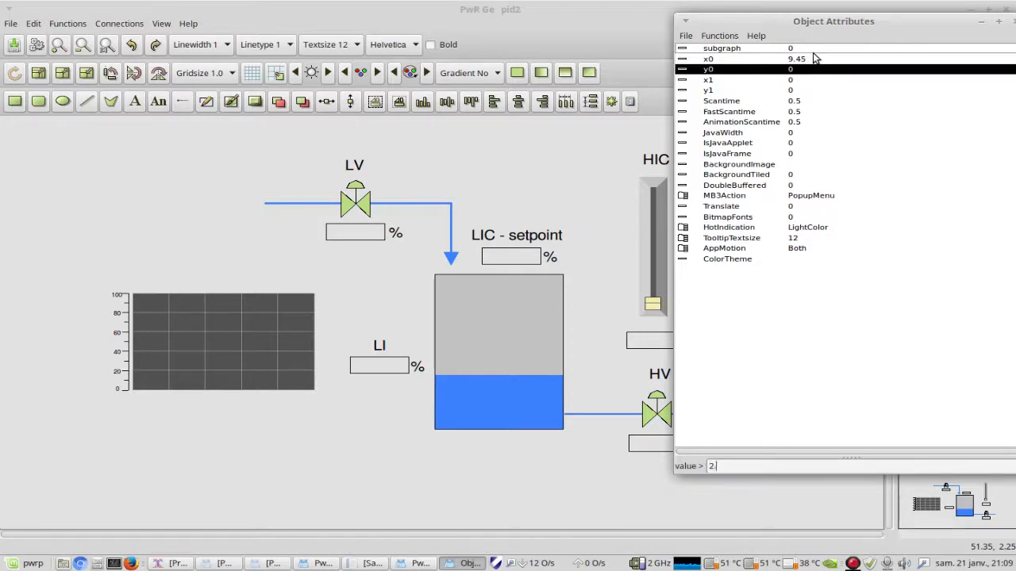
pyautogui.press('Return')
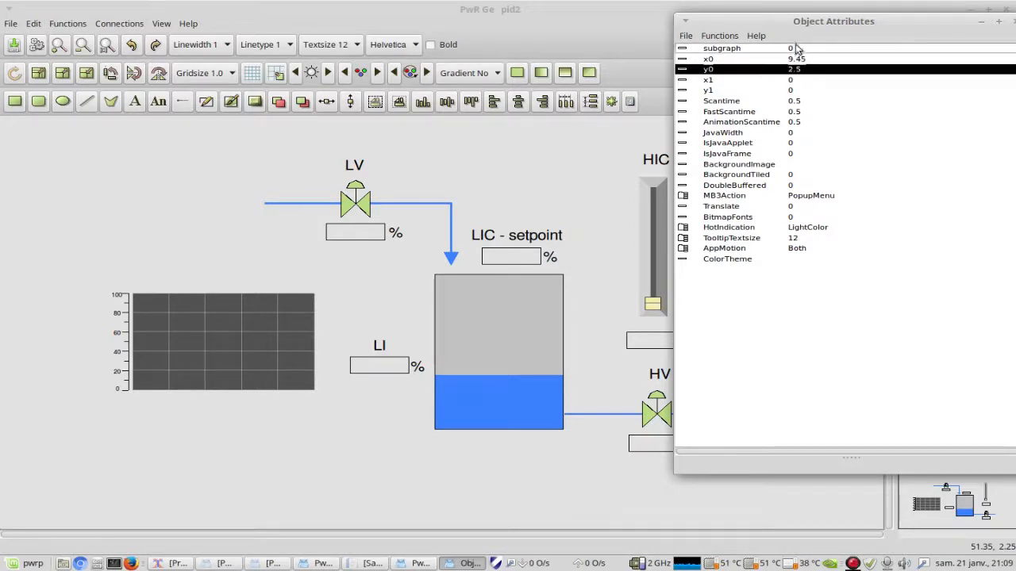
# - Move the attributes window clear of the drawing's lower-right corner and set the graph's x1 to 59.1
pyautogui.moveTo(877, 19); pyautogui.dragTo(224, 31)
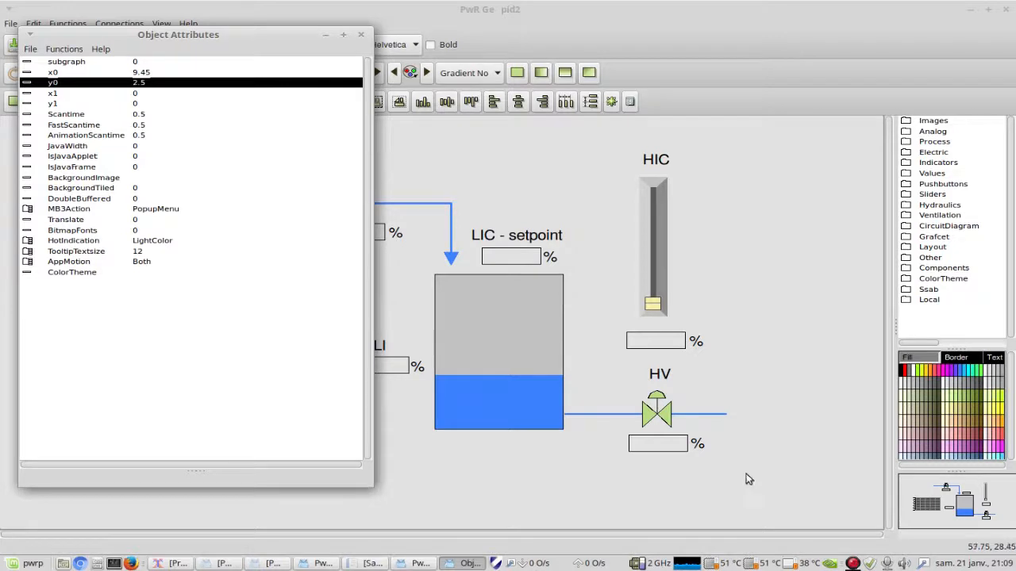
pyautogui.click(168, 95)
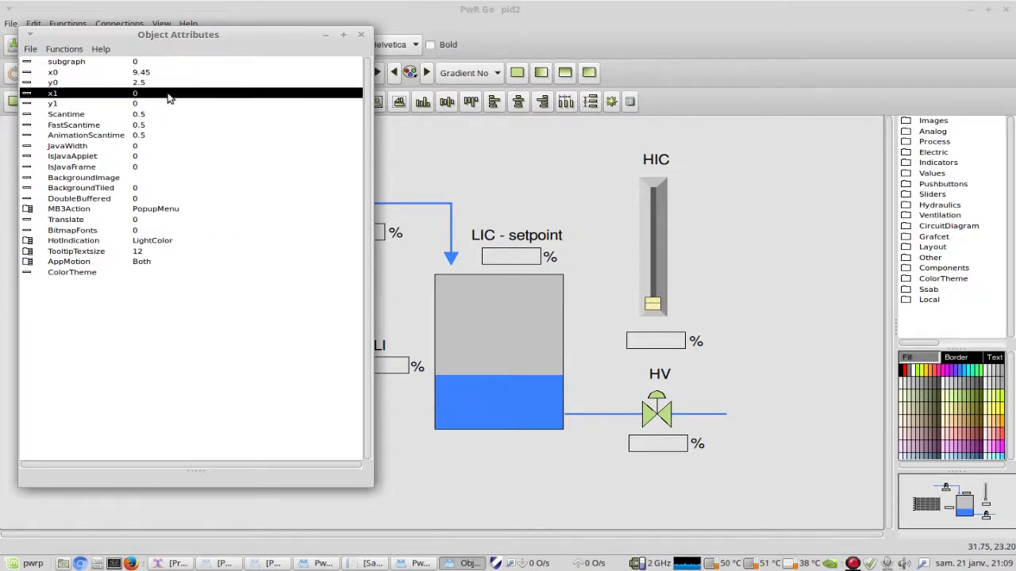
pyautogui.doubleClick(168, 95)
pyautogui.write('59.1')
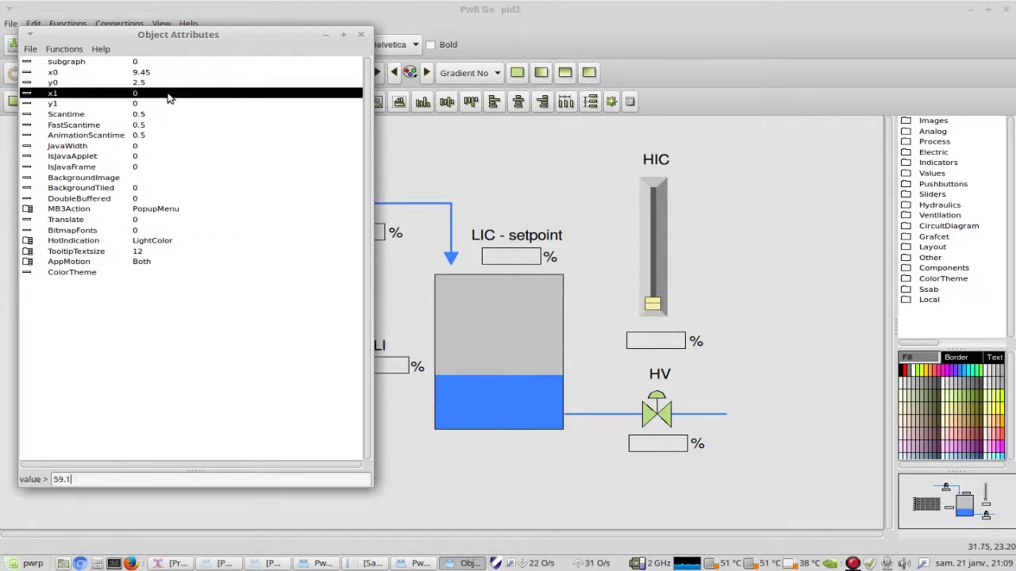
pyautogui.press('Return')
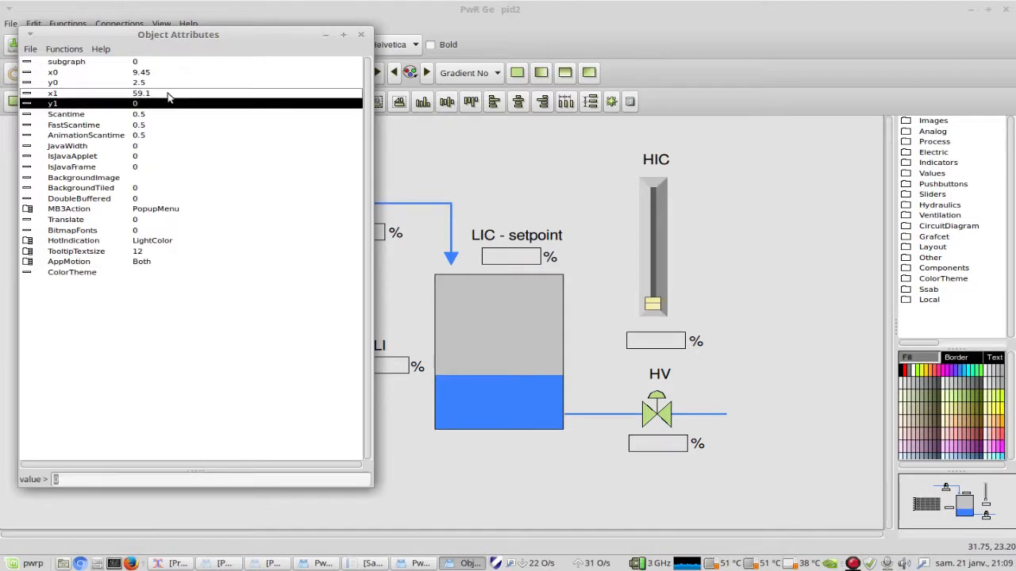
# - Set the graph's y1 coordinate to 28.3, then save pid2 and close its editor
pyautogui.write('28.3')
pyautogui.press('Return')
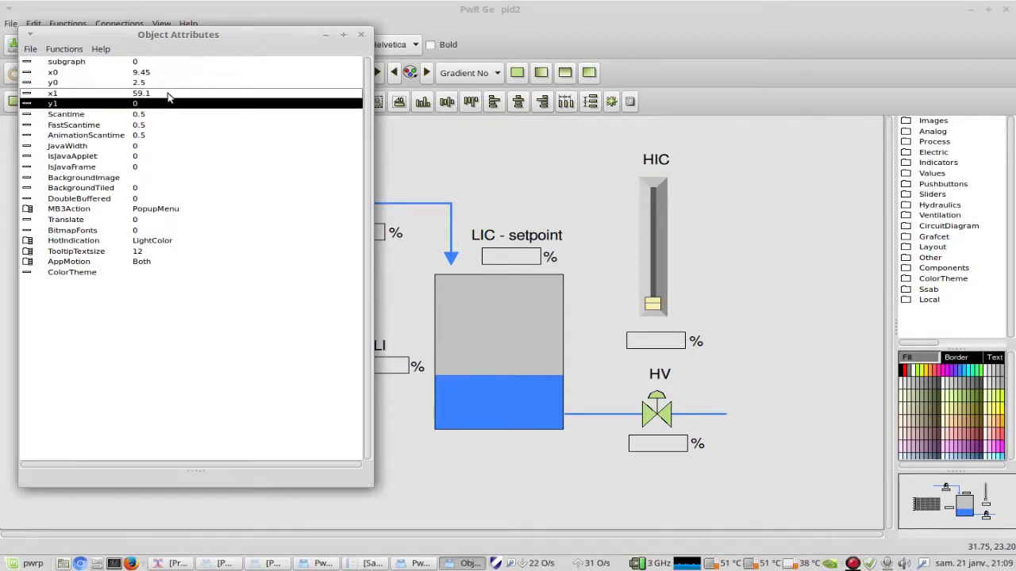
pyautogui.click(362, 36)
pyautogui.click(15, 45)
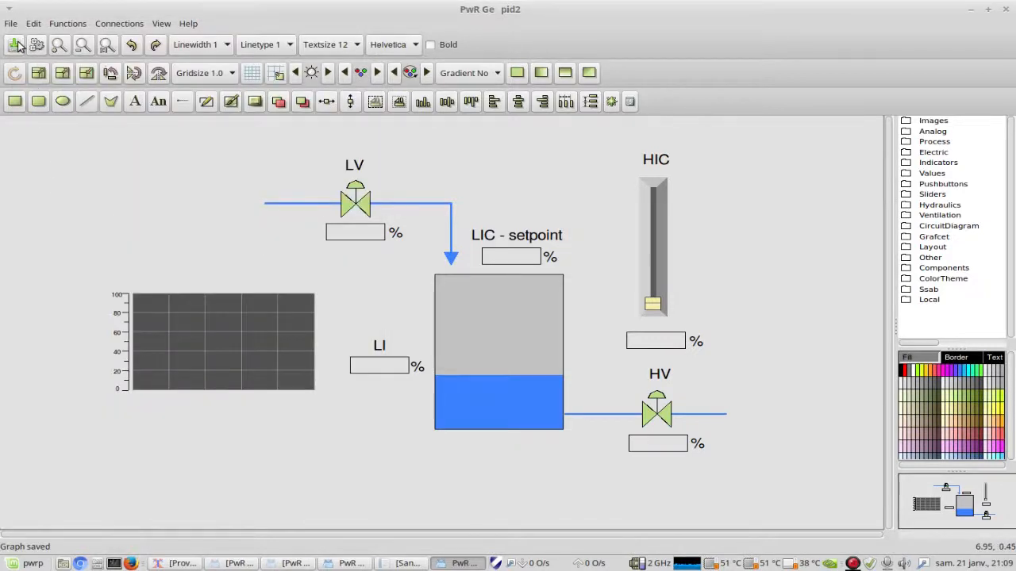
pyautogui.click(1006, 9)
# - Build the node and start its runtime from the Runtime Monitor
pyautogui.click(389, 89)
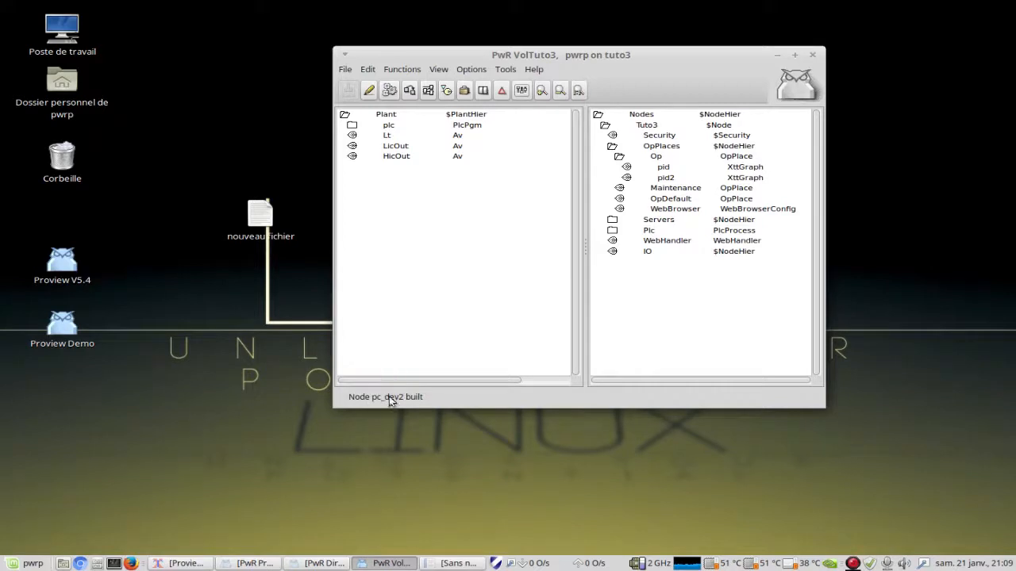
pyautogui.click(504, 69)
pyautogui.click(515, 85)
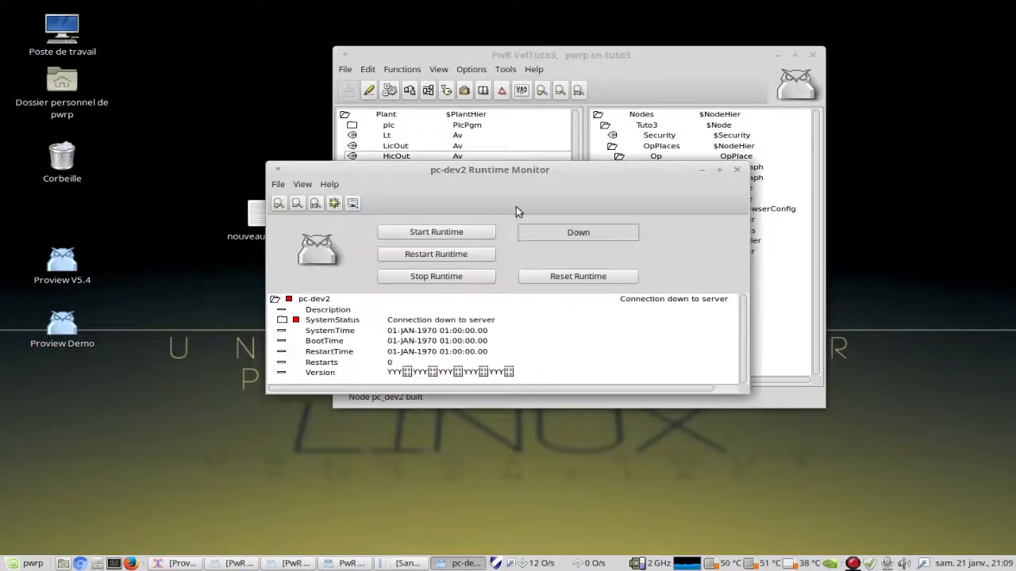
pyautogui.click(428, 232)
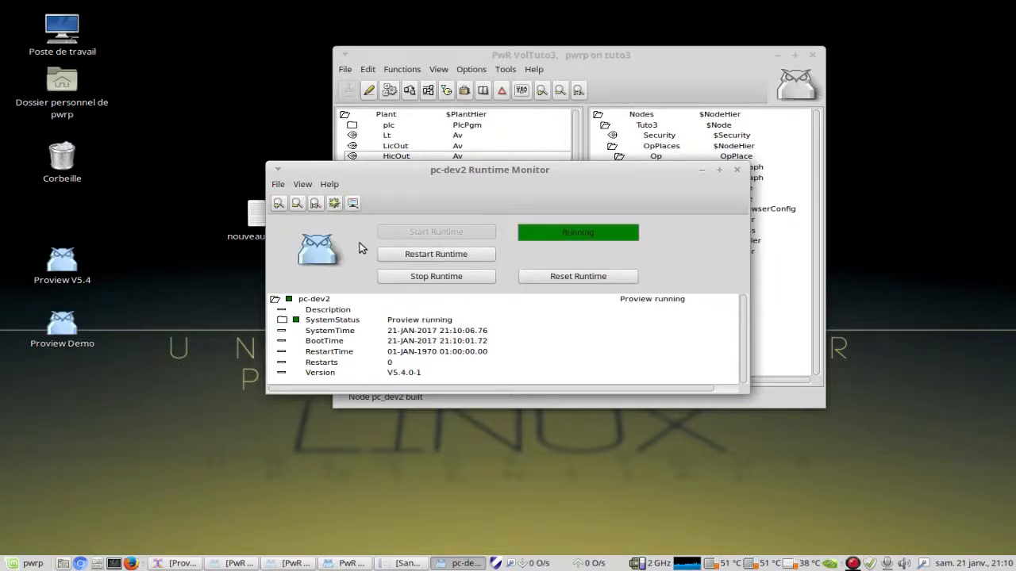
# - Start the operator environment for Nodes-Tuto3-OpPlaces-Op and display the pid2 graph
pyautogui.click(352, 204)
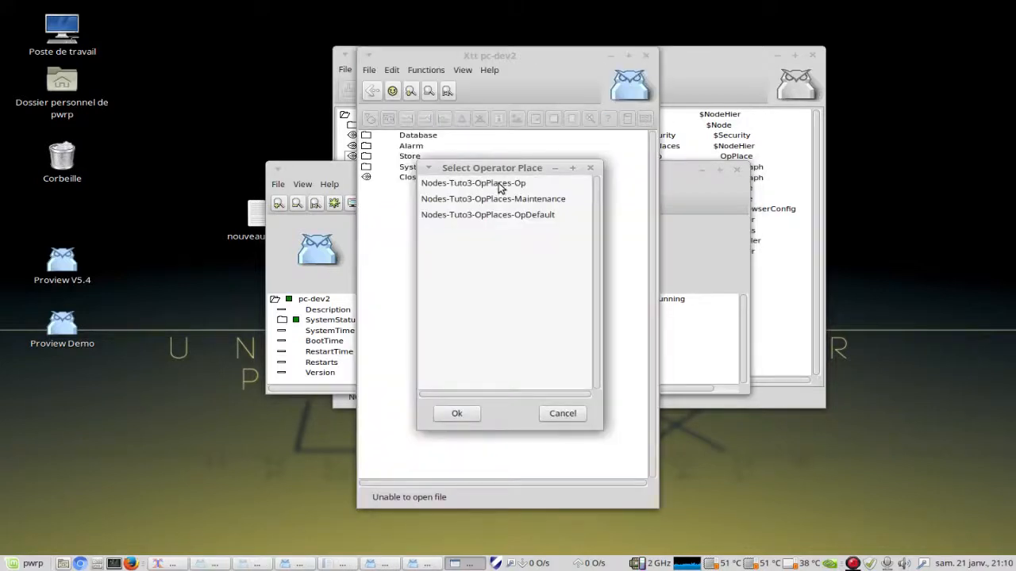
pyautogui.click(499, 185)
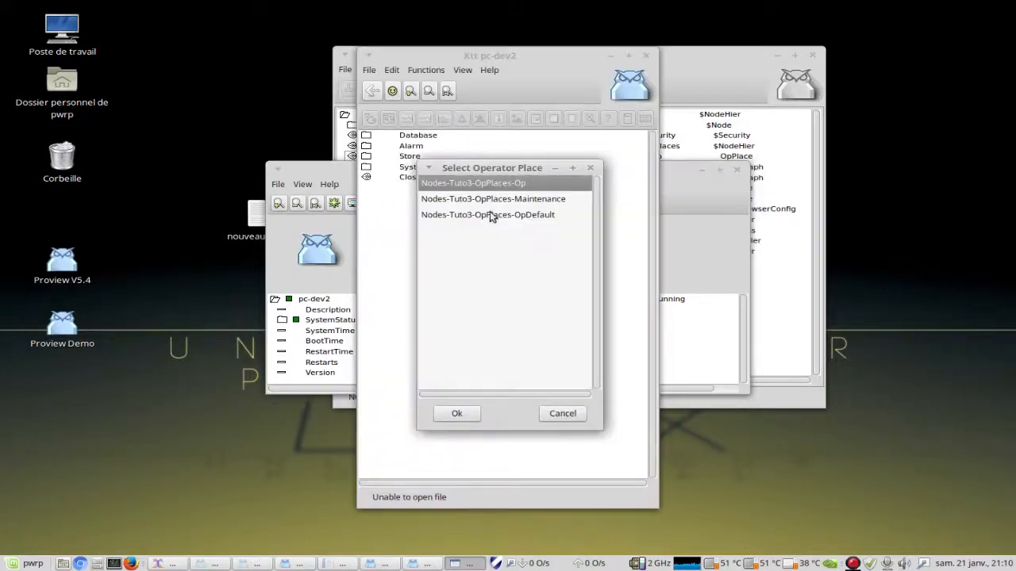
pyautogui.click(457, 413)
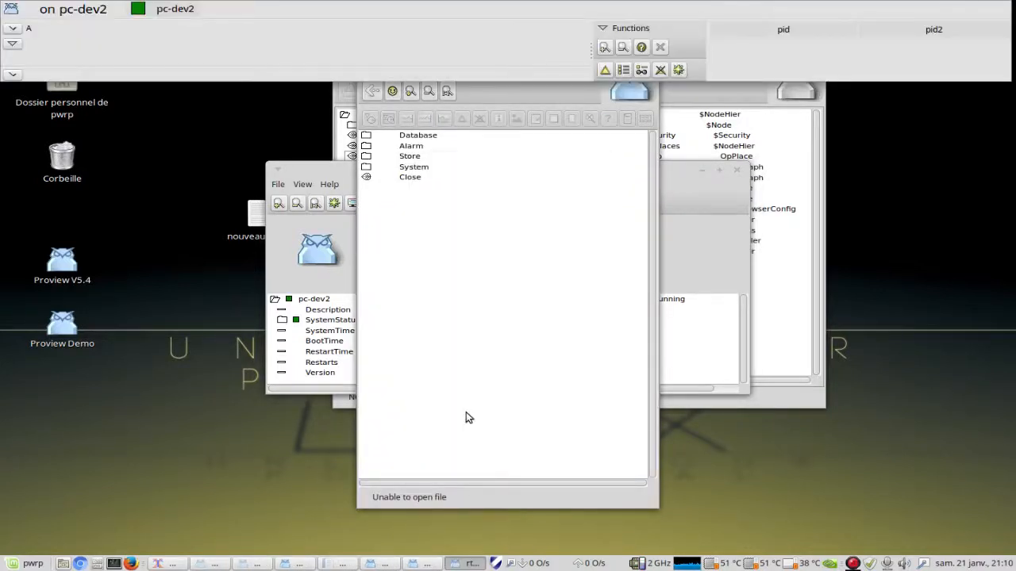
pyautogui.click(934, 30)
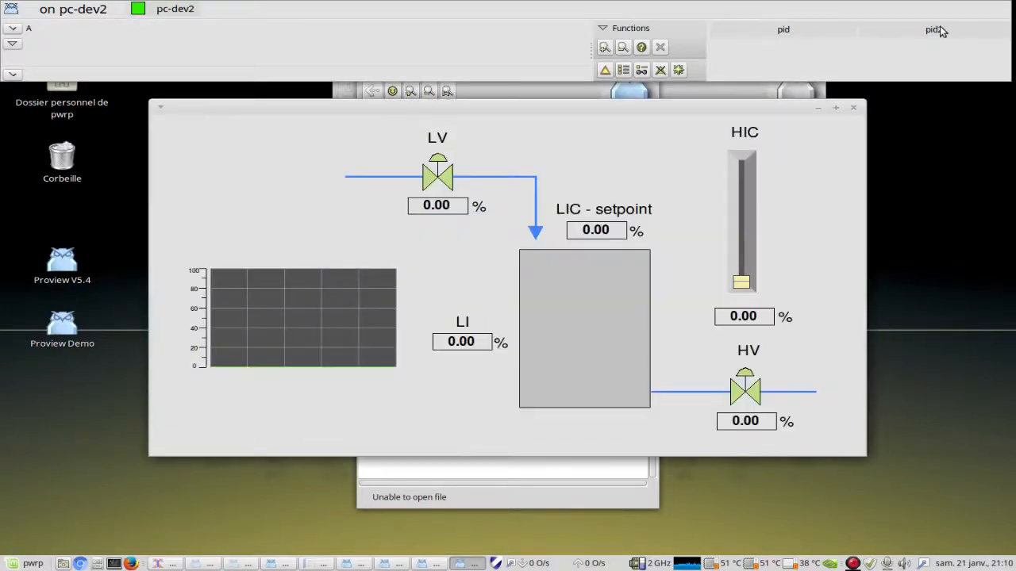
# - Check how the pid2 window scales when moved, maximized, restored and enlarged from its corner, then close it
pyautogui.moveTo(513, 115)
pyautogui.mouseDown()
pyautogui.moveTo(508, 143)
pyautogui.moveTo(614, 119)
pyautogui.moveTo(507, 113)
pyautogui.mouseUp()
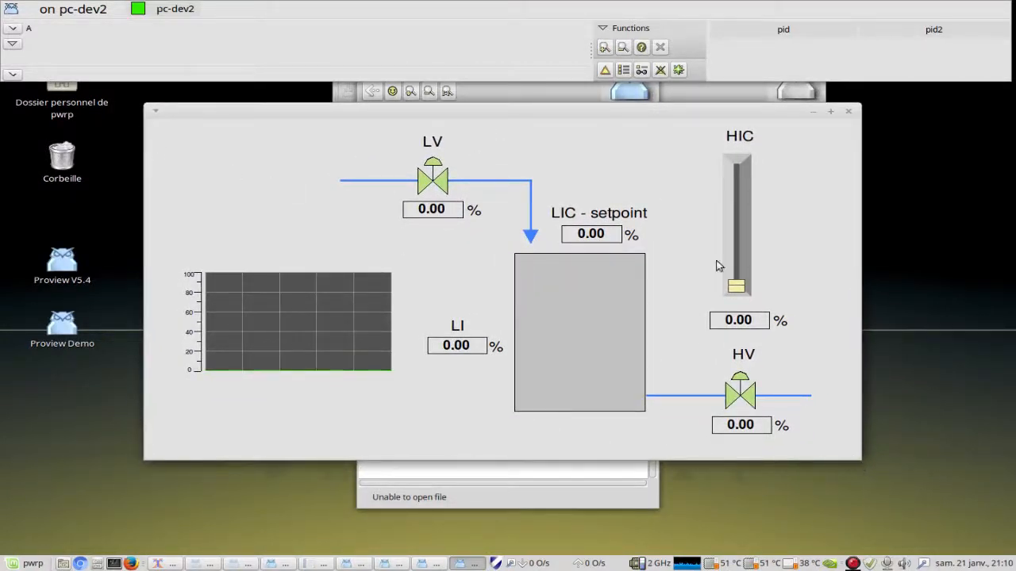
pyautogui.click(830, 111)
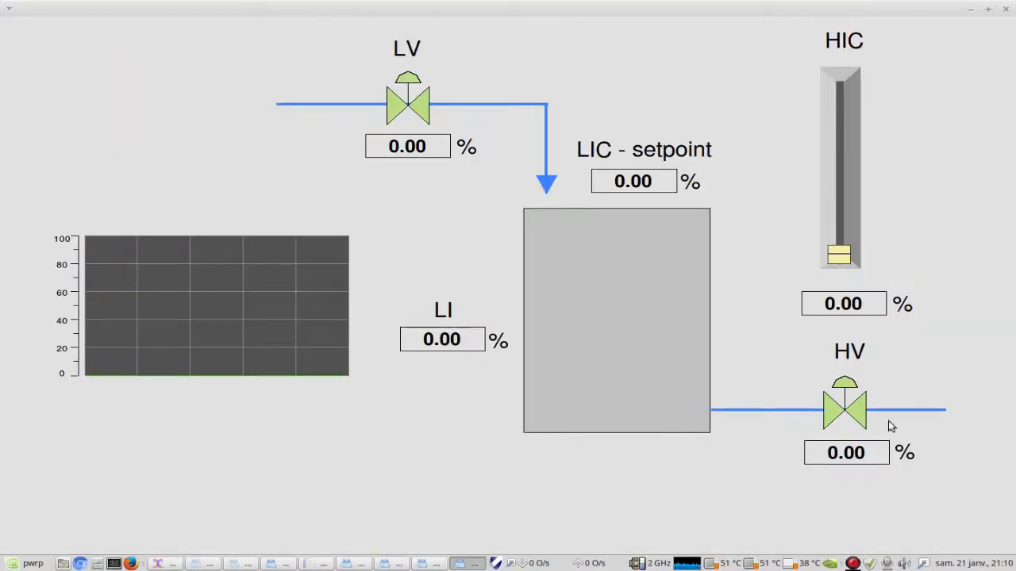
pyautogui.click(988, 10)
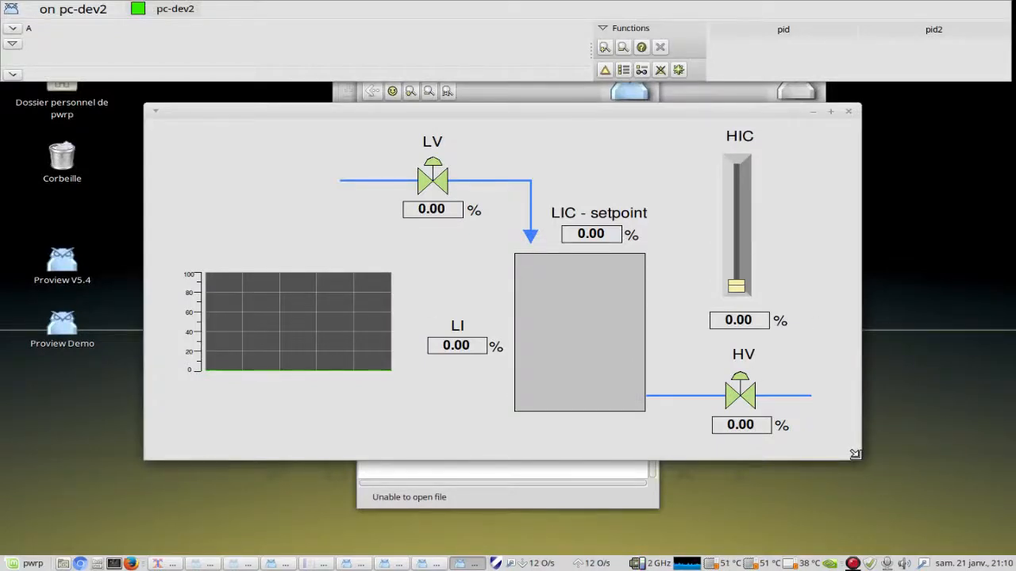
pyautogui.moveTo(854, 454); pyautogui.dragTo(885, 492)
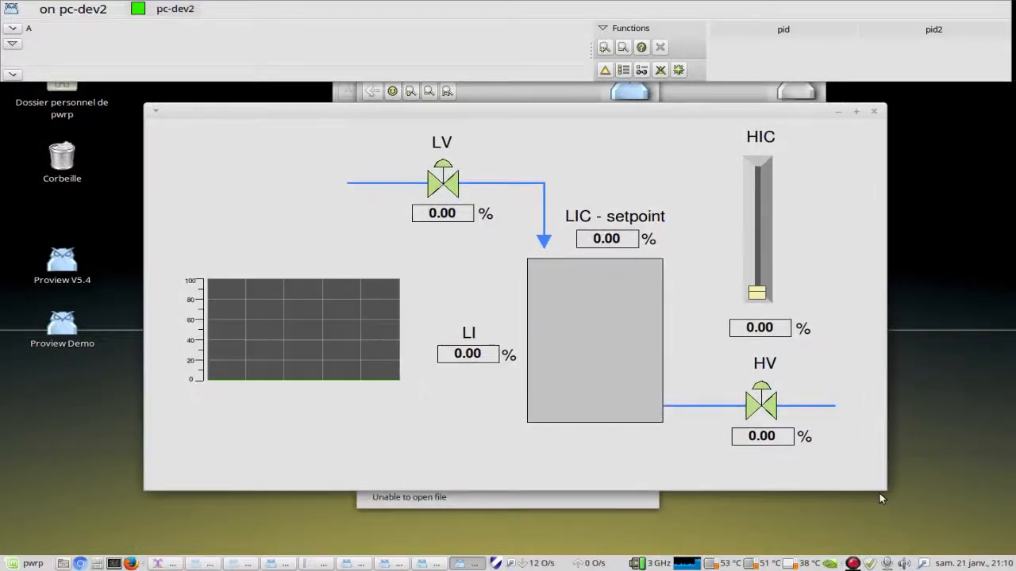
pyautogui.click(875, 113)
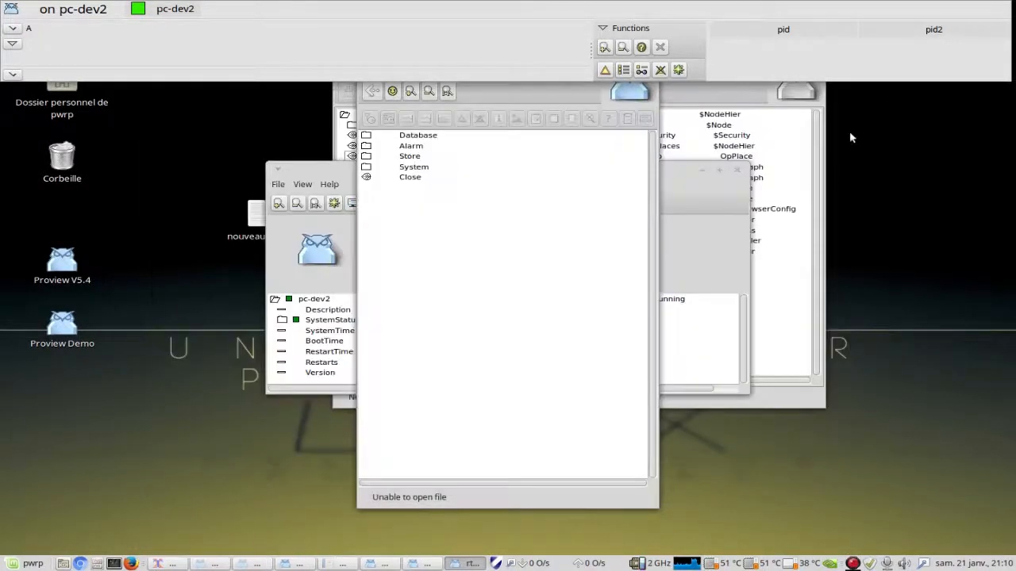
# - Close the operator place, then stop the pc-dev2 runtime and dismiss its monitor
pyautogui.click(662, 47)
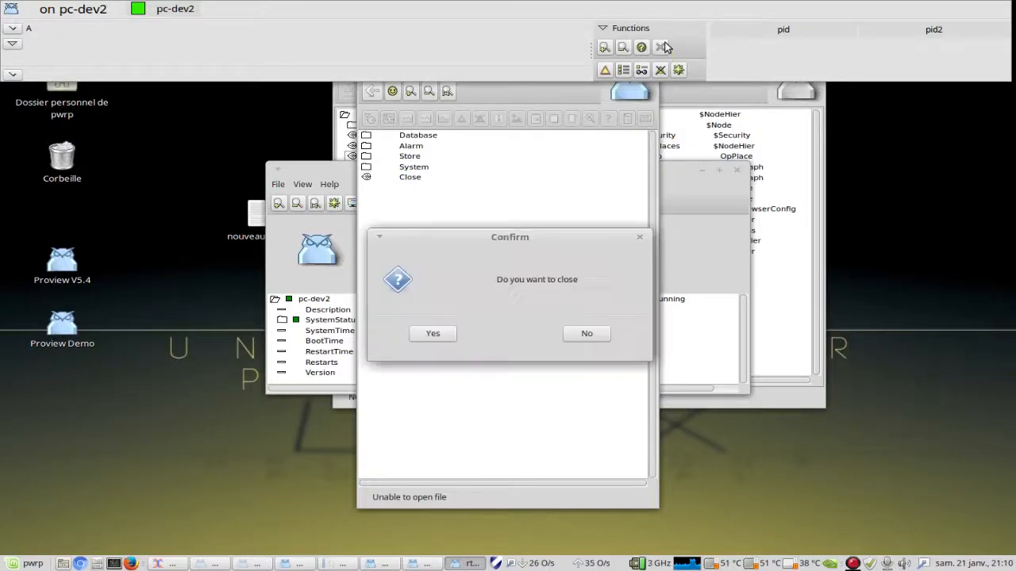
pyautogui.click(436, 334)
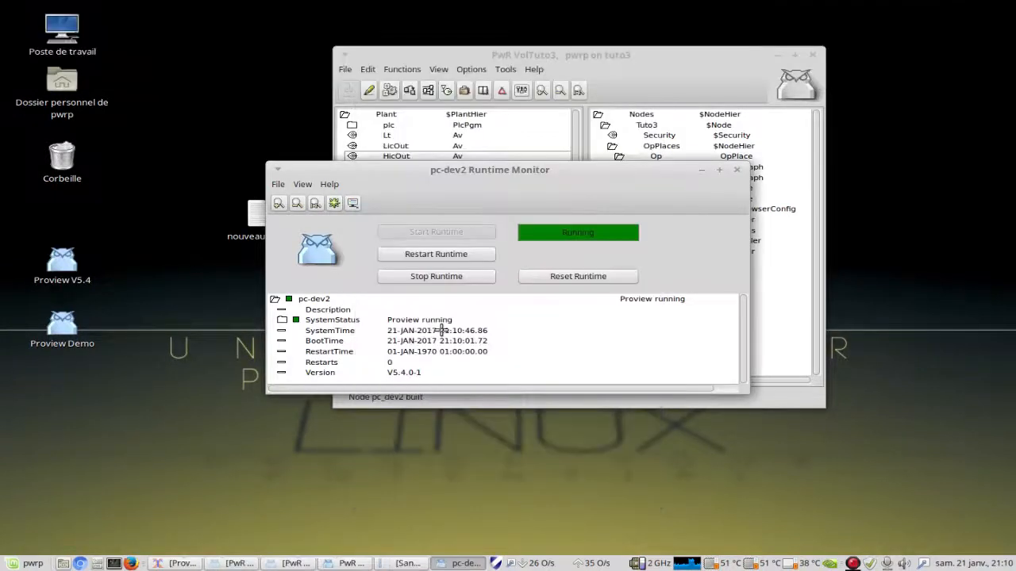
pyautogui.click(433, 278)
pyautogui.click(431, 333)
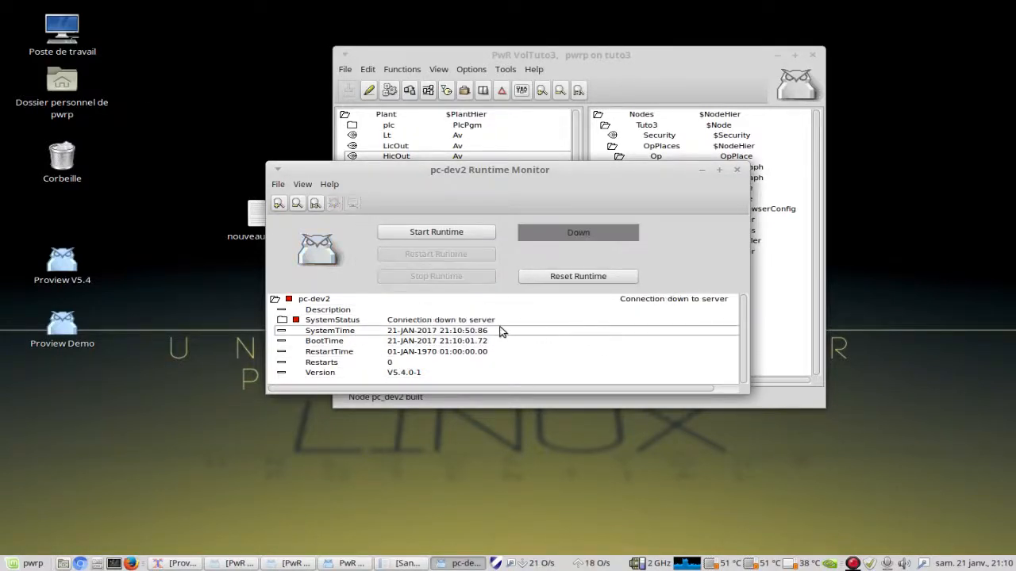
pyautogui.click(738, 171)
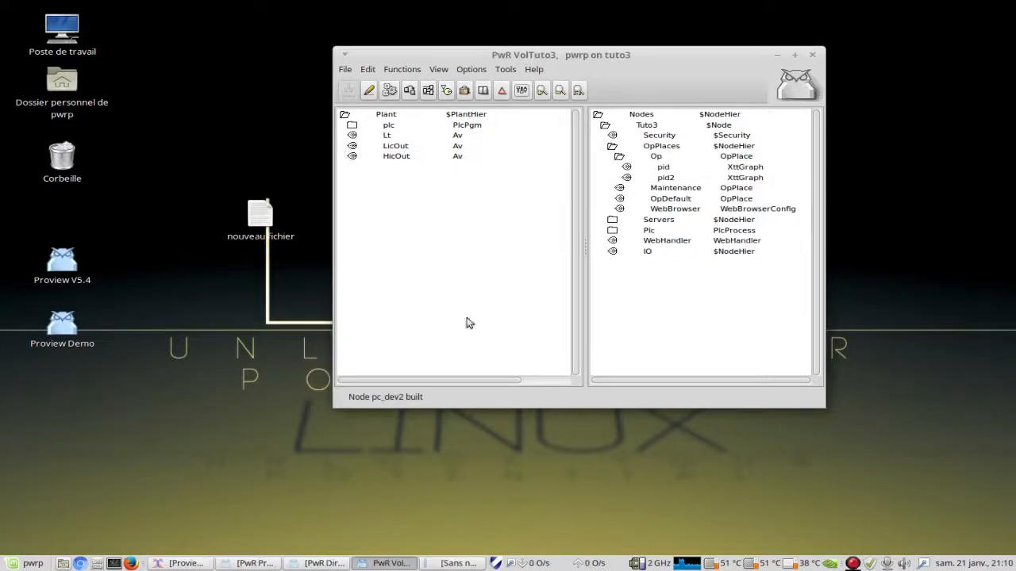